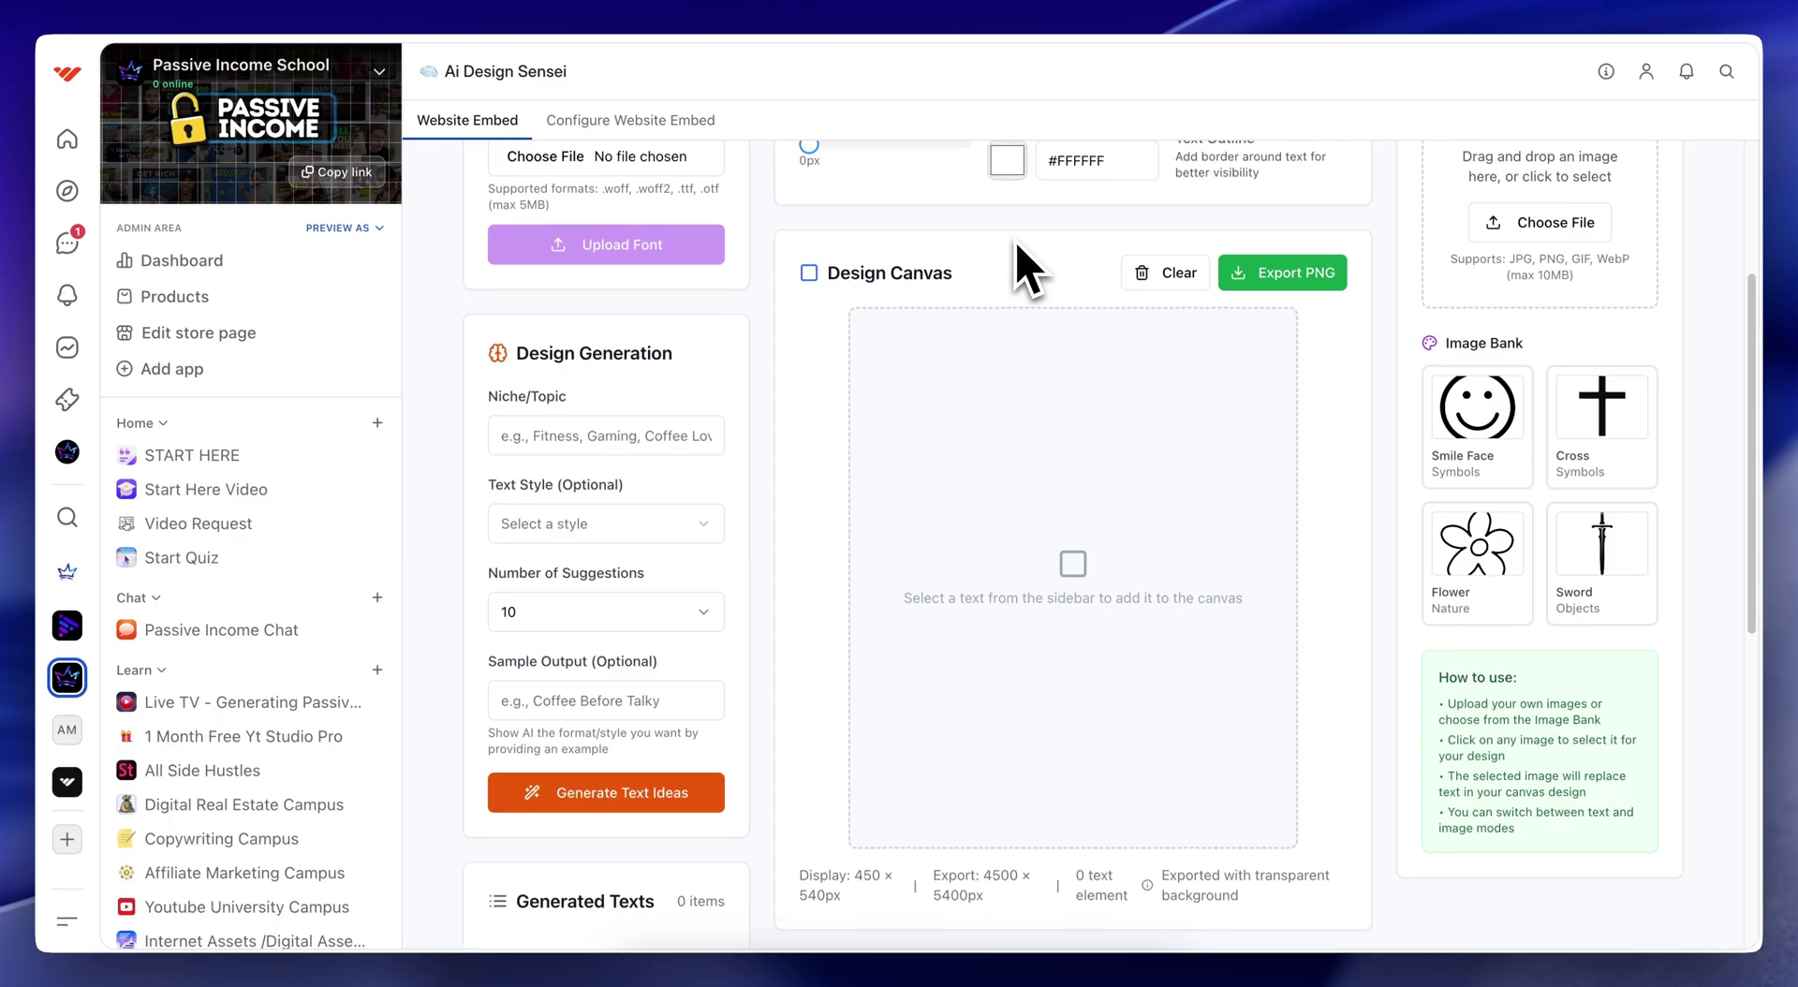
Set Number of Suggestions to 50 and Font Family to Game of Thrones
scroll(1016, 248, "up", 3)
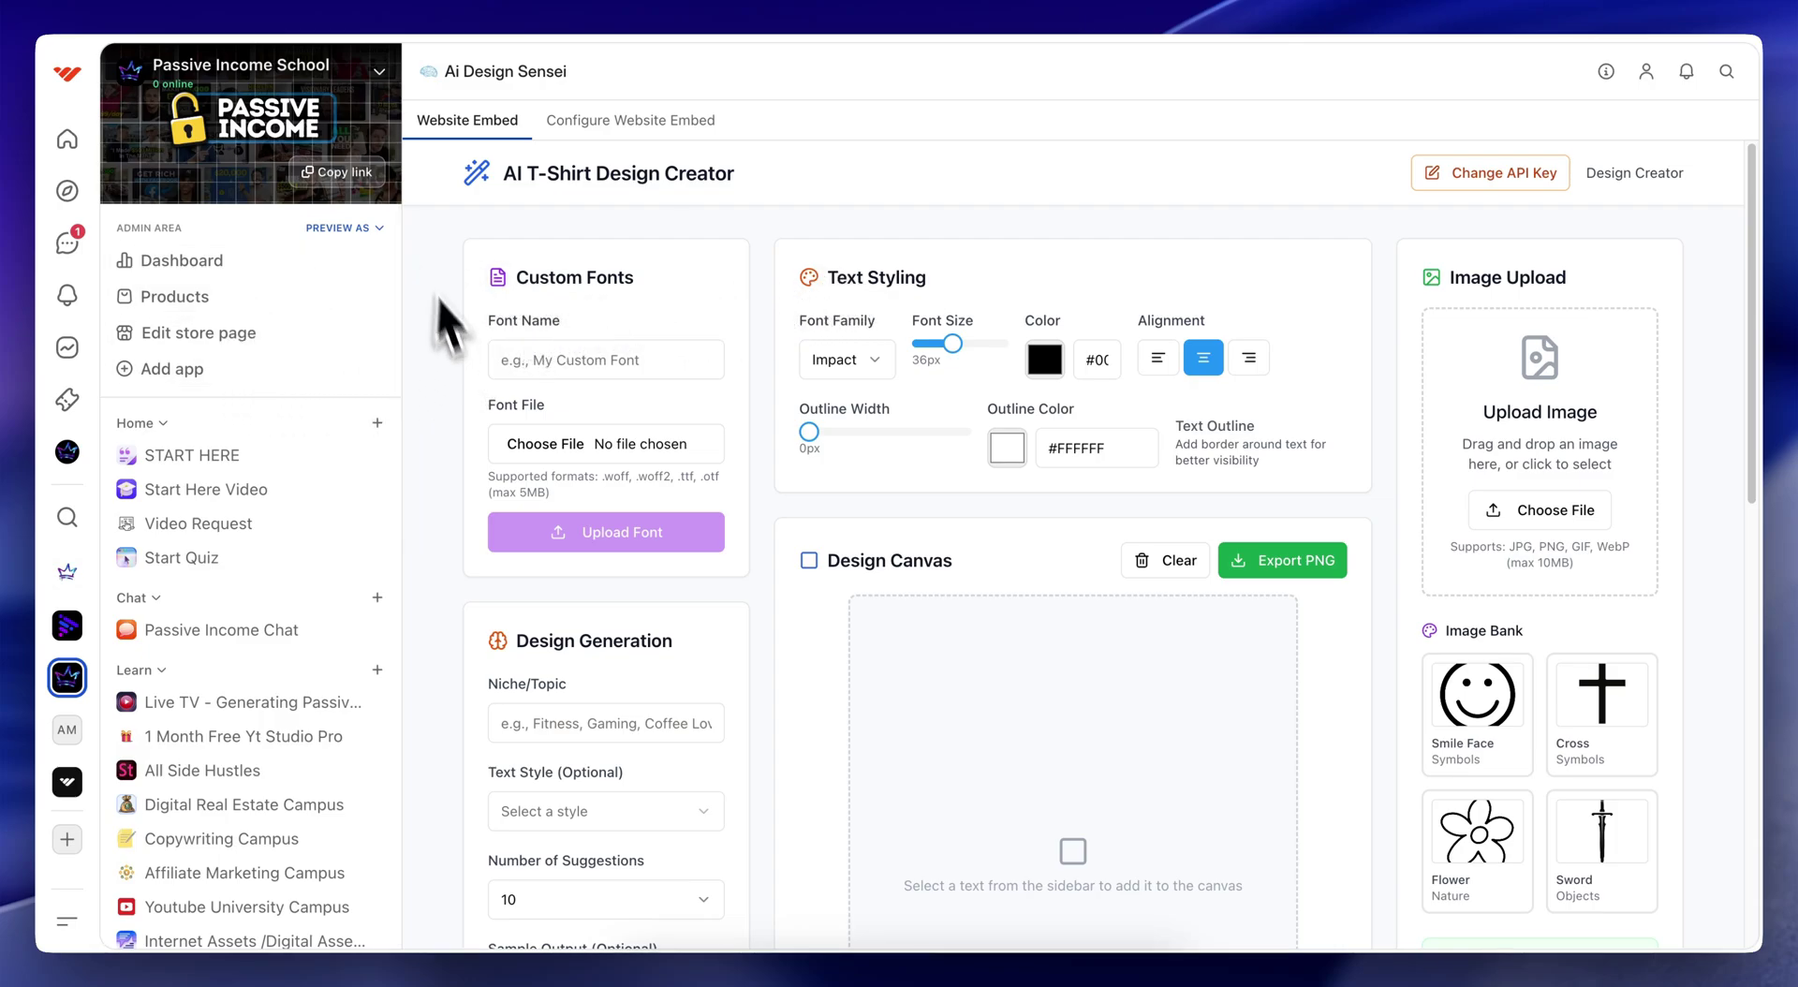
scroll(312, 715, "down", 5)
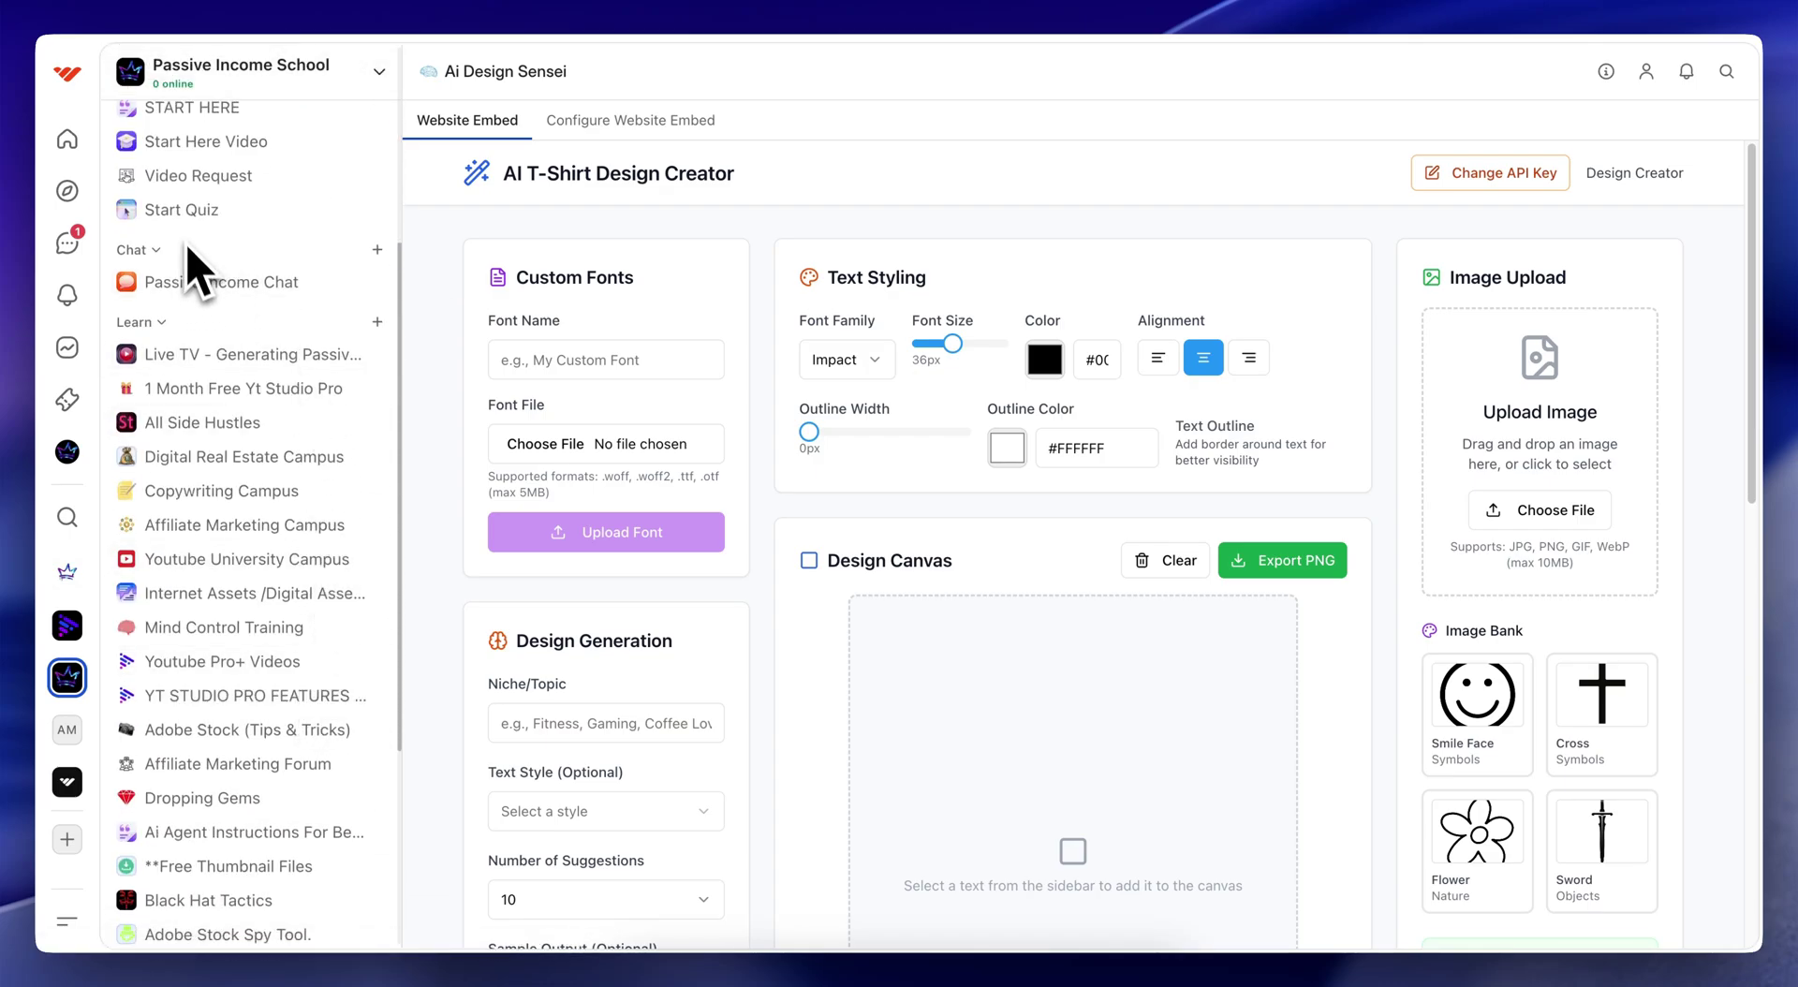
scroll(272, 571, "down", 1)
scroll(286, 561, "down", 4)
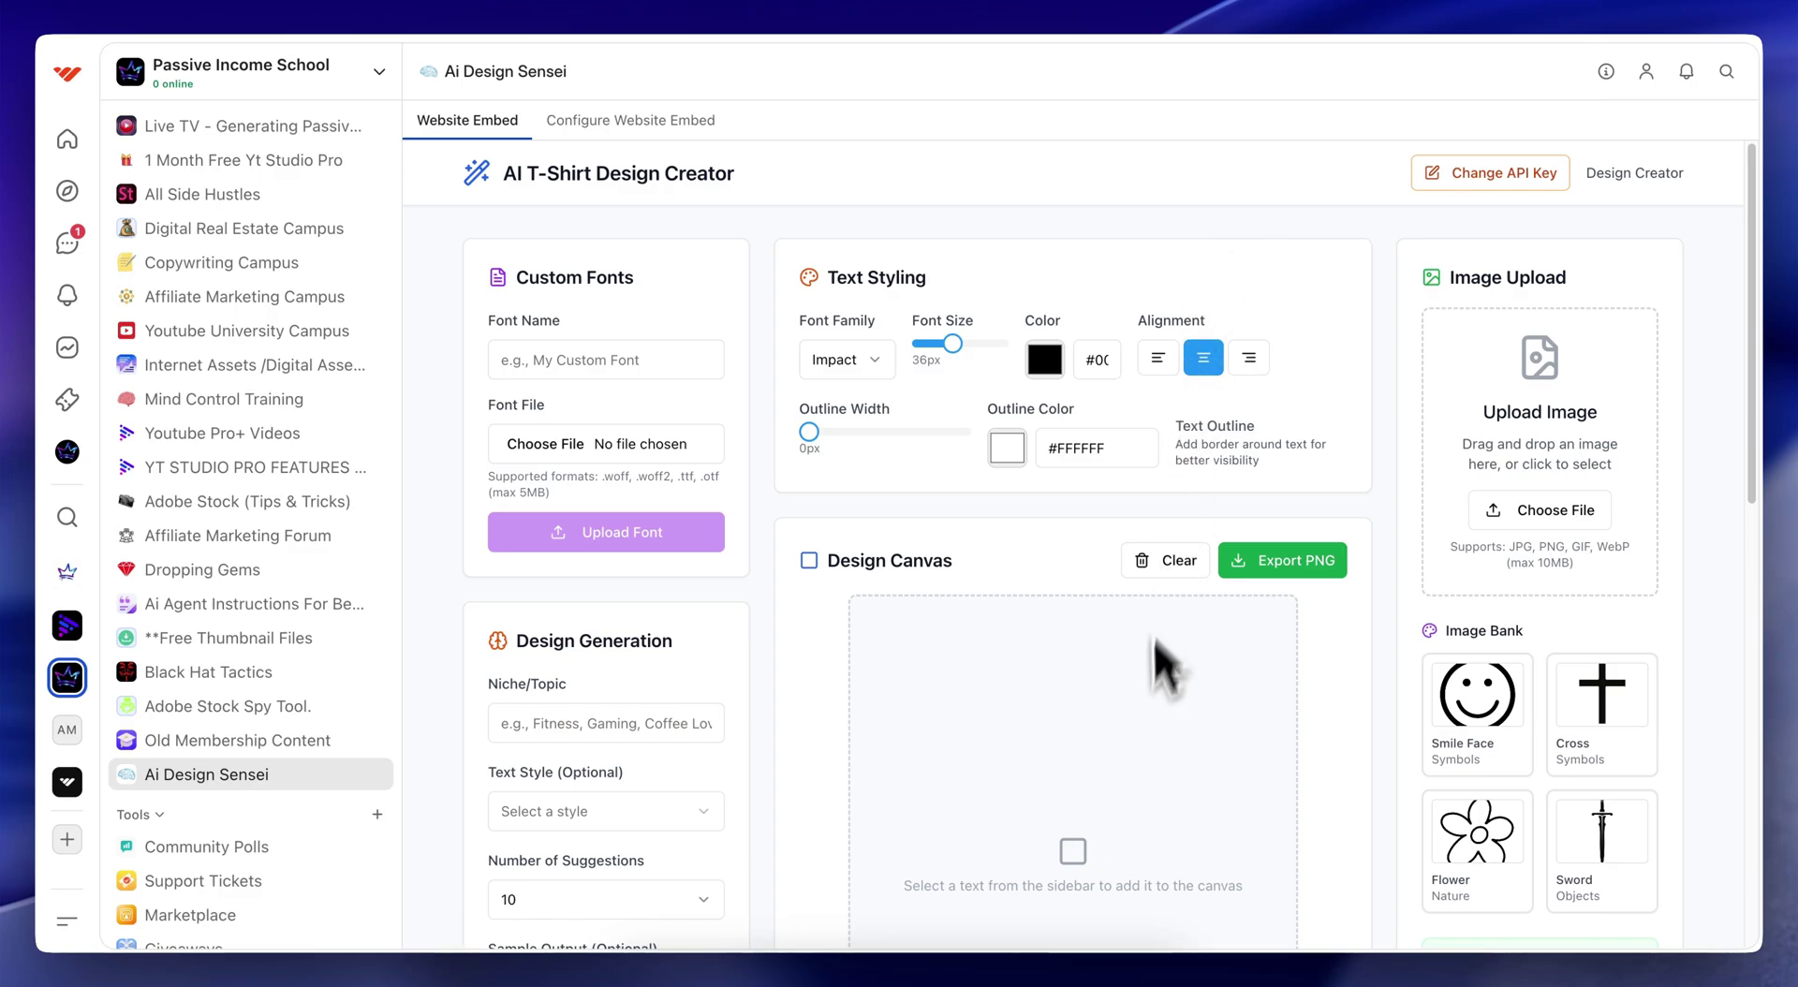
scroll(1133, 684, "down", 1)
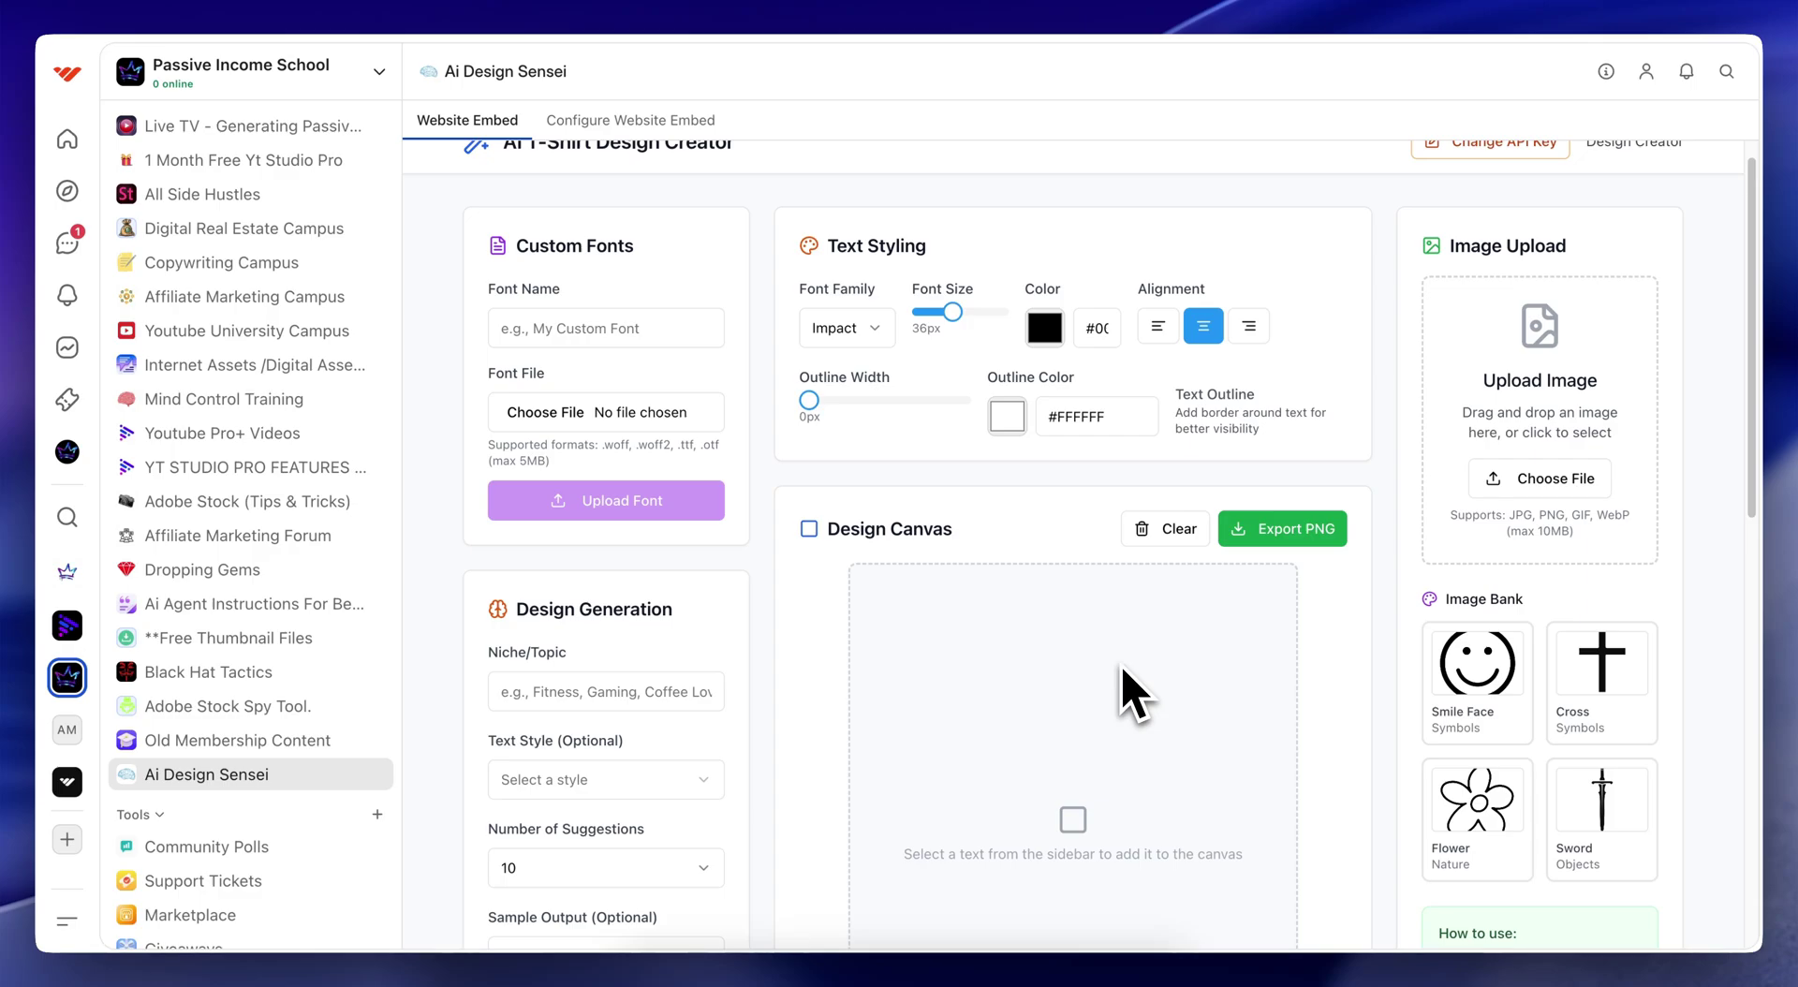
scroll(1001, 711, "up", 1)
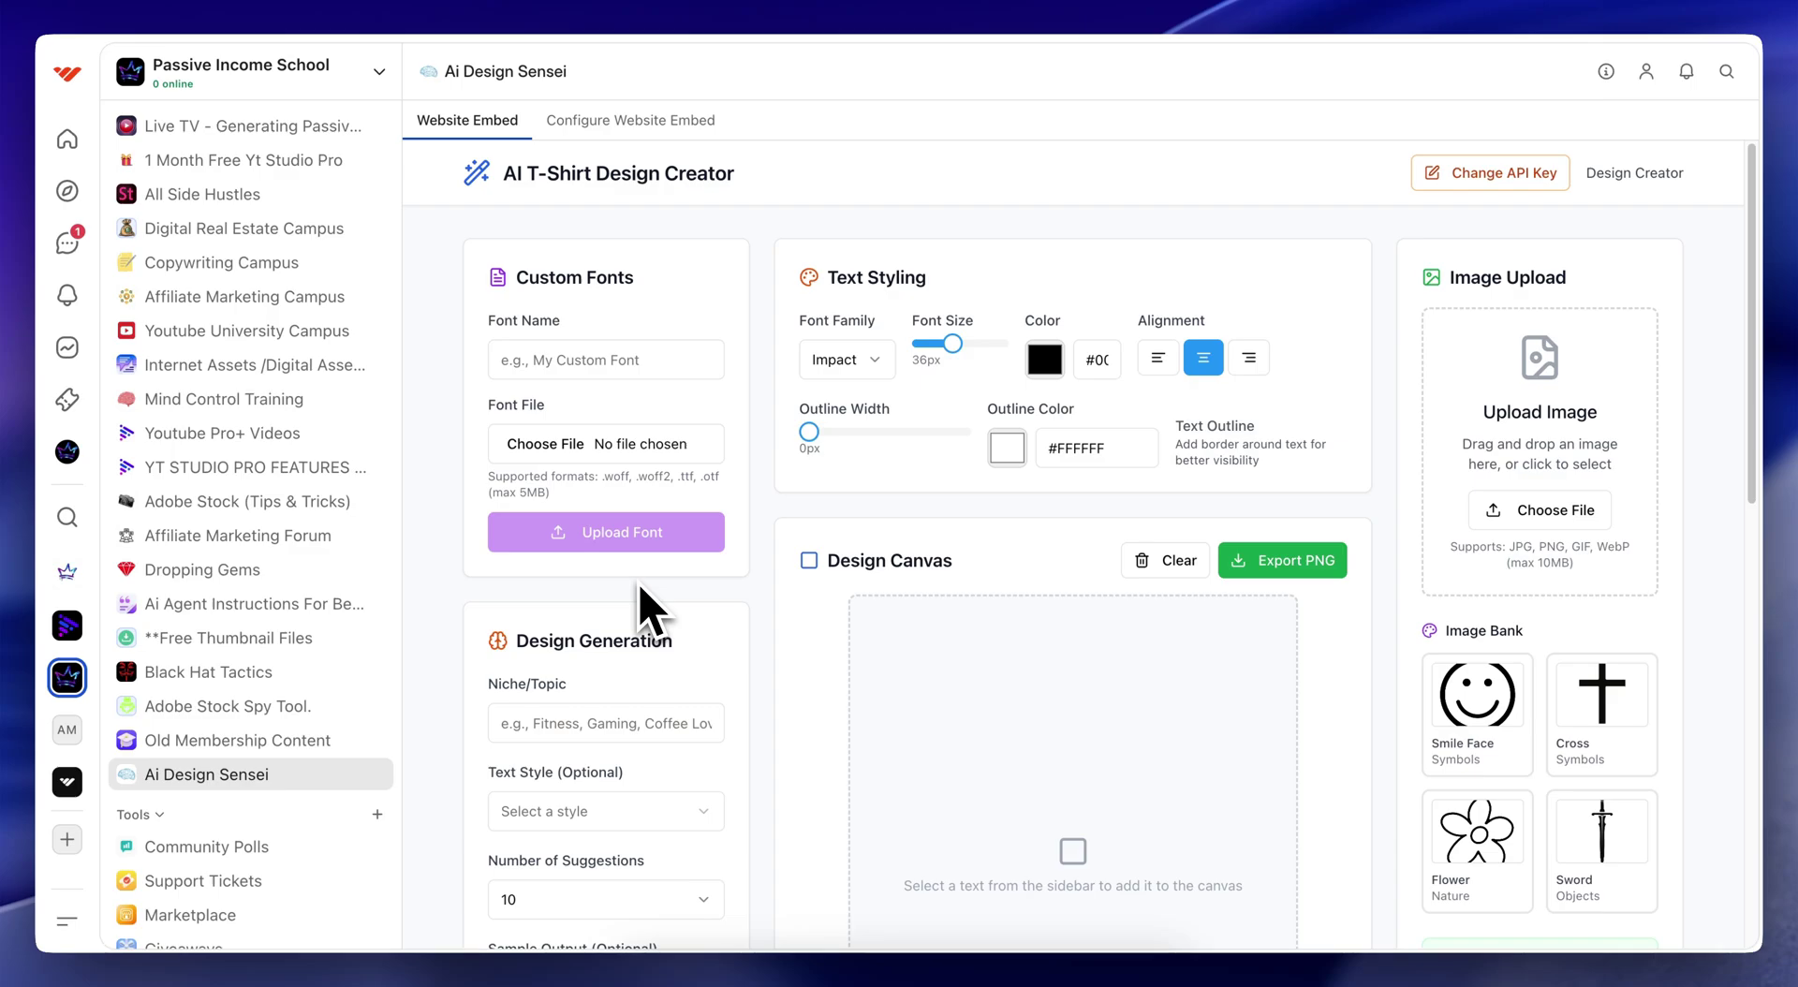
scroll(1008, 722, "down", 3)
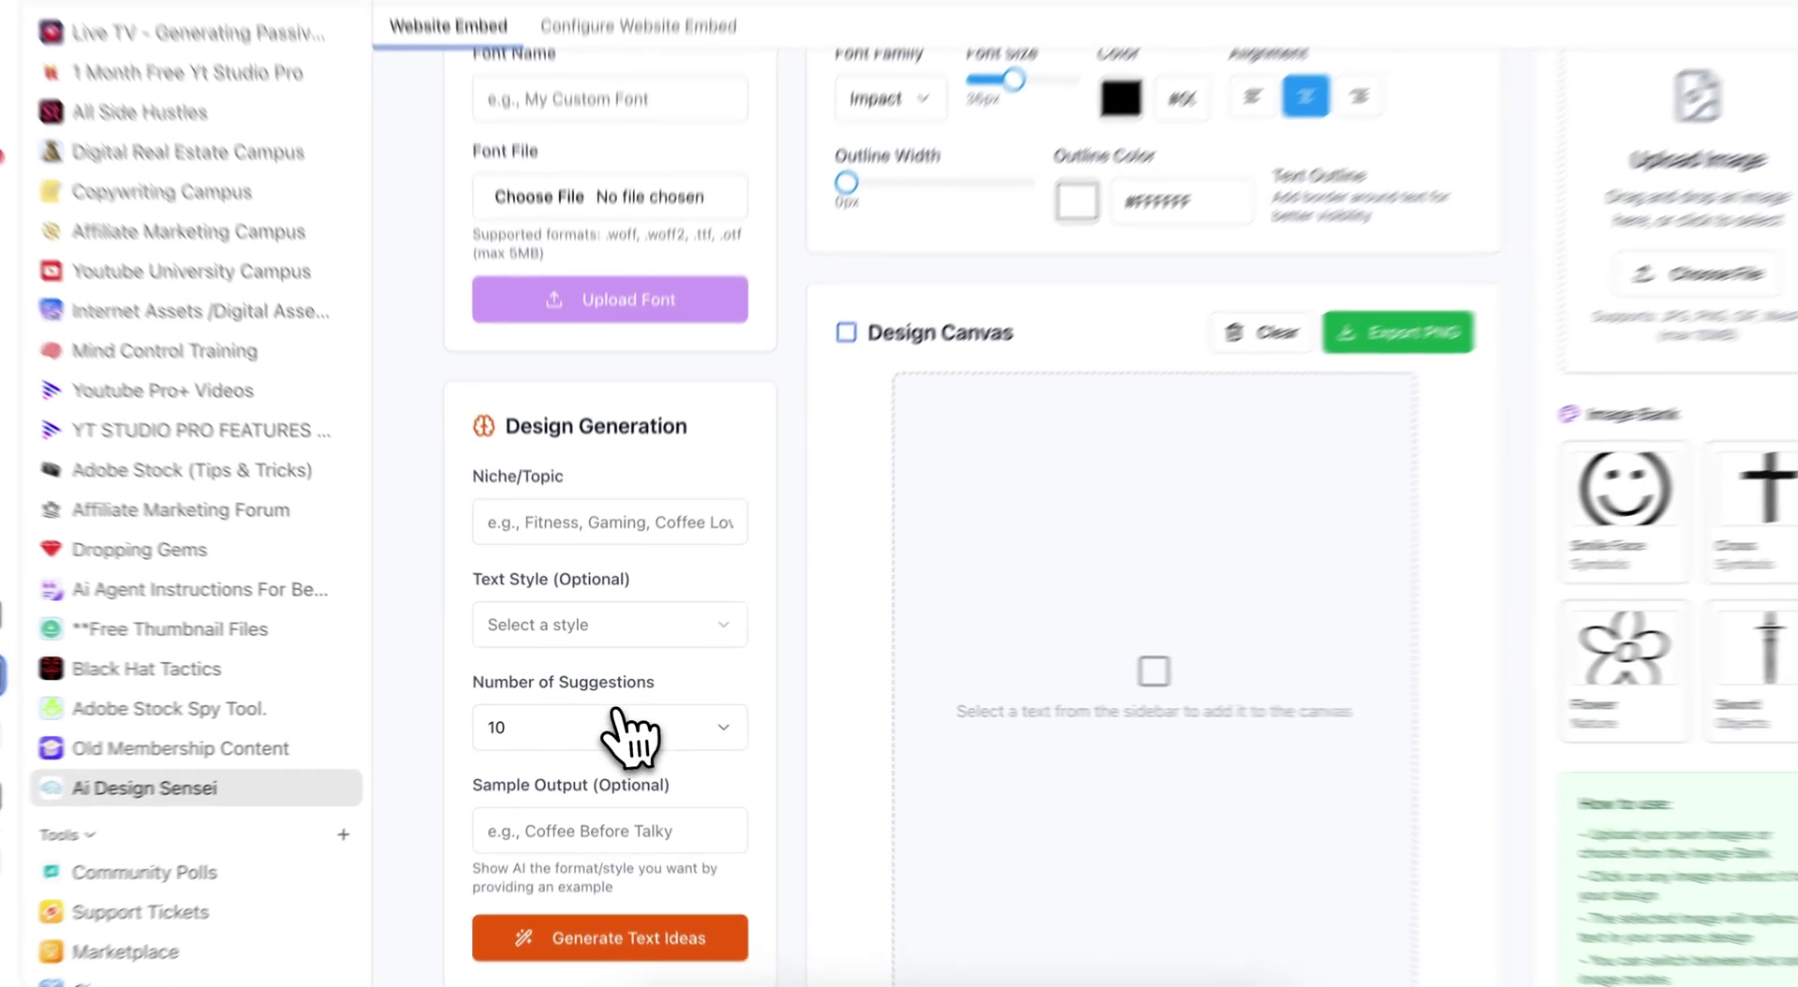
left_click(613, 722)
left_click(595, 693)
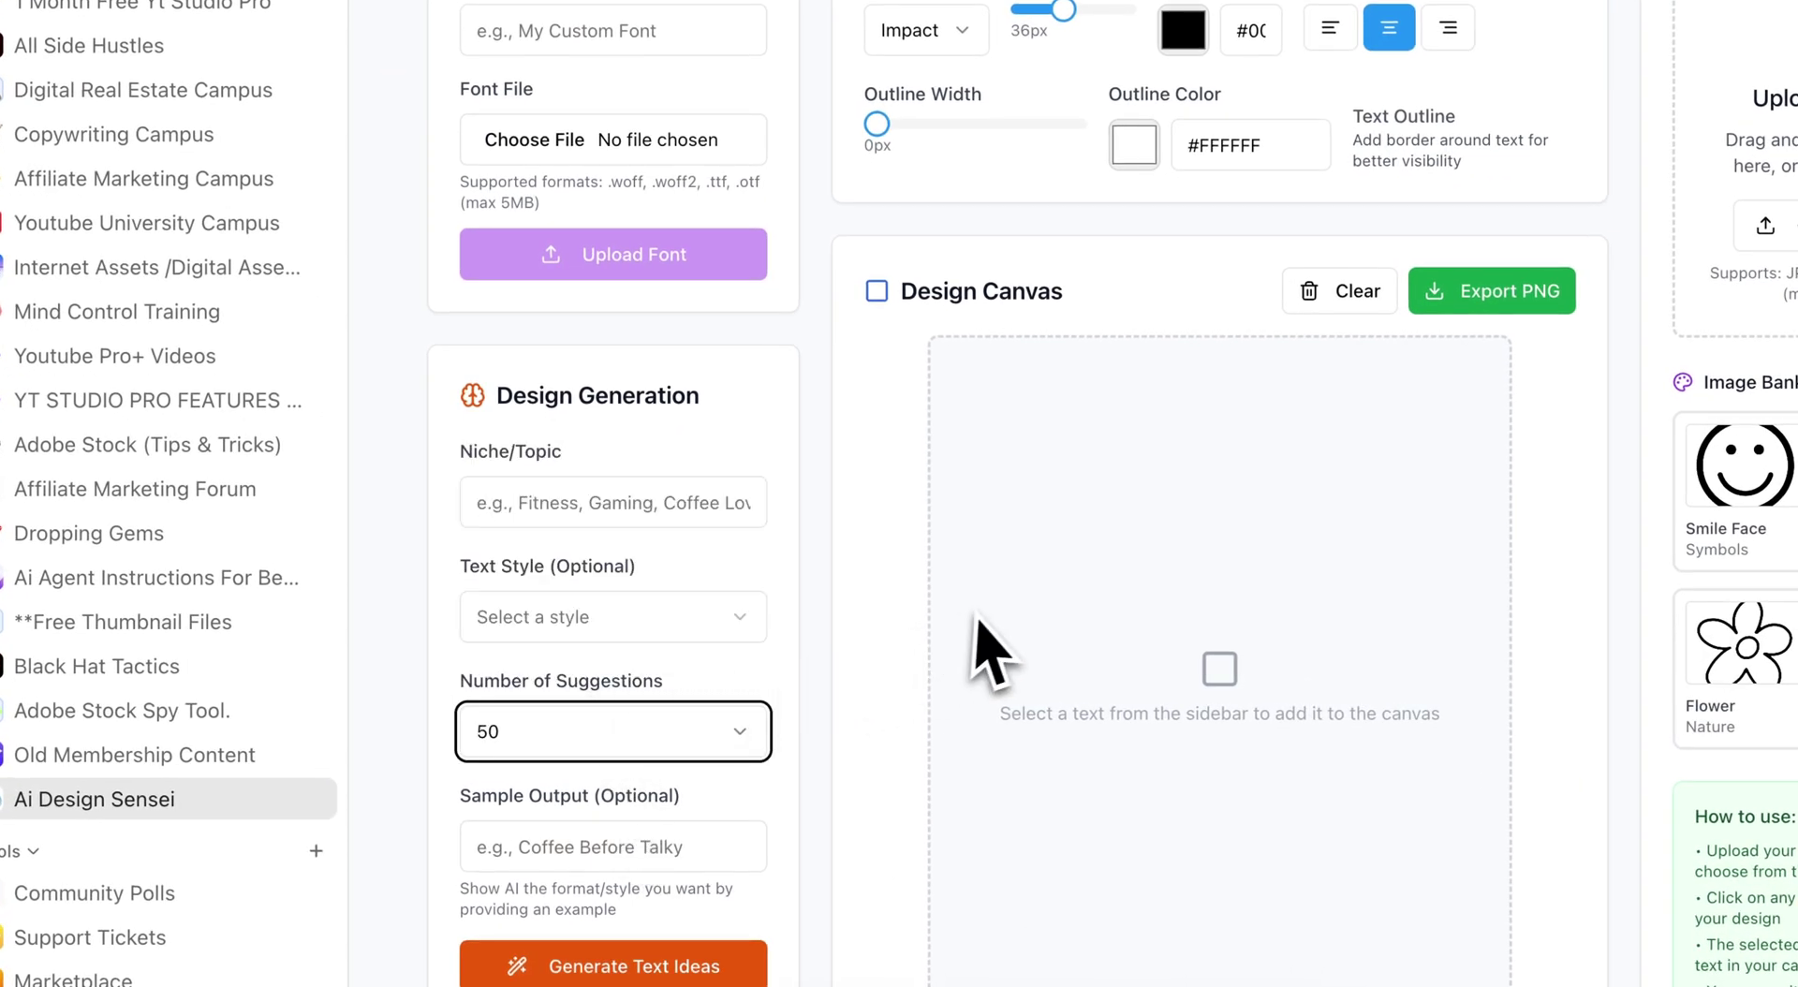
scroll(847, 575, "up", 2)
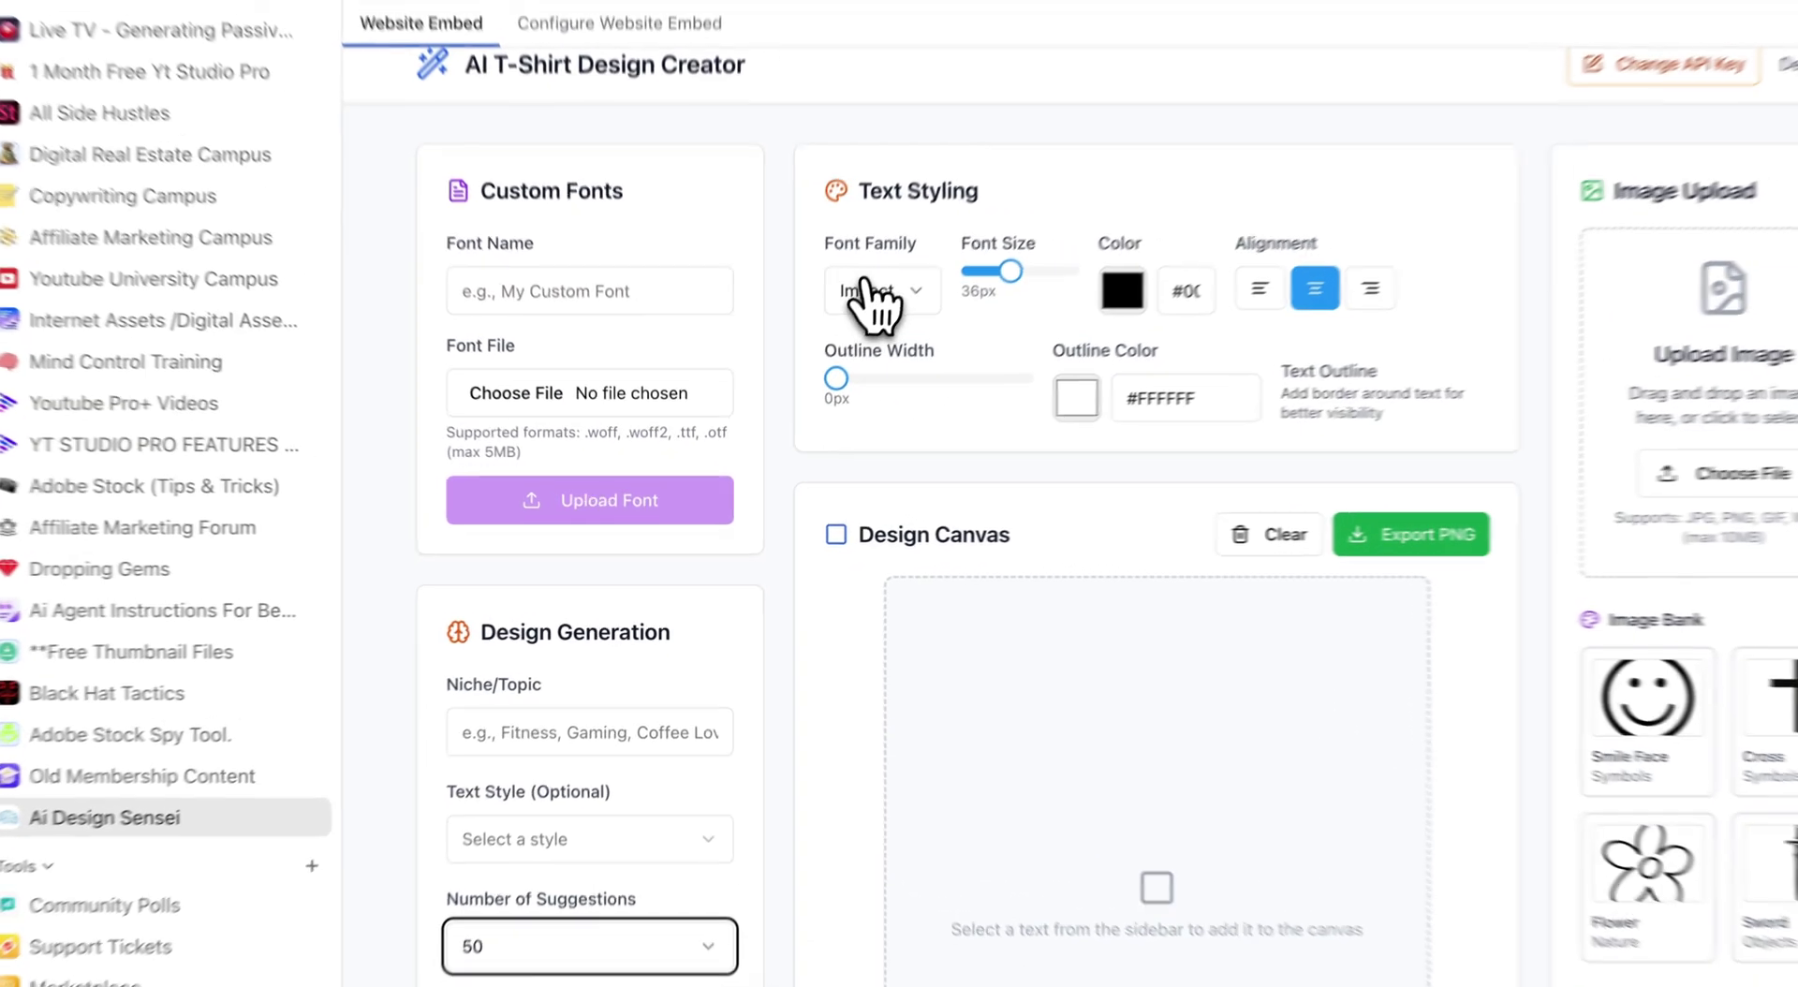
left_click(842, 340)
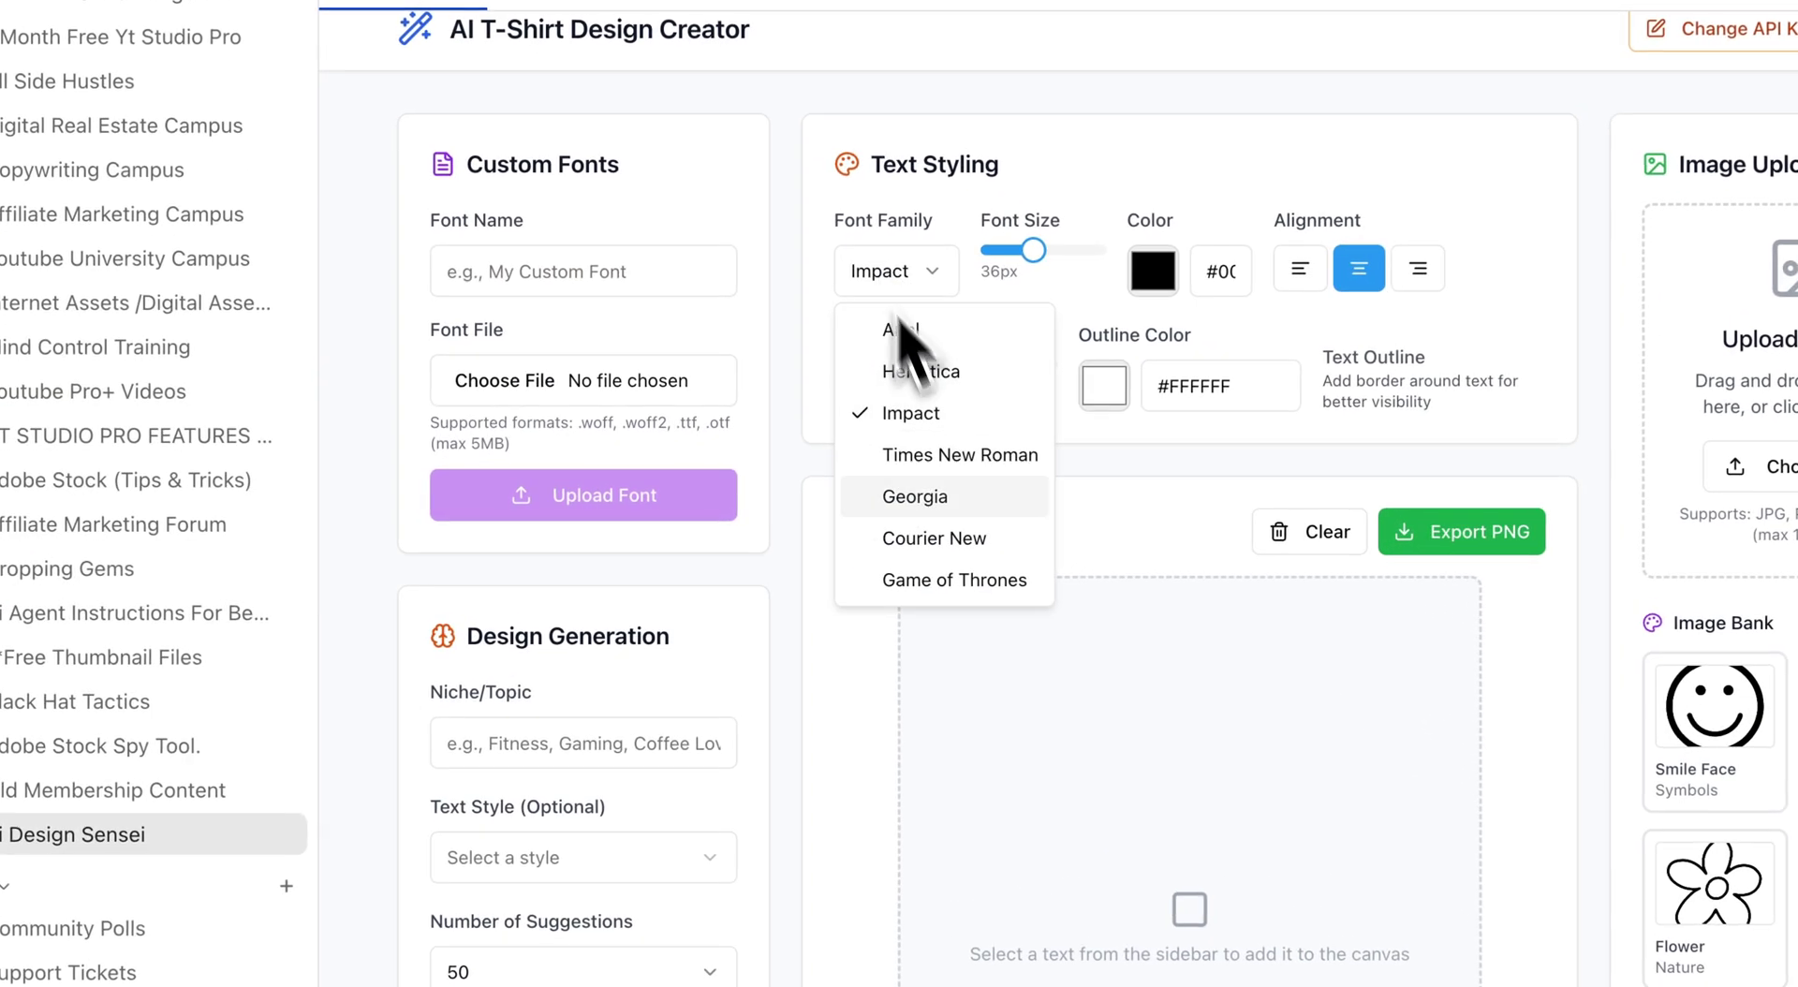
left_click(974, 597)
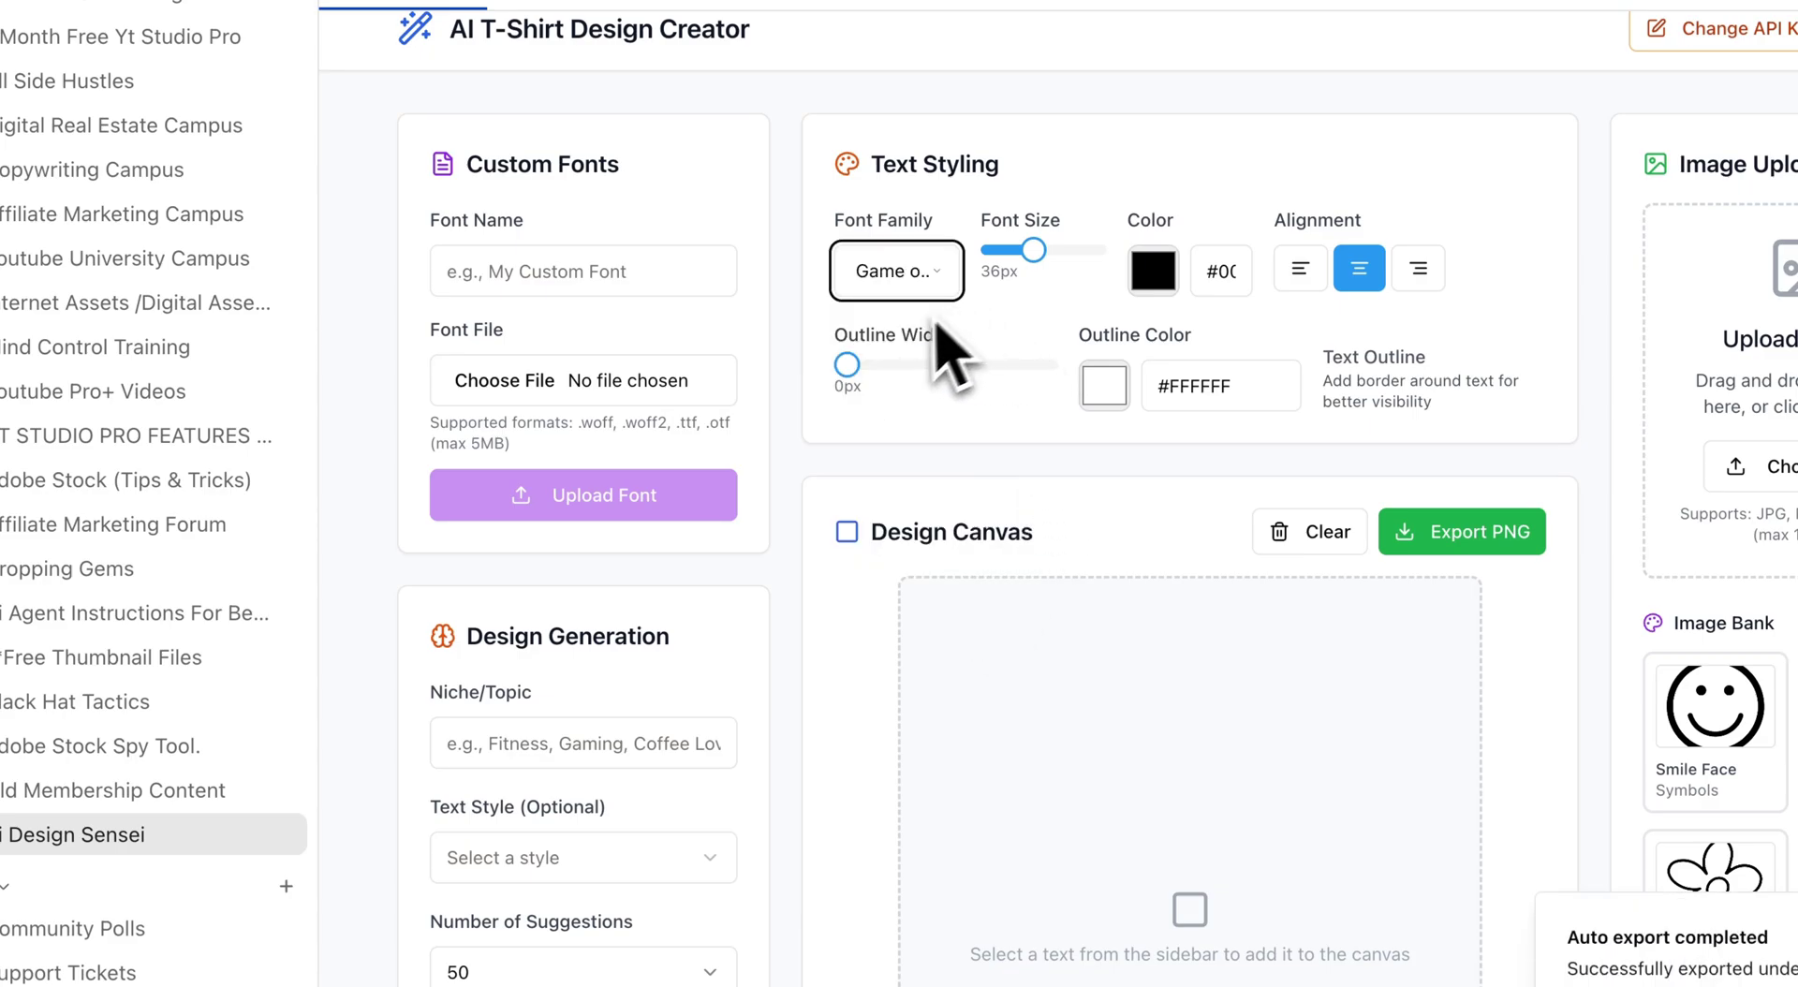
Enter niche 'Game of thrones quotes', leave text style unset, and add sample 'I Drink and I know Things'
scroll(841, 590, "down", 1)
left_click(614, 710)
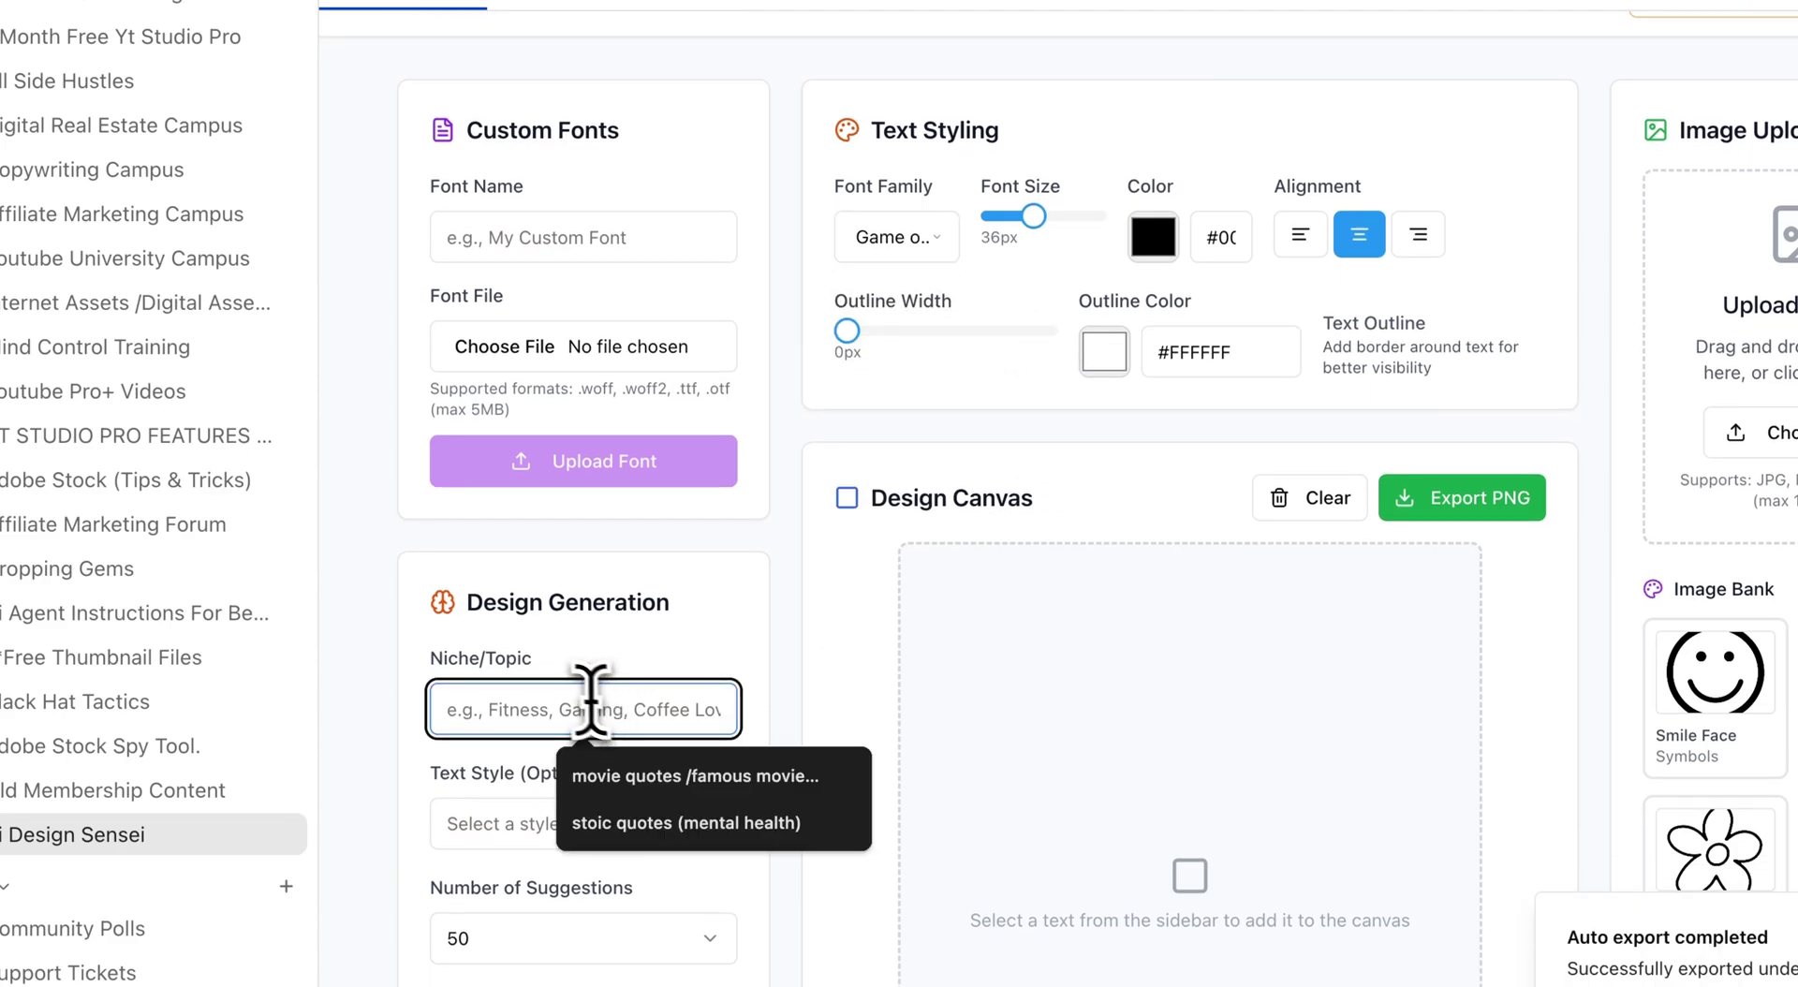
type("Game")
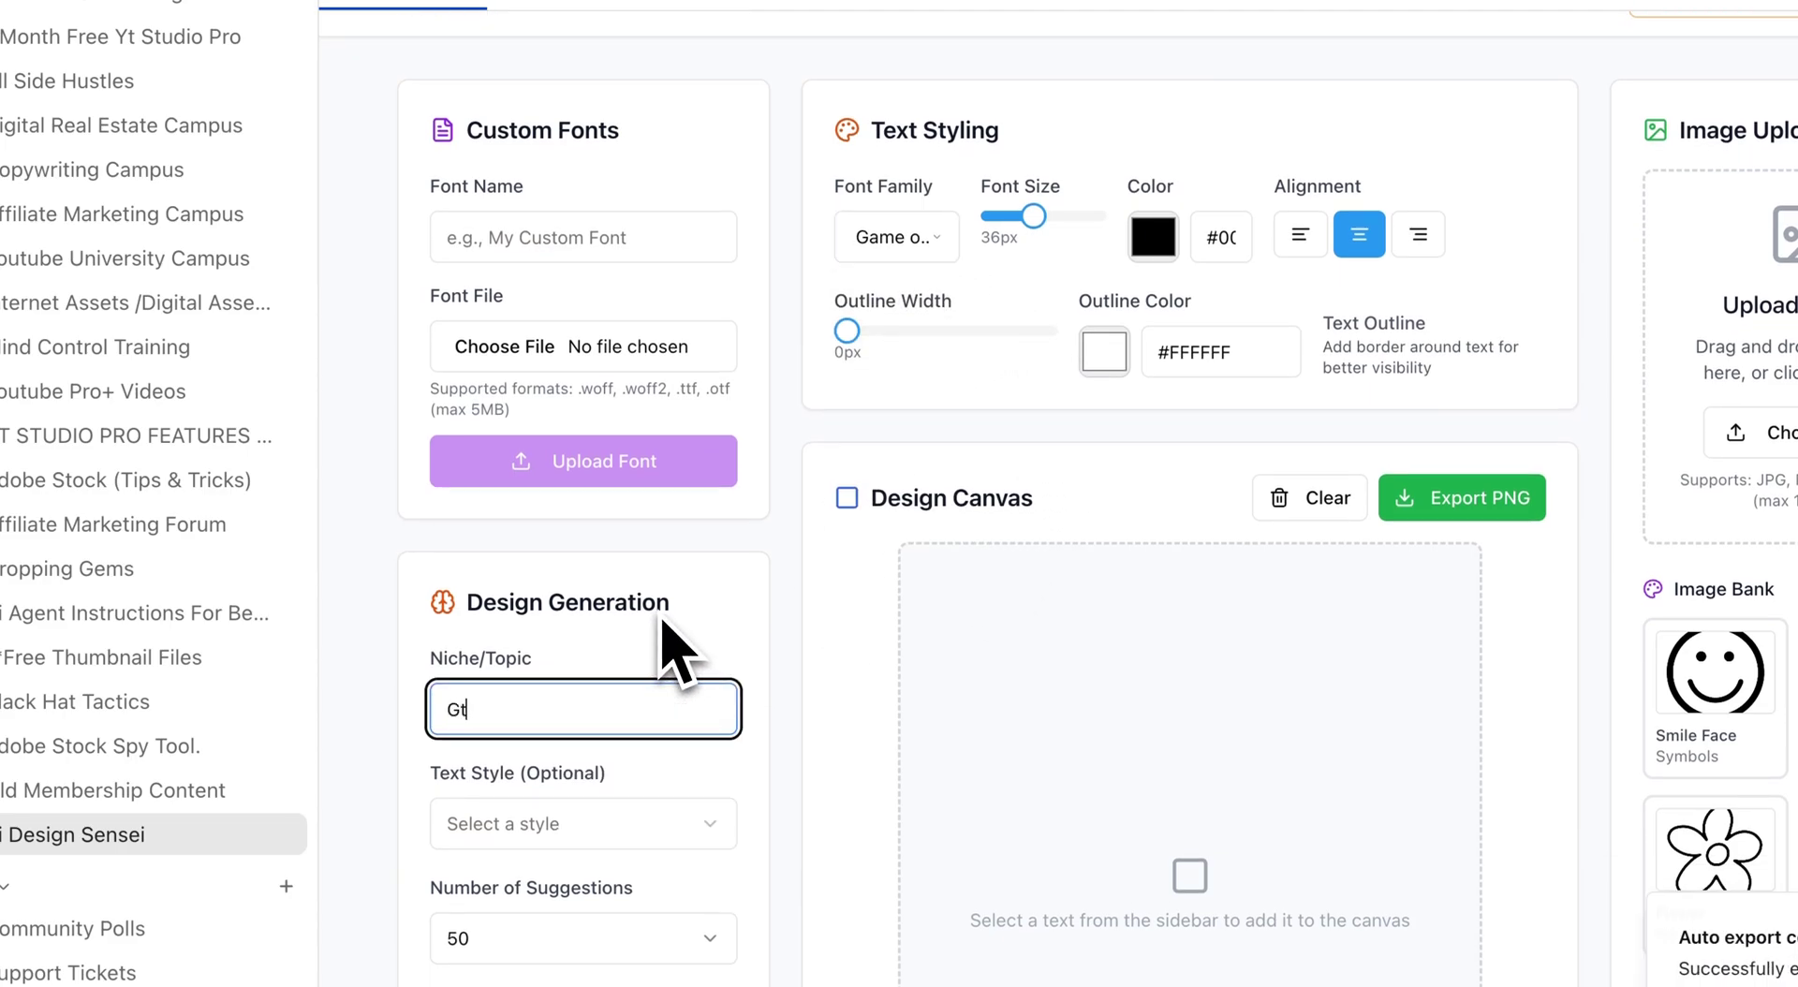
type(" of thrones quotes")
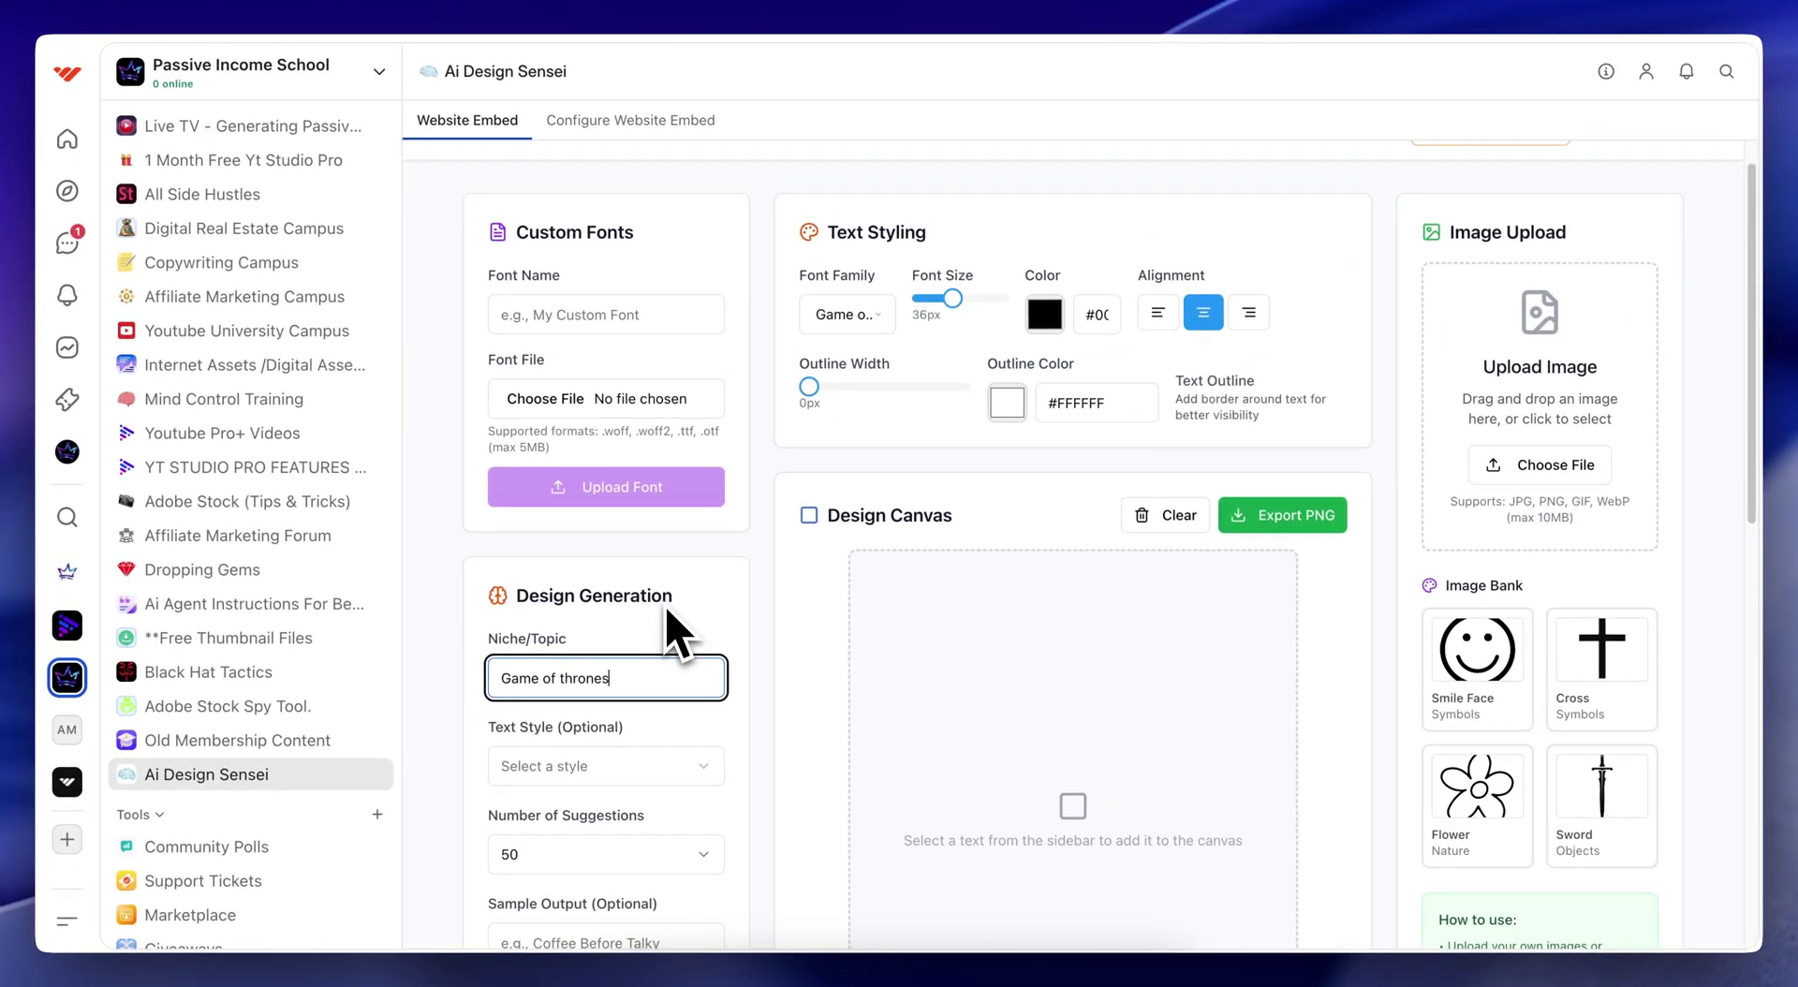
left_click(646, 766)
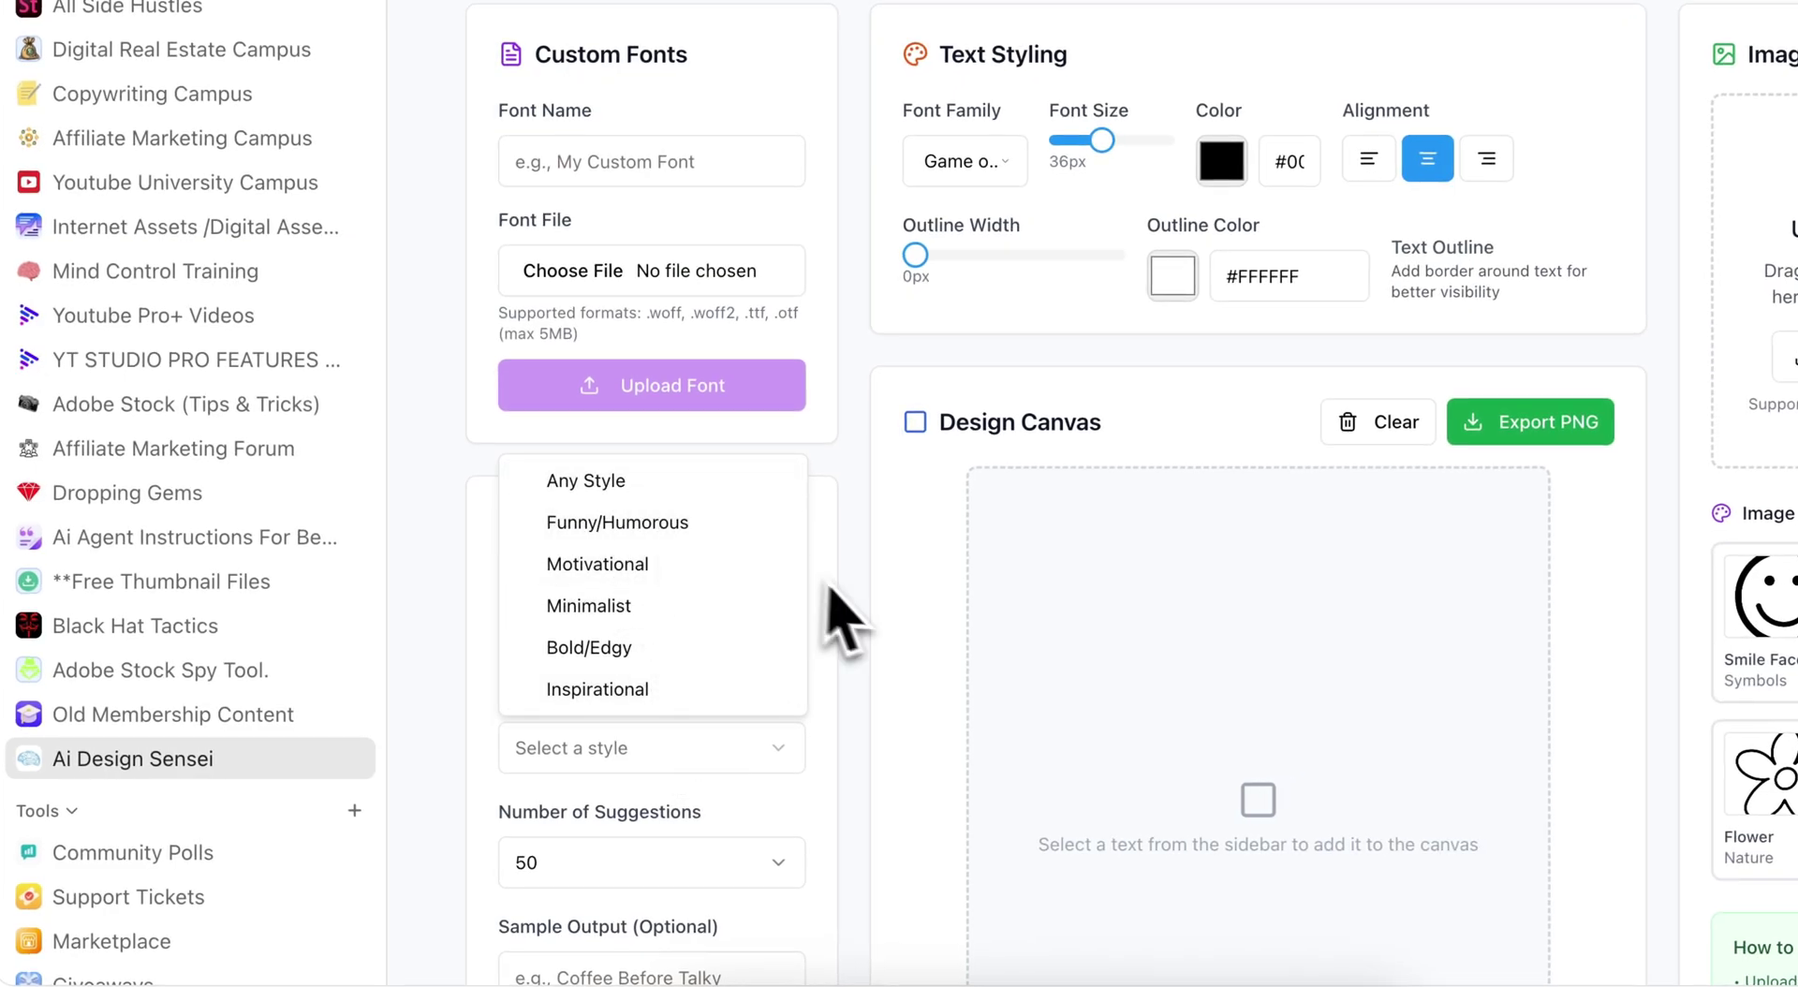
left_click(838, 614)
scroll(695, 763, "down", 3)
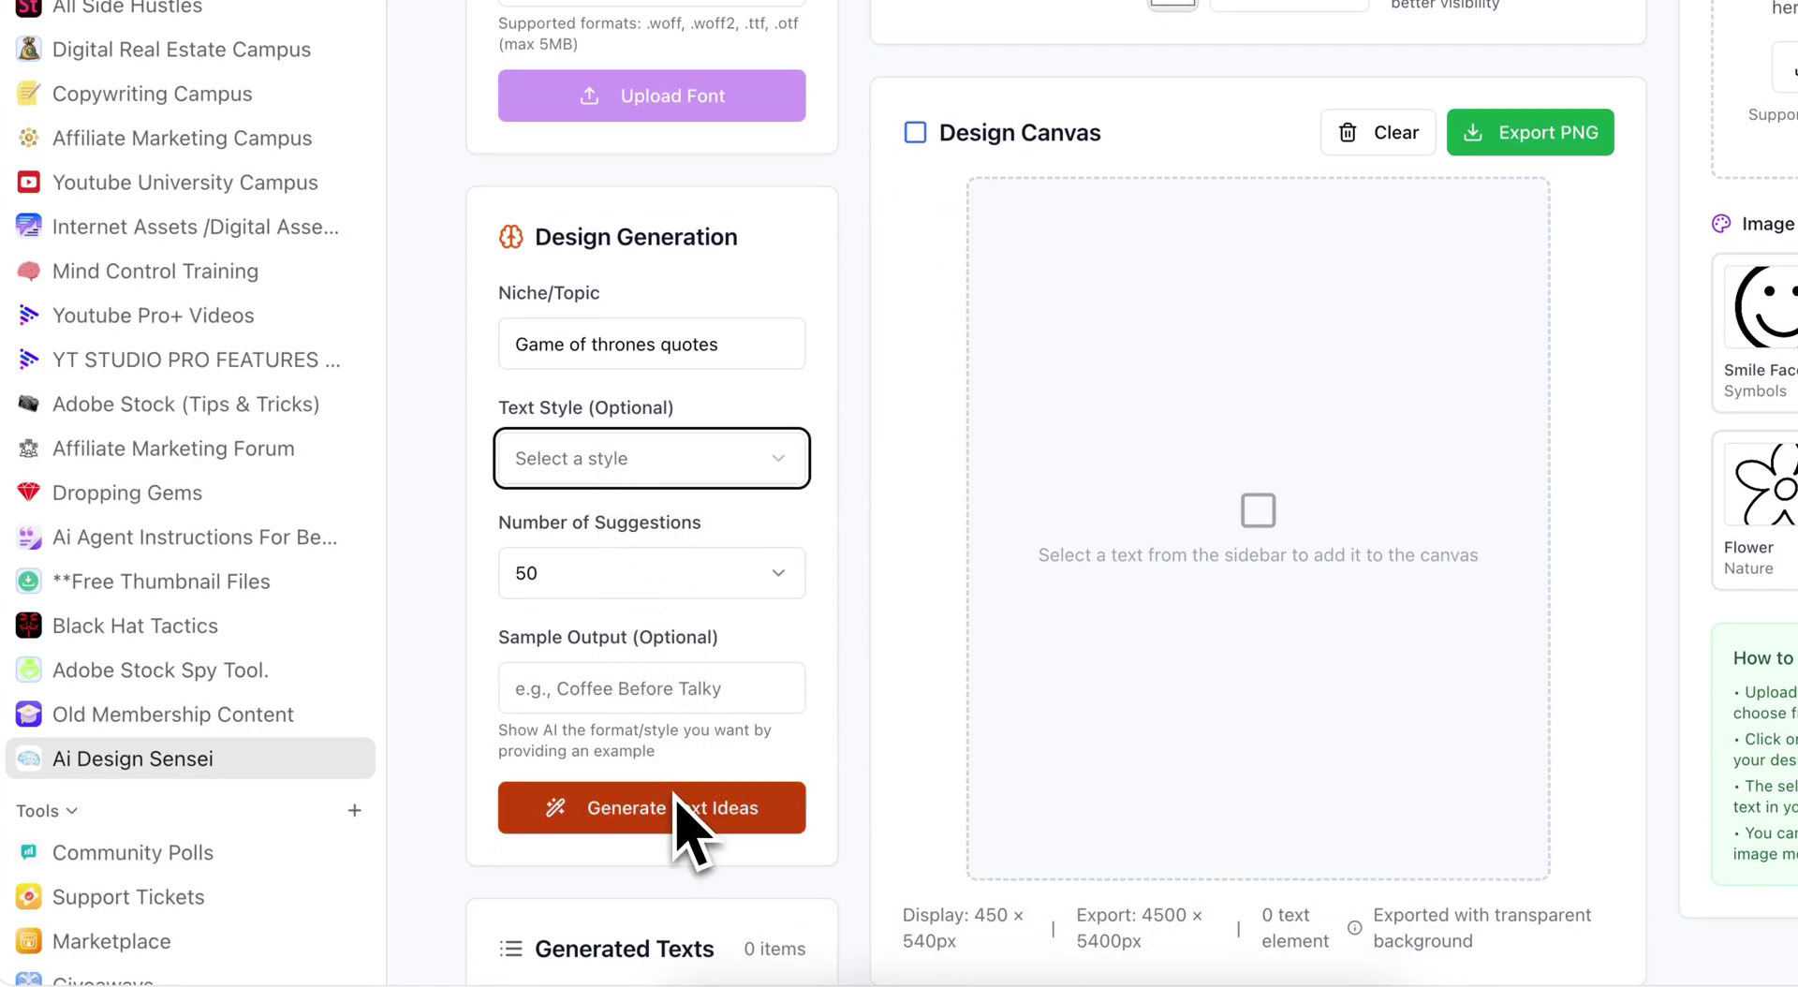
left_click(654, 688)
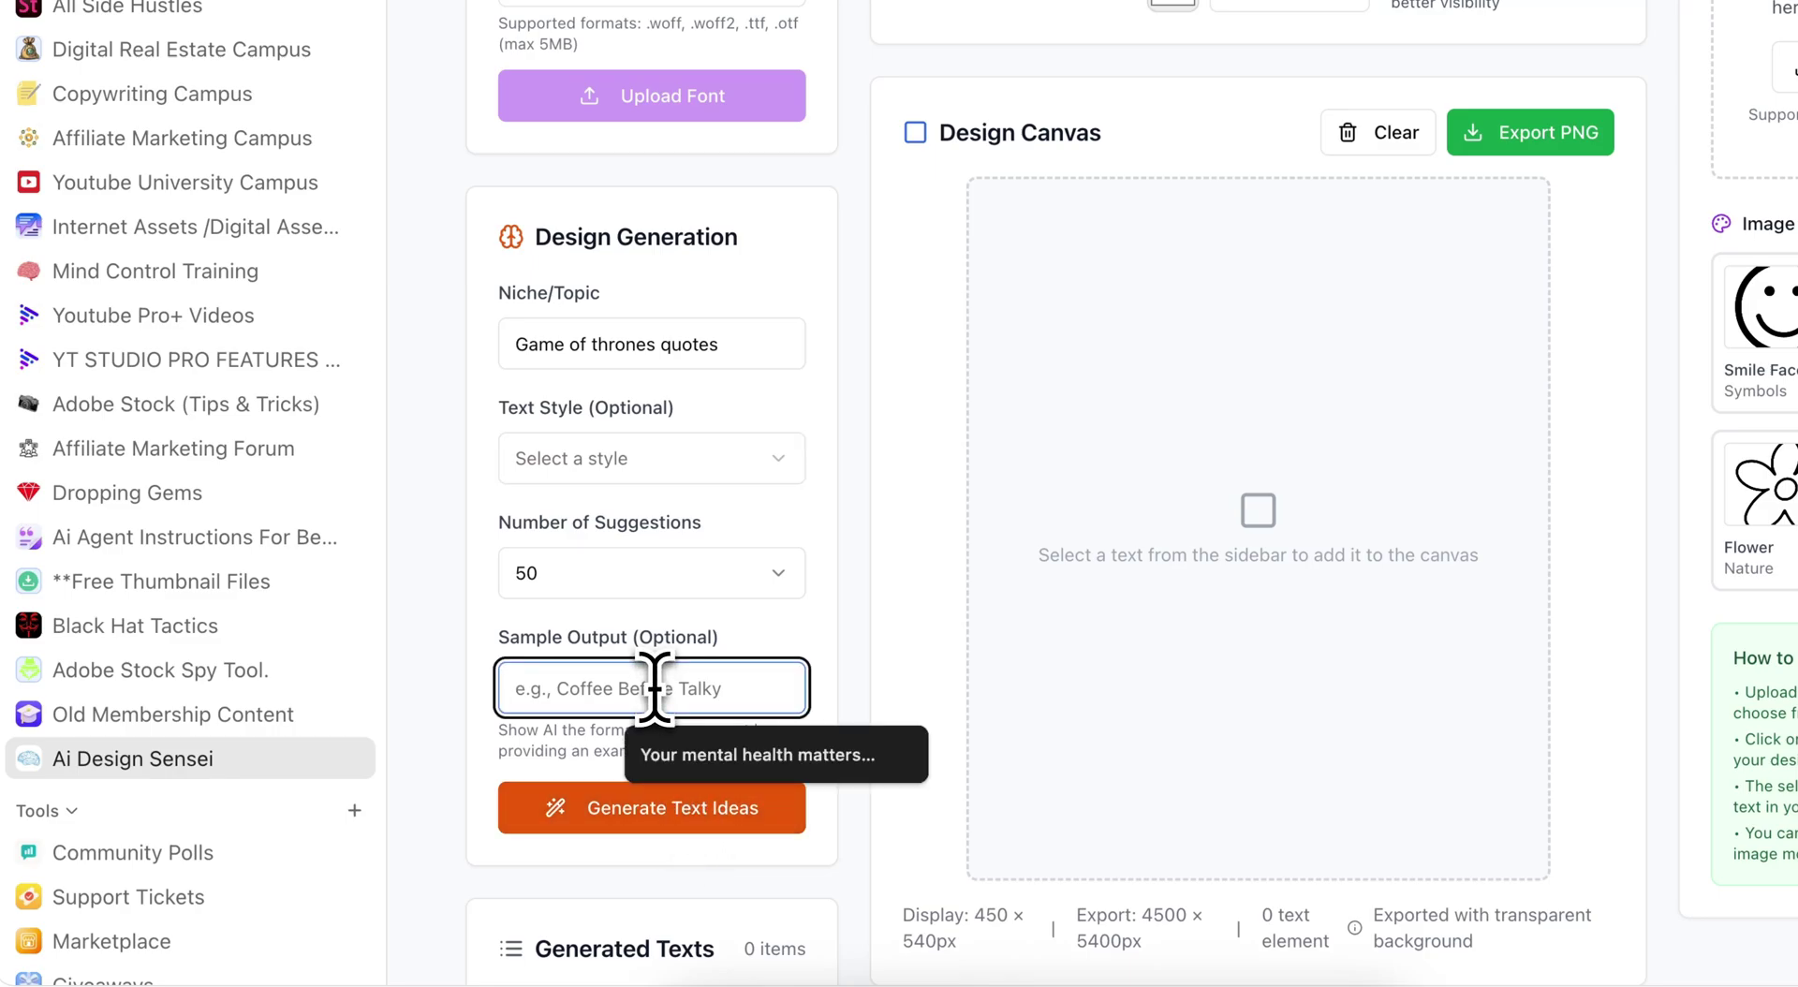
key("Escape")
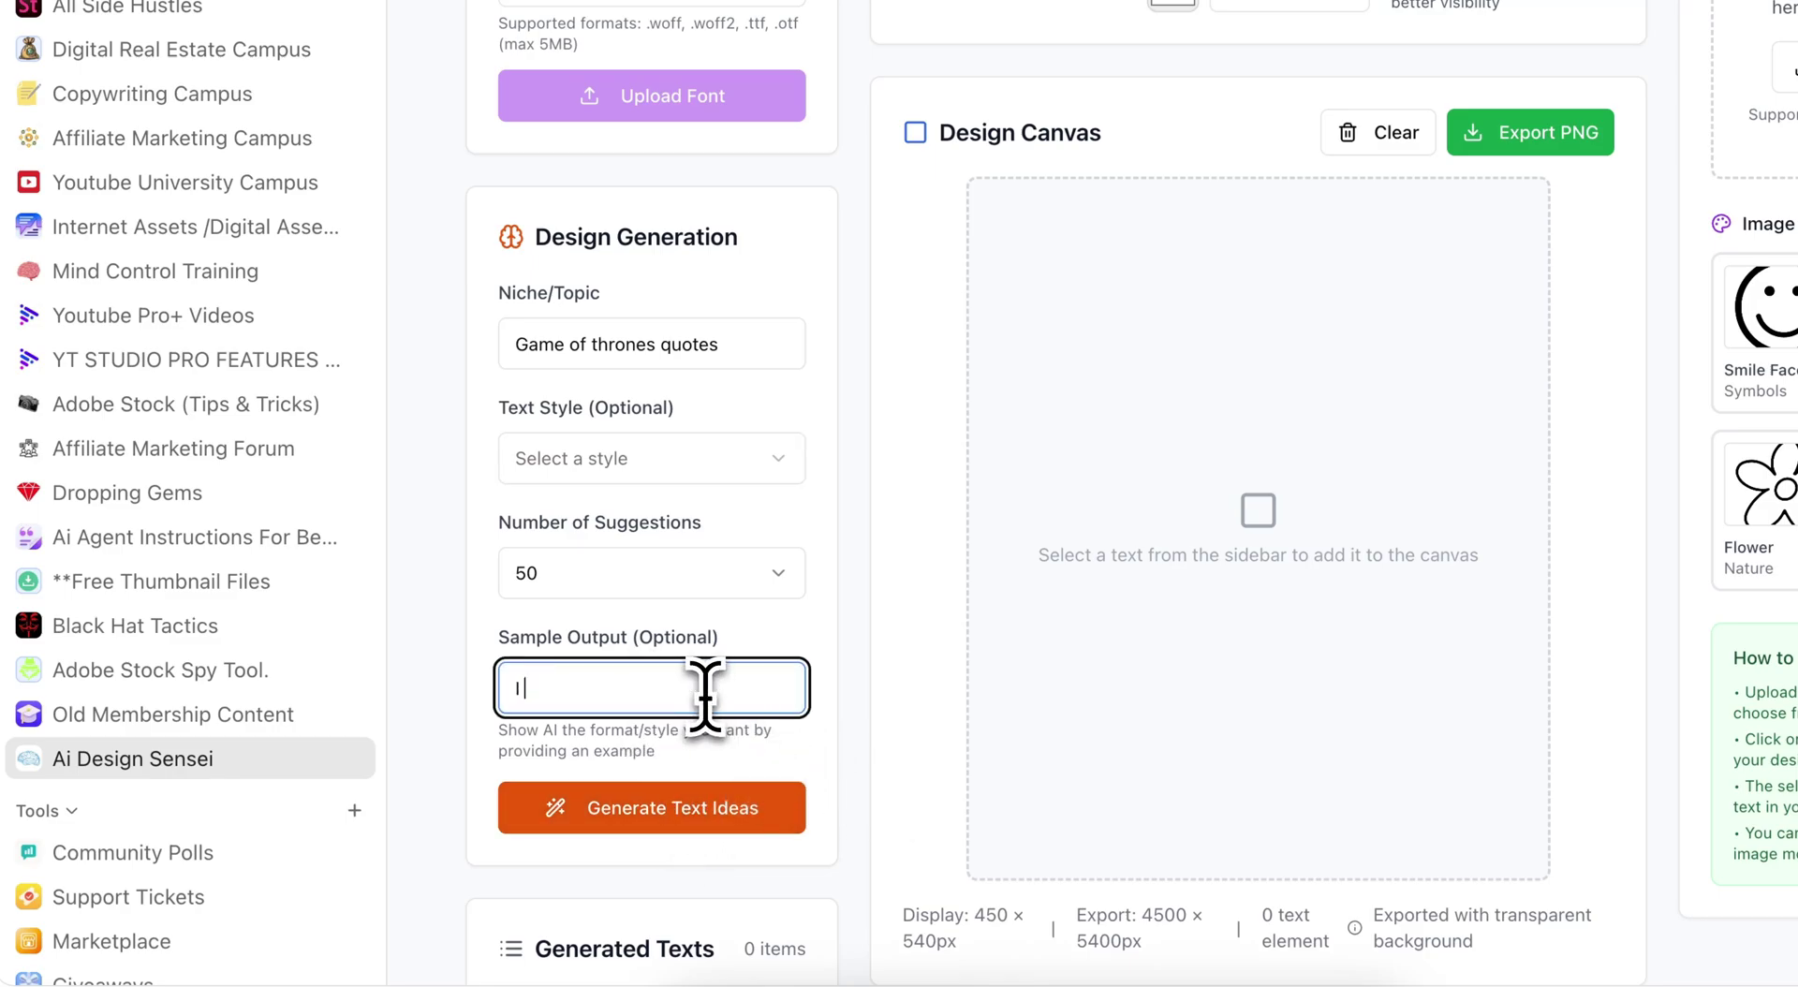
type("I Drink and I know Things")
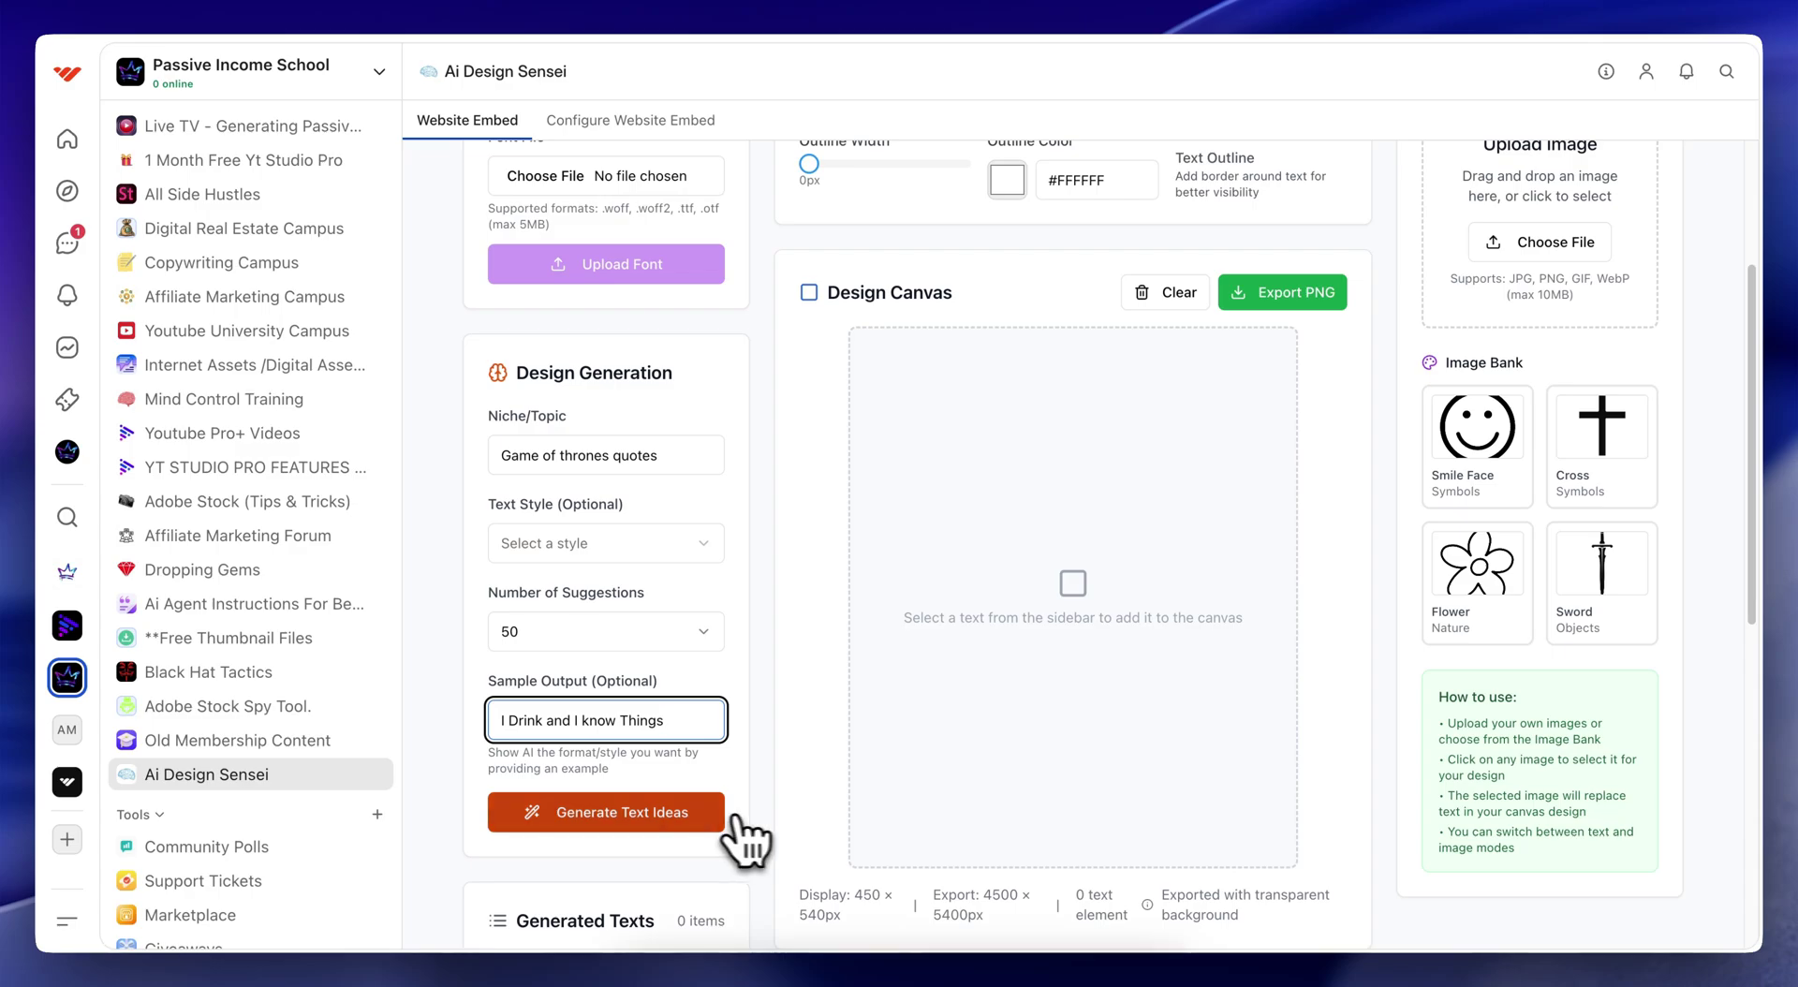
Generate the 50 Game of Thrones quote ideas
left_click(698, 822)
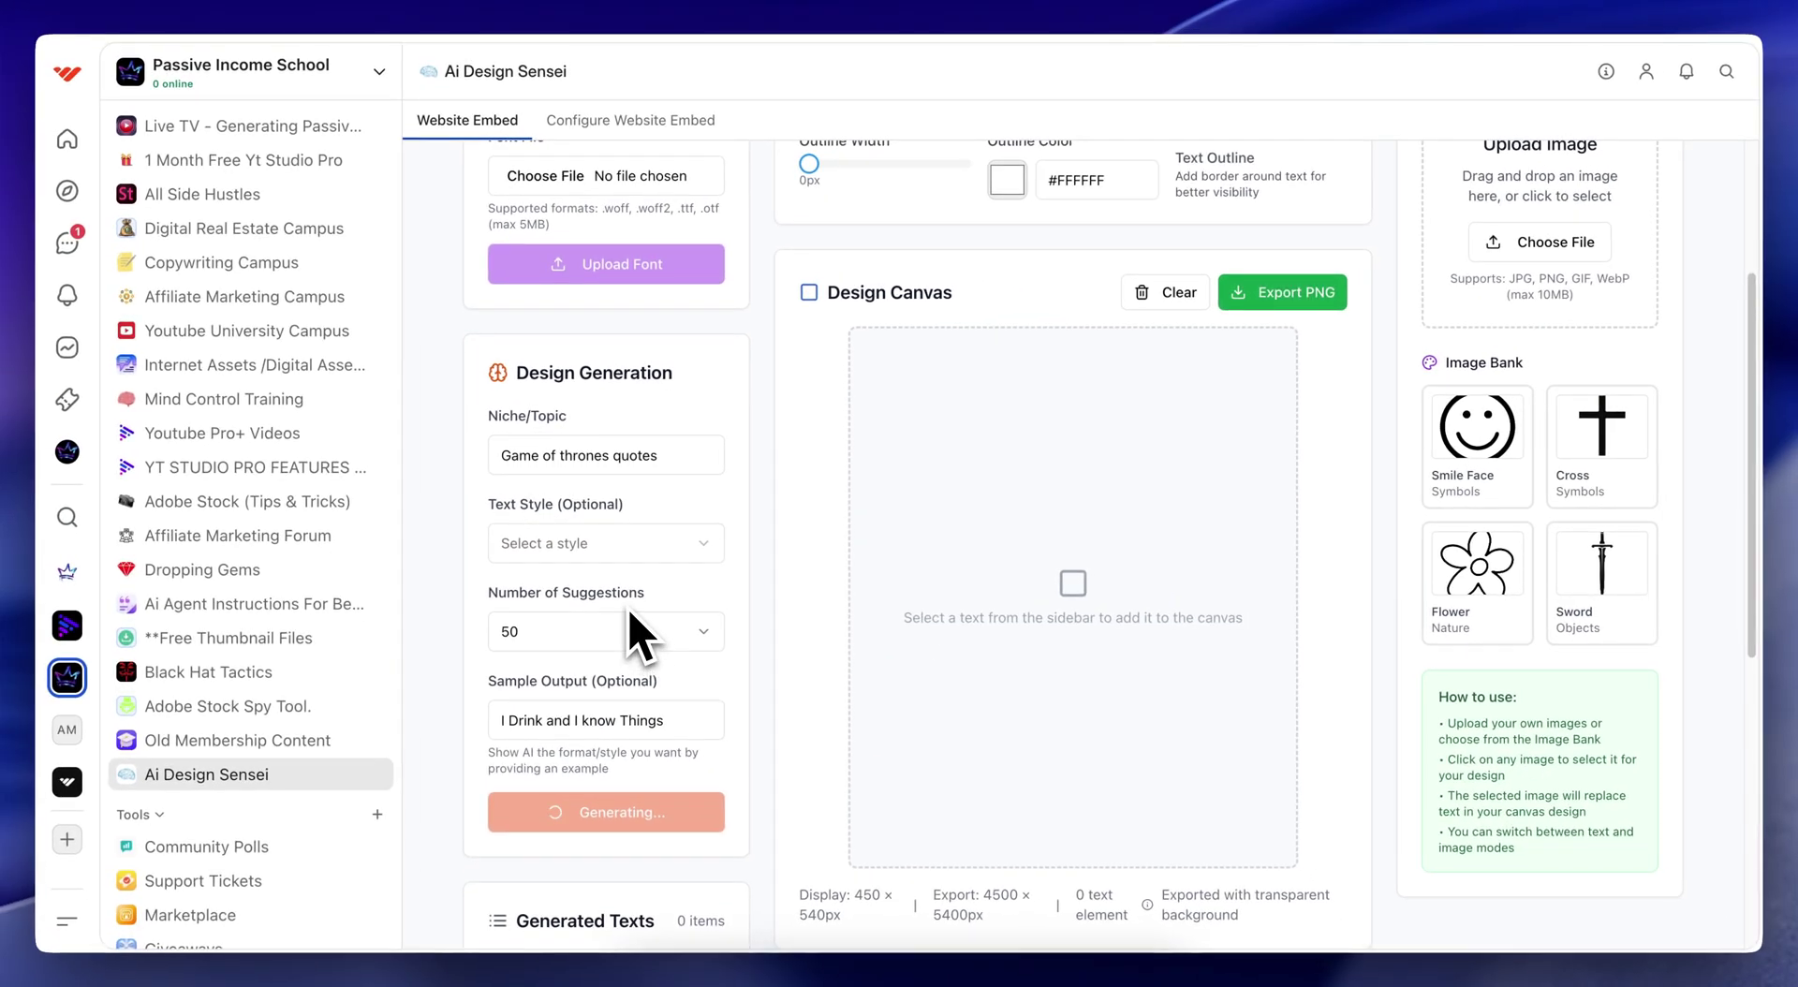
scroll(651, 696, "down", 2)
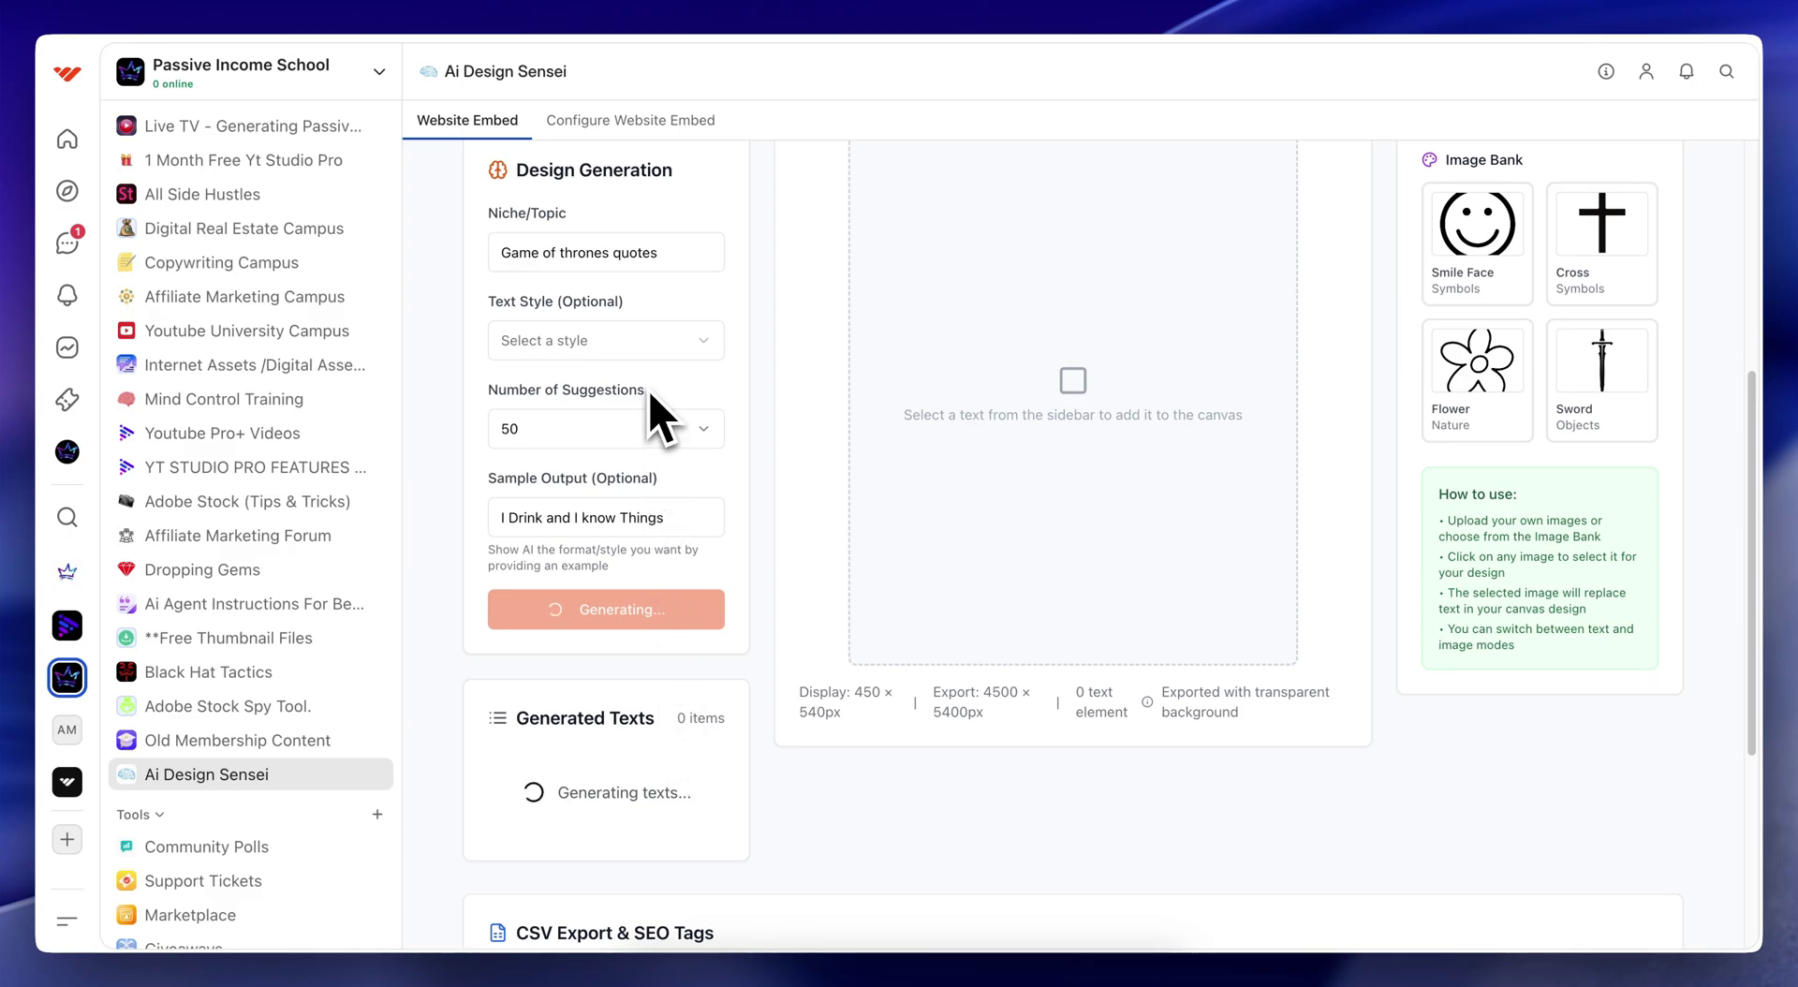
scroll(655, 412, "up", 1)
scroll(652, 412, "up", 1)
scroll(653, 412, "up", 1)
scroll(653, 411, "down", 2)
scroll(656, 417, "down", 4)
Try Winter Is Coming., I Drink And I Know Things. and Dracarys., ending on The North Remembers
left_click(588, 557)
scroll(976, 362, "up", 4)
scroll(680, 786, "down", 2)
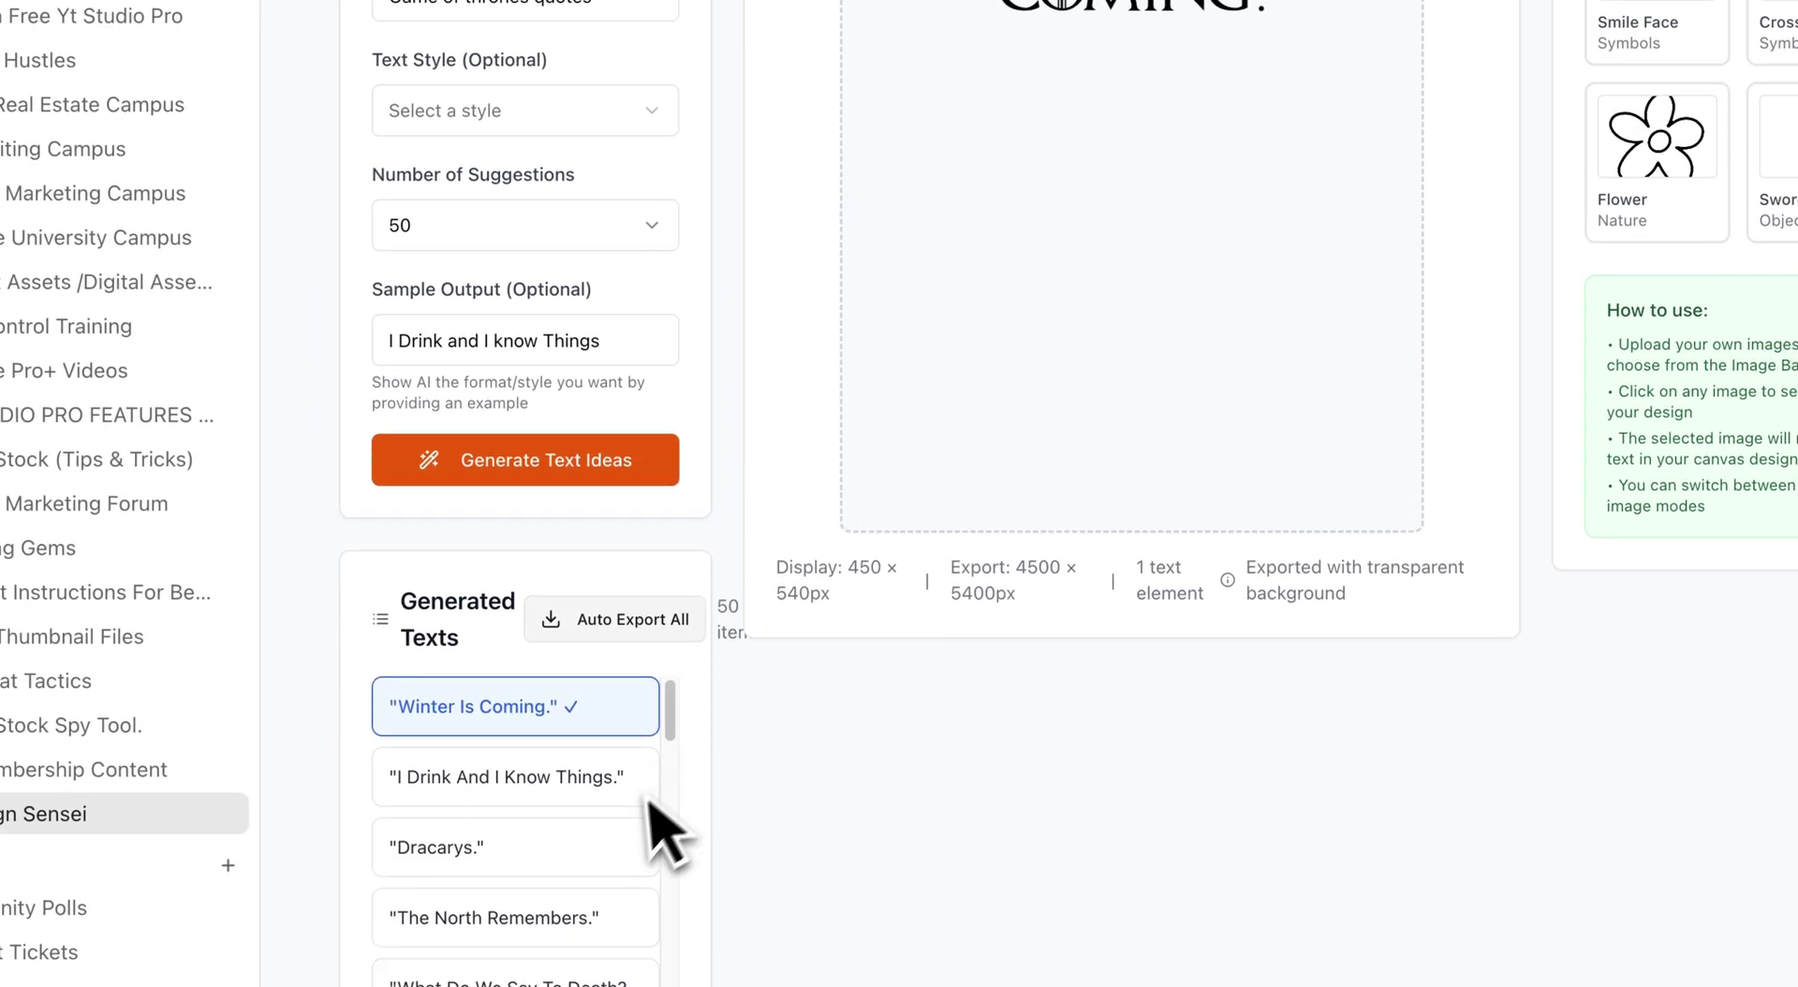
scroll(580, 749, "down", 1)
left_click(513, 698)
scroll(517, 805, "up", 5)
scroll(656, 749, "down", 3)
scroll(562, 824, "down", 1)
left_click(515, 857)
scroll(843, 524, "up", 5)
scroll(843, 525, "down", 3)
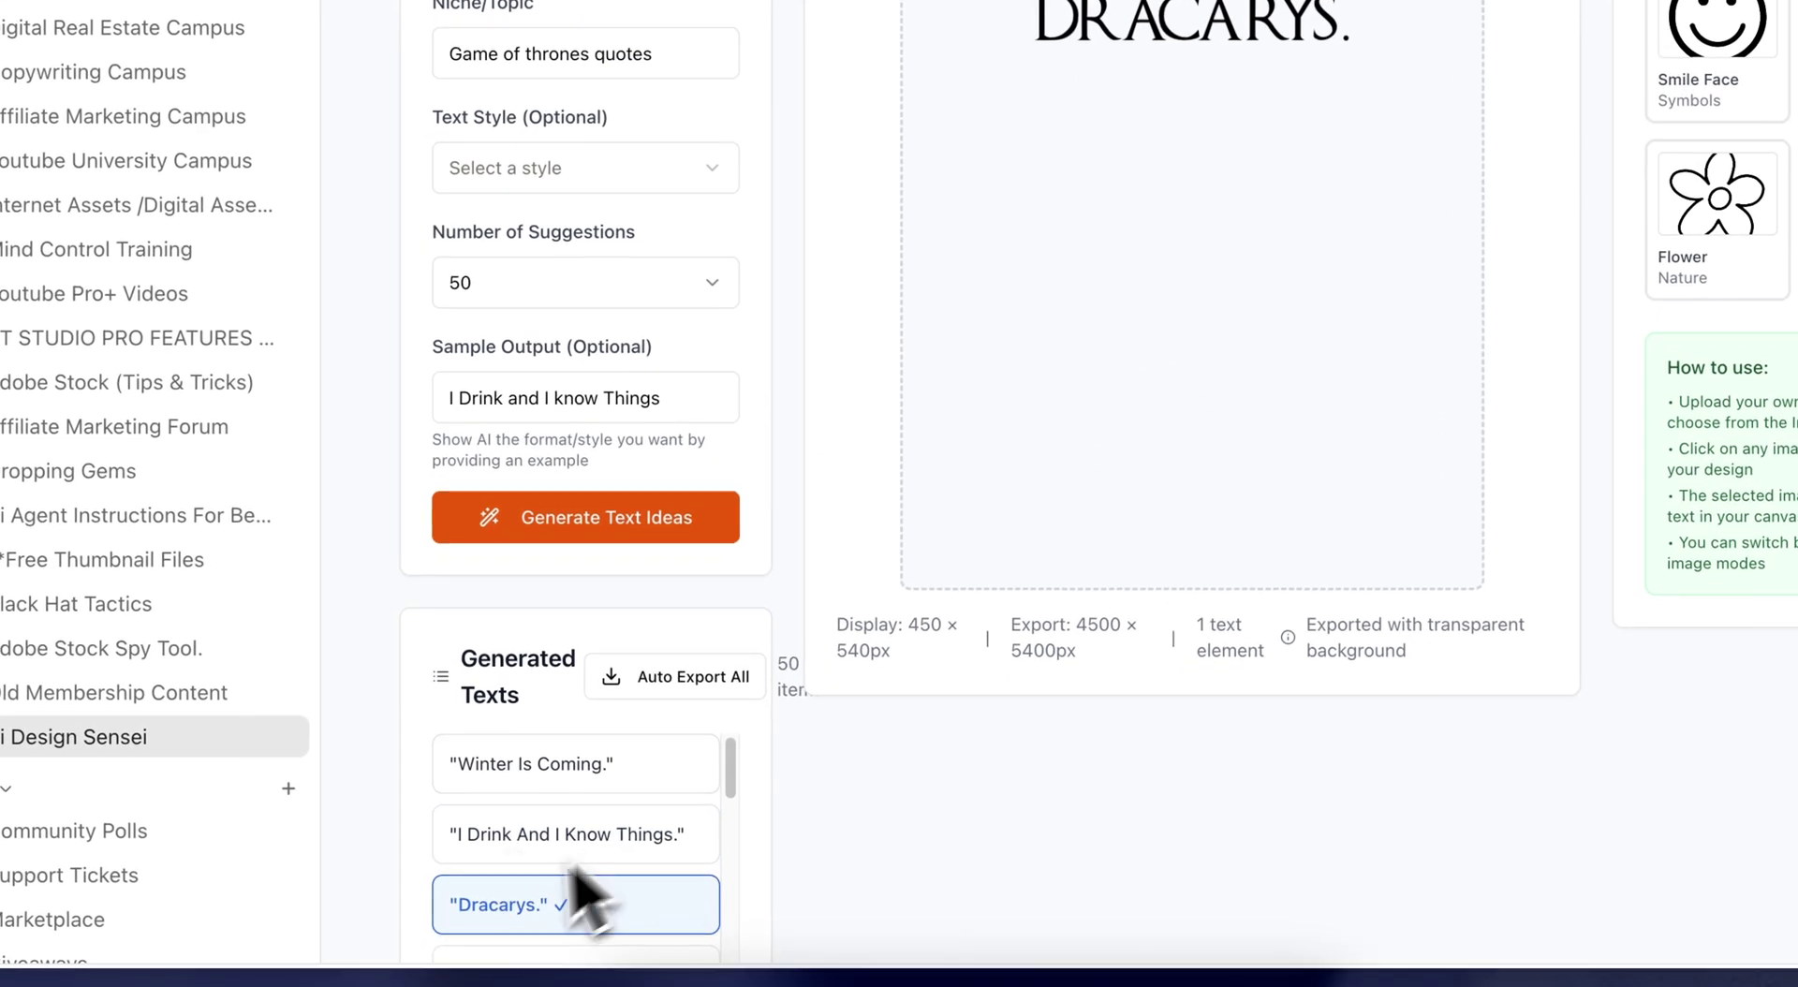
scroll(506, 815, "down", 2)
left_click(618, 770)
scroll(810, 524, "up", 5)
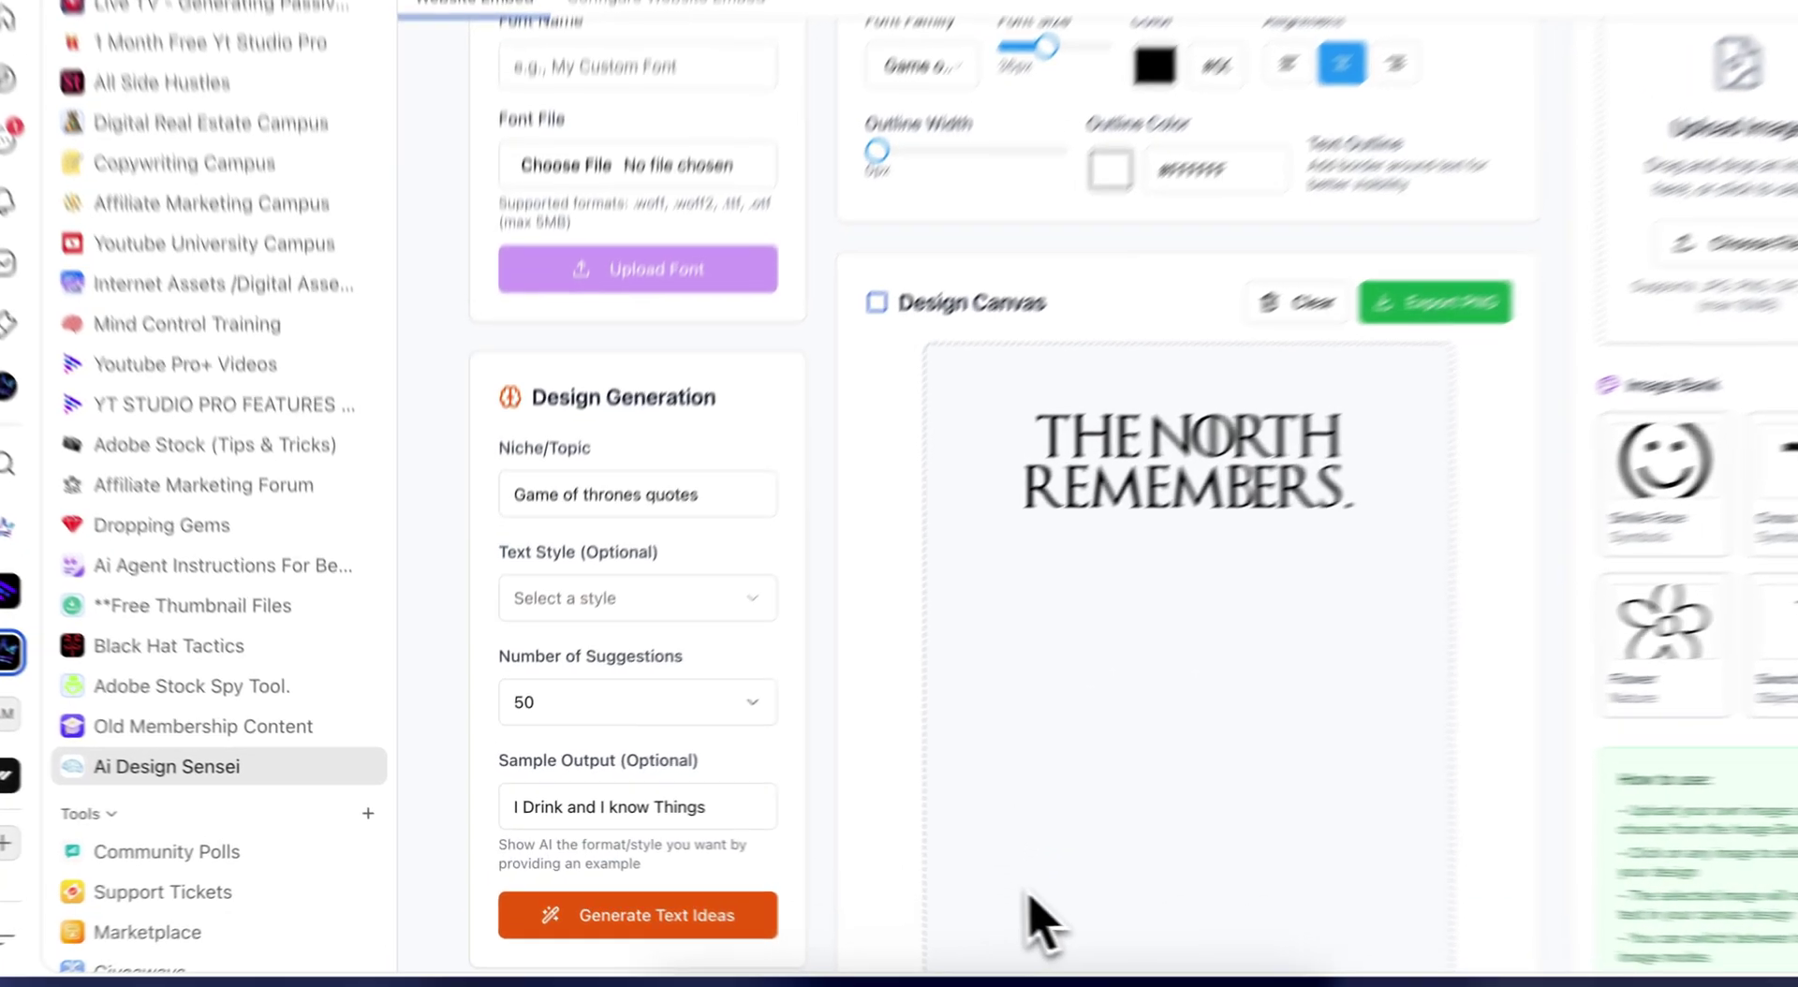
Drag Finland (2).png from Downloads into the upload zone and place the crown below the quote
key("super+Tab")
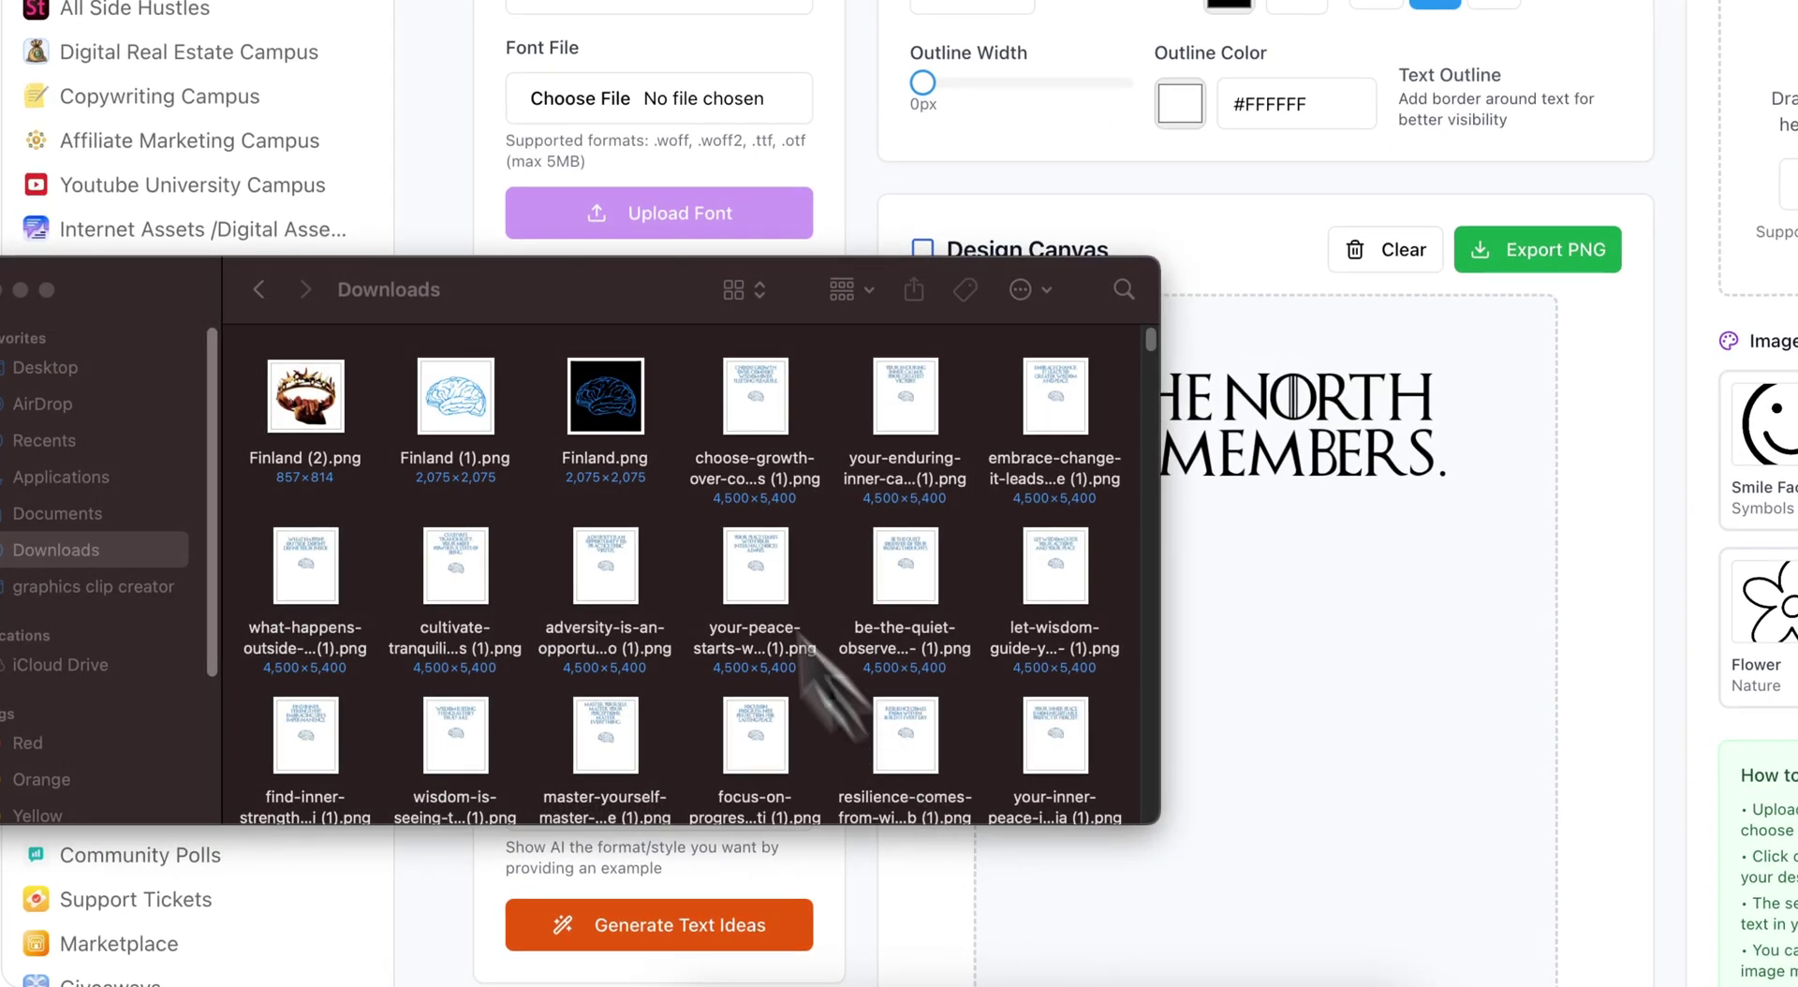
left_click_drag(592, 313, 701, 300)
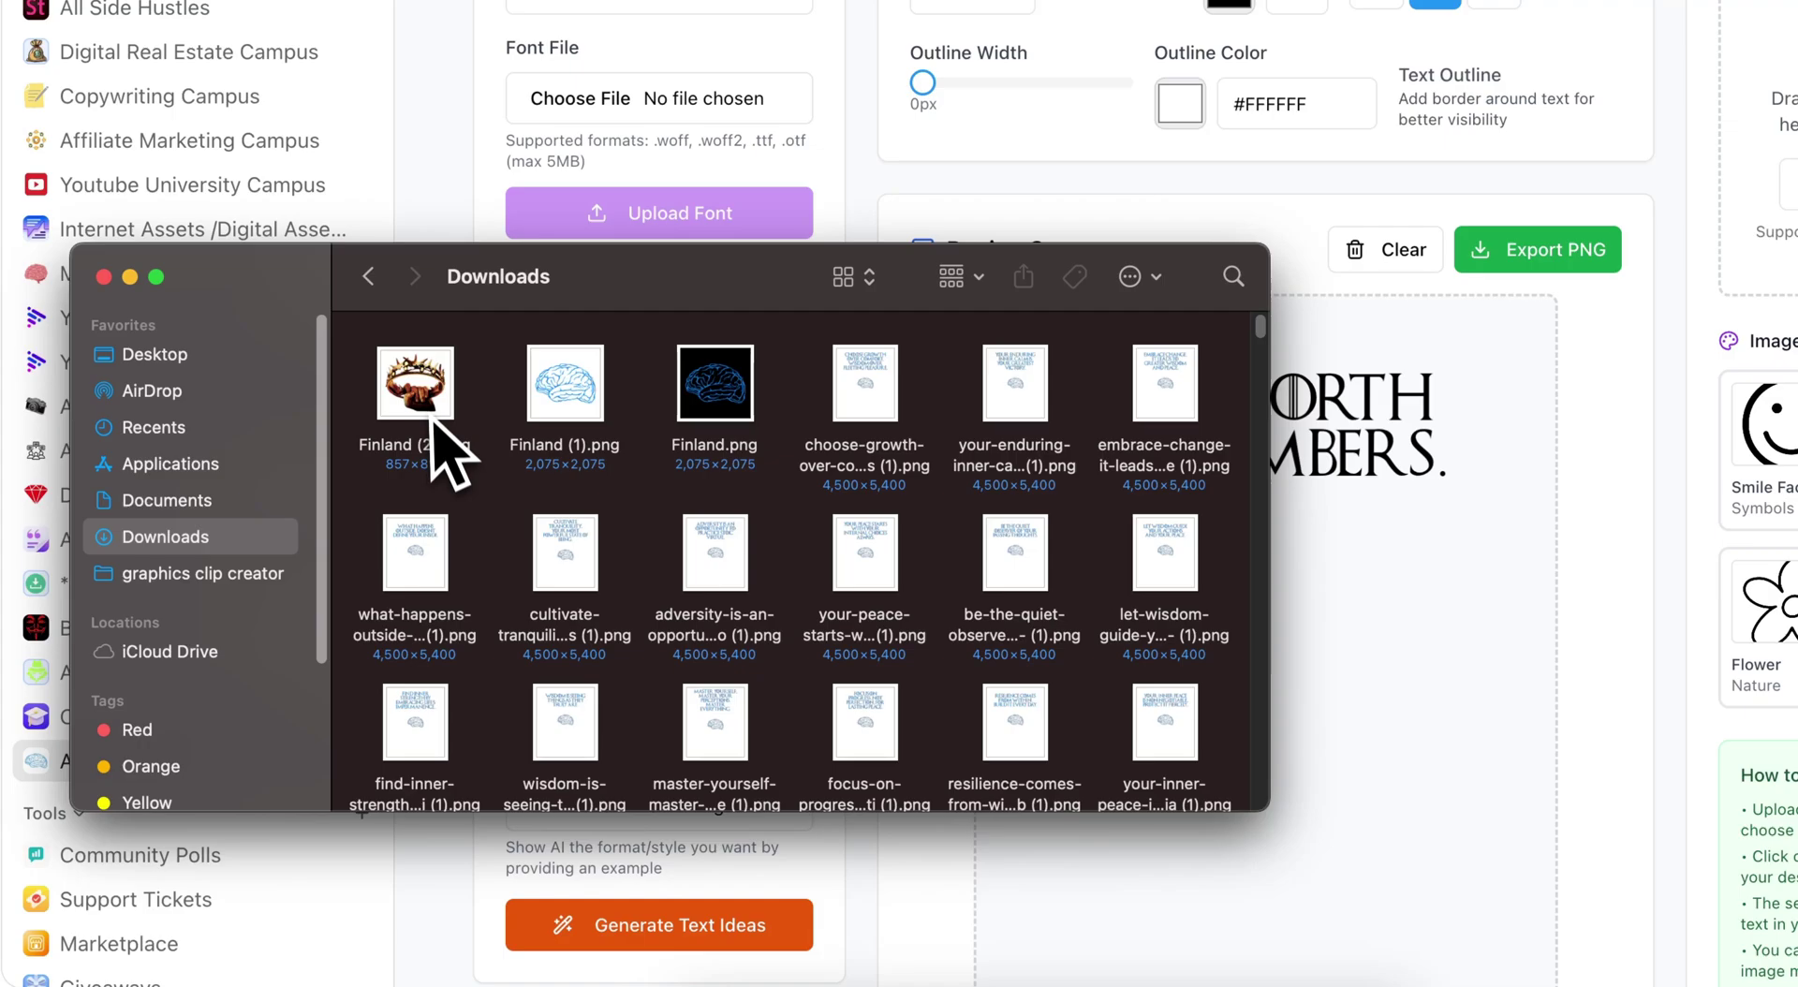
left_click_drag(432, 423, 1440, 324)
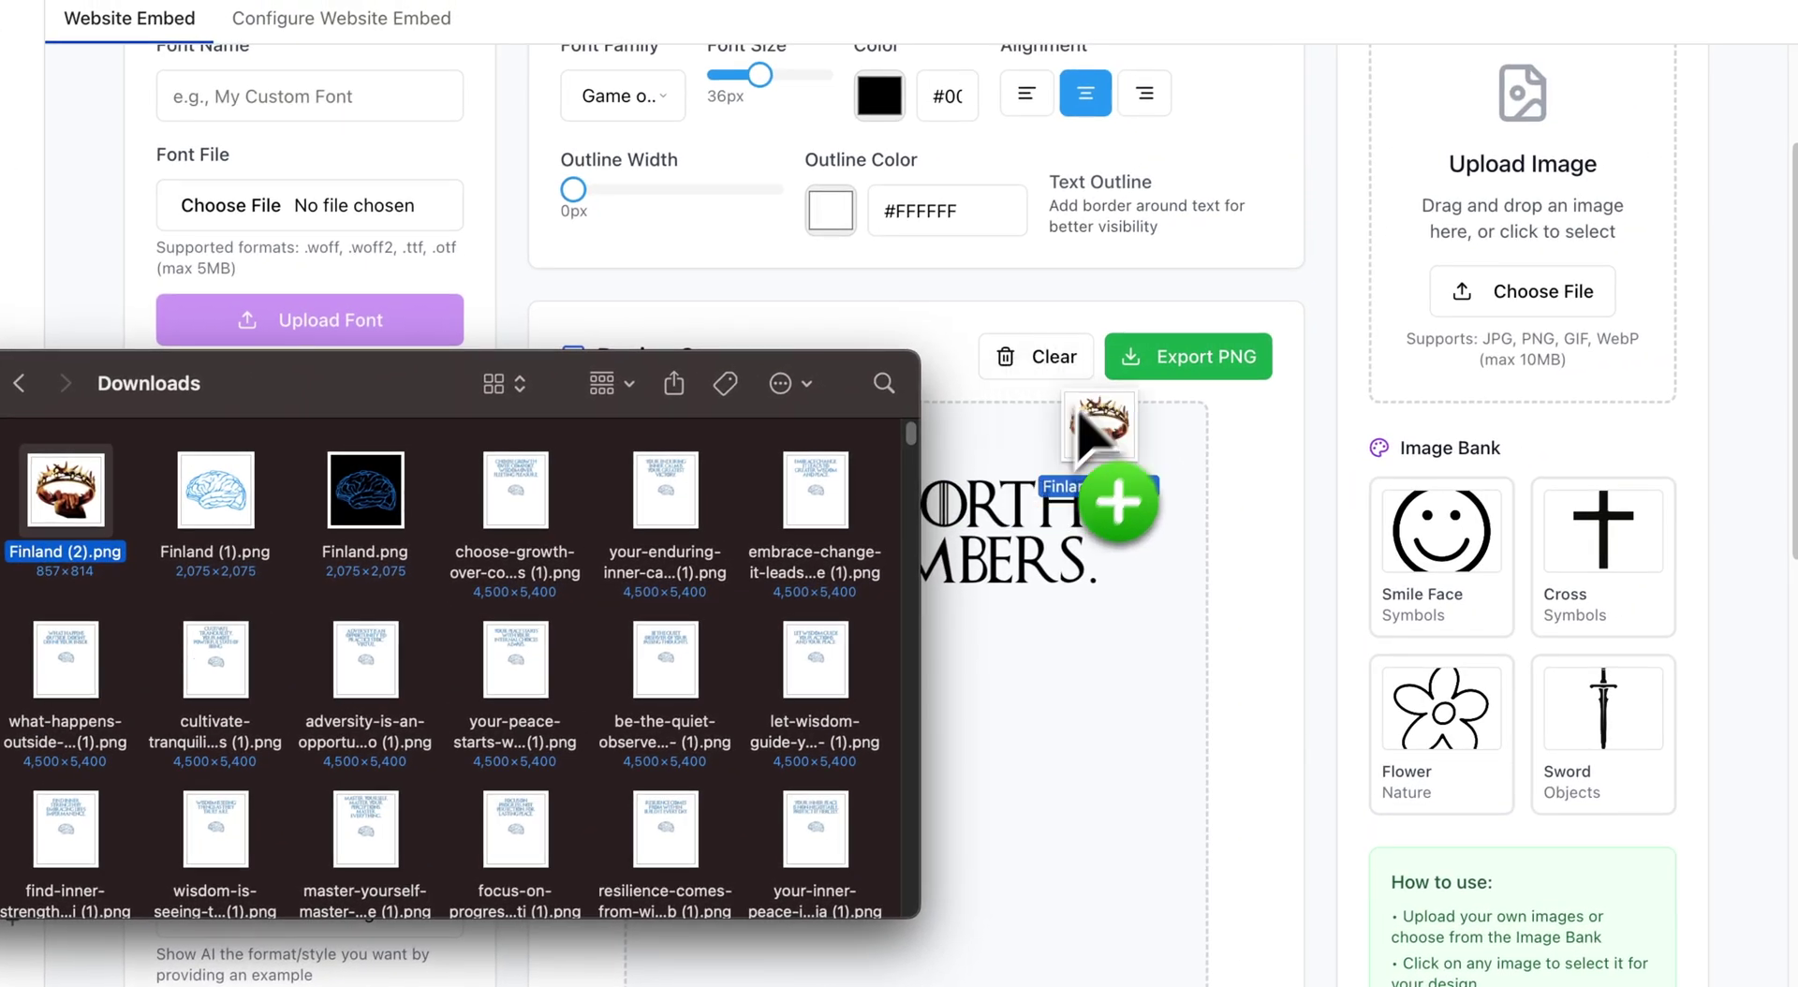
left_click_drag(1079, 409, 1520, 384)
scroll(1490, 192, "up", 1)
scroll(1489, 187, "up", 1)
scroll(1424, 465, "down", 2)
left_click(1424, 466)
scroll(1012, 739, "down", 2)
scroll(1009, 721, "down", 1)
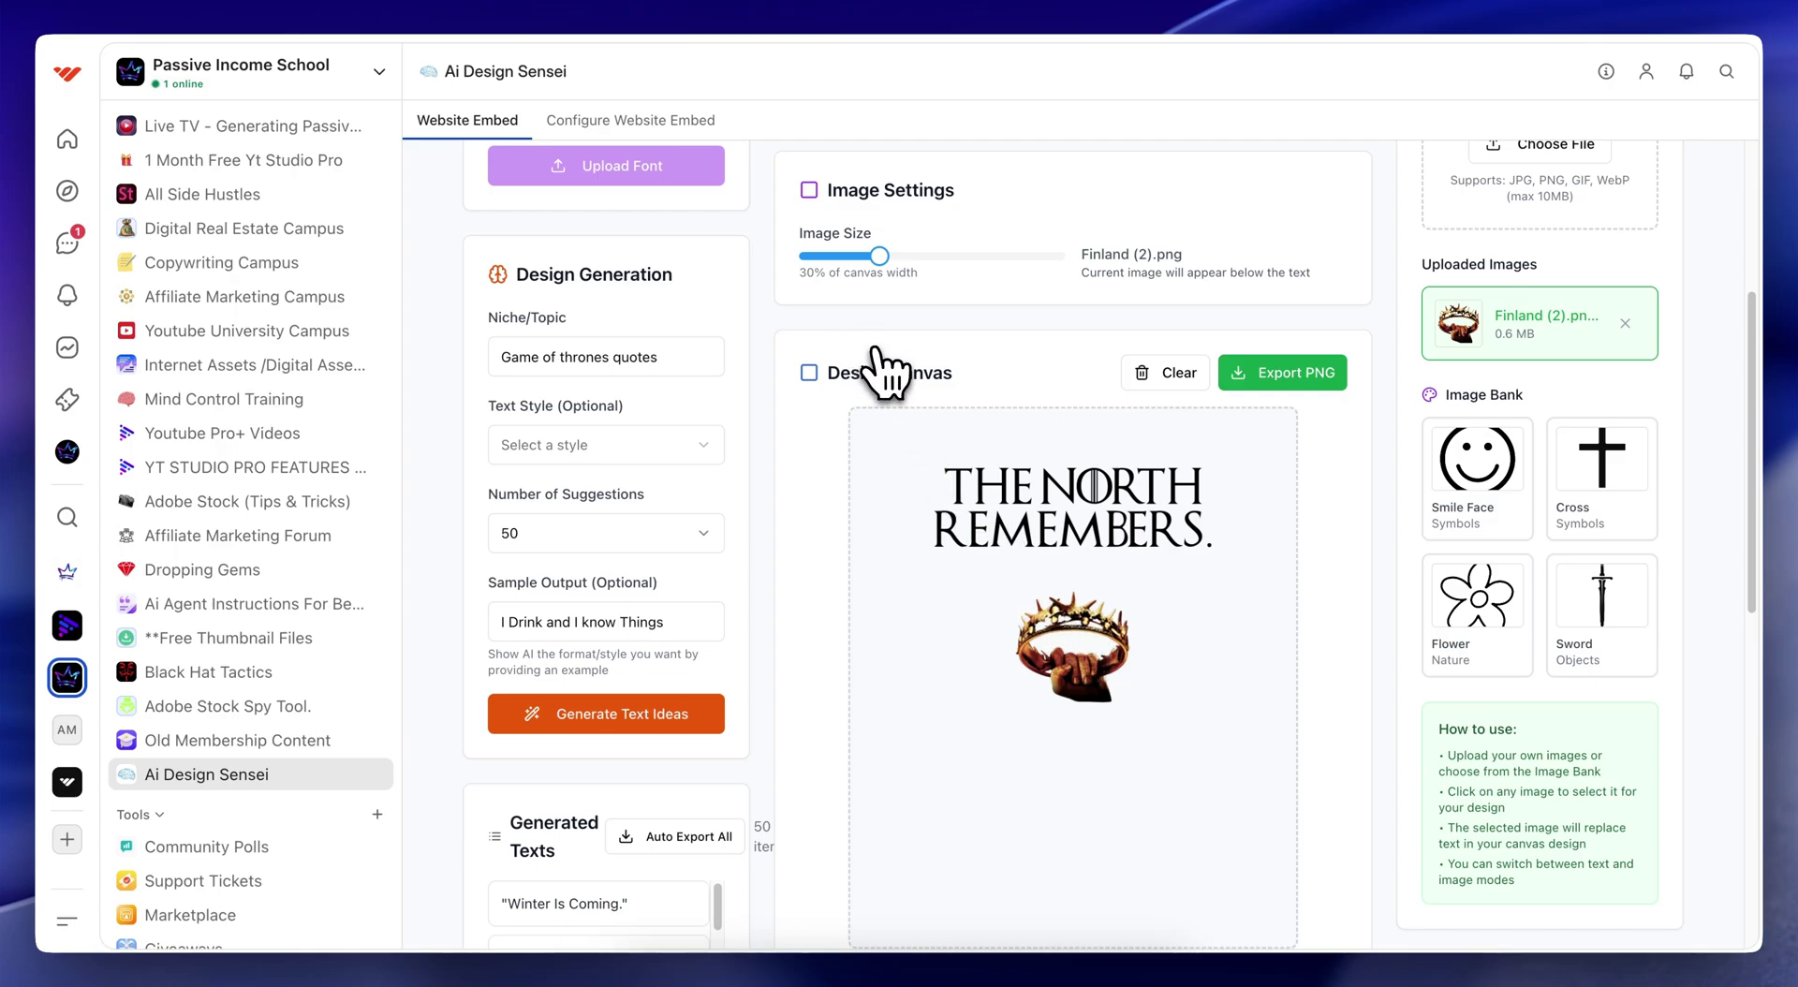
Shrink the quote text size down from 36px
scroll(880, 370, "up", 3)
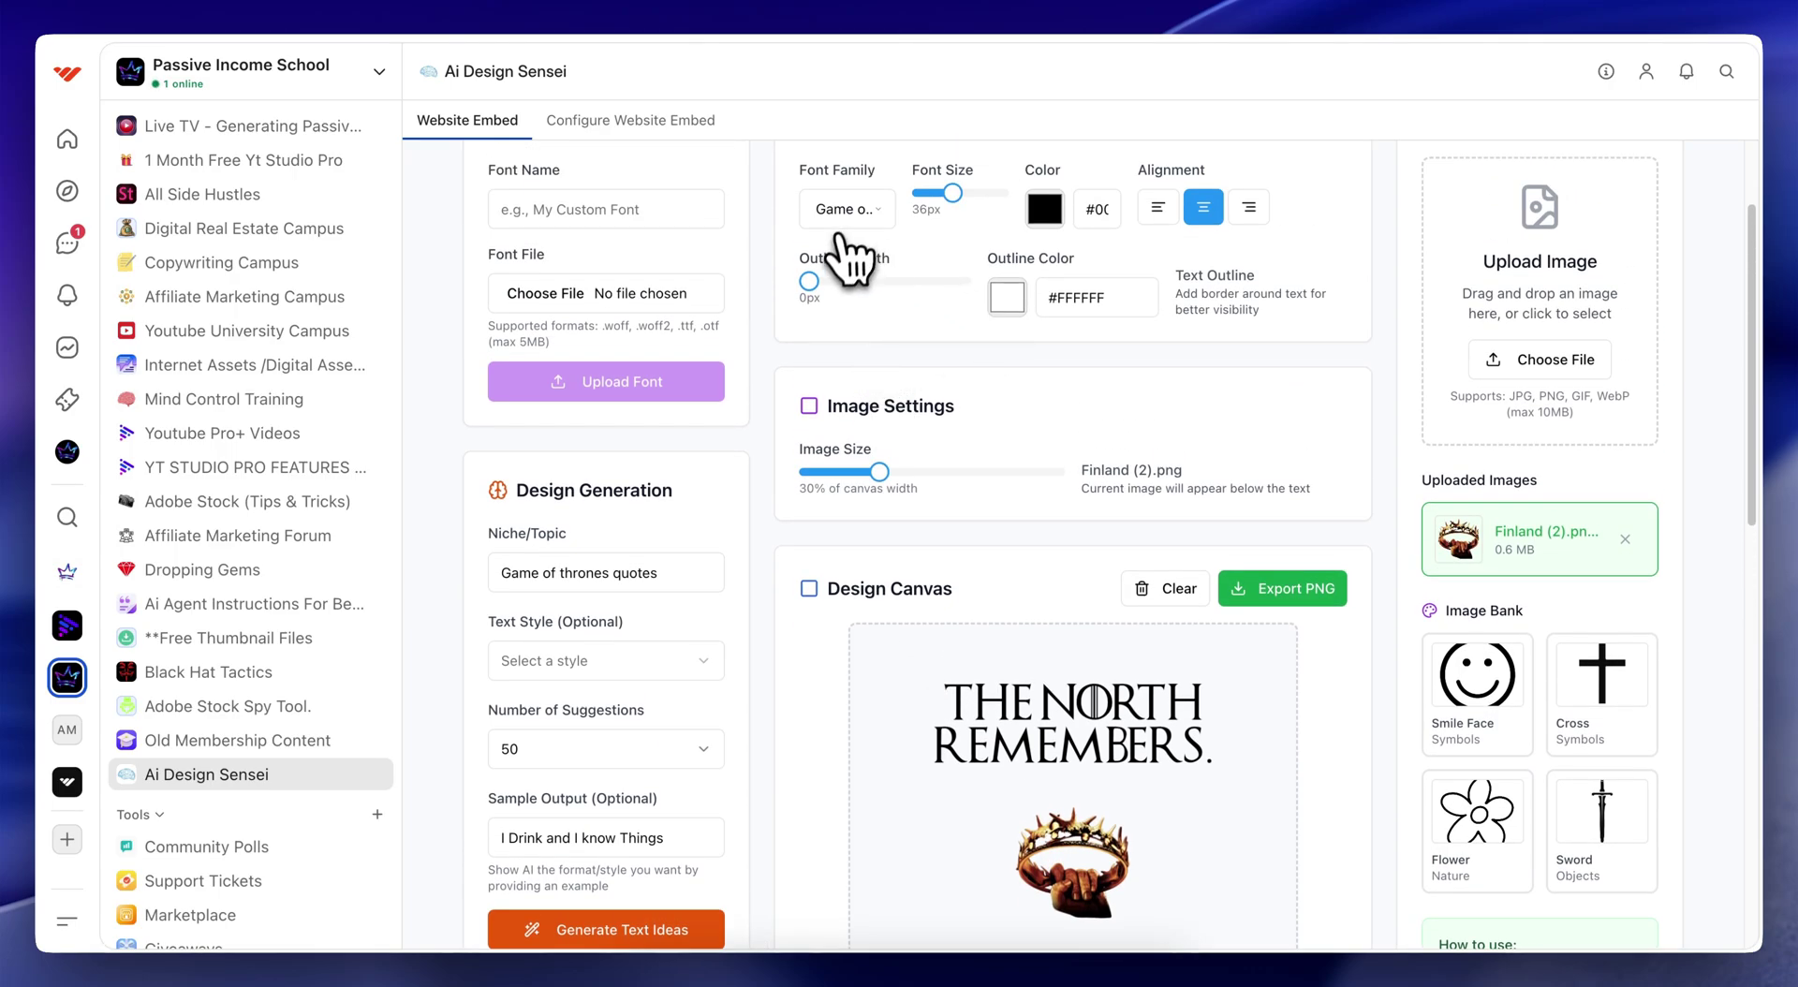
left_click_drag(951, 194, 869, 174)
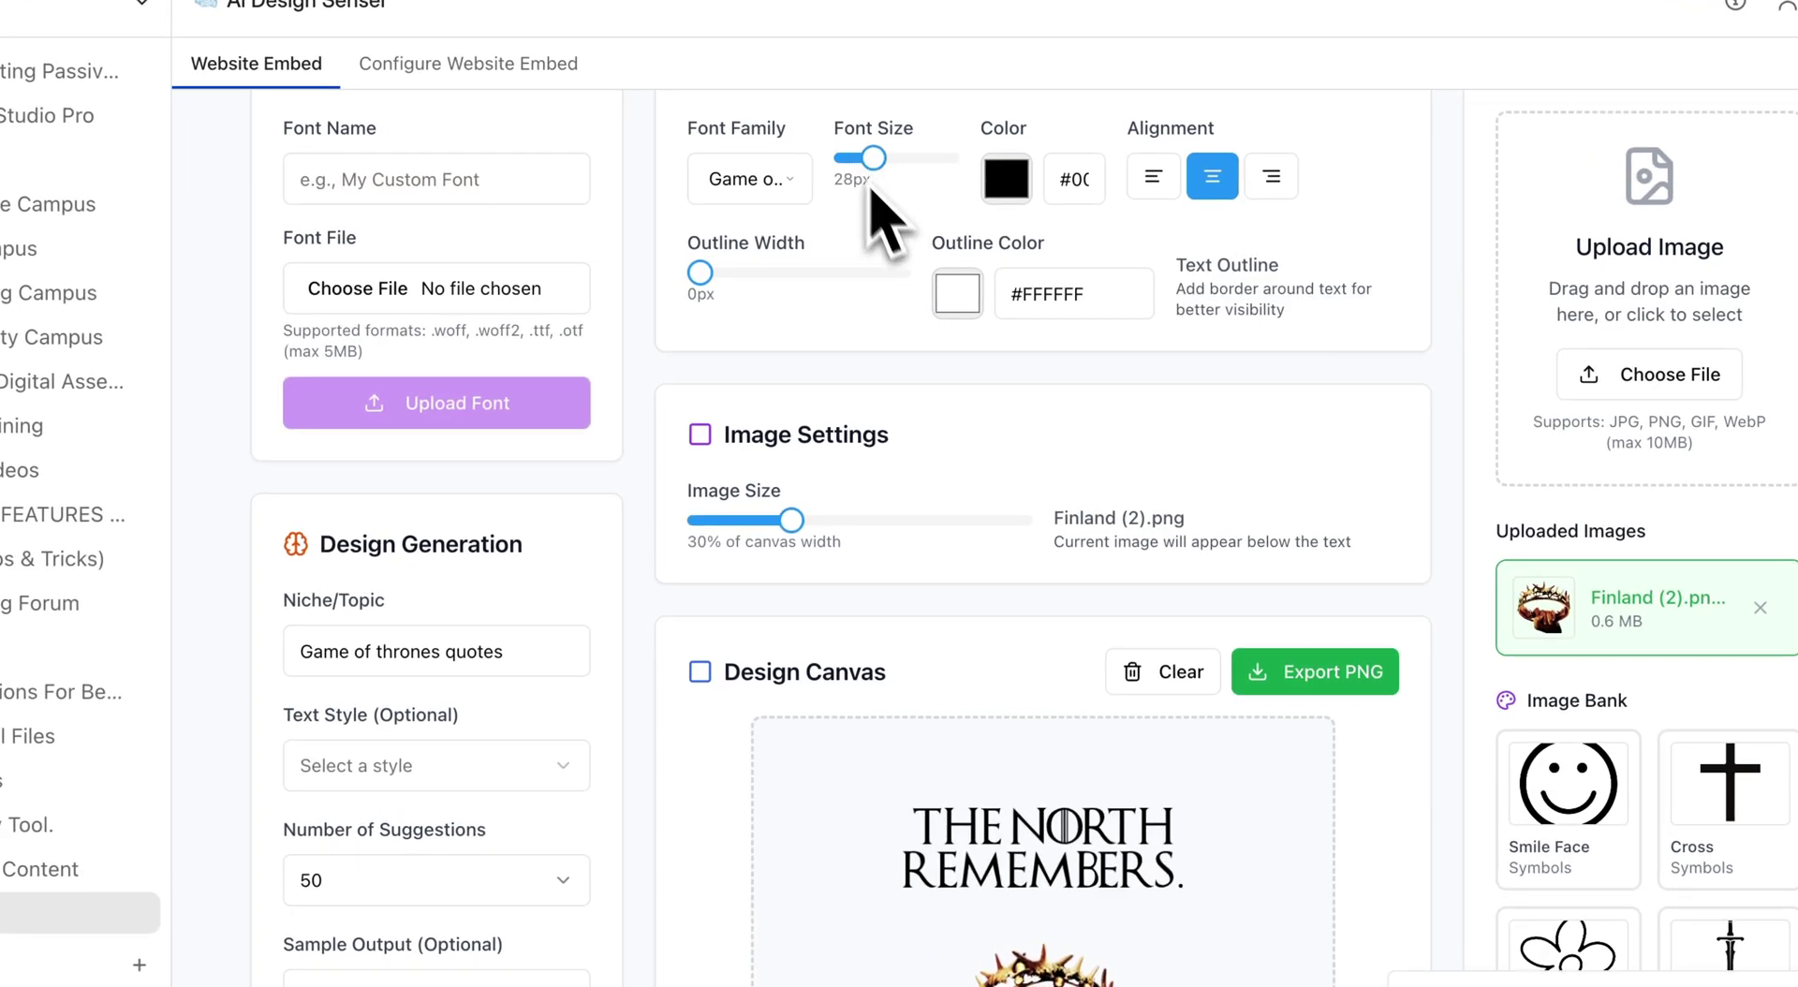
scroll(873, 206, "up", 1)
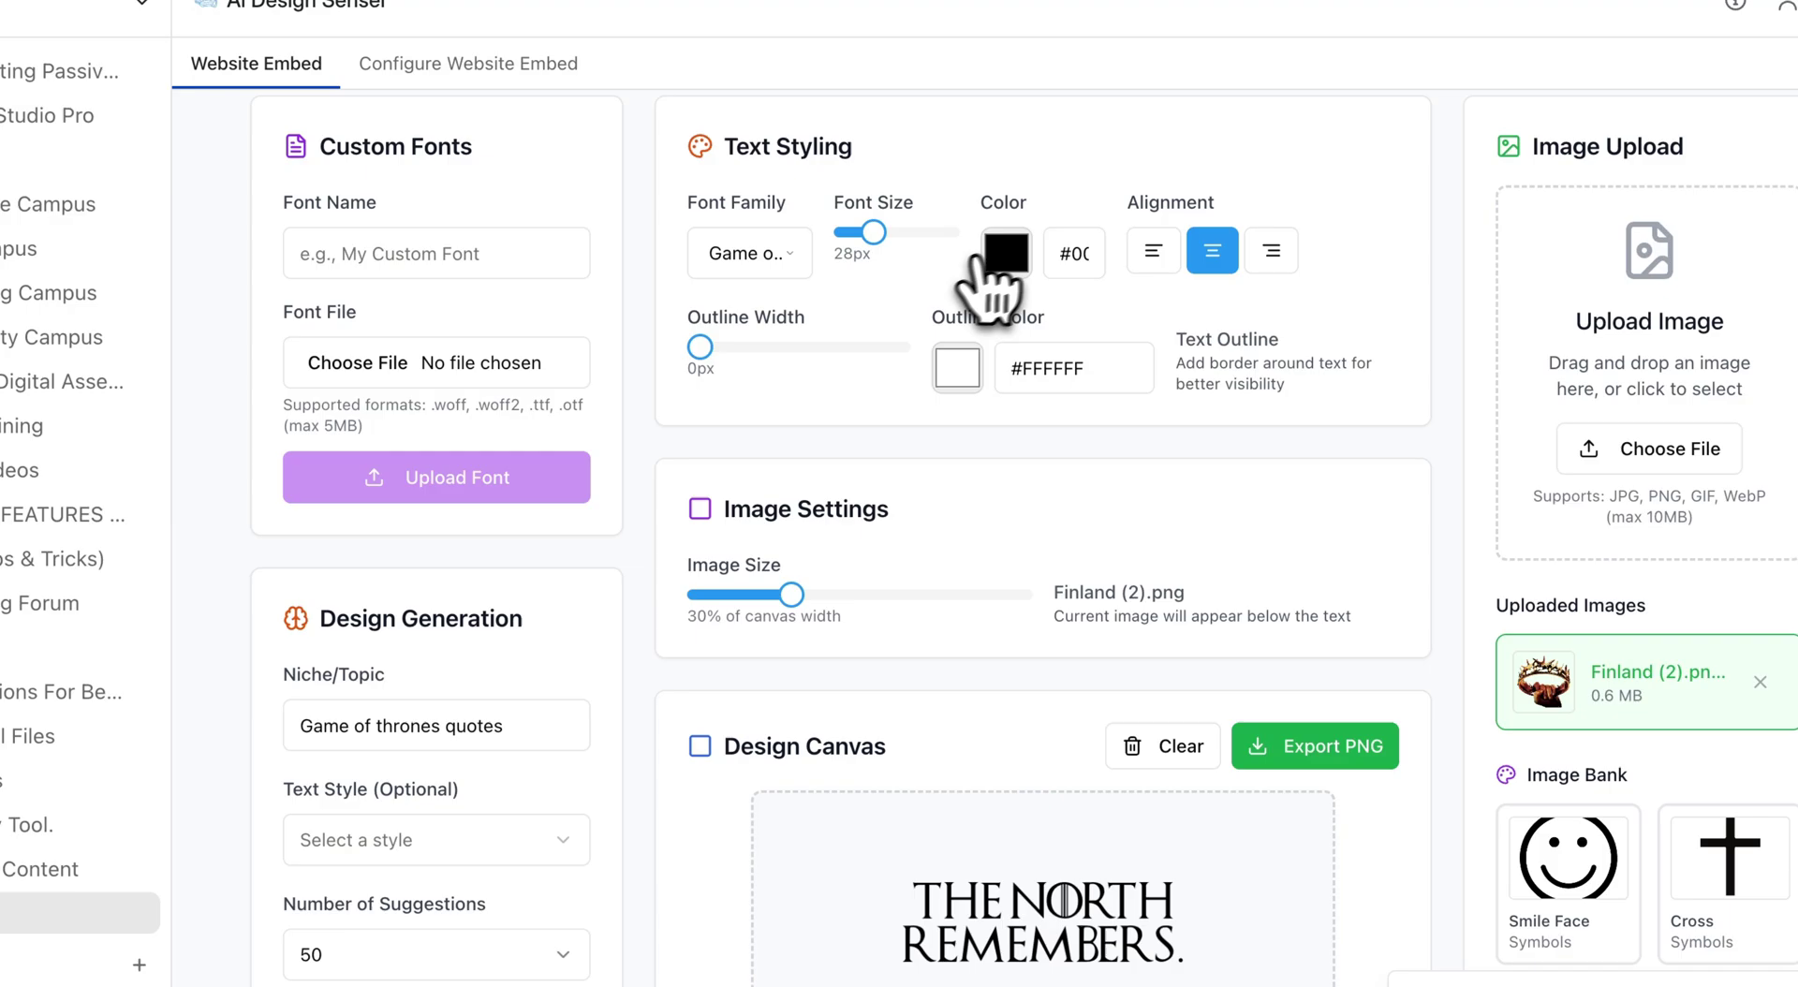
Recolour the quote lettering to a bright yellow-green
left_click(1002, 251)
mouse_move(1107, 495)
left_mouse_down()
mouse_move(1238, 498)
mouse_move(1210, 430)
mouse_move(1236, 354)
mouse_move(1219, 395)
left_mouse_up()
left_click(1170, 641)
scroll(1105, 796, "down", 4)
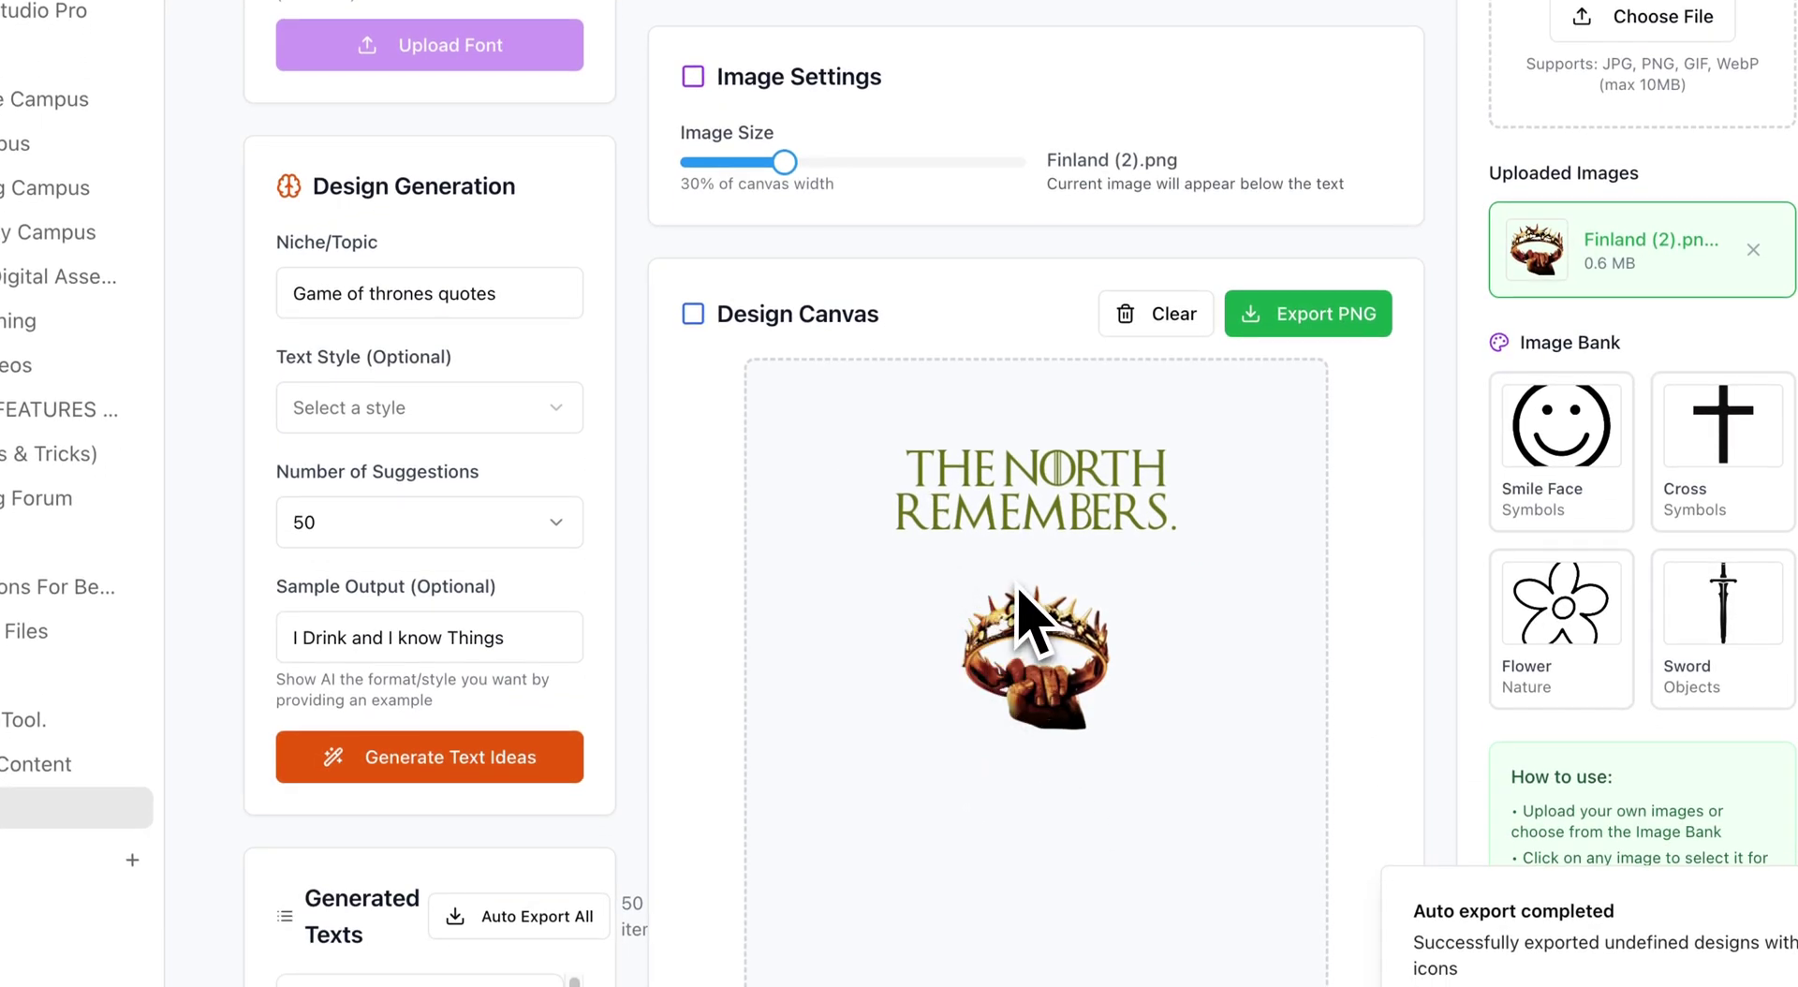
scroll(1039, 636, "up", 5)
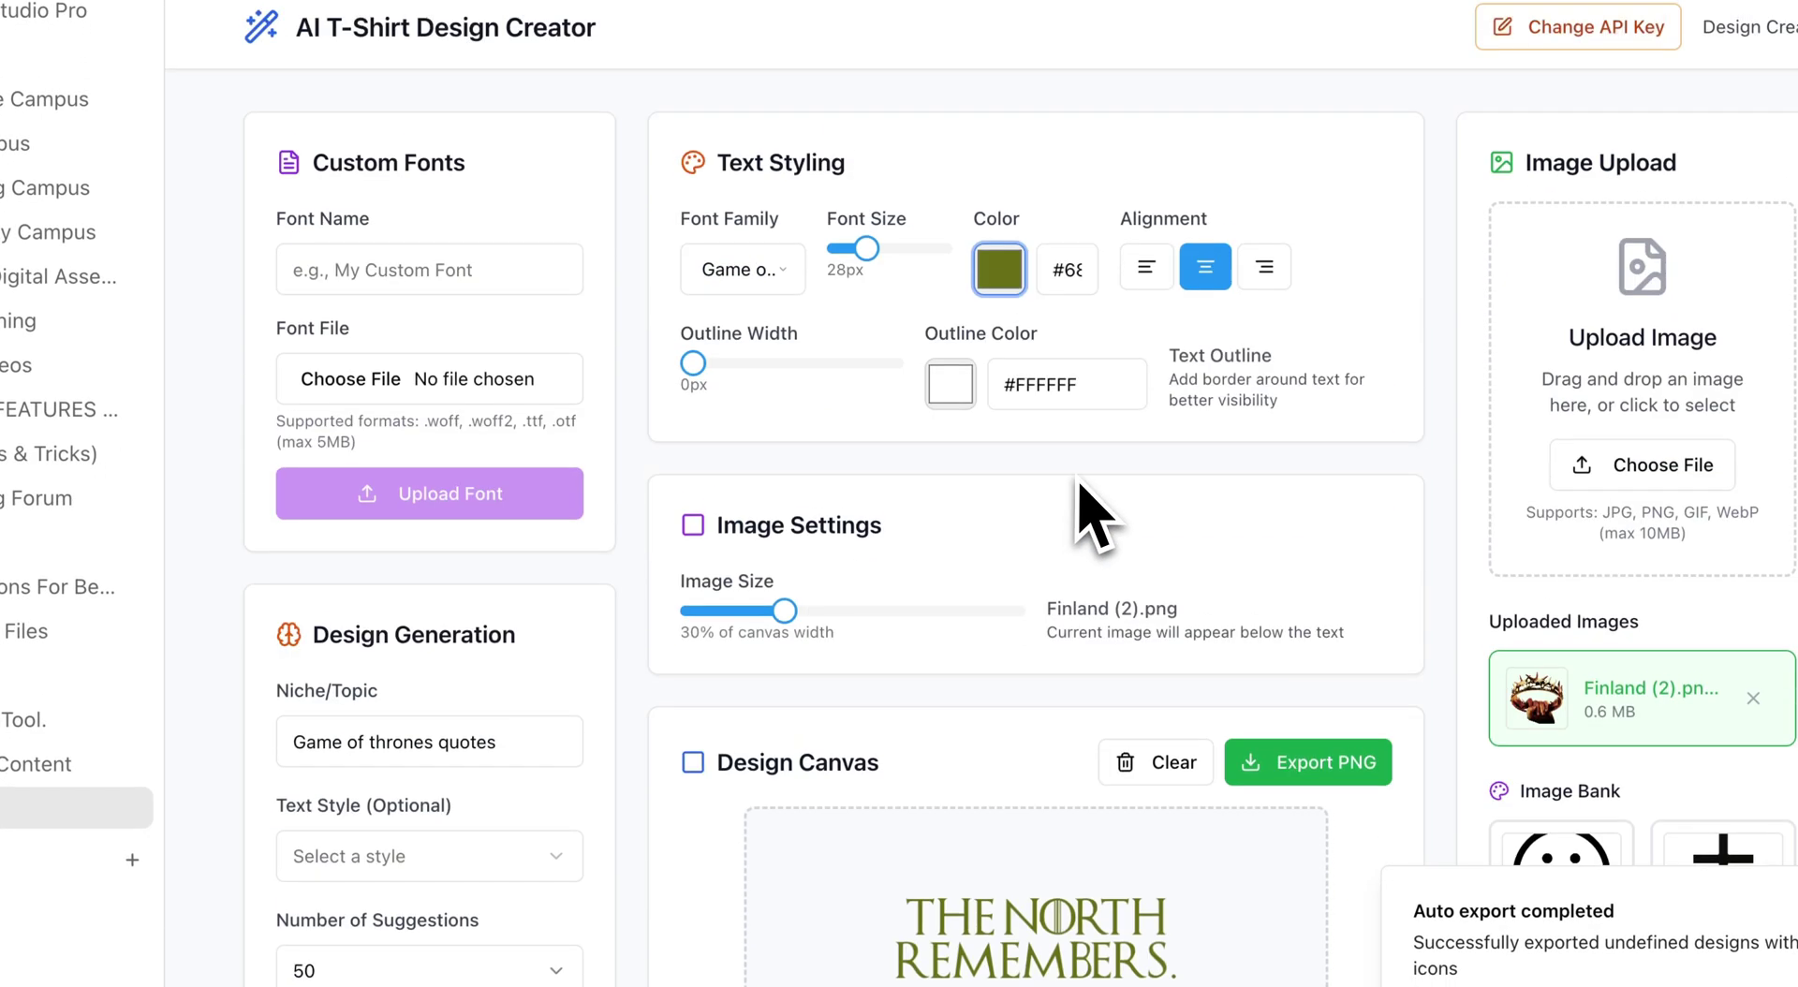
left_click(1002, 271)
left_click_drag(1220, 397, 1234, 328)
left_click(1442, 543)
scroll(1442, 543, "down", 3)
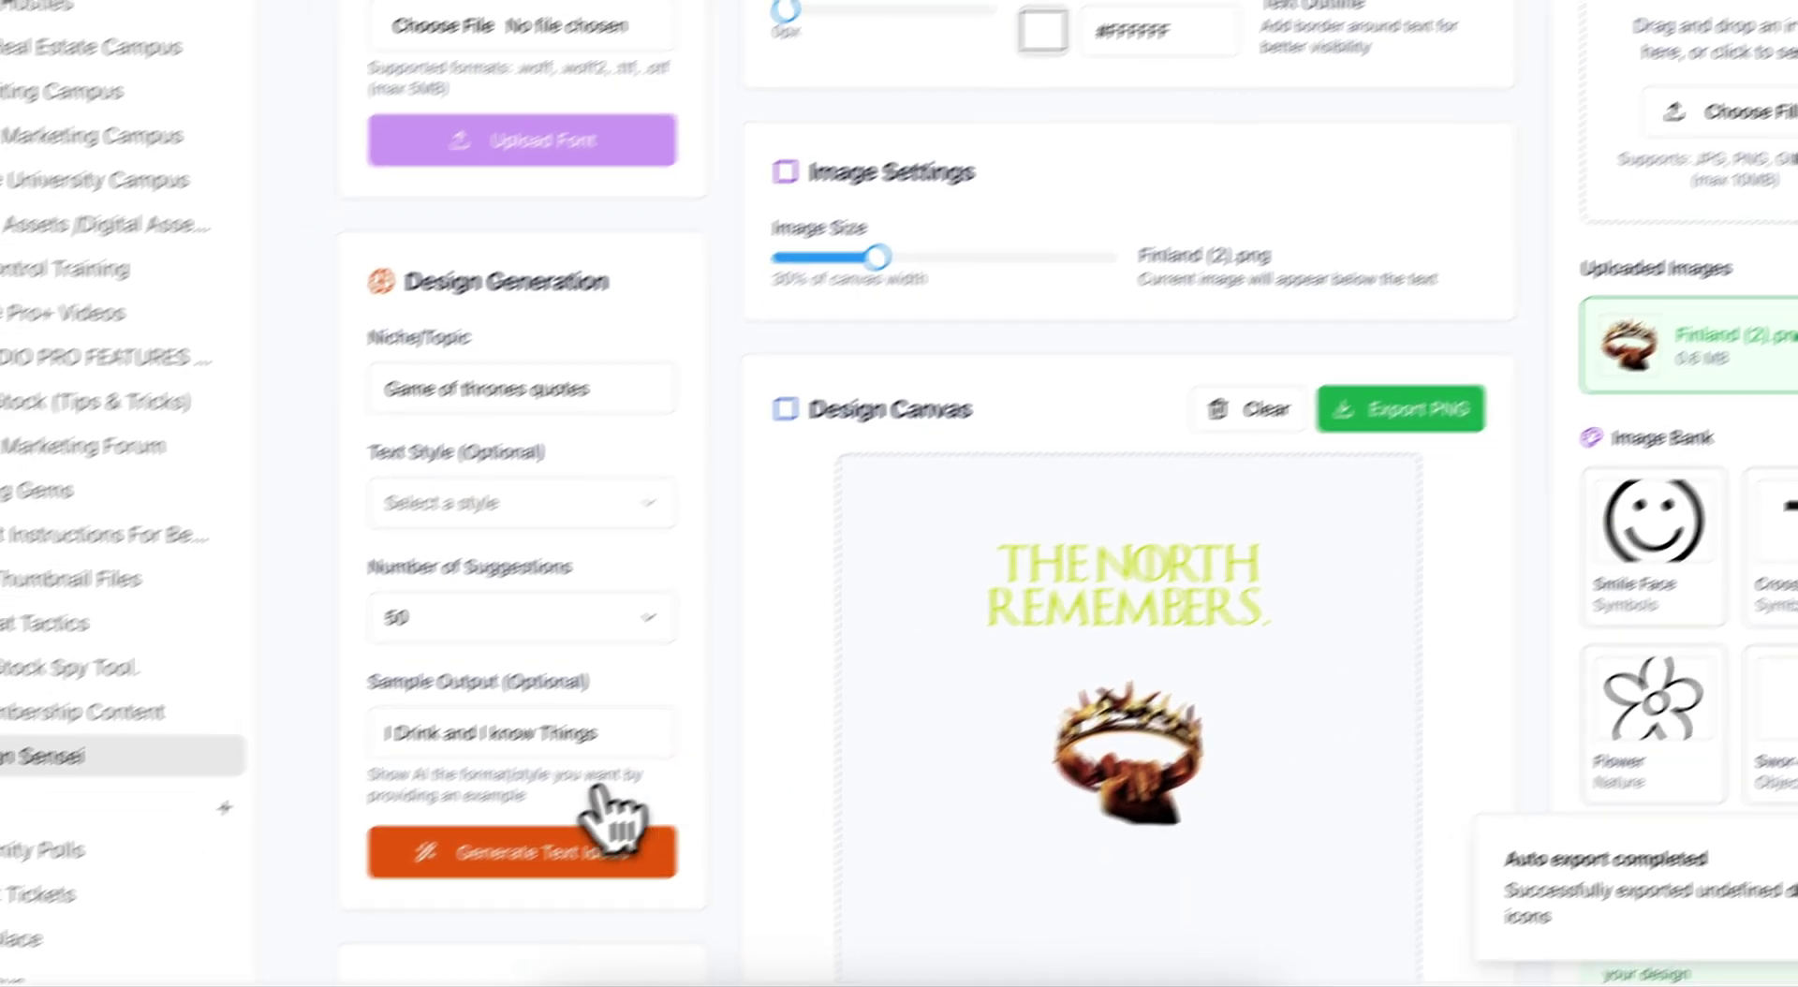
Browse the generated quotes, try All Men Must Die., then load Never Forget What You Are
scroll(978, 749, "down", 3)
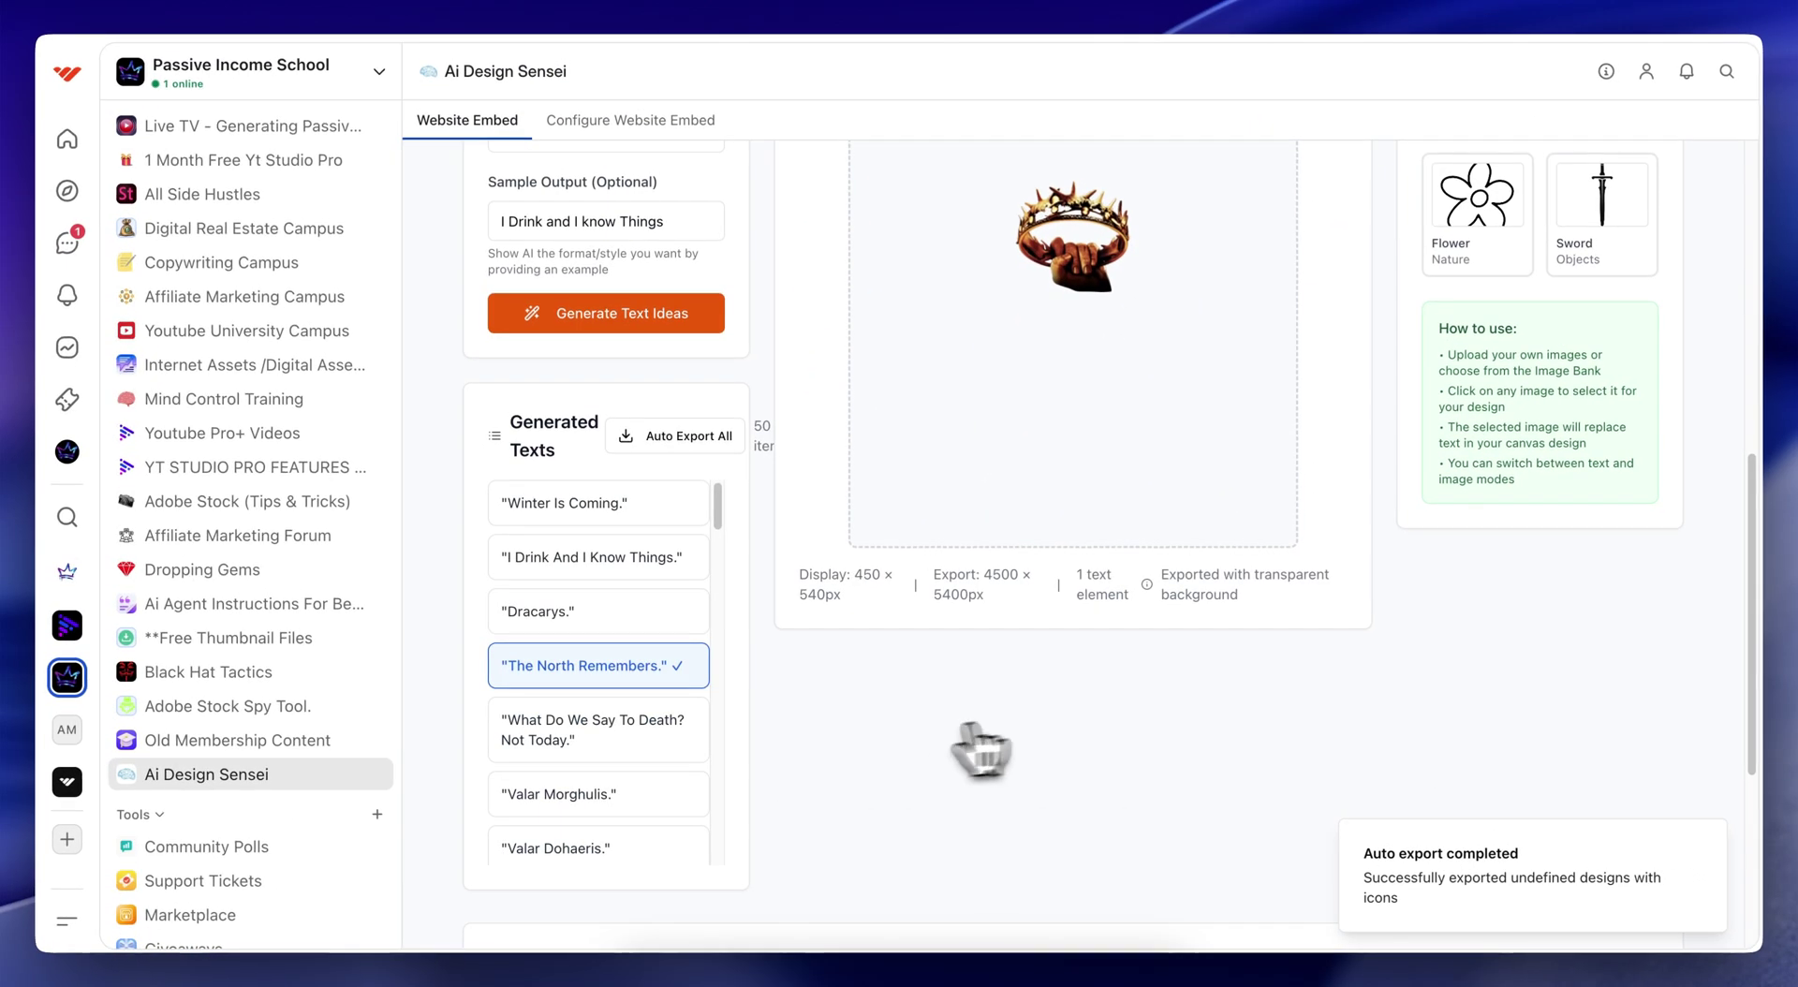
scroll(643, 712, "down", 10)
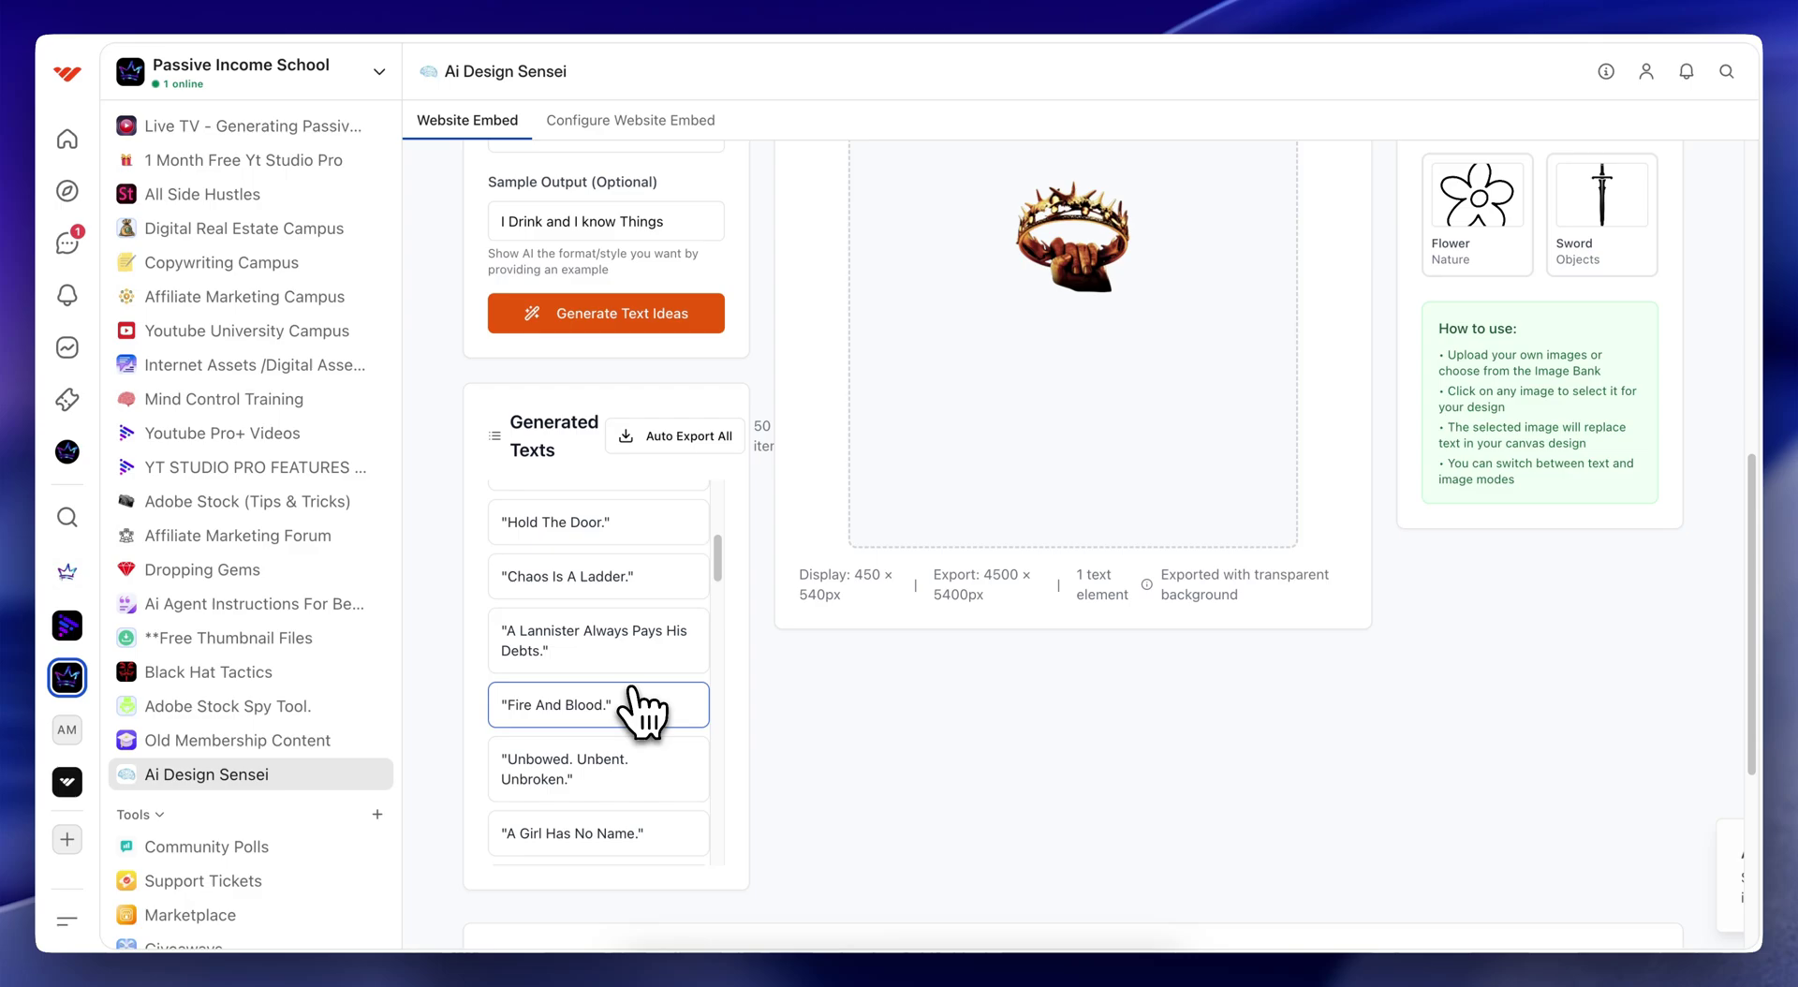
scroll(621, 804, "down", 8)
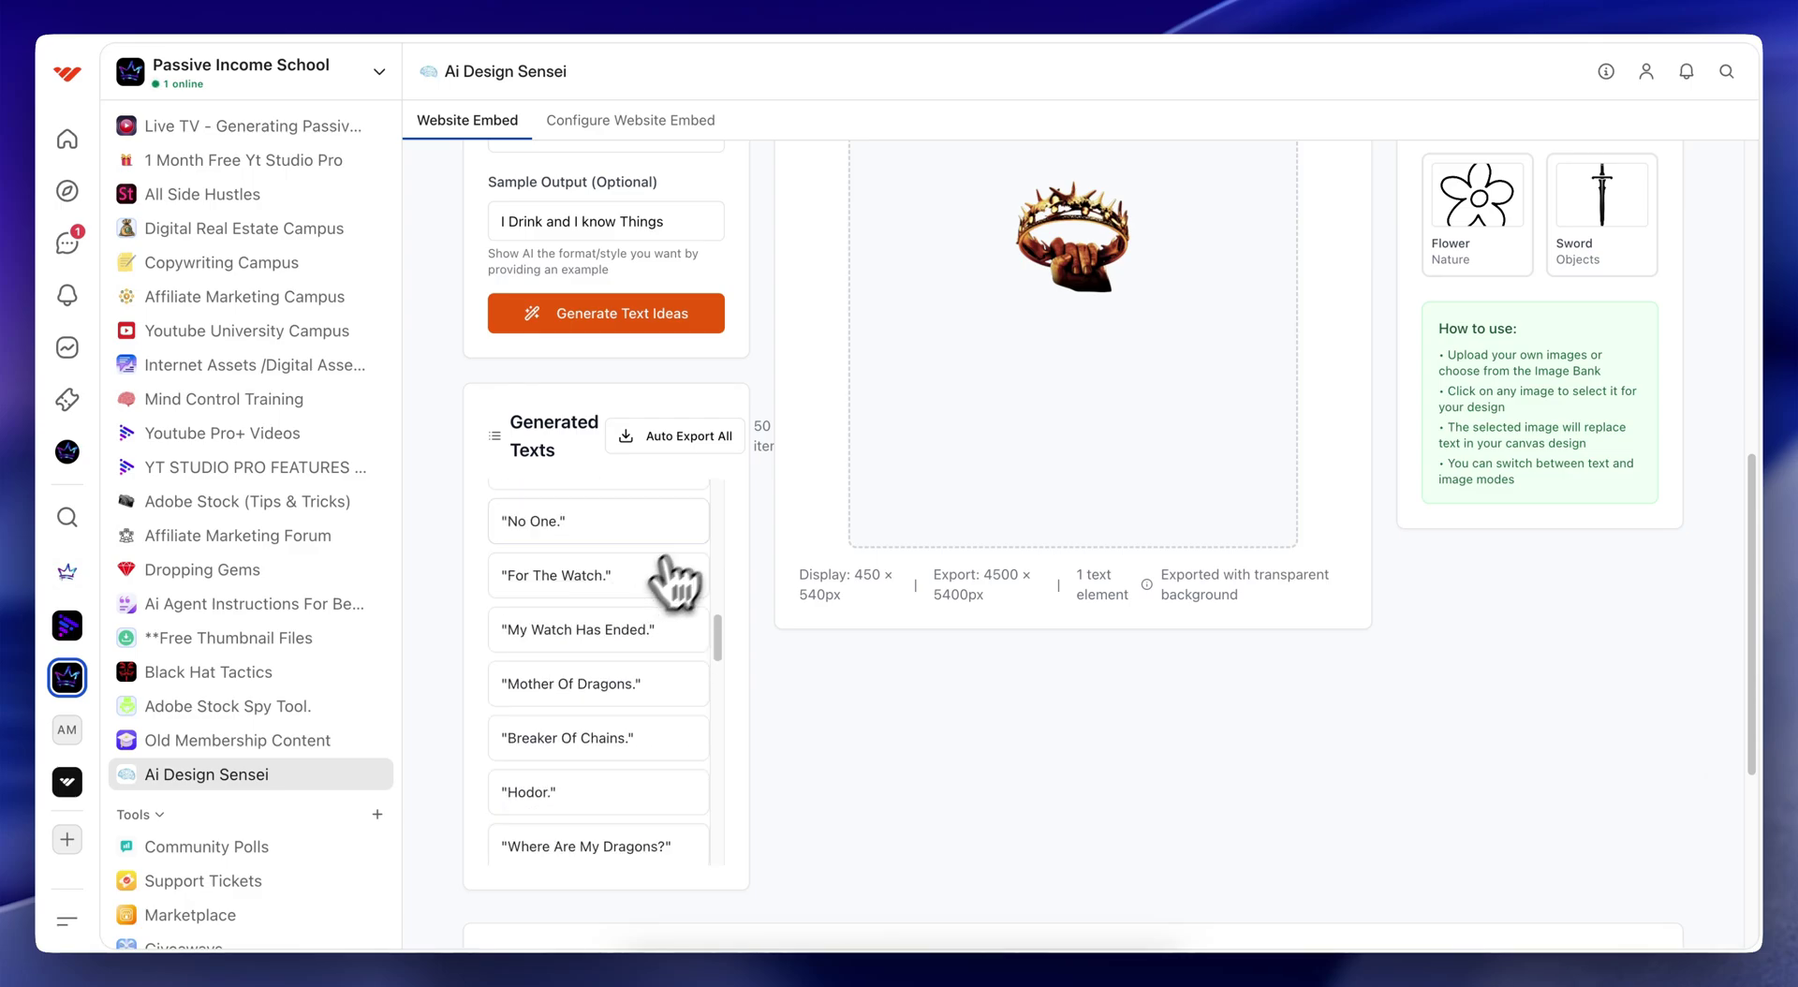
scroll(996, 462, "up", 5)
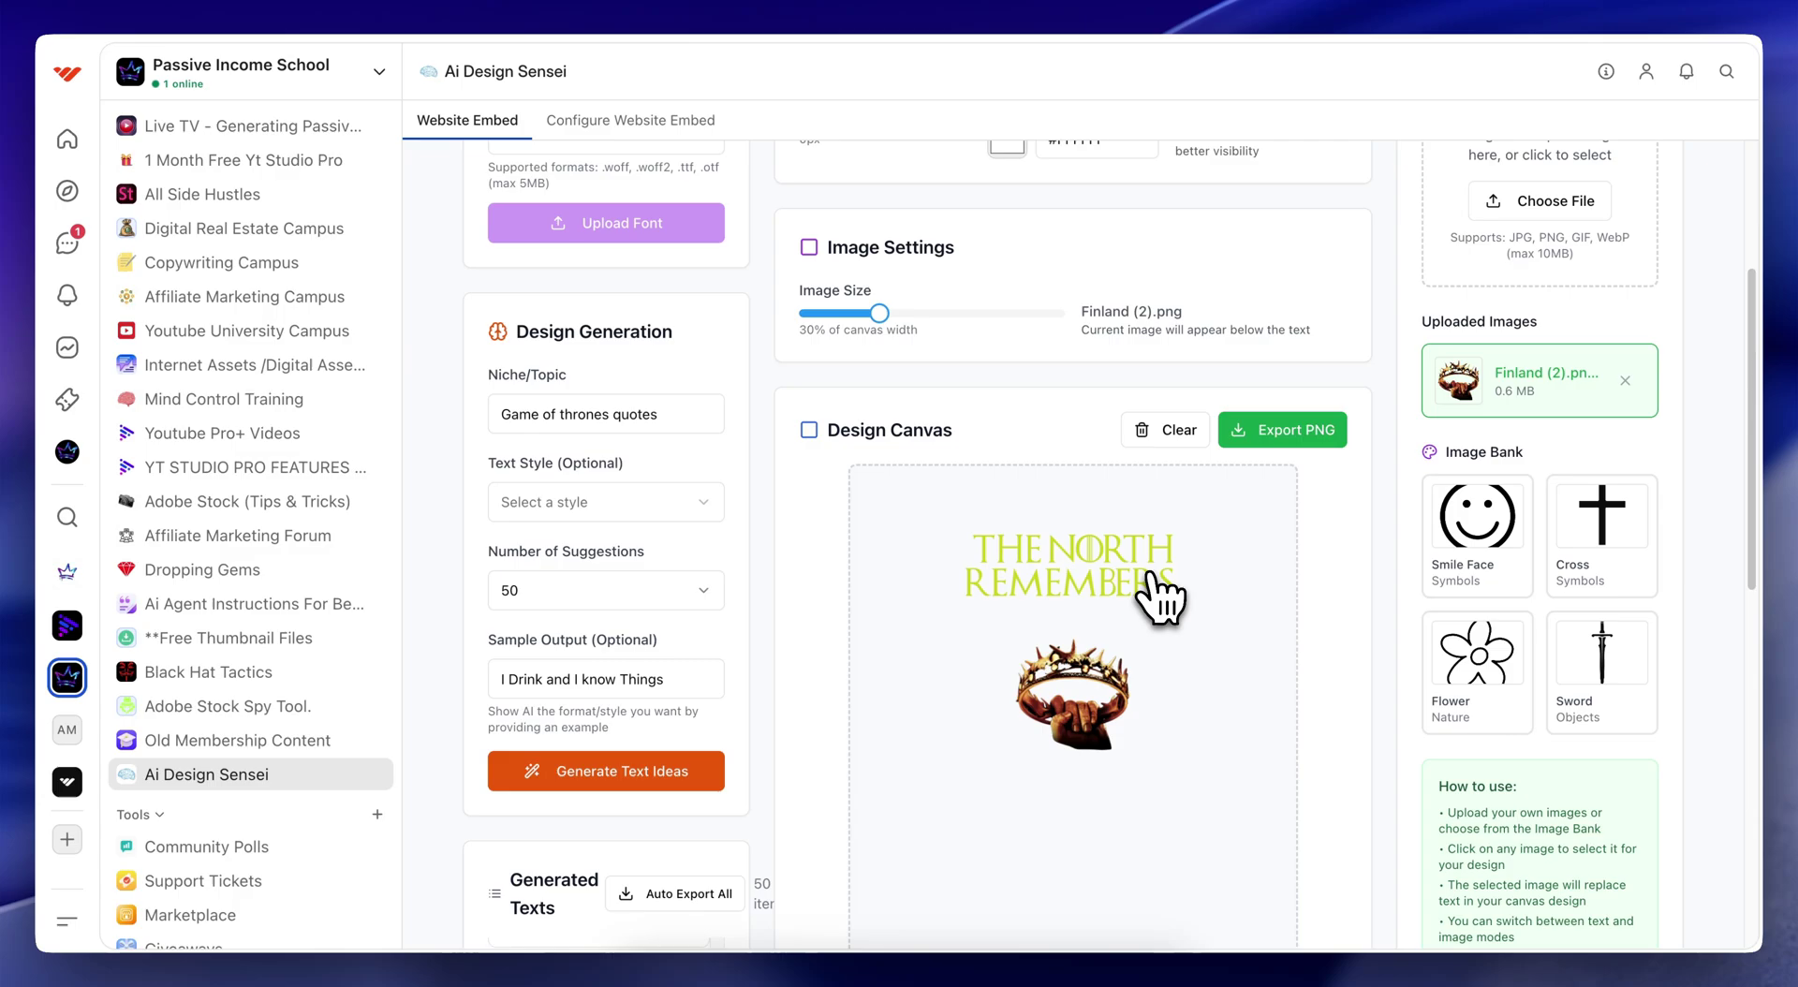
scroll(923, 381, "up", 4)
scroll(755, 581, "down", 10)
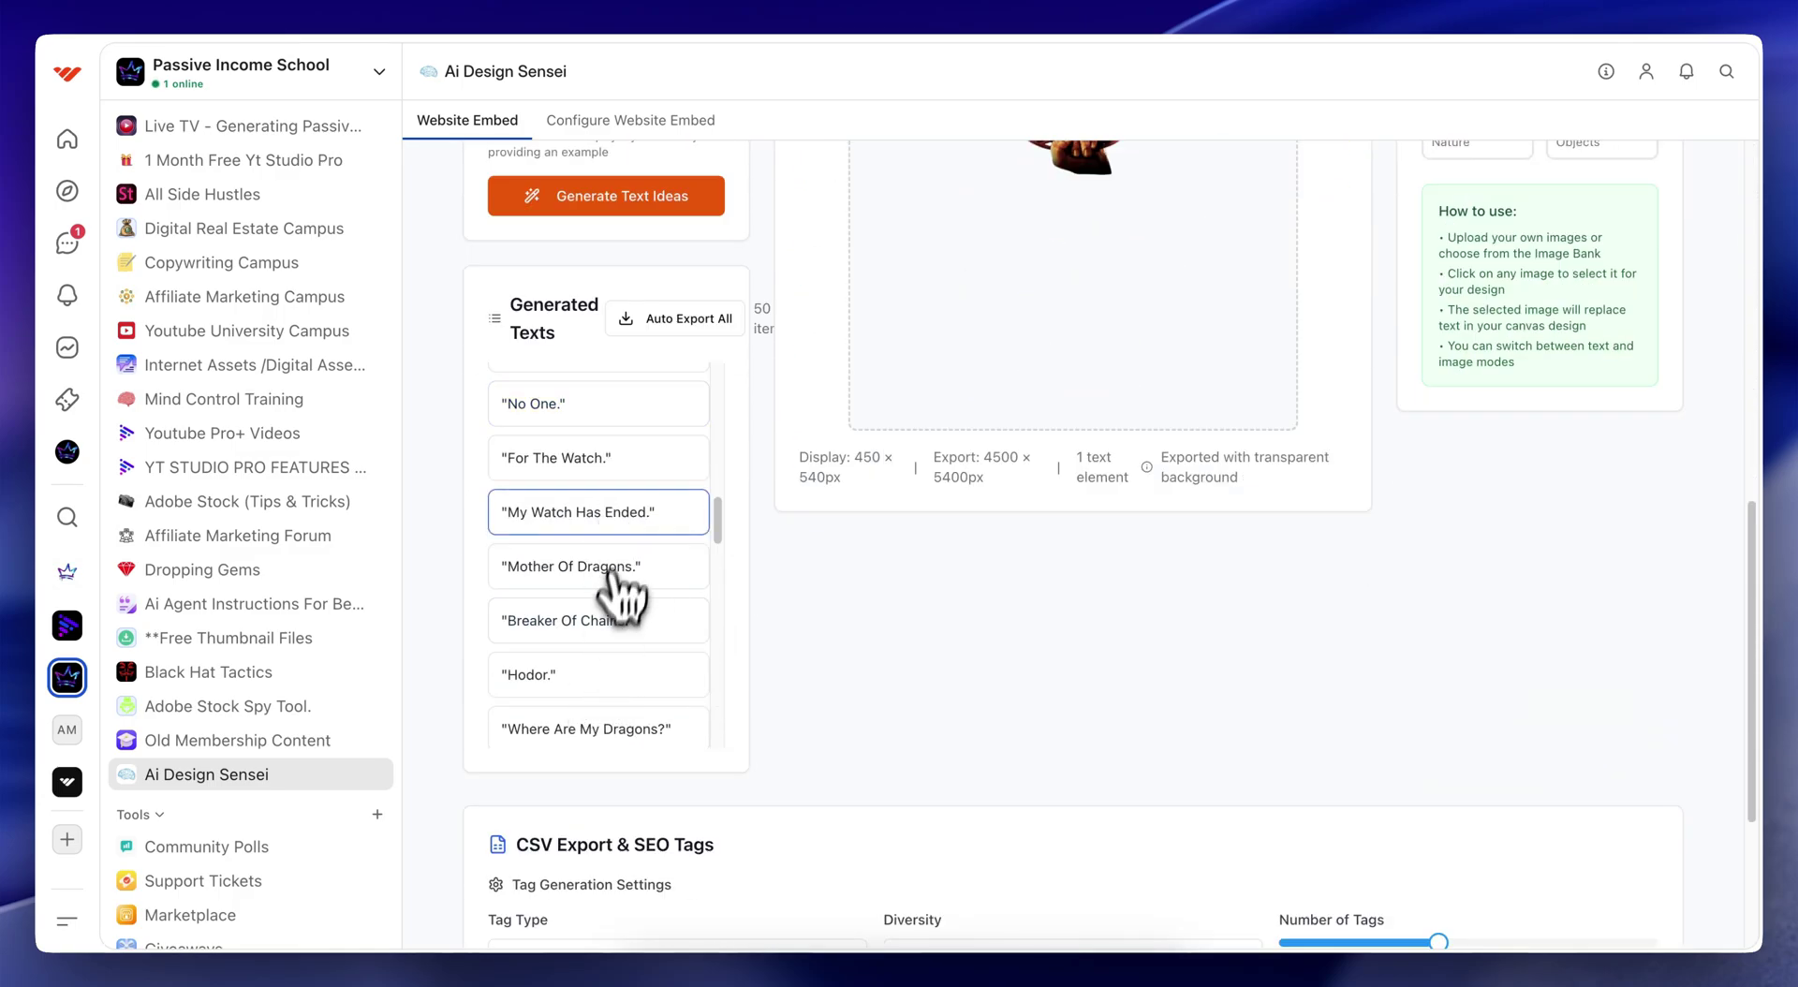
scroll(625, 562, "up", 2)
scroll(1020, 433, "up", 5)
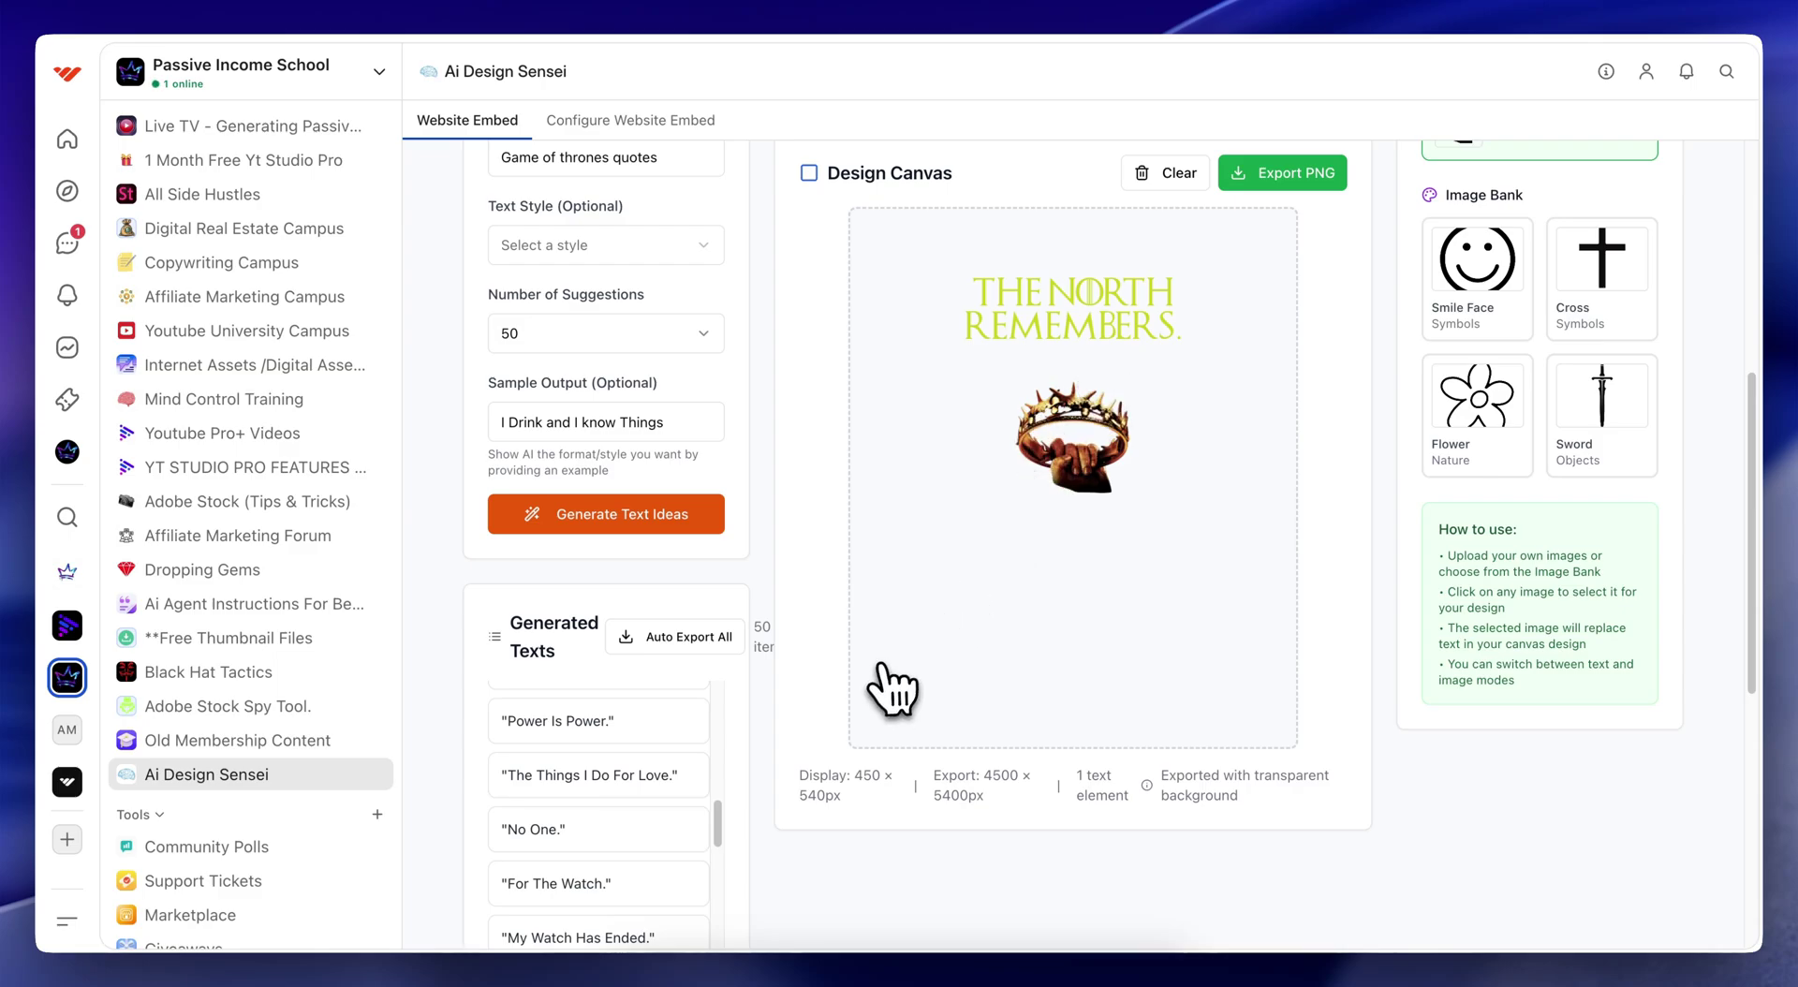
scroll(908, 760, "down", 2)
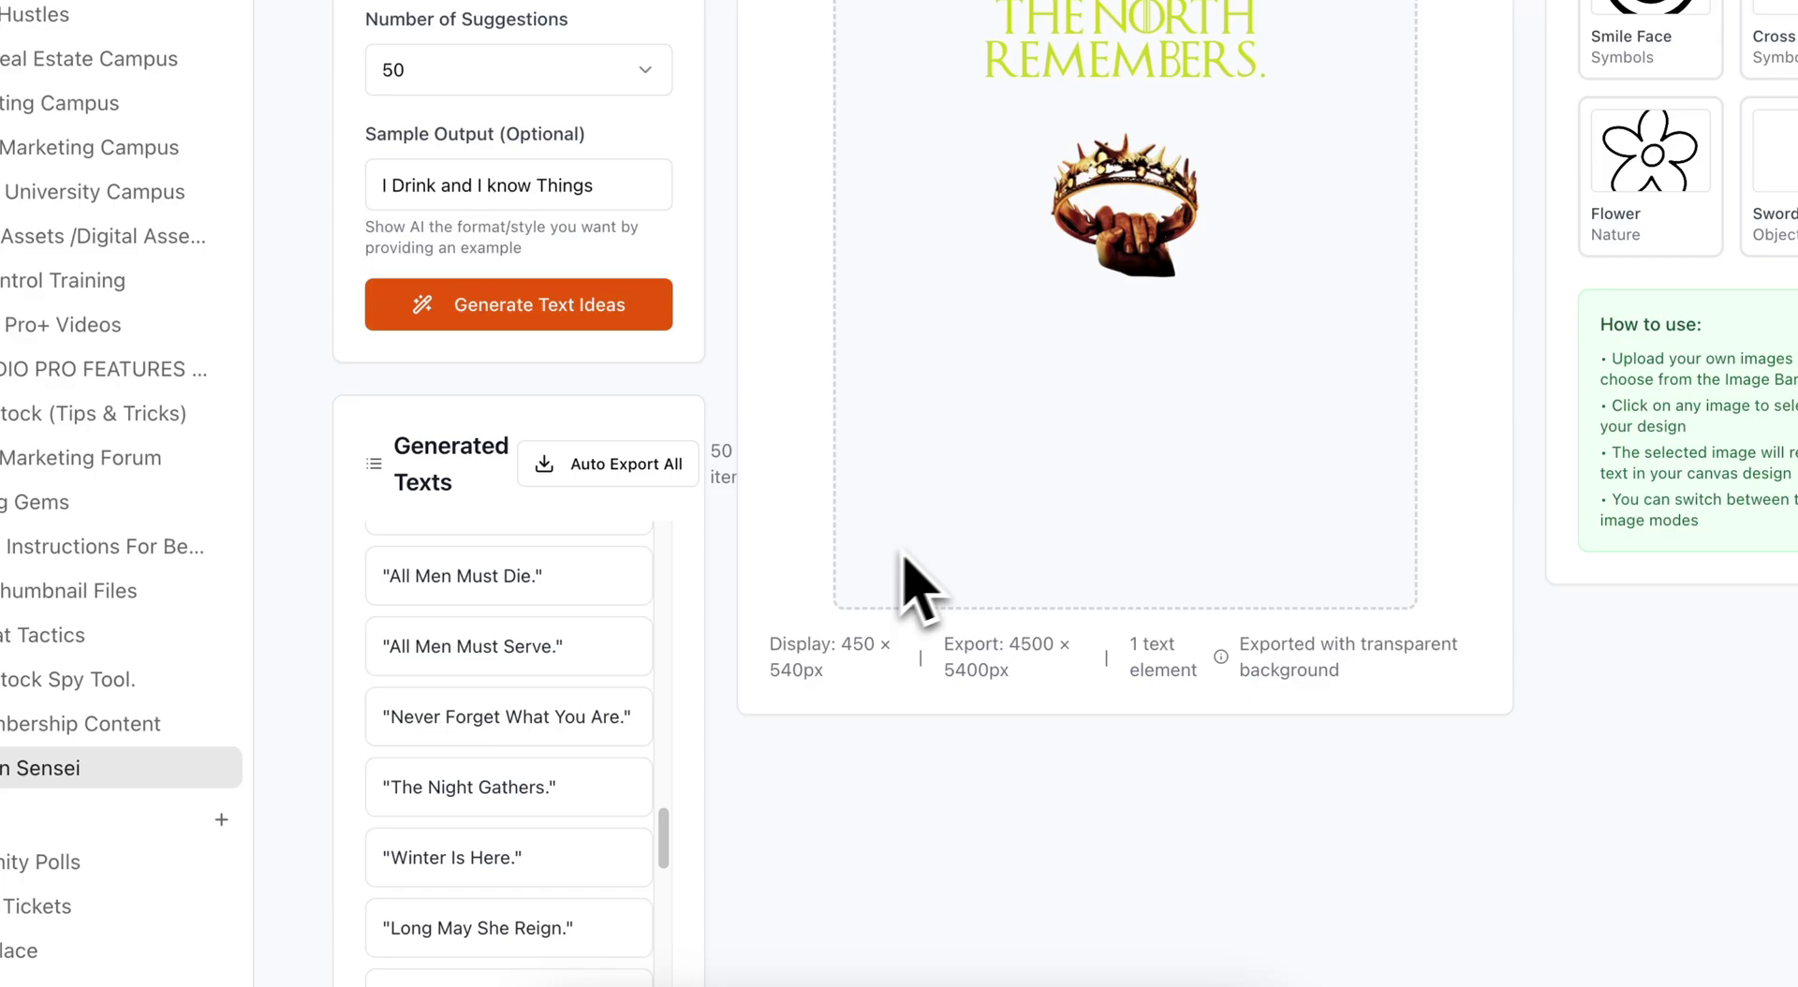
scroll(912, 622, "down", 1)
scroll(889, 561, "down", 1)
scroll(749, 421, "up", 3)
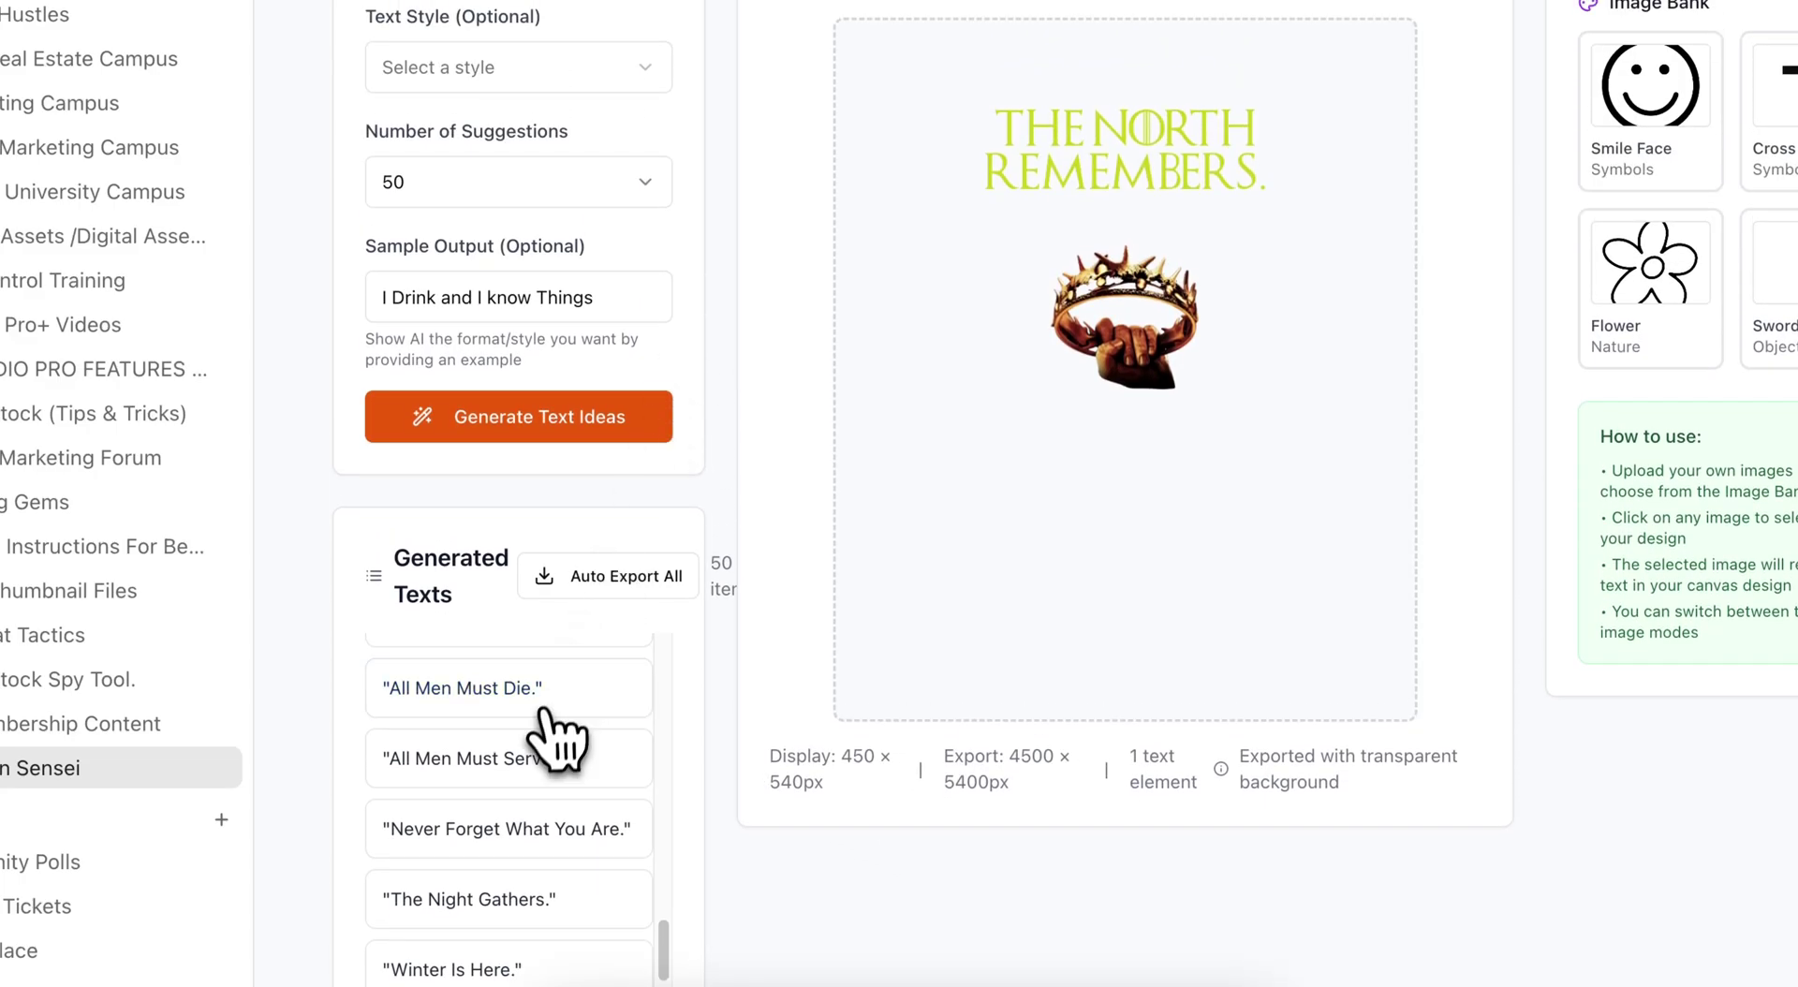
left_click(554, 716)
left_click(607, 826)
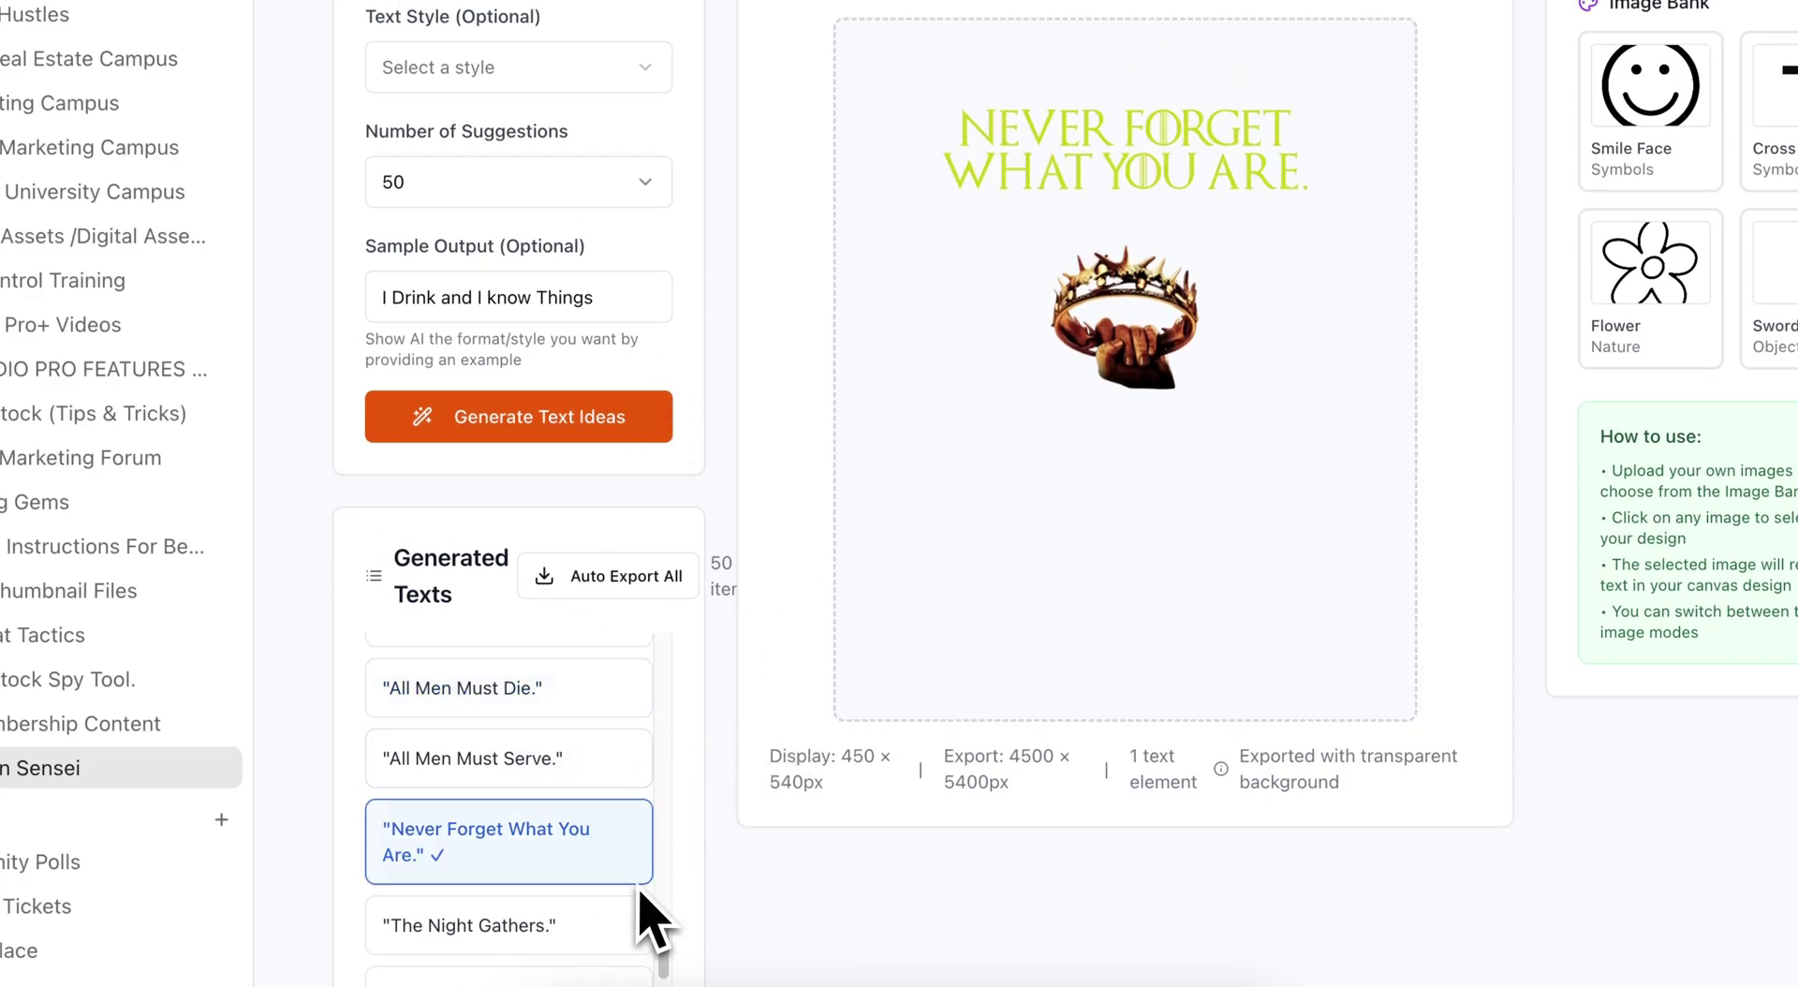
scroll(702, 663, "down", 3)
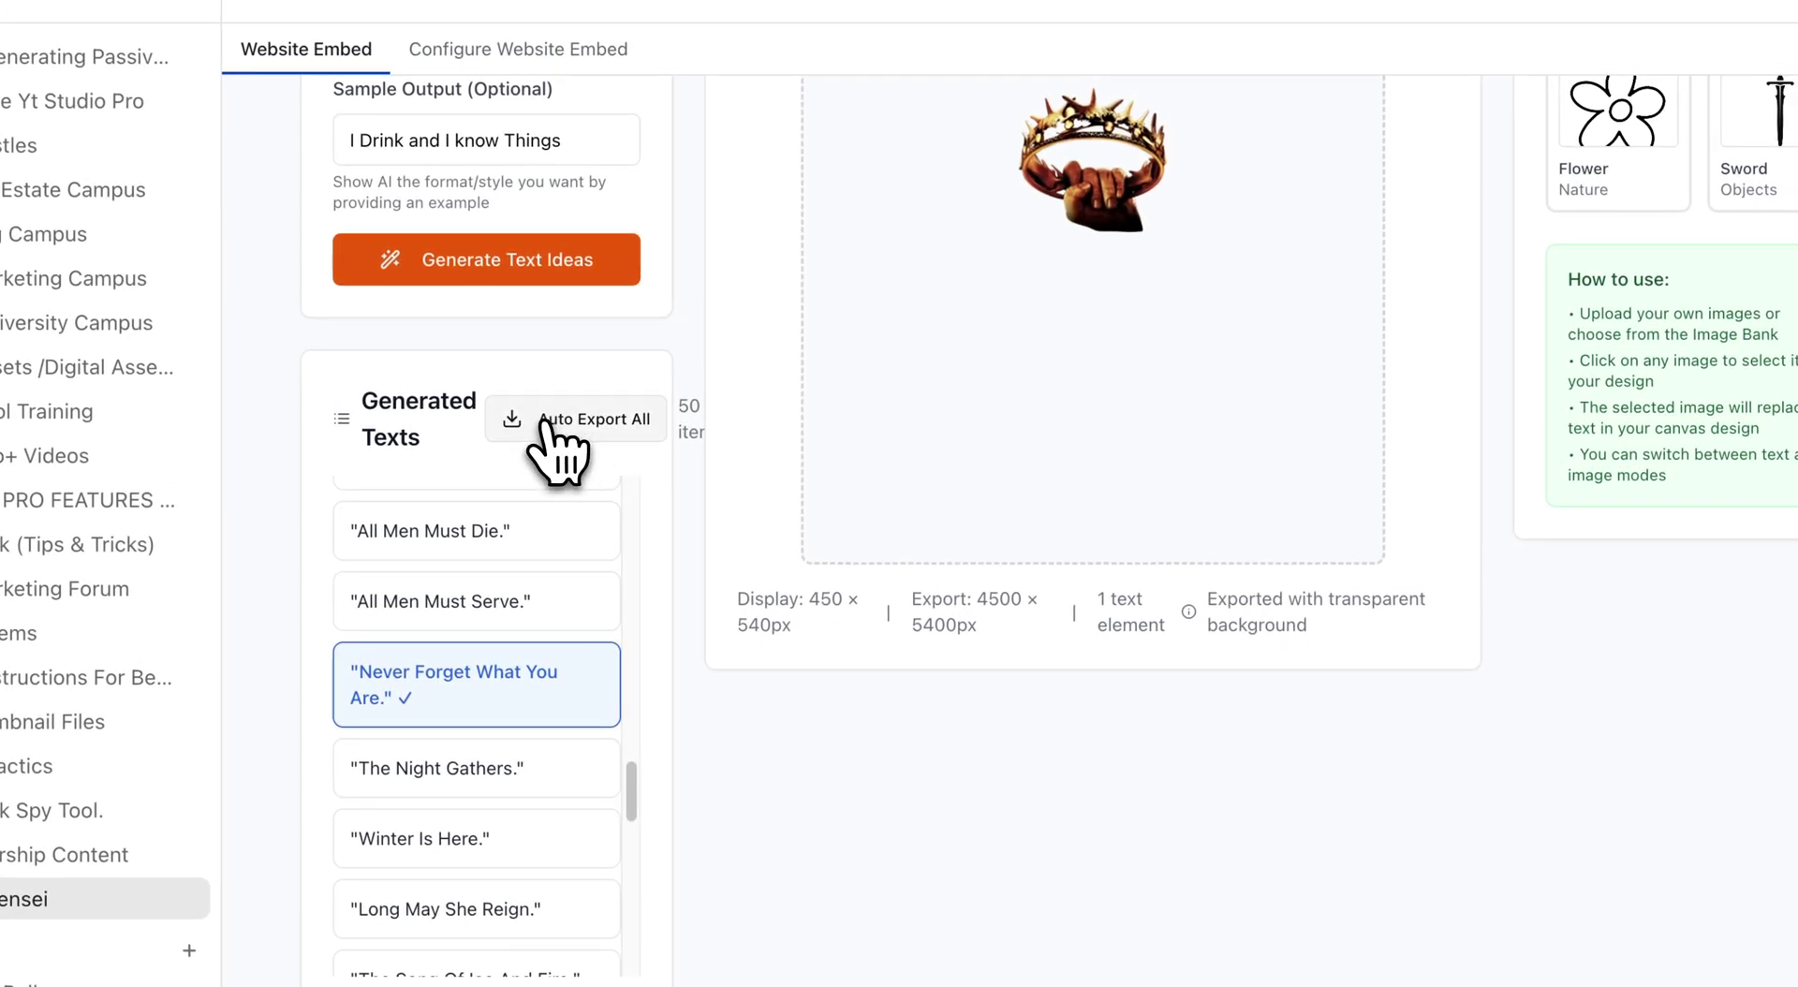
Auto-export all 50 quote designs as PNGs, allowing the site to download multiple files
left_click(543, 419)
scroll(824, 674, "down", 3)
scroll(1349, 403, "up", 8)
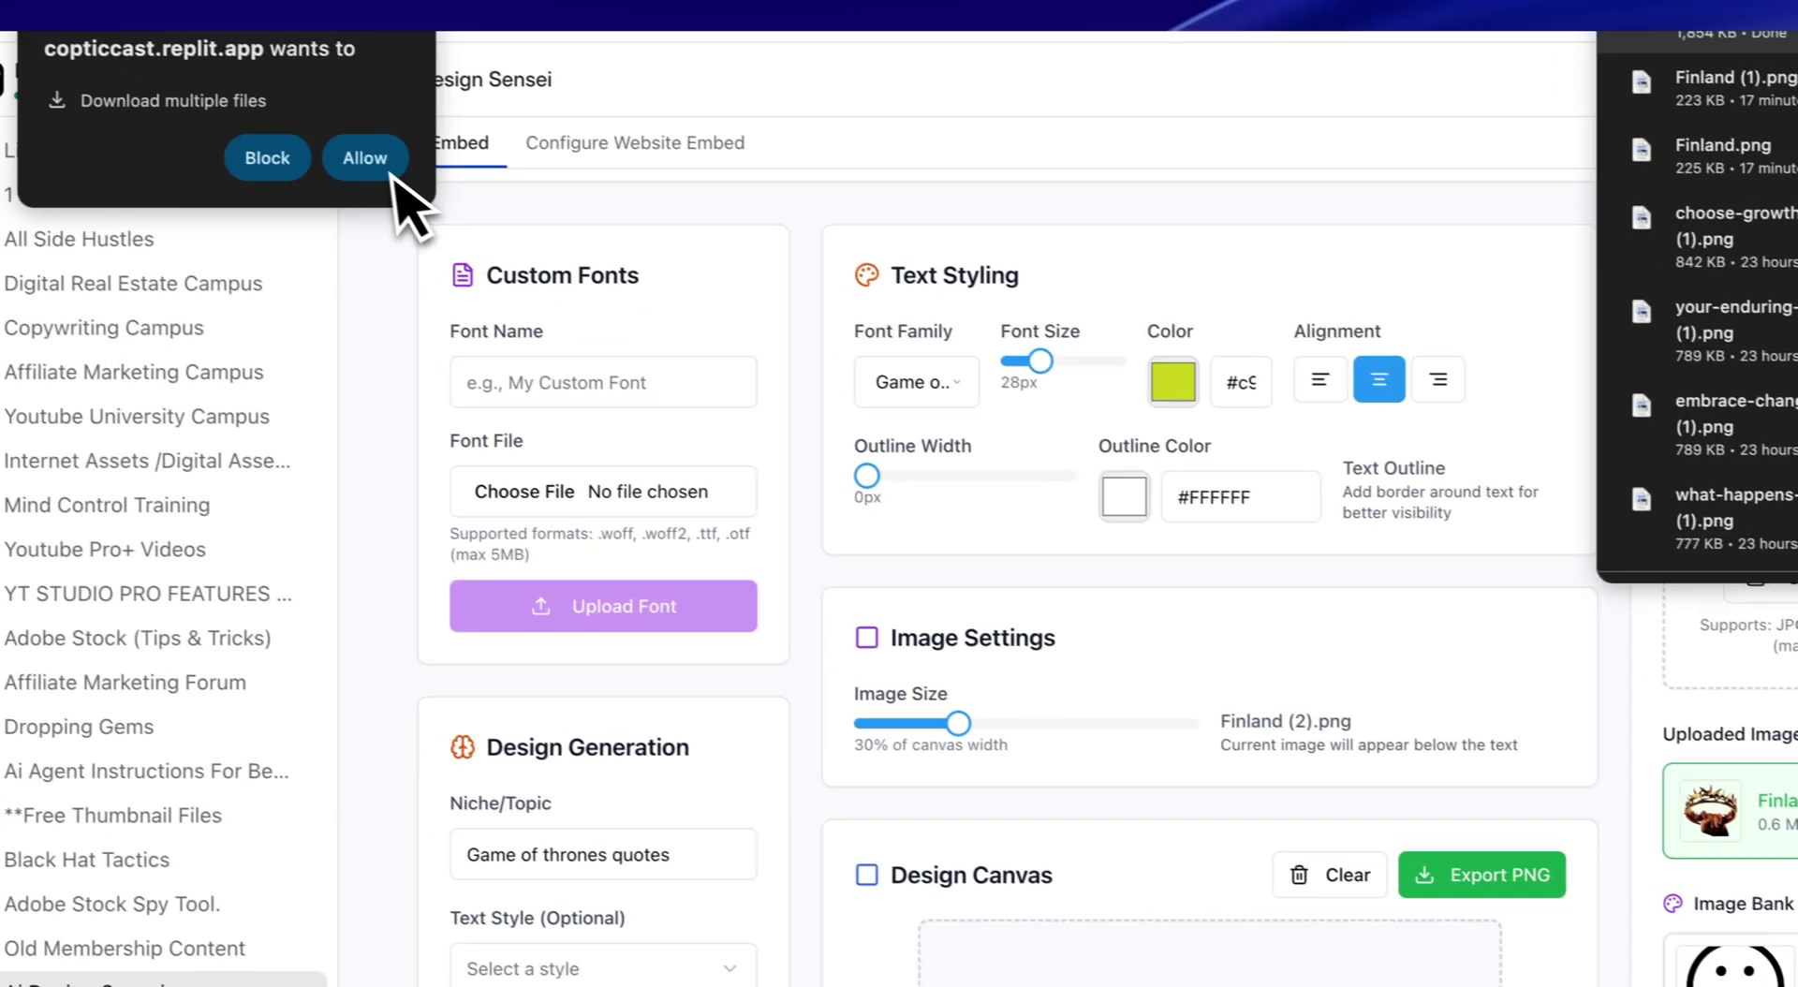
left_click(214, 117)
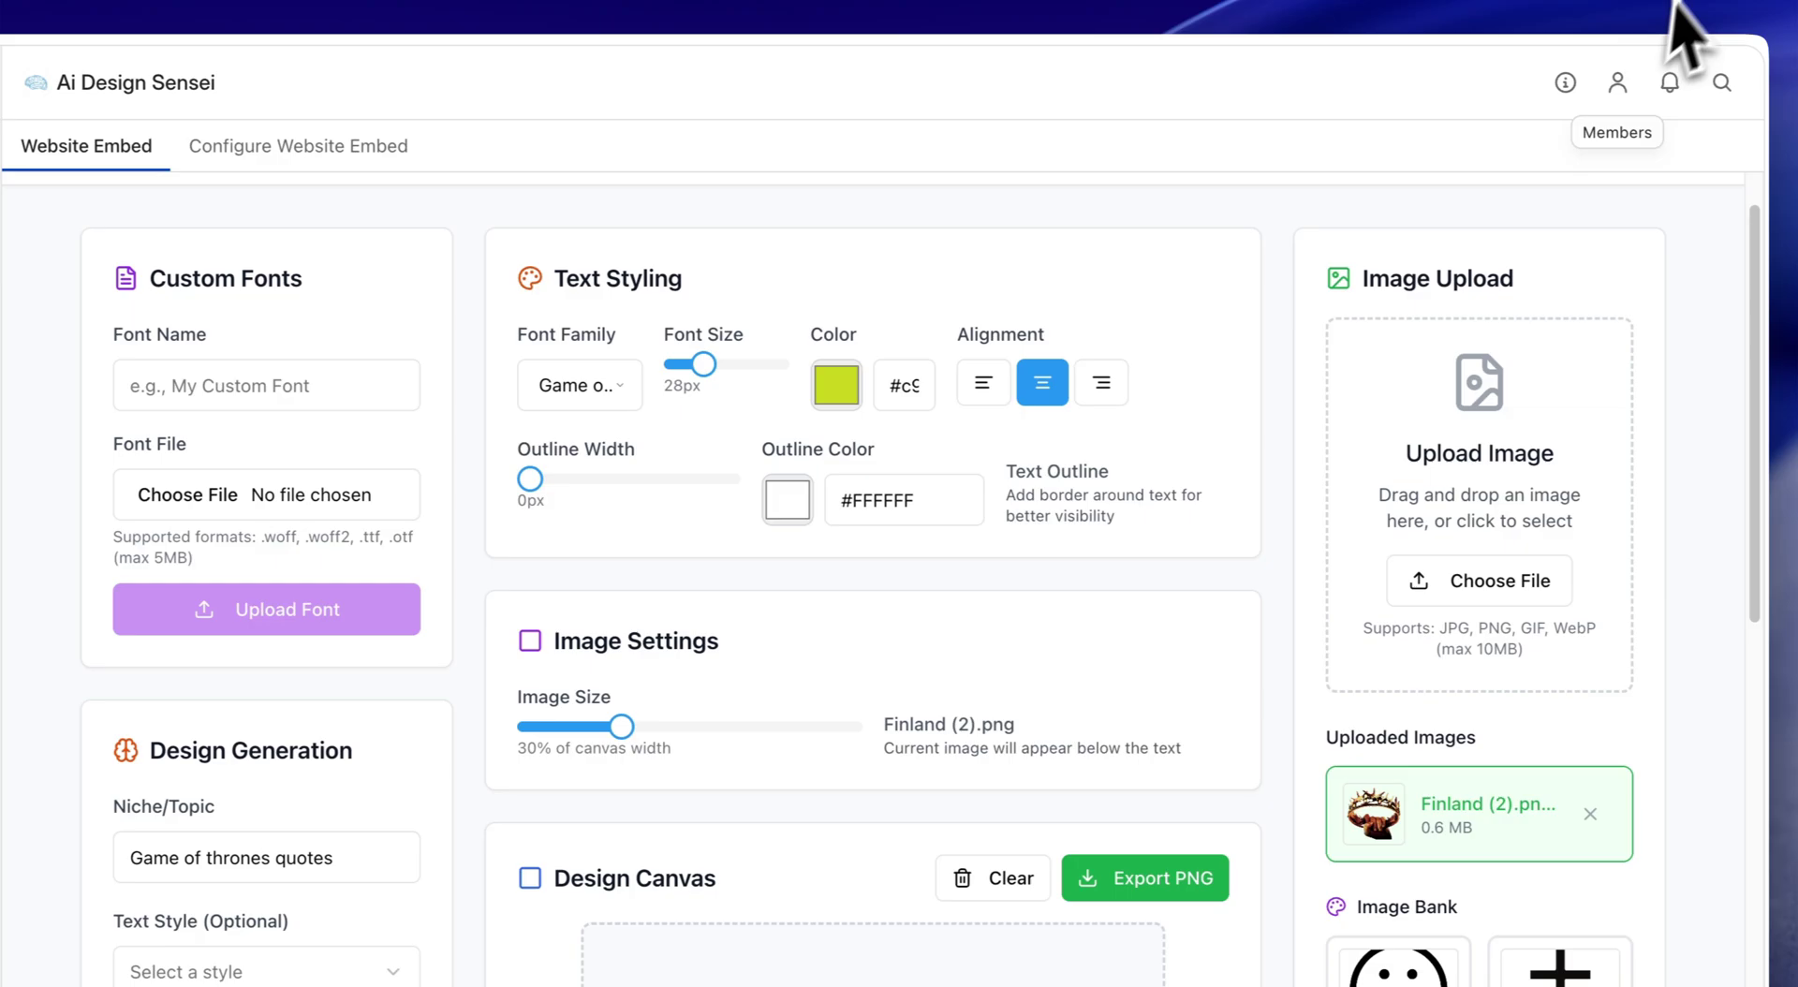
scroll(1770, 441, "down", 10)
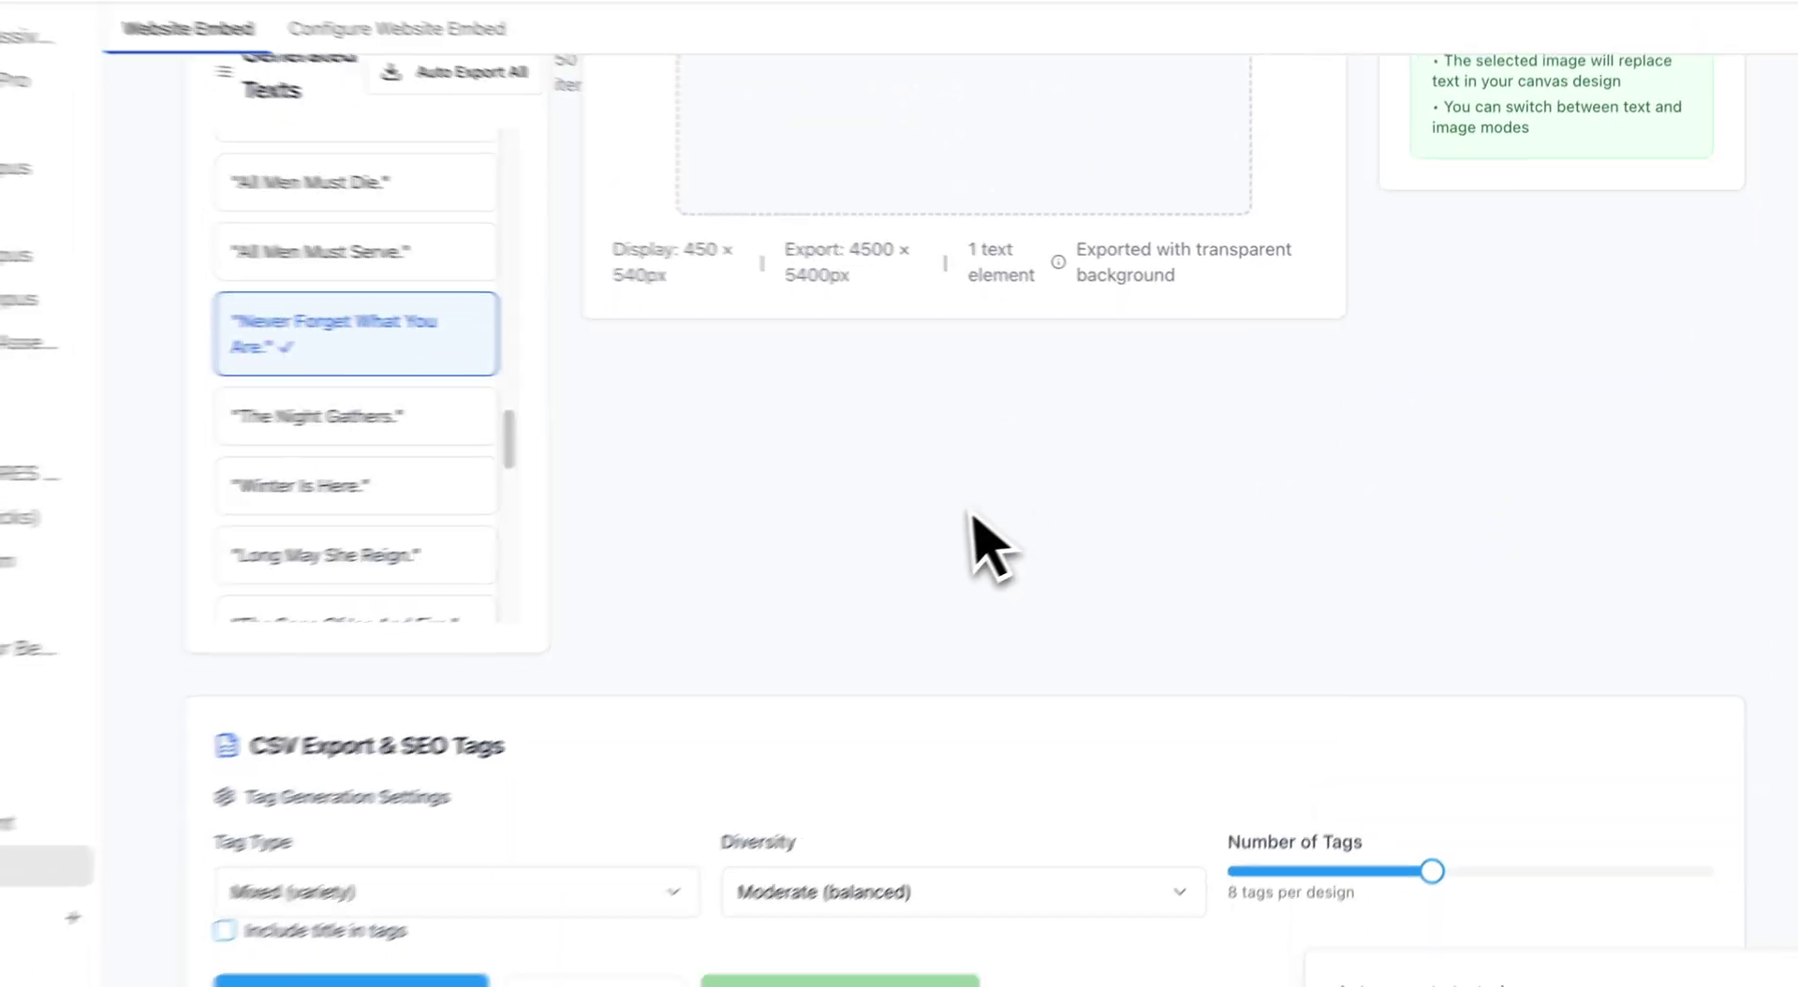
scroll(974, 516, "down", 2)
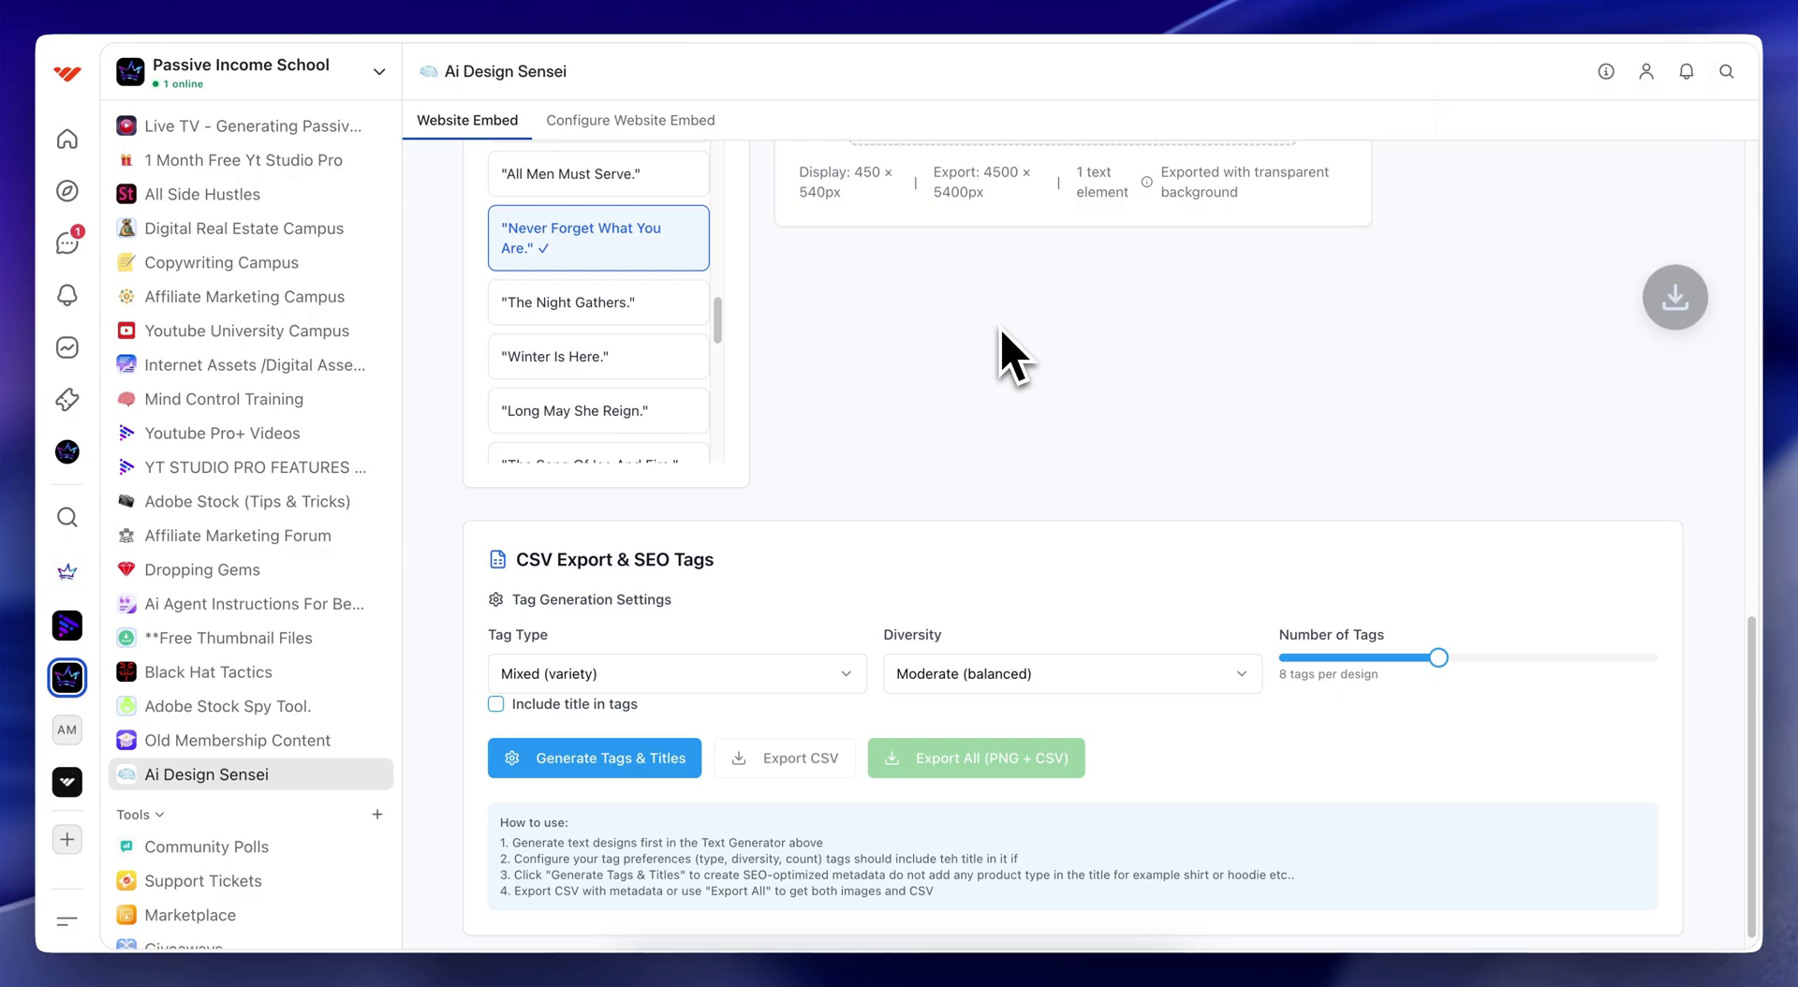
scroll(1352, 272, "up", 3)
scroll(1345, 273, "up", 3)
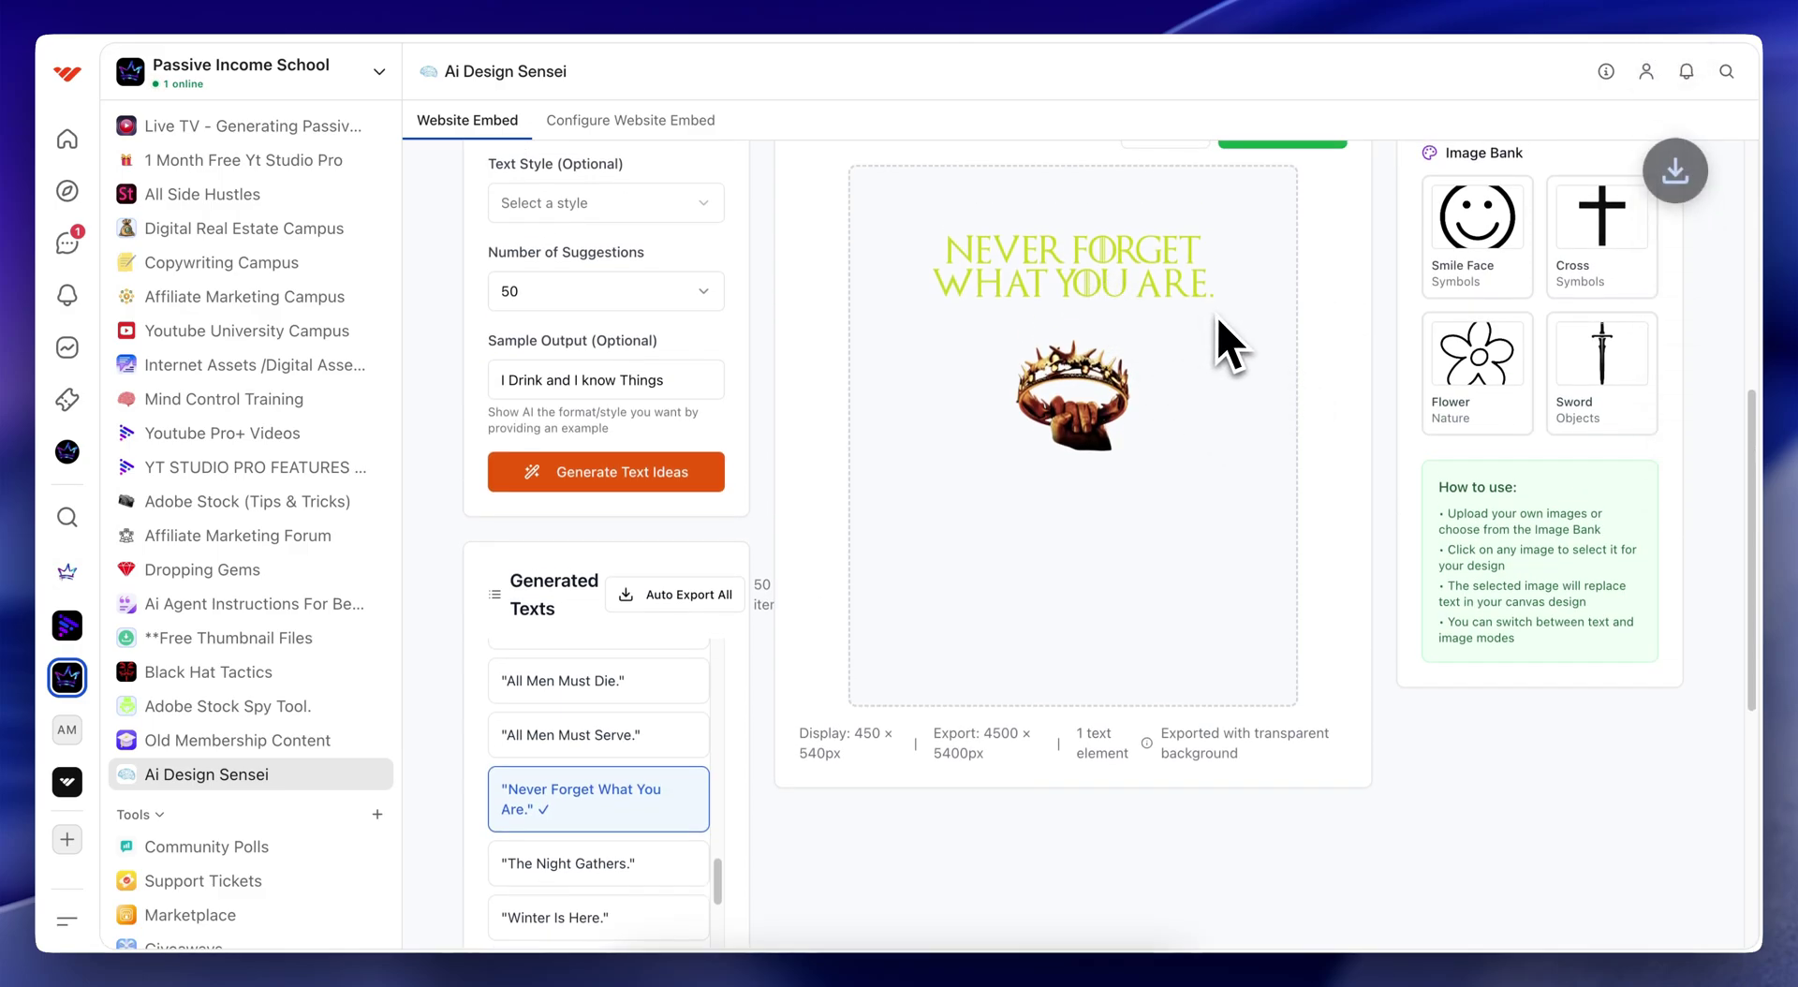
scroll(1227, 346, "up", 2)
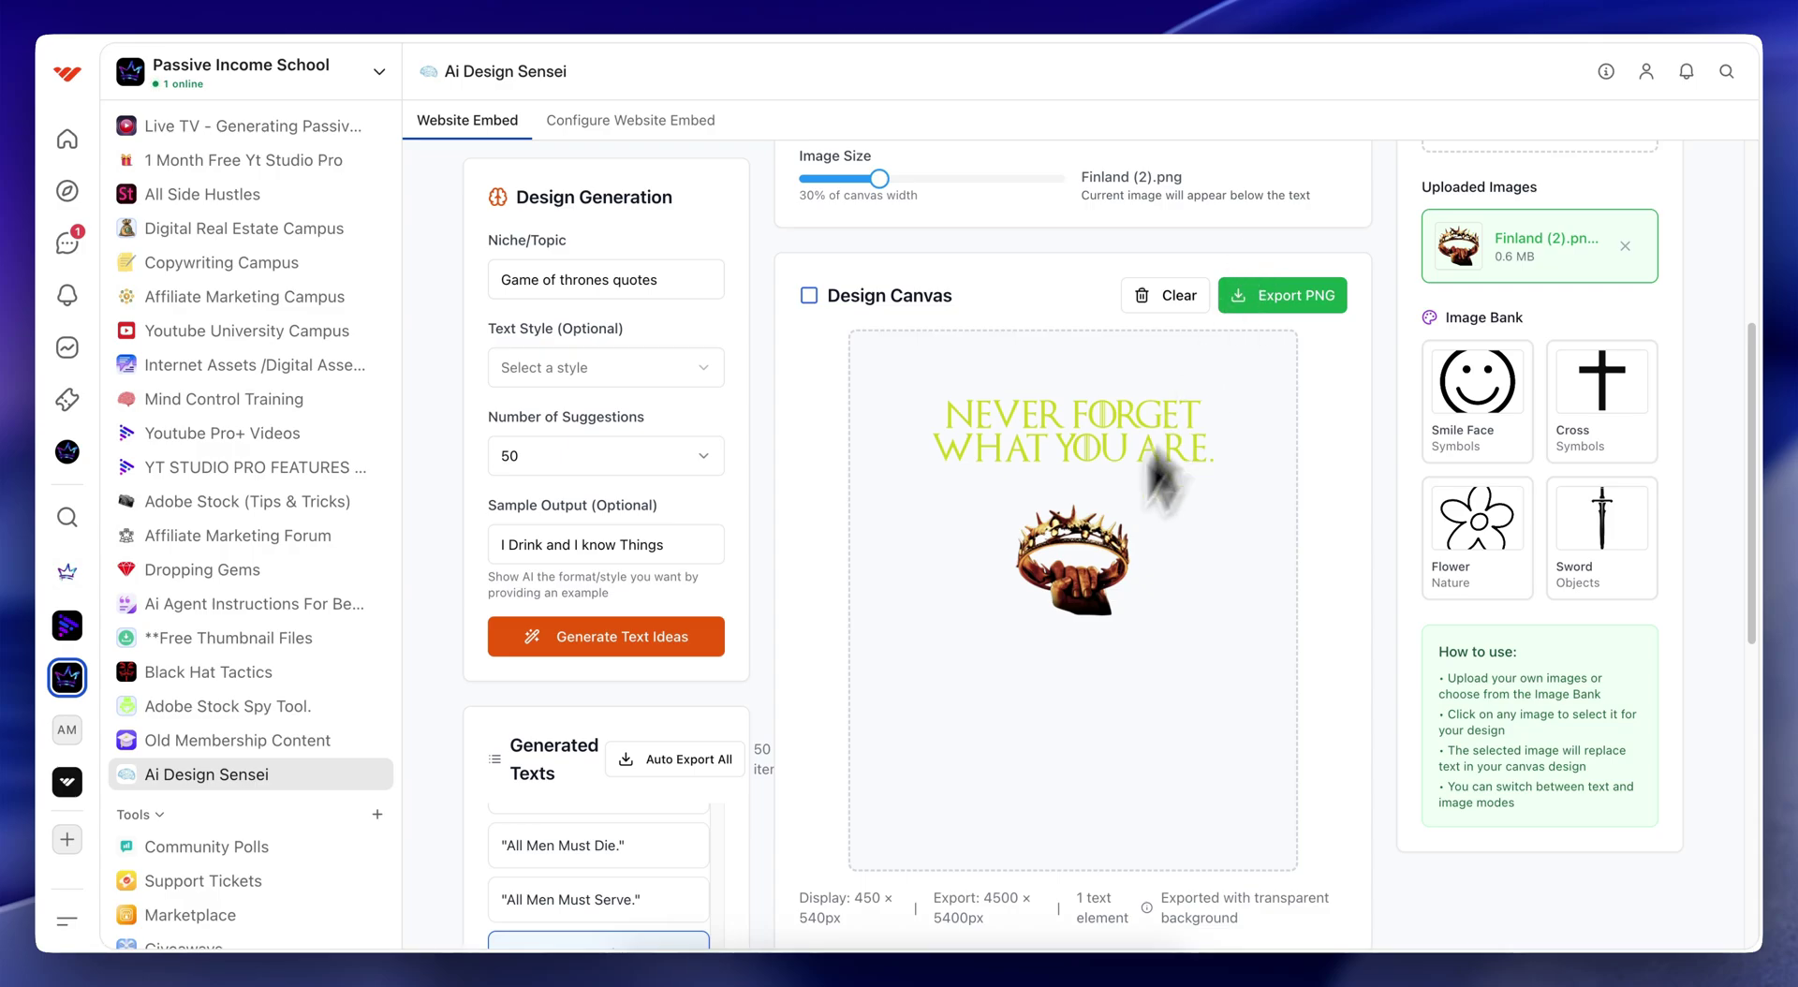
scroll(1217, 664, "down", 3)
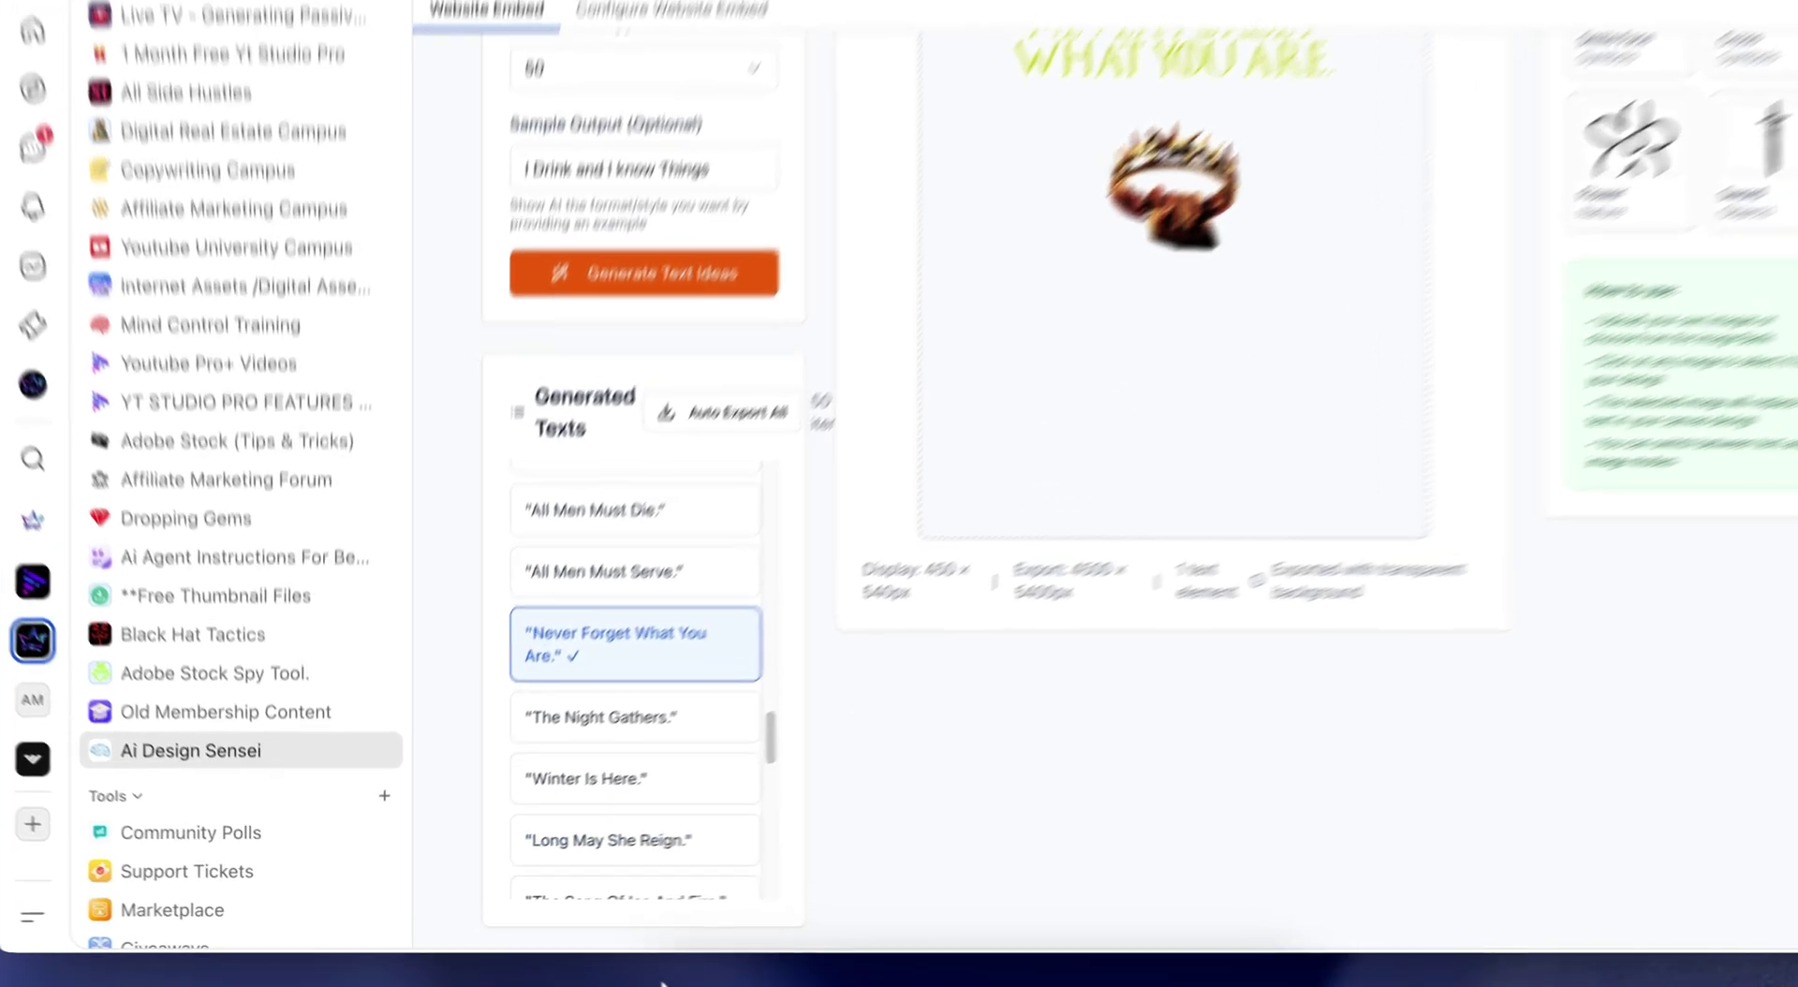
Open eight exported PNGs in Preview and view Realm Remembers, First of Her Name, Beyond the Wall
left_click(604, 964)
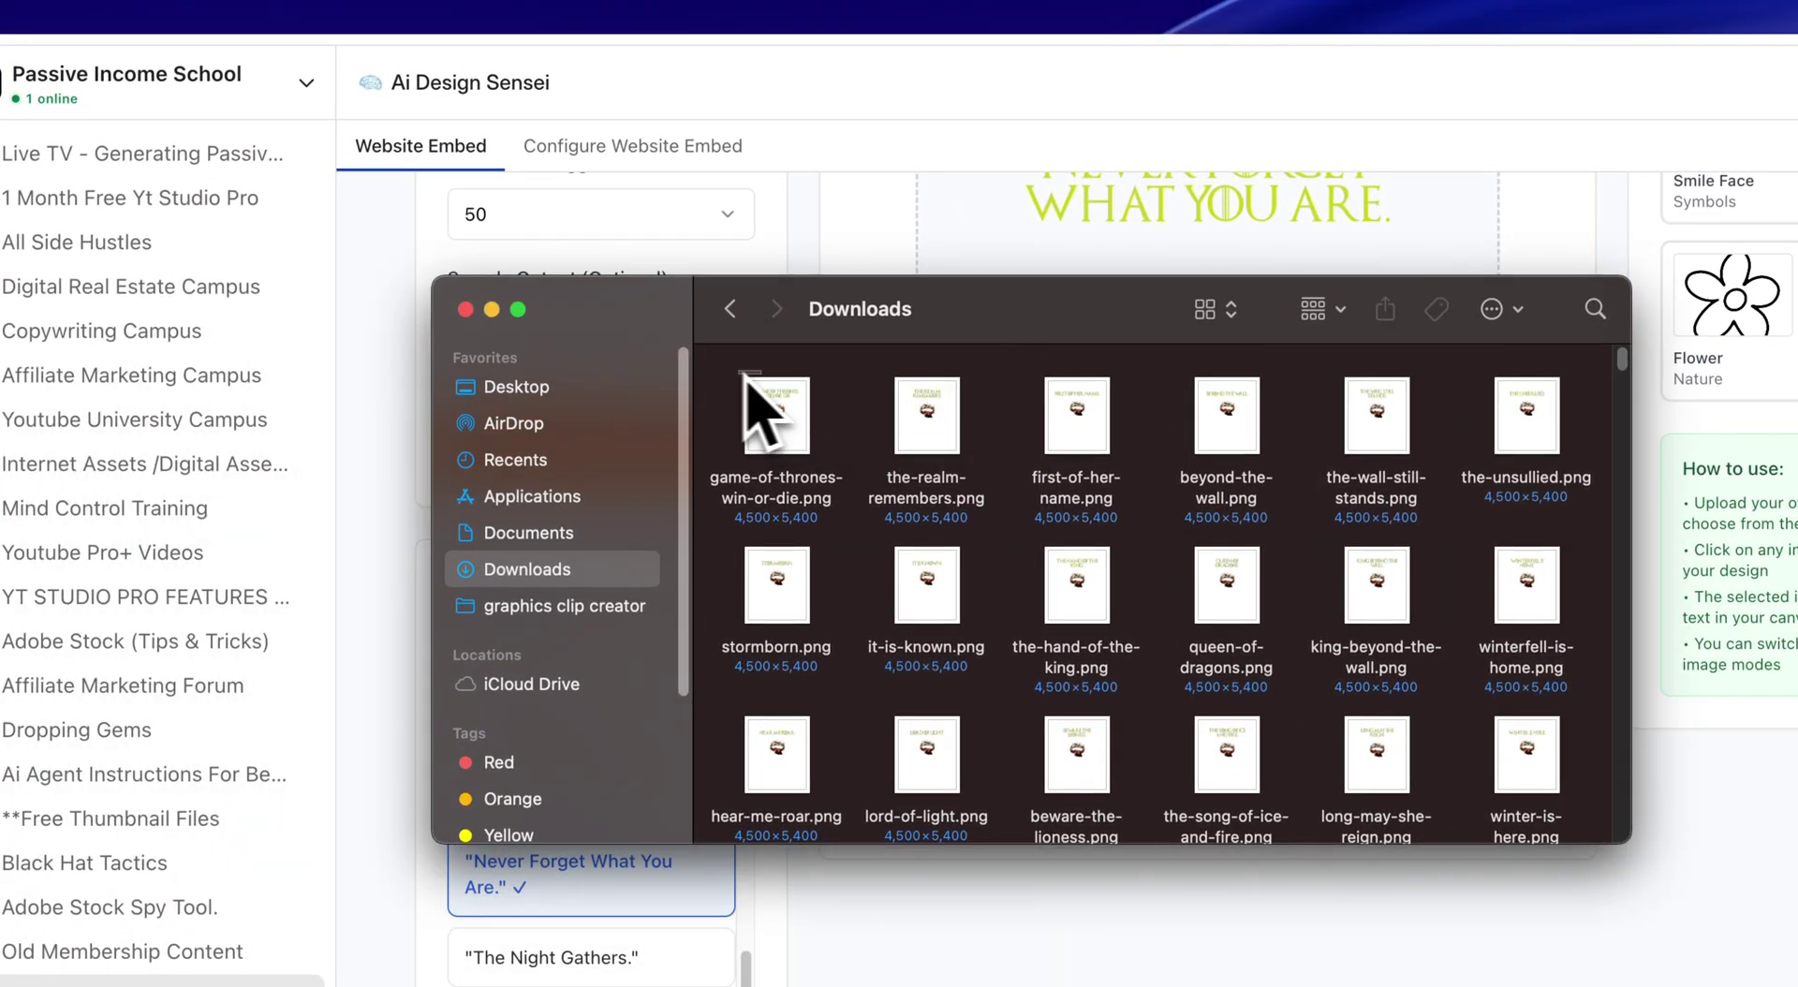
left_click_drag(744, 374, 1238, 613)
double_click(1247, 635)
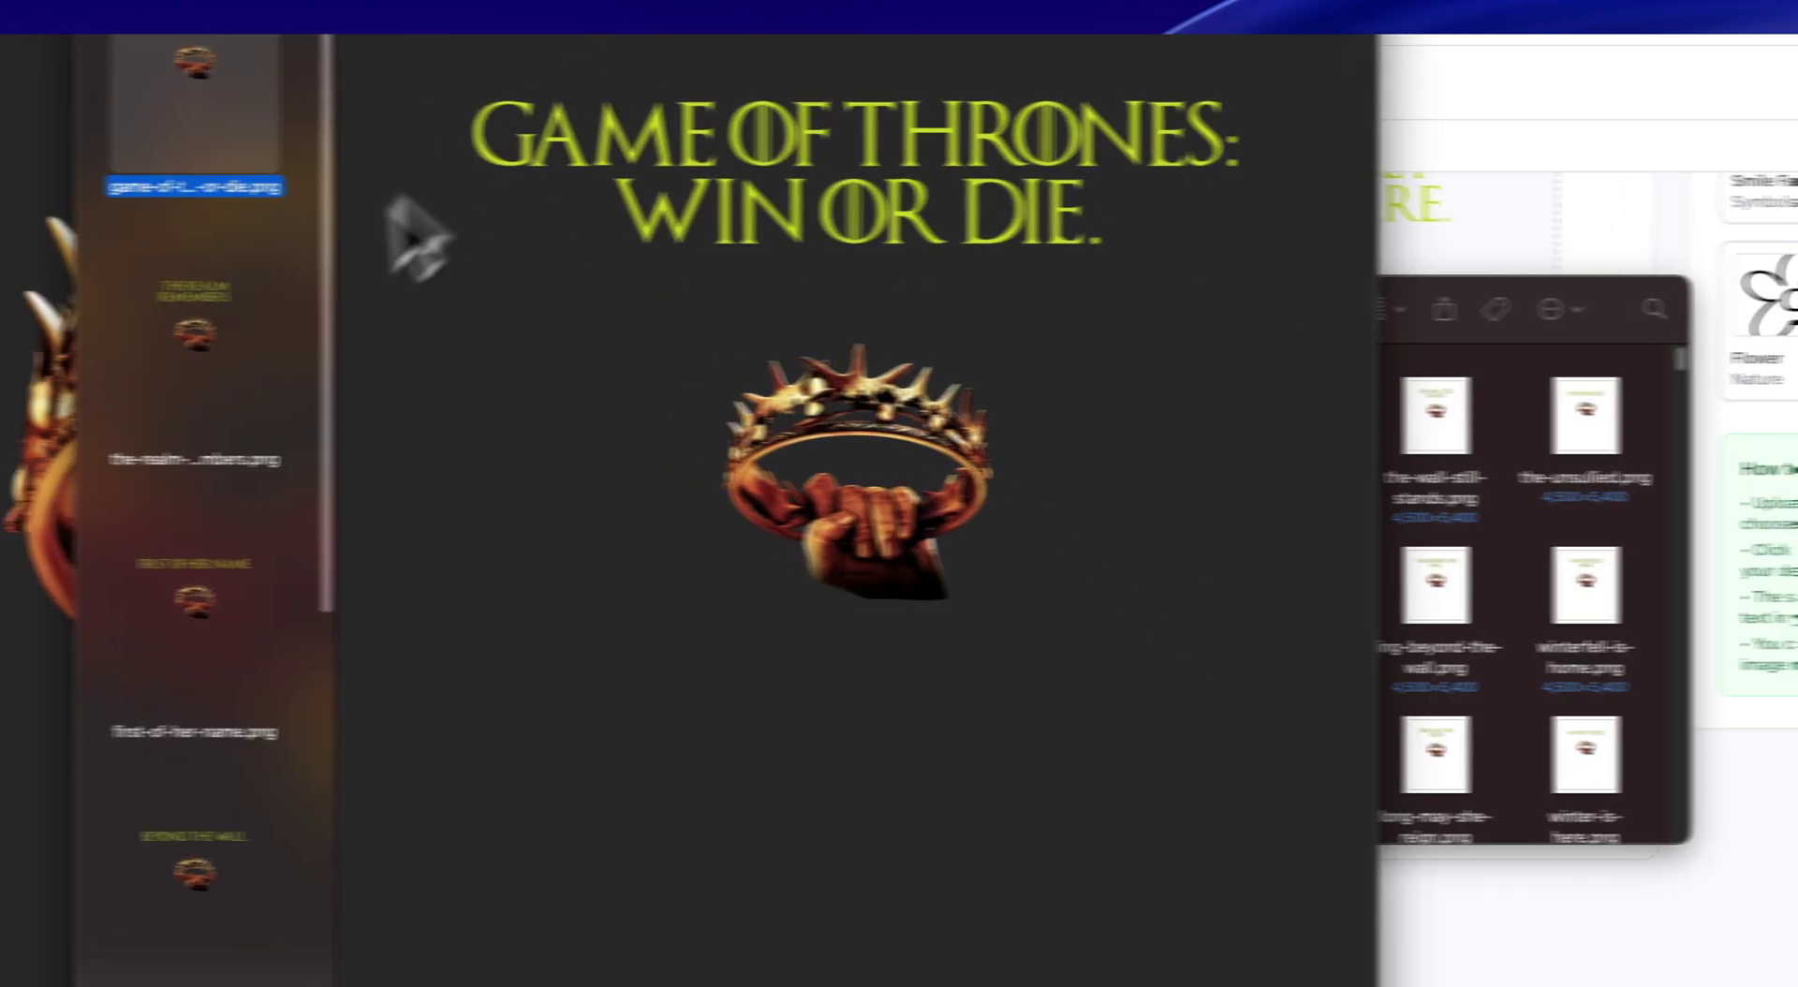
left_click(328, 323)
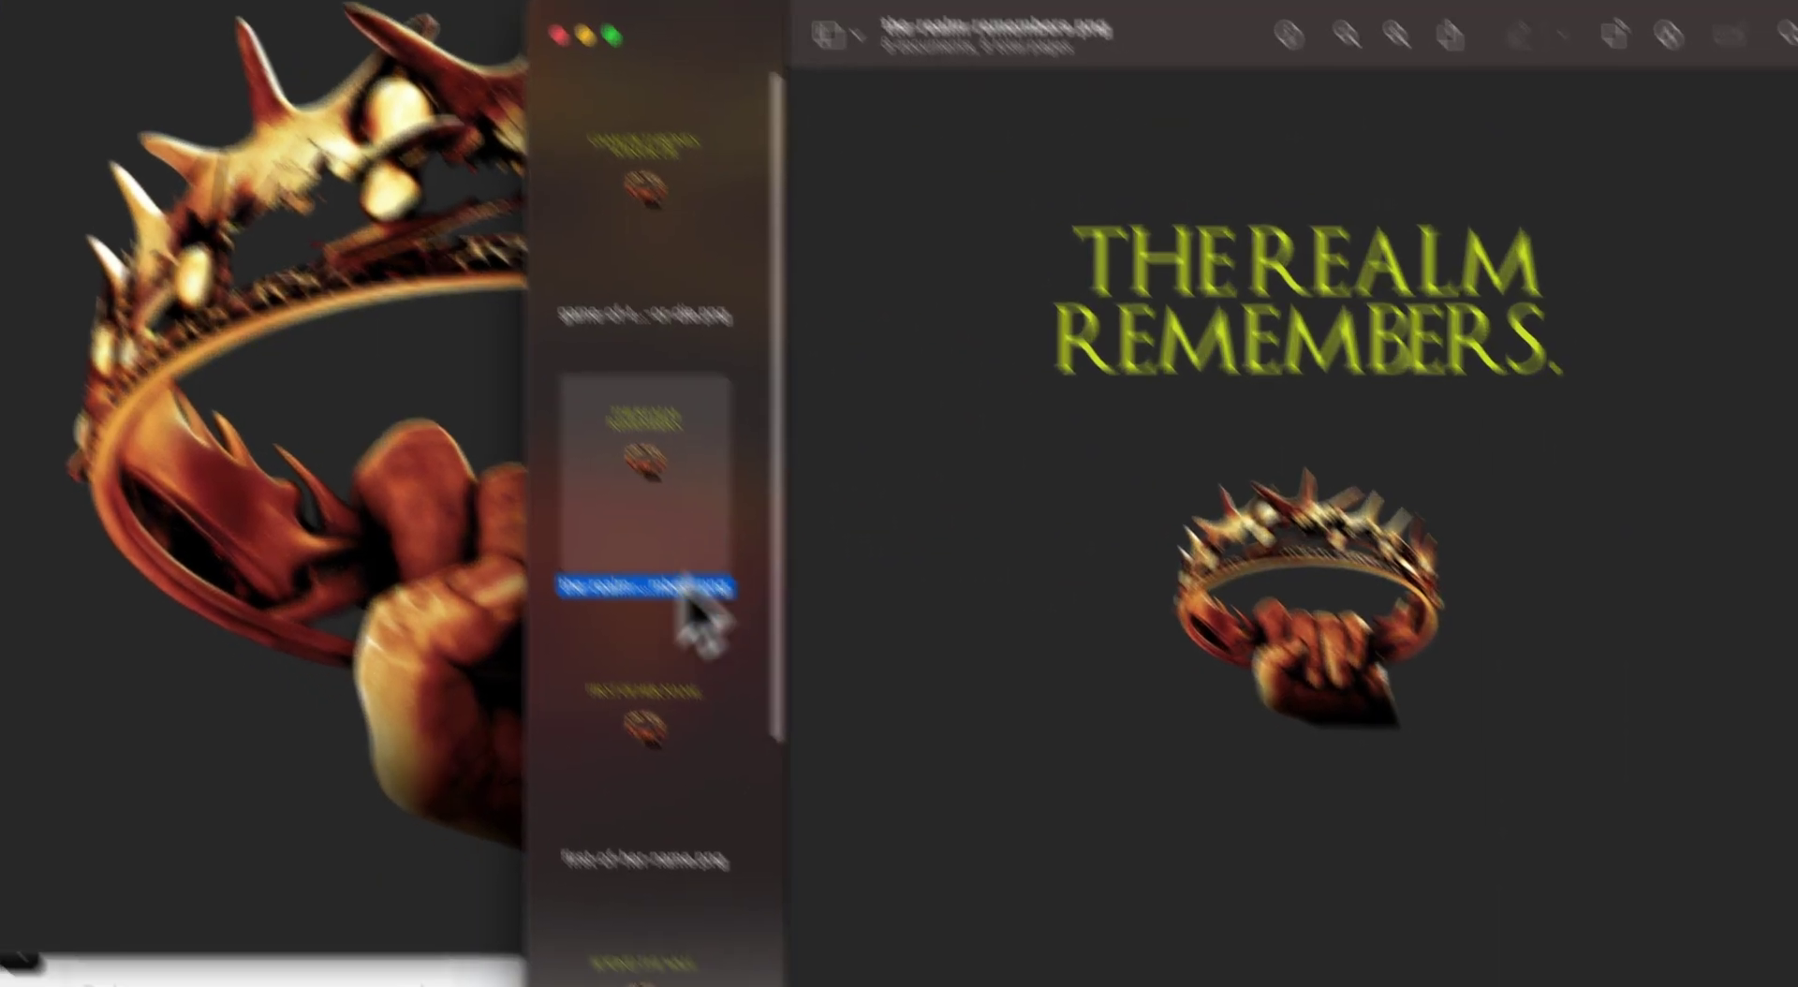
left_click(338, 588)
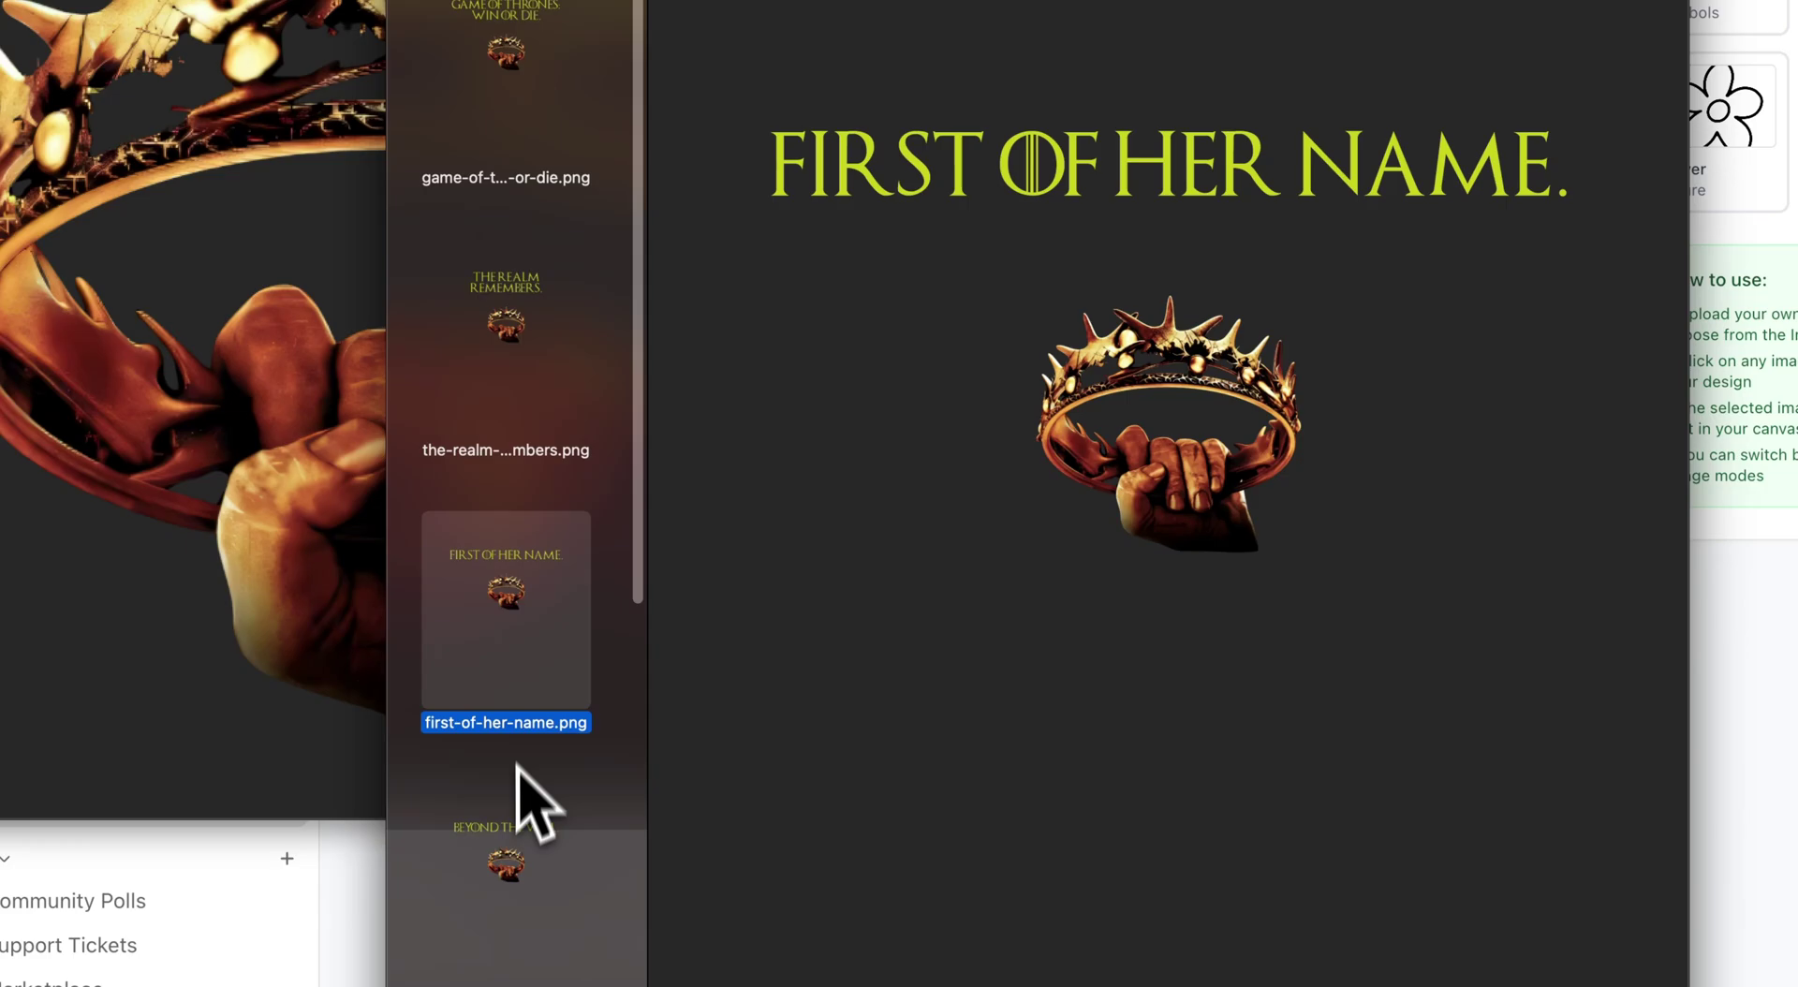
left_click(496, 870)
Flip through the Stormborn, It Is Known, Hand of the King and Beyond the Wall designs
scroll(509, 749, "down", 5)
left_click(522, 621)
scroll(530, 795, "down", 3)
left_click(531, 763)
left_click(608, 870)
left_click(612, 323)
left_click(608, 188)
scroll(614, 608, "down", 2)
left_click(478, 590)
Enlarge the crown image and move it up and to the left
left_click(1048, 449)
left_click_drag(1224, 642, 1421, 639)
left_click_drag(1222, 525, 1133, 351)
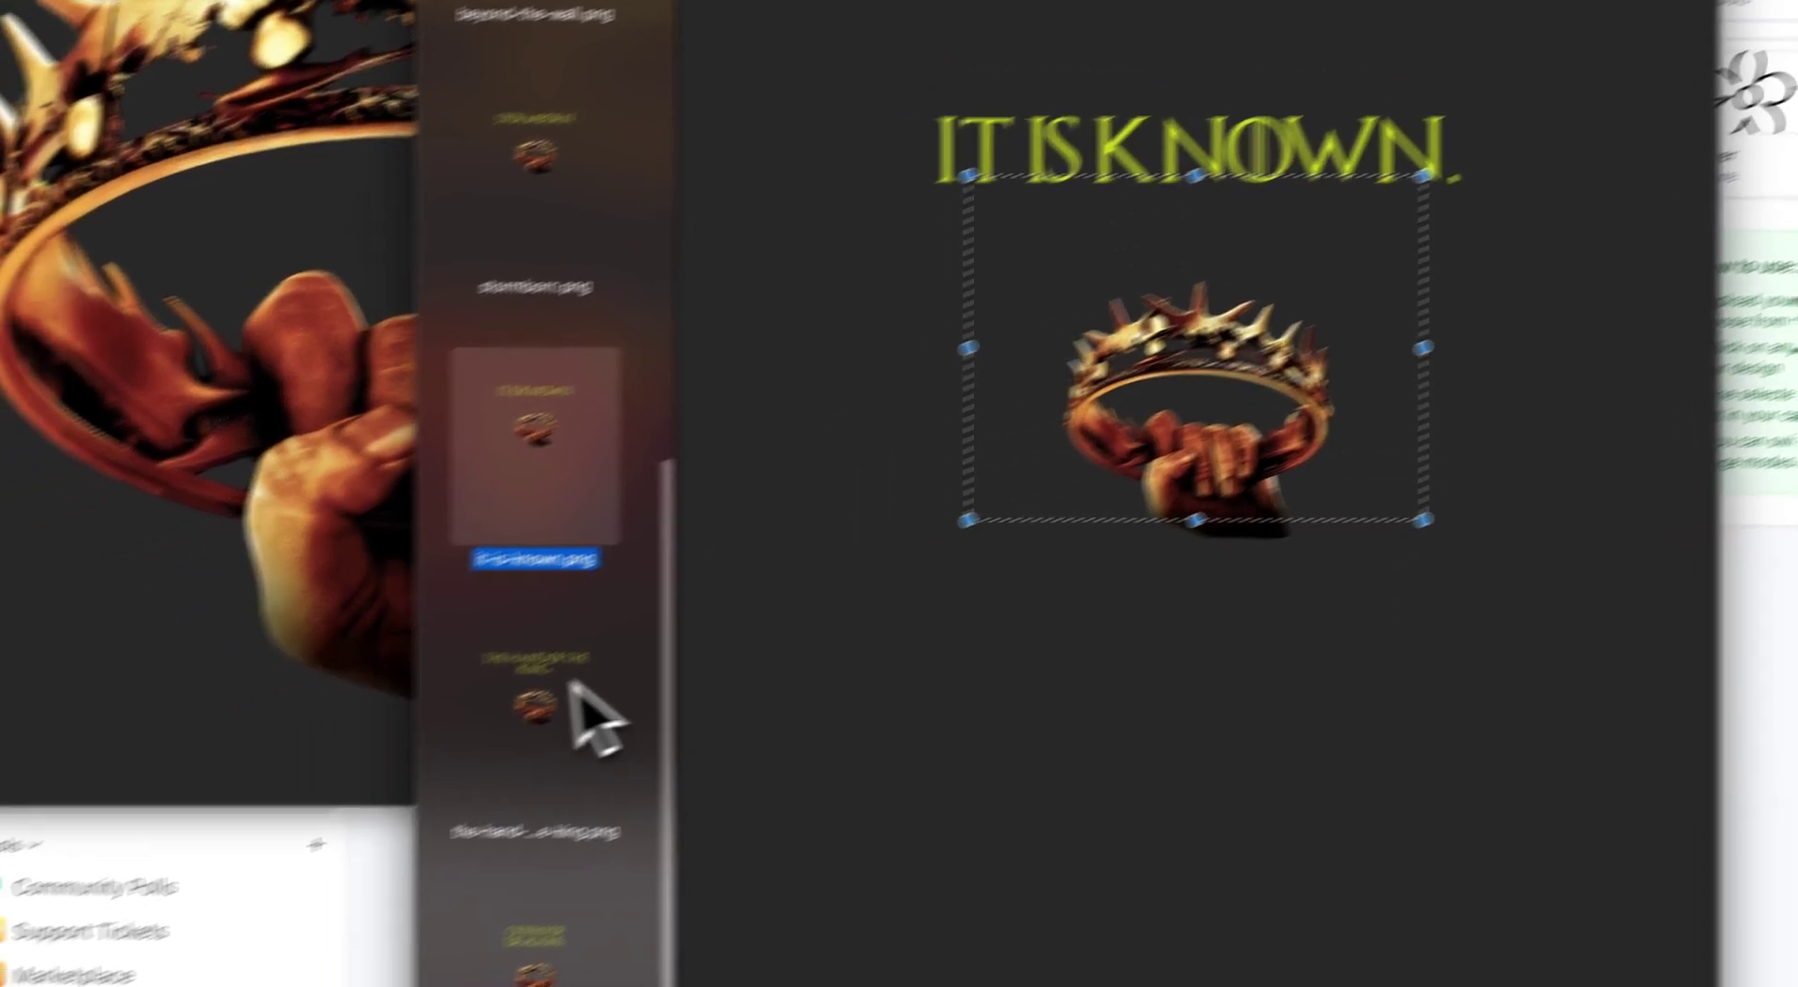
Review Hand of the King, Queen of Dragons, Stormborn, The Realm Remembers and First of Her Name
left_click(436, 740)
left_click(438, 982)
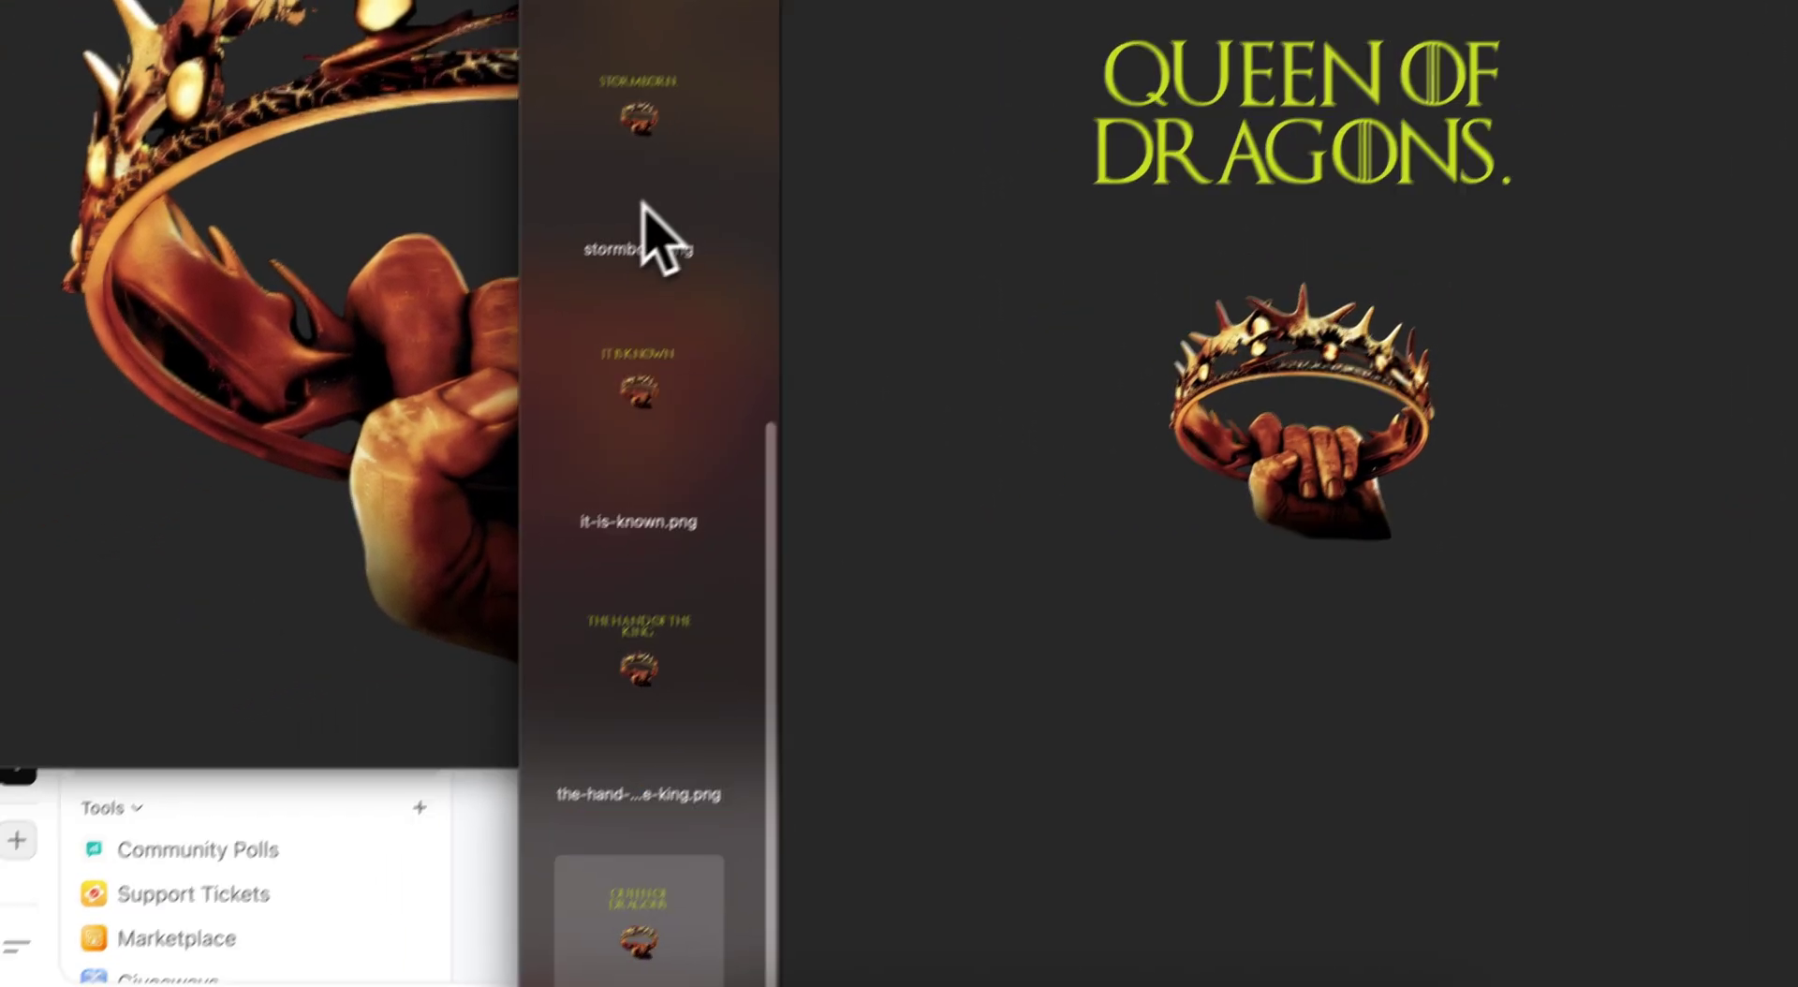
left_click(644, 208)
scroll(642, 194, "up", 5)
left_click(529, 178)
left_click(509, 435)
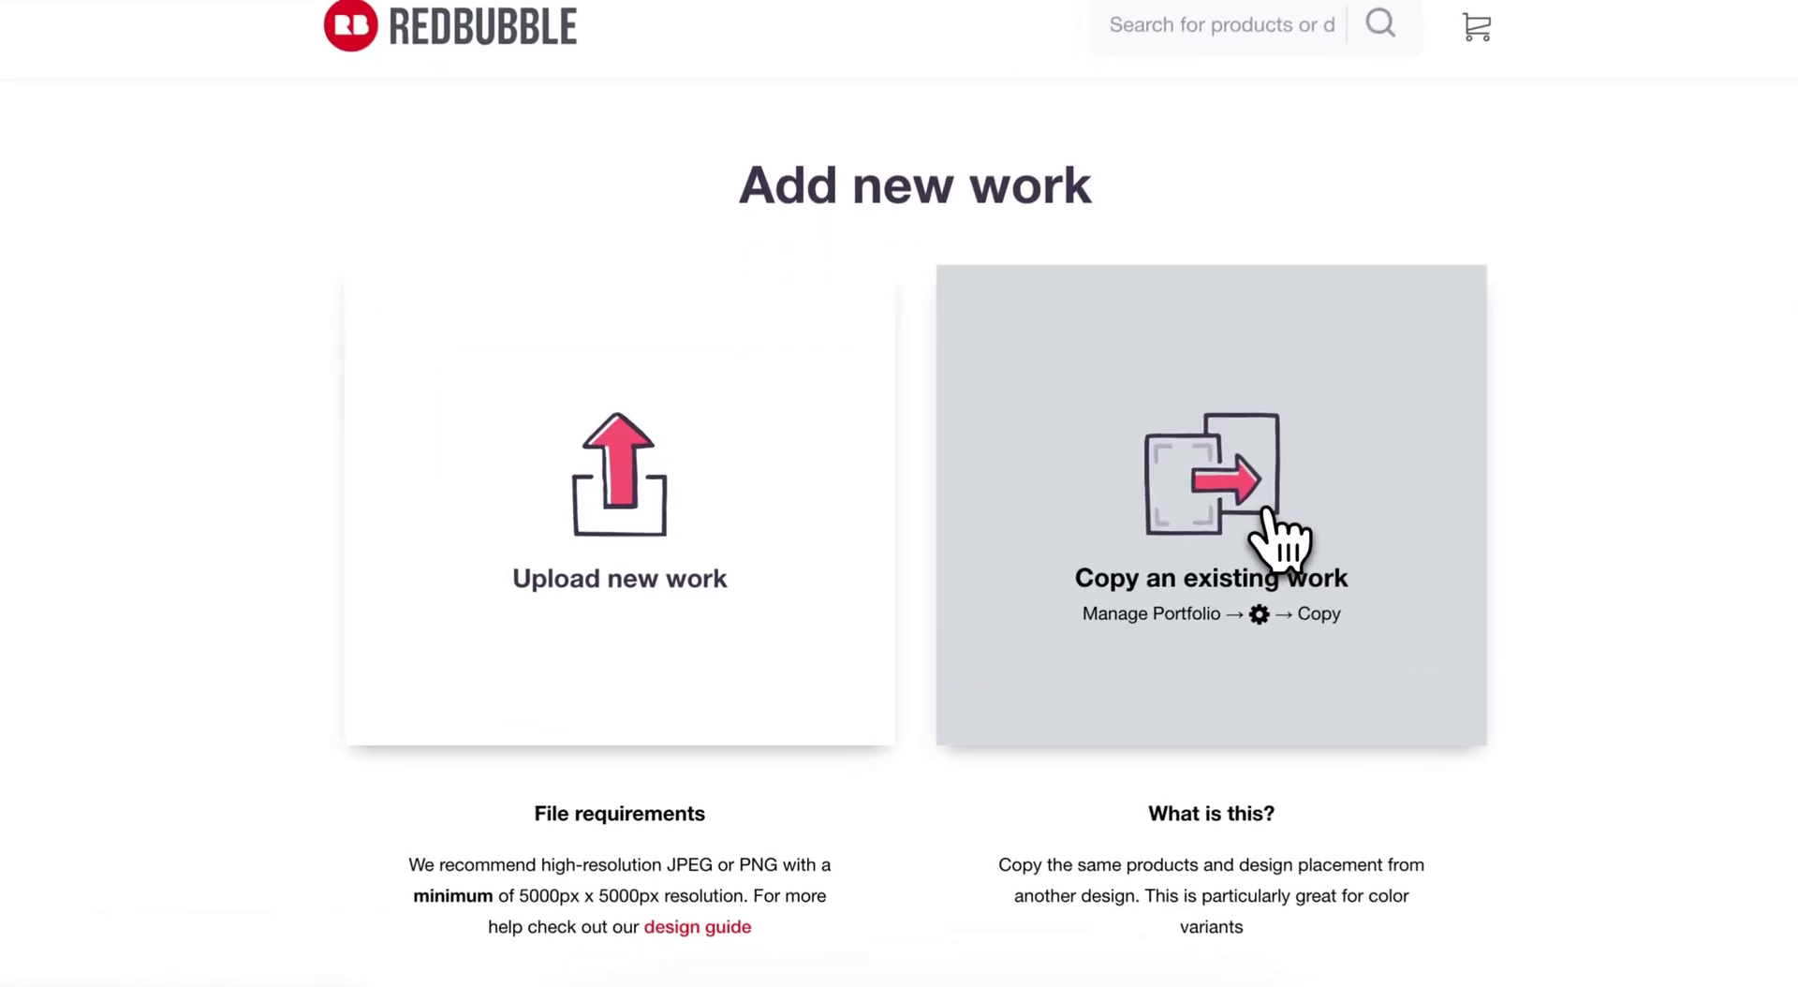
Choose 'Copy an existing work' to open the Manage portfolio list
left_click(1167, 566)
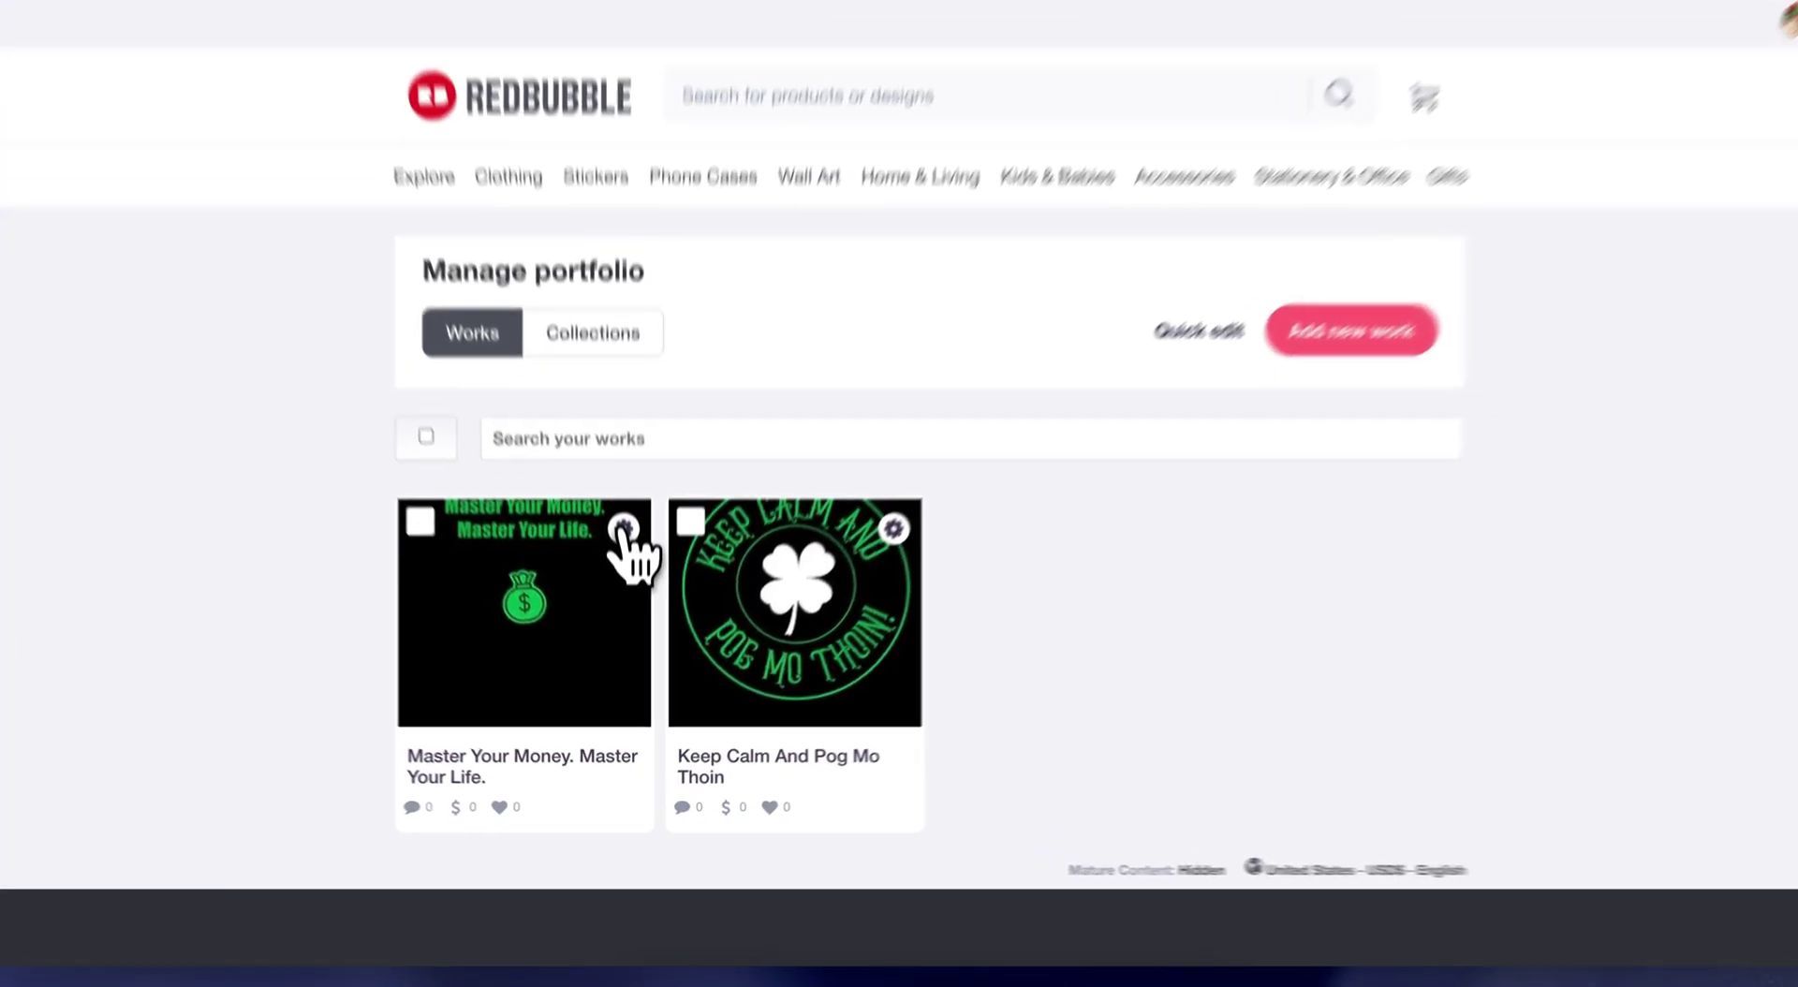
Copy the Master Your Money work and replace its artwork with first-of-her-name.png
left_click(625, 567)
left_click(557, 684)
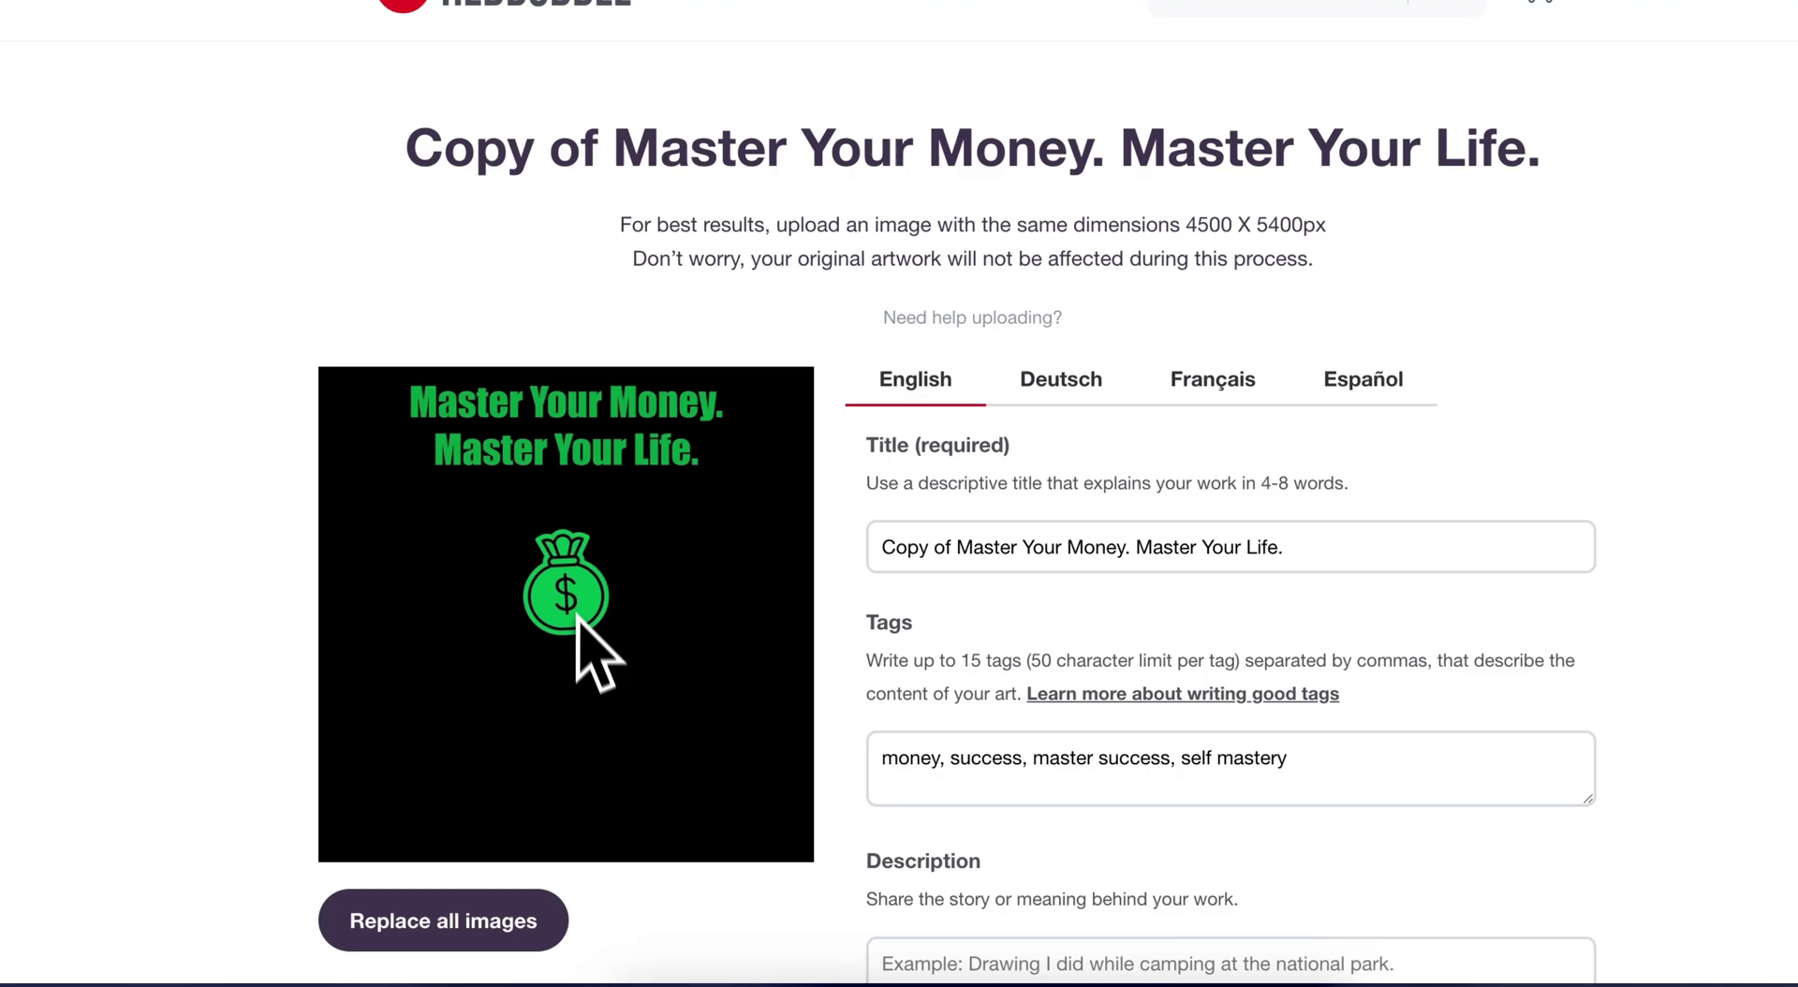
left_click(471, 922)
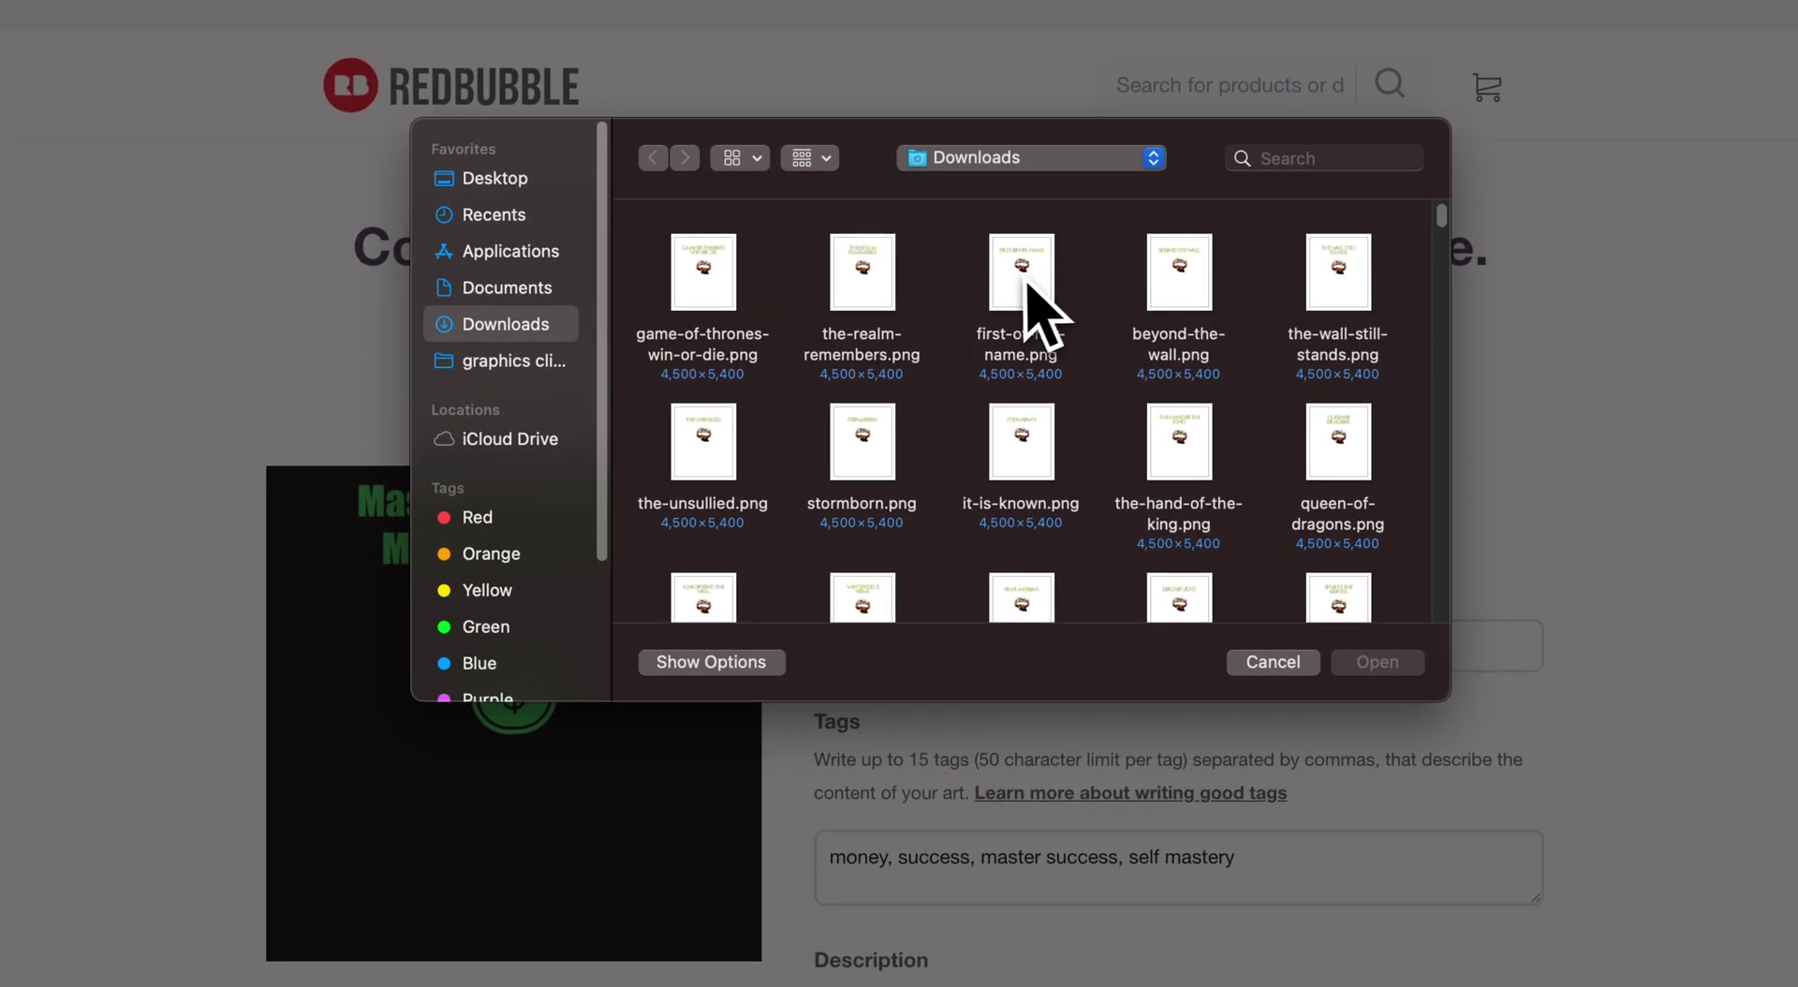
double_click(1025, 281)
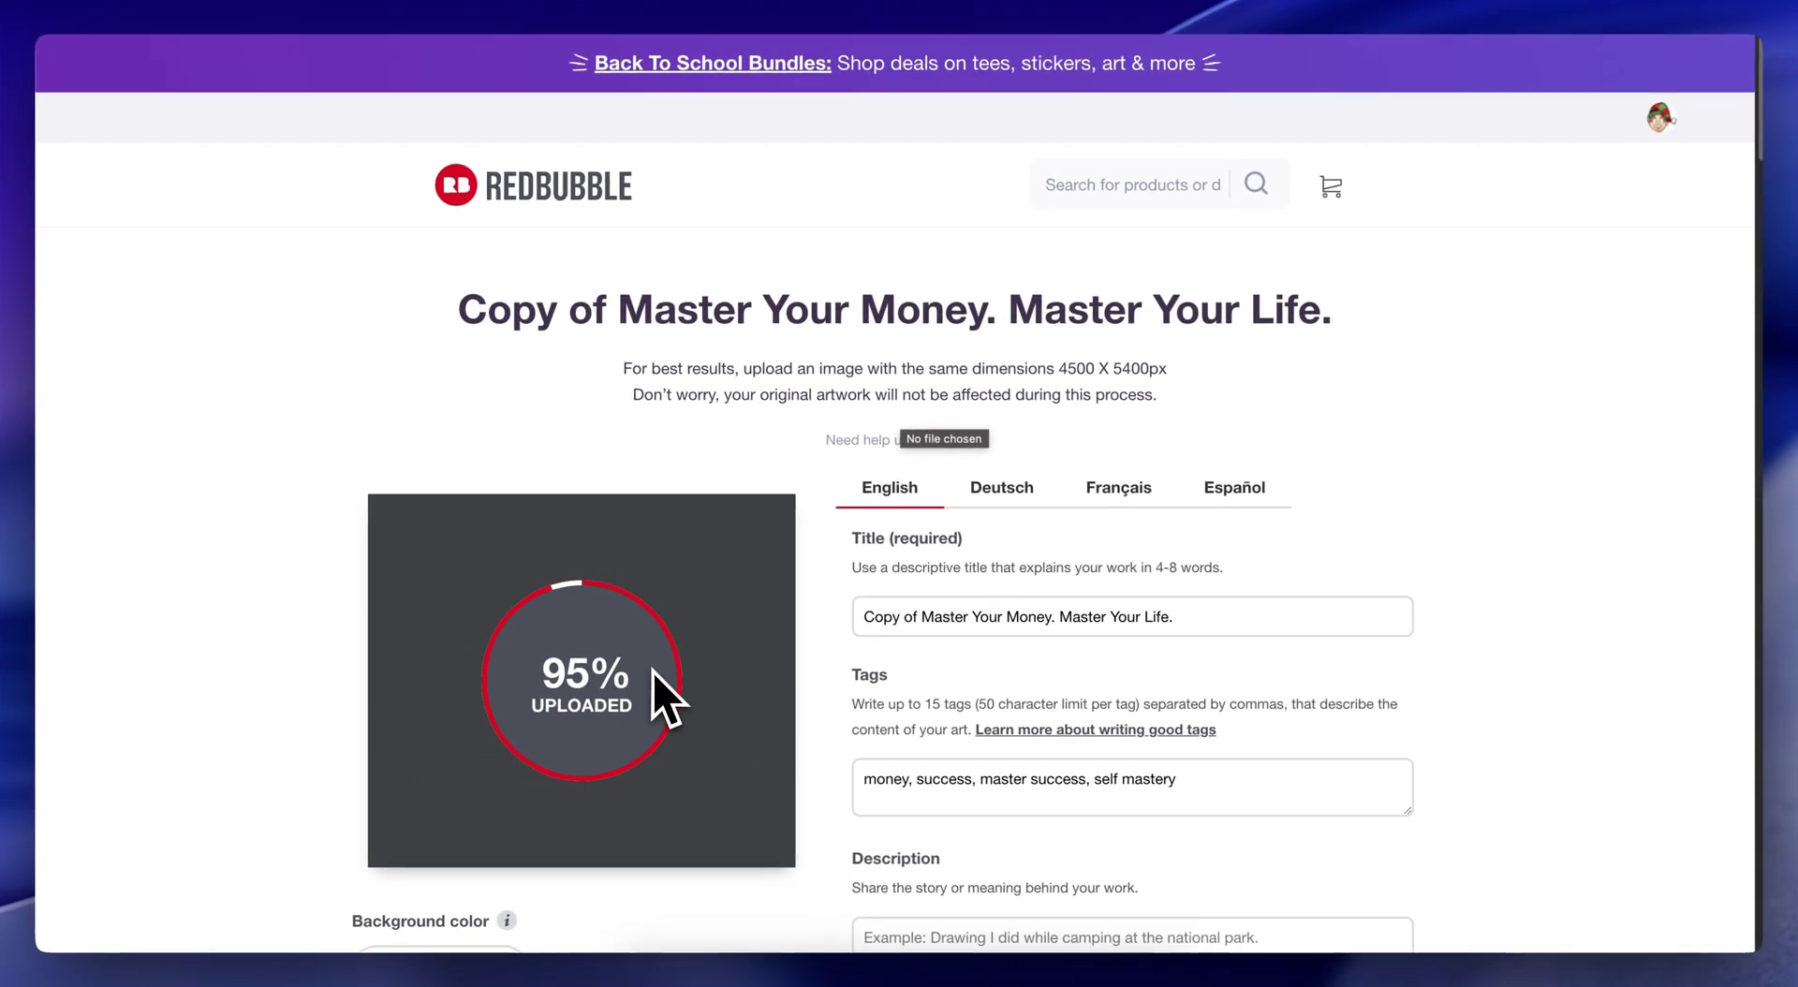
scroll(622, 622, "down", 1)
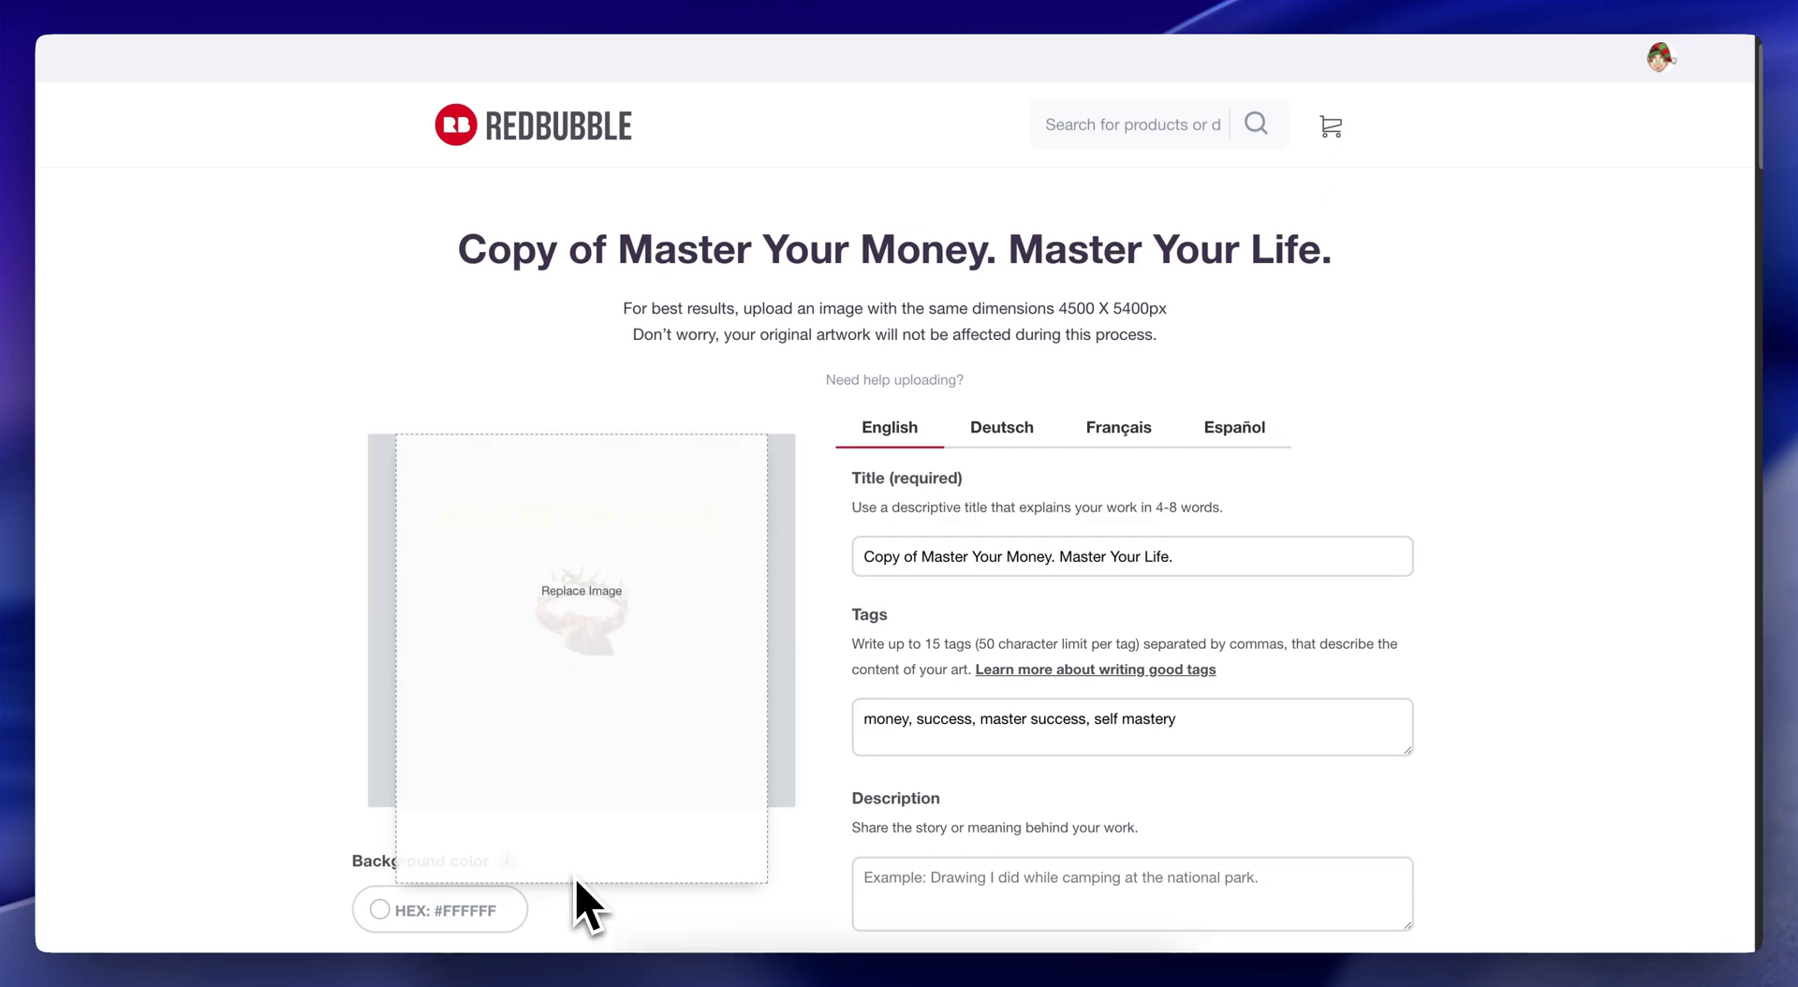
Edit the Mouse Pads design and scale the image to 51%
scroll(843, 618, "down", 15)
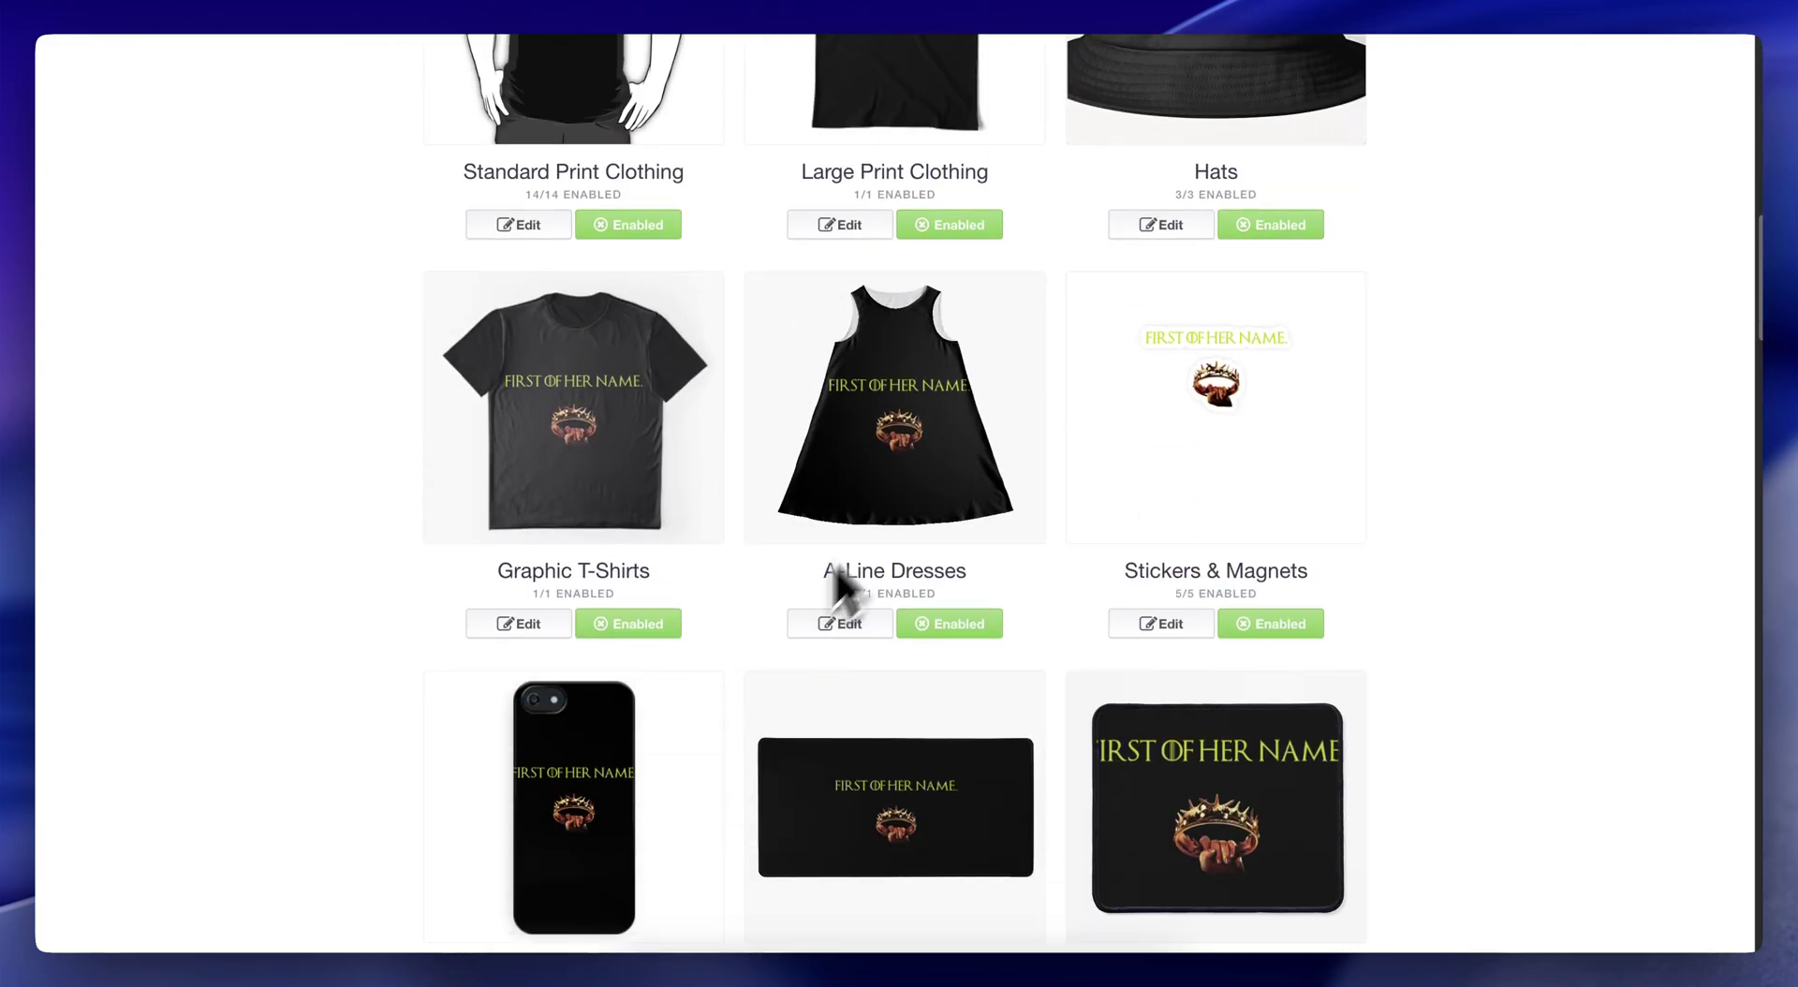
scroll(554, 424, "up", 5)
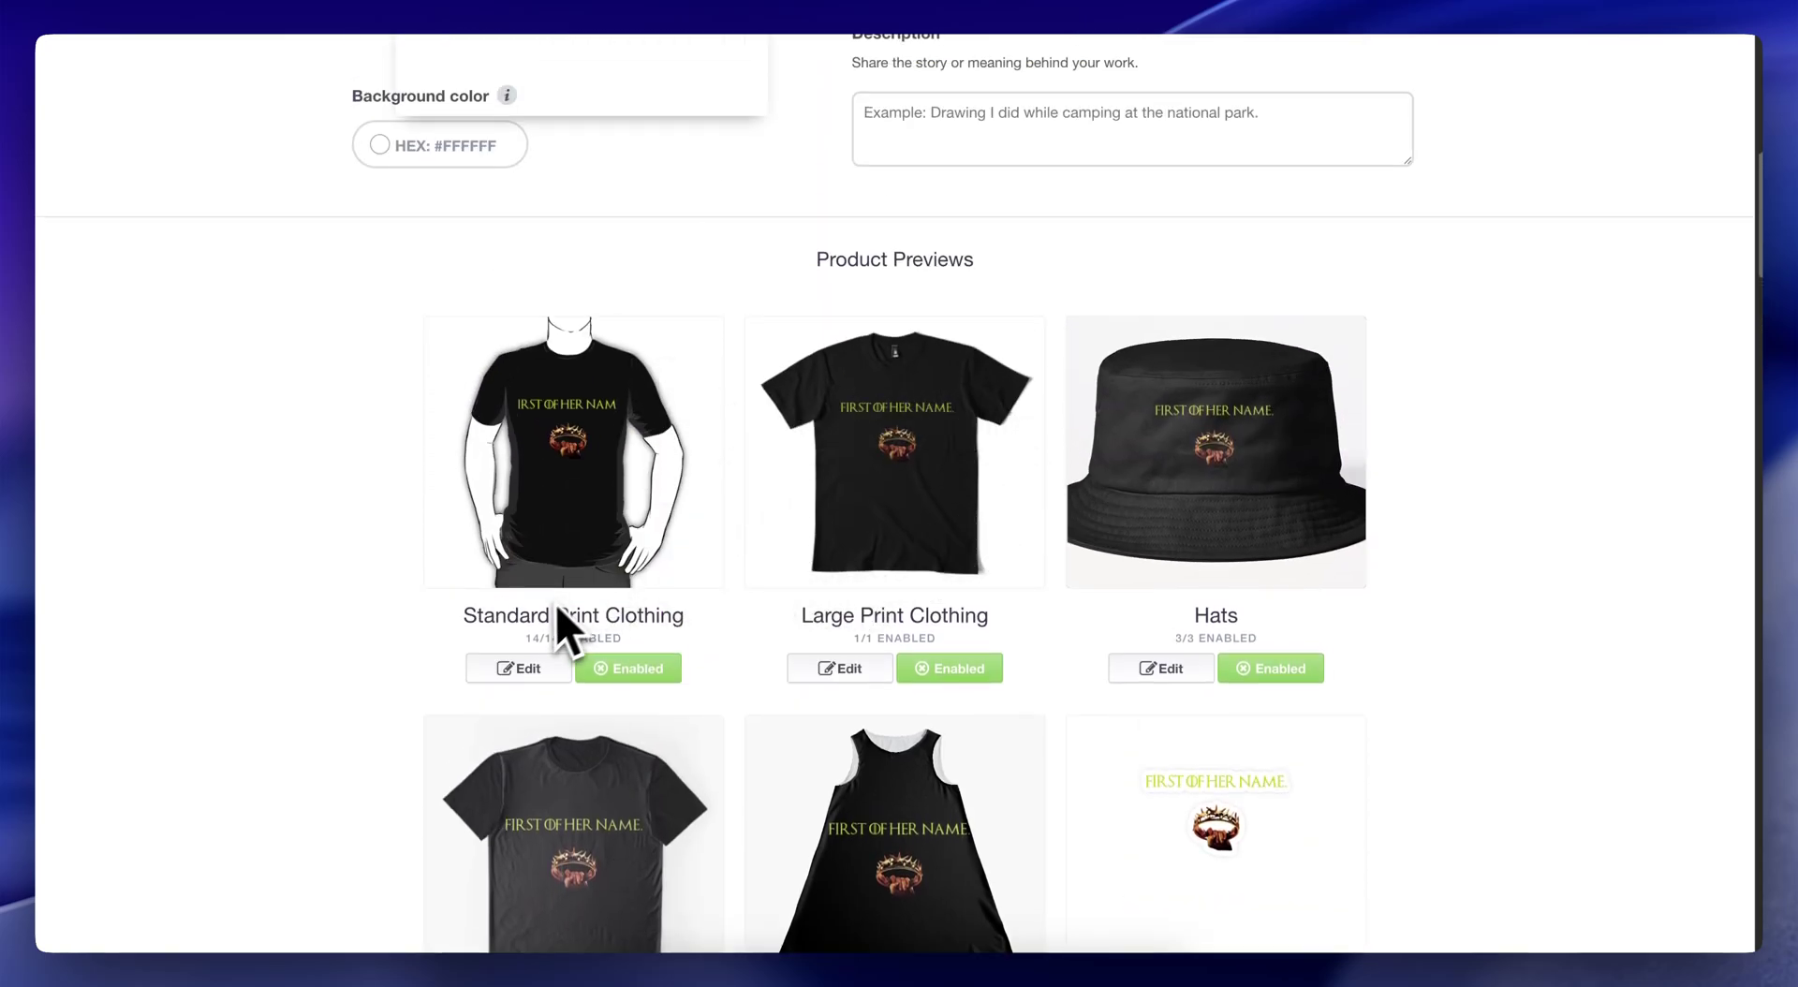
scroll(558, 607, "down", 5)
scroll(618, 632, "down", 4)
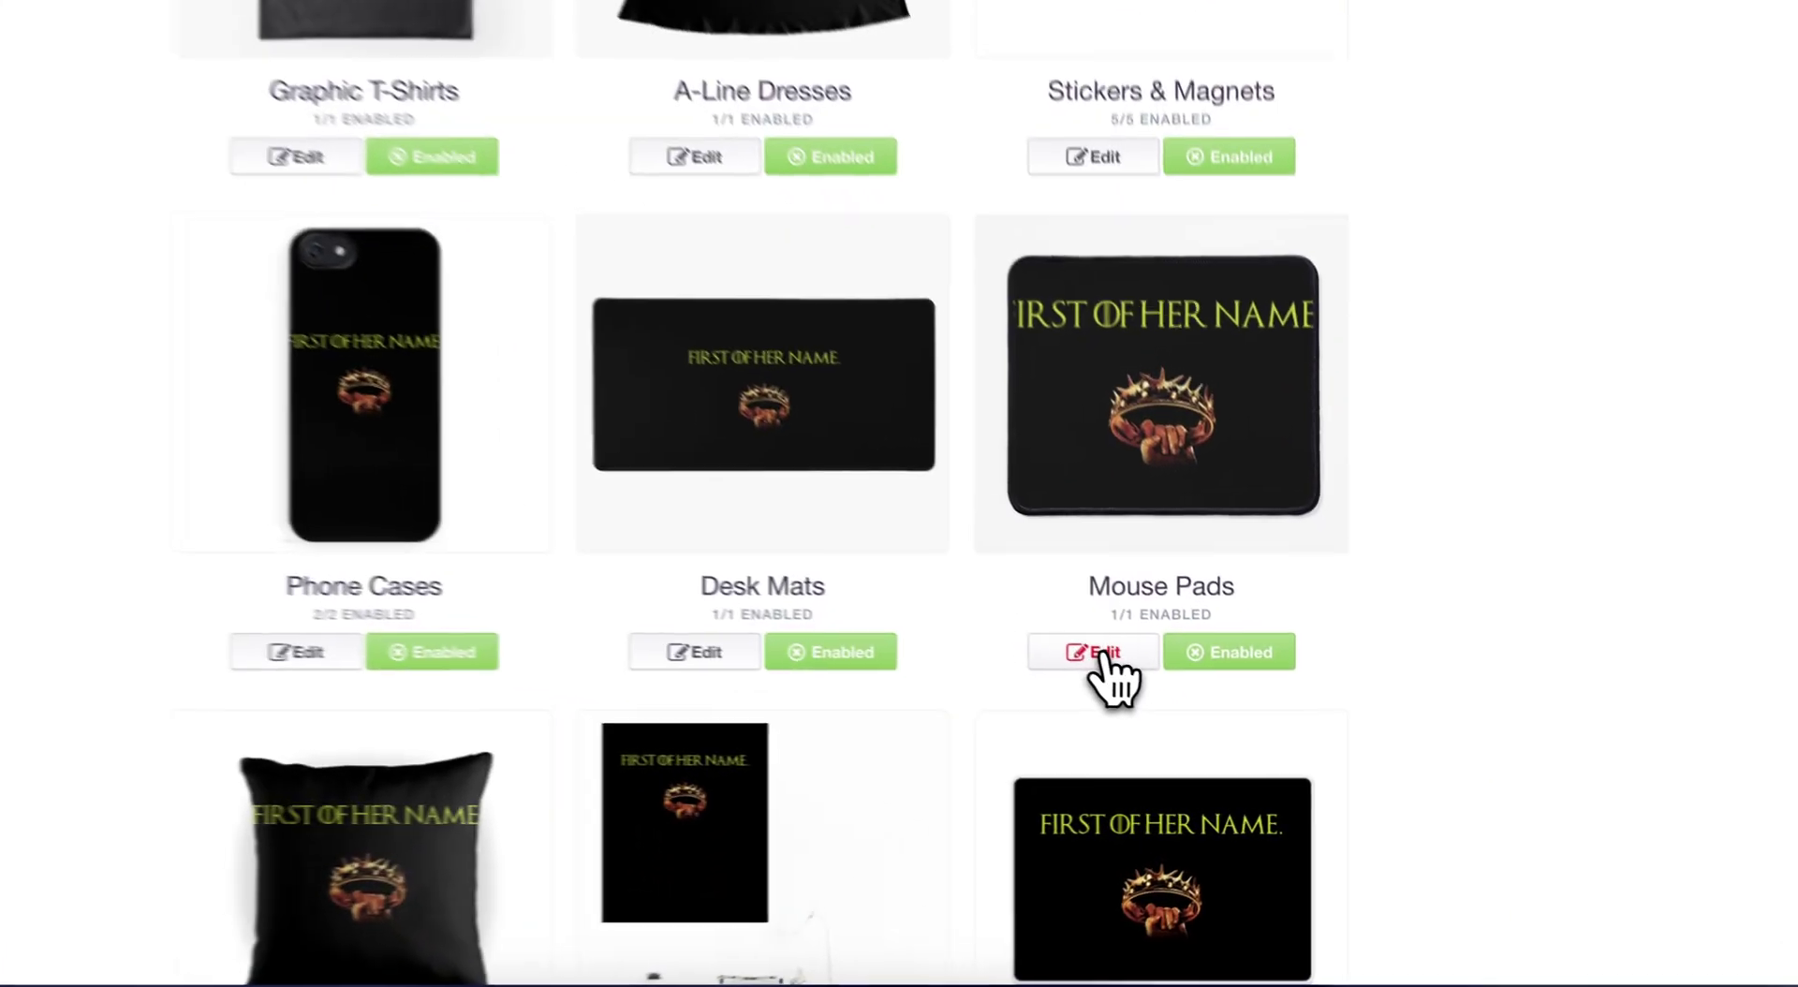
left_click(1170, 704)
scroll(1170, 704, "down", 3)
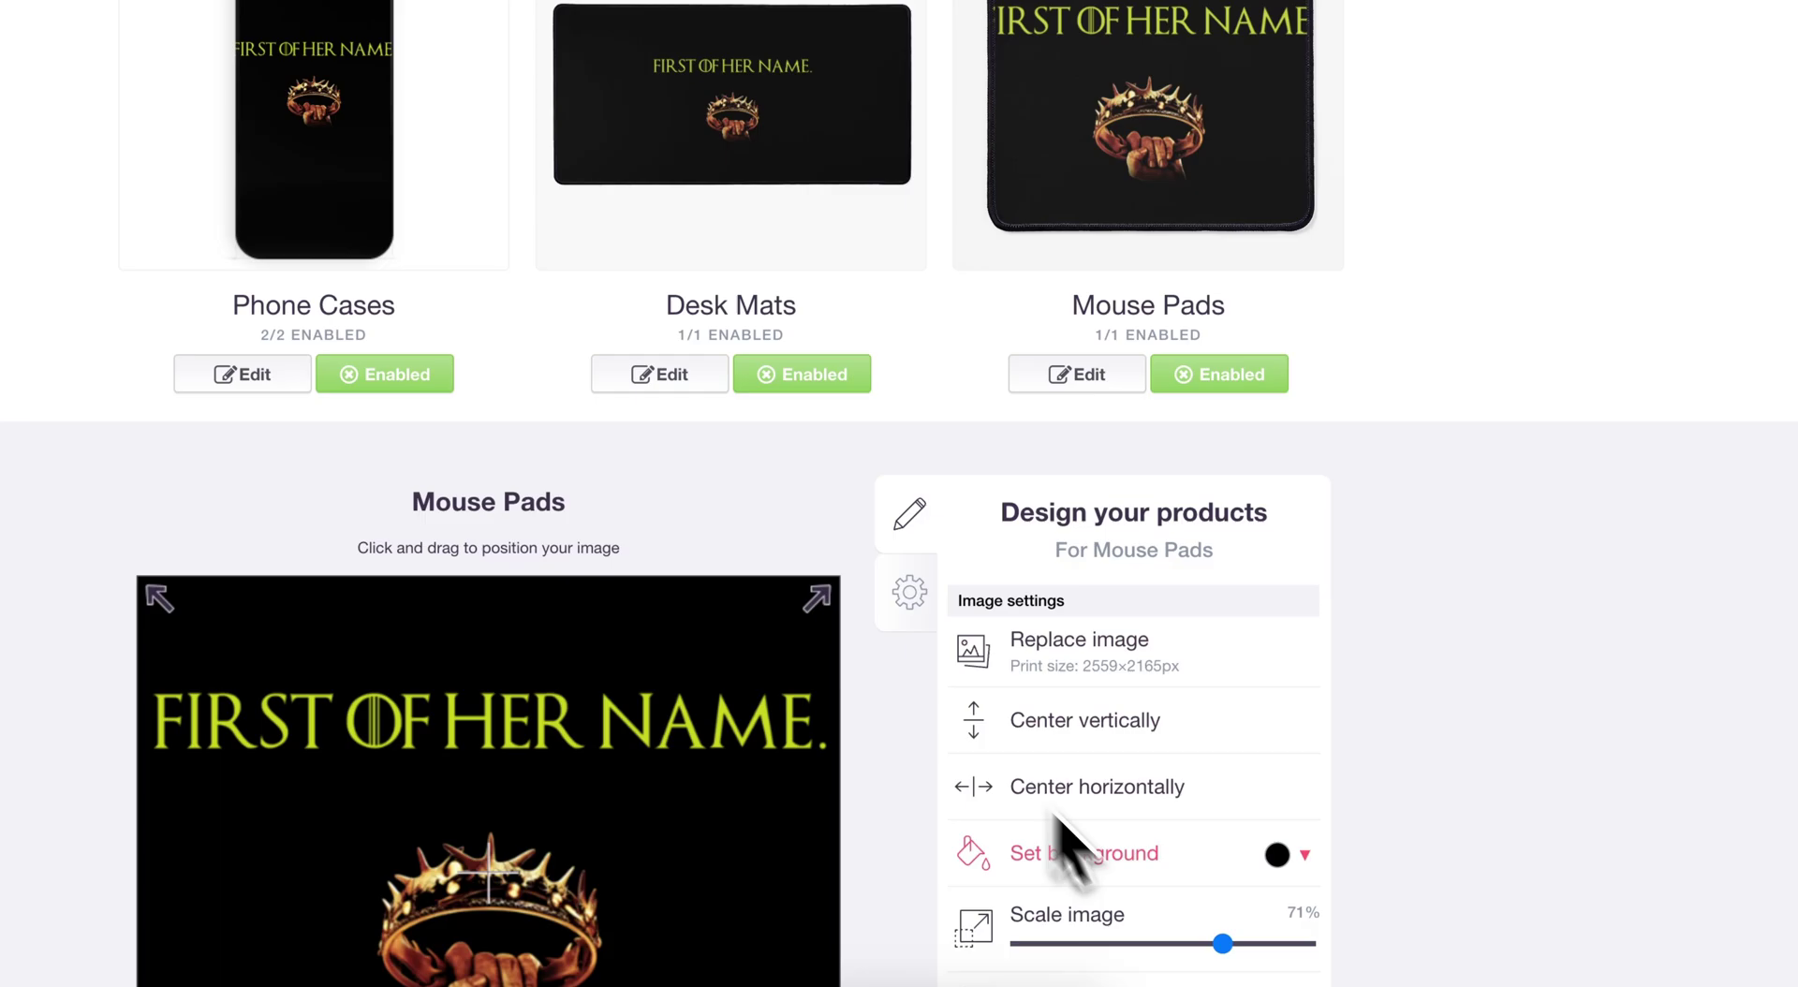
scroll(1058, 824, "down", 2)
left_click_drag(1220, 785, 1170, 789)
Nudge the design slightly up on the mouse pad and apply the changes
left_click_drag(762, 775, 722, 746)
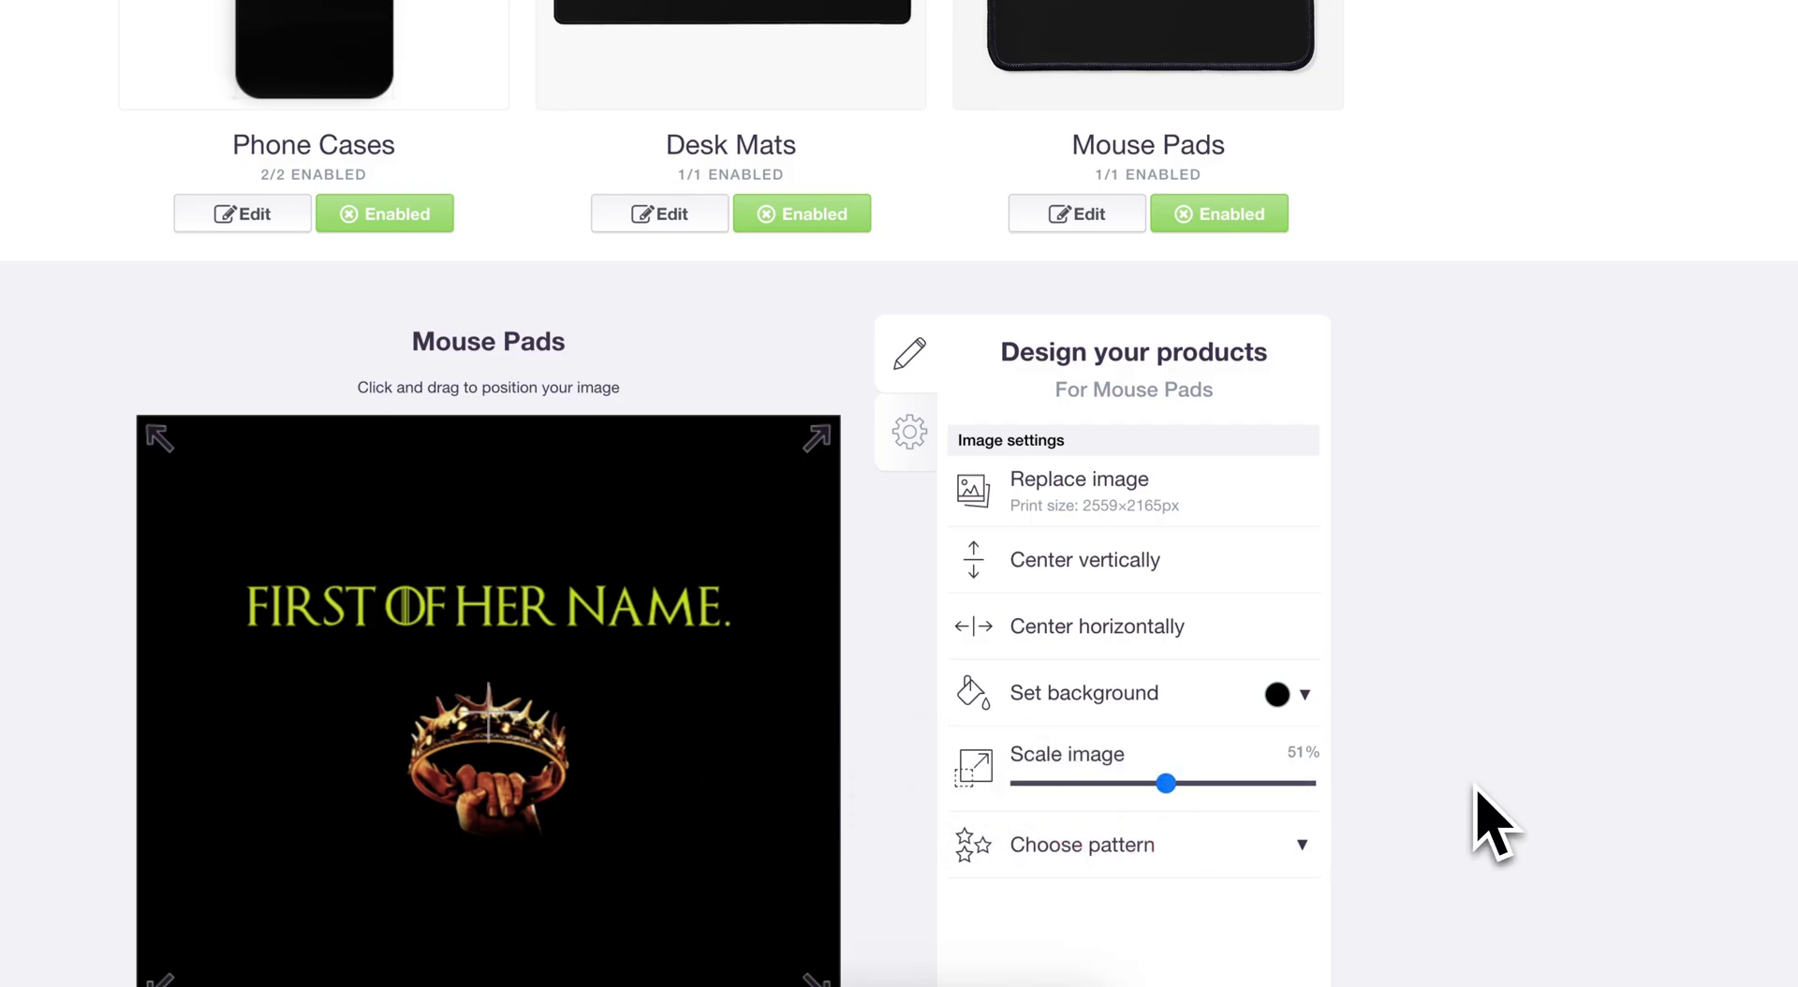
scroll(1494, 824, "down", 3)
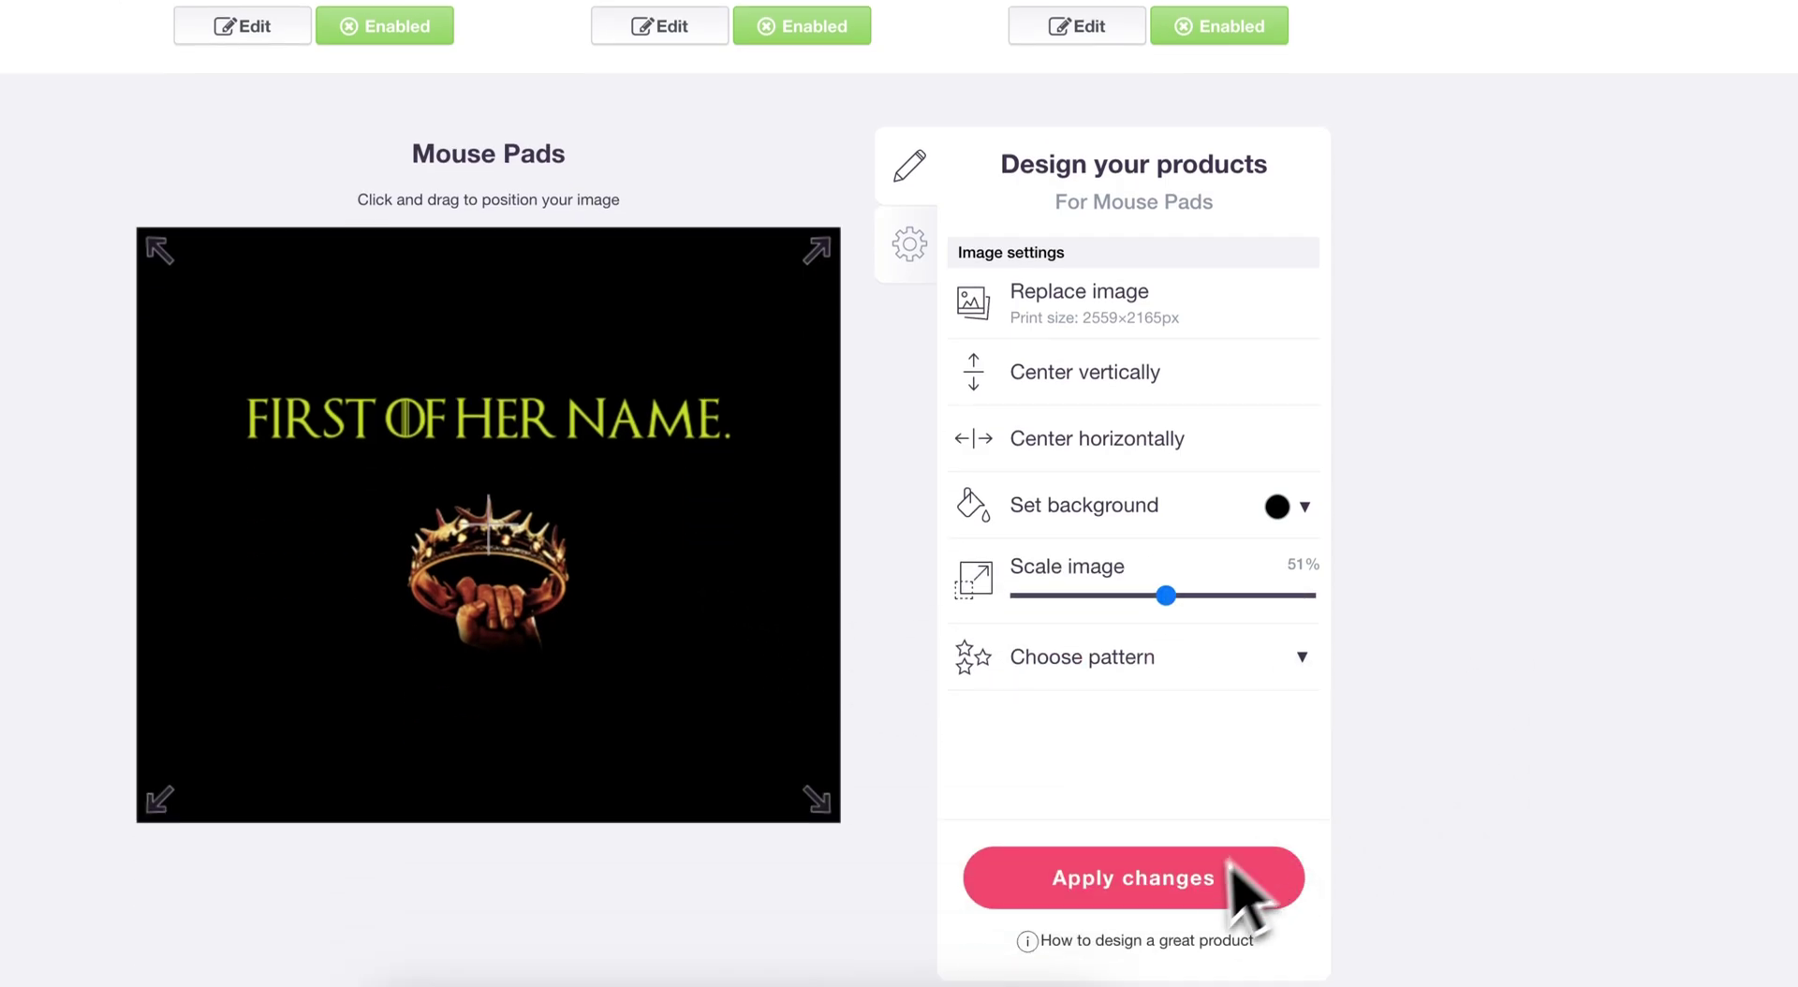
left_click(1161, 824)
scroll(1103, 601, "up", 2)
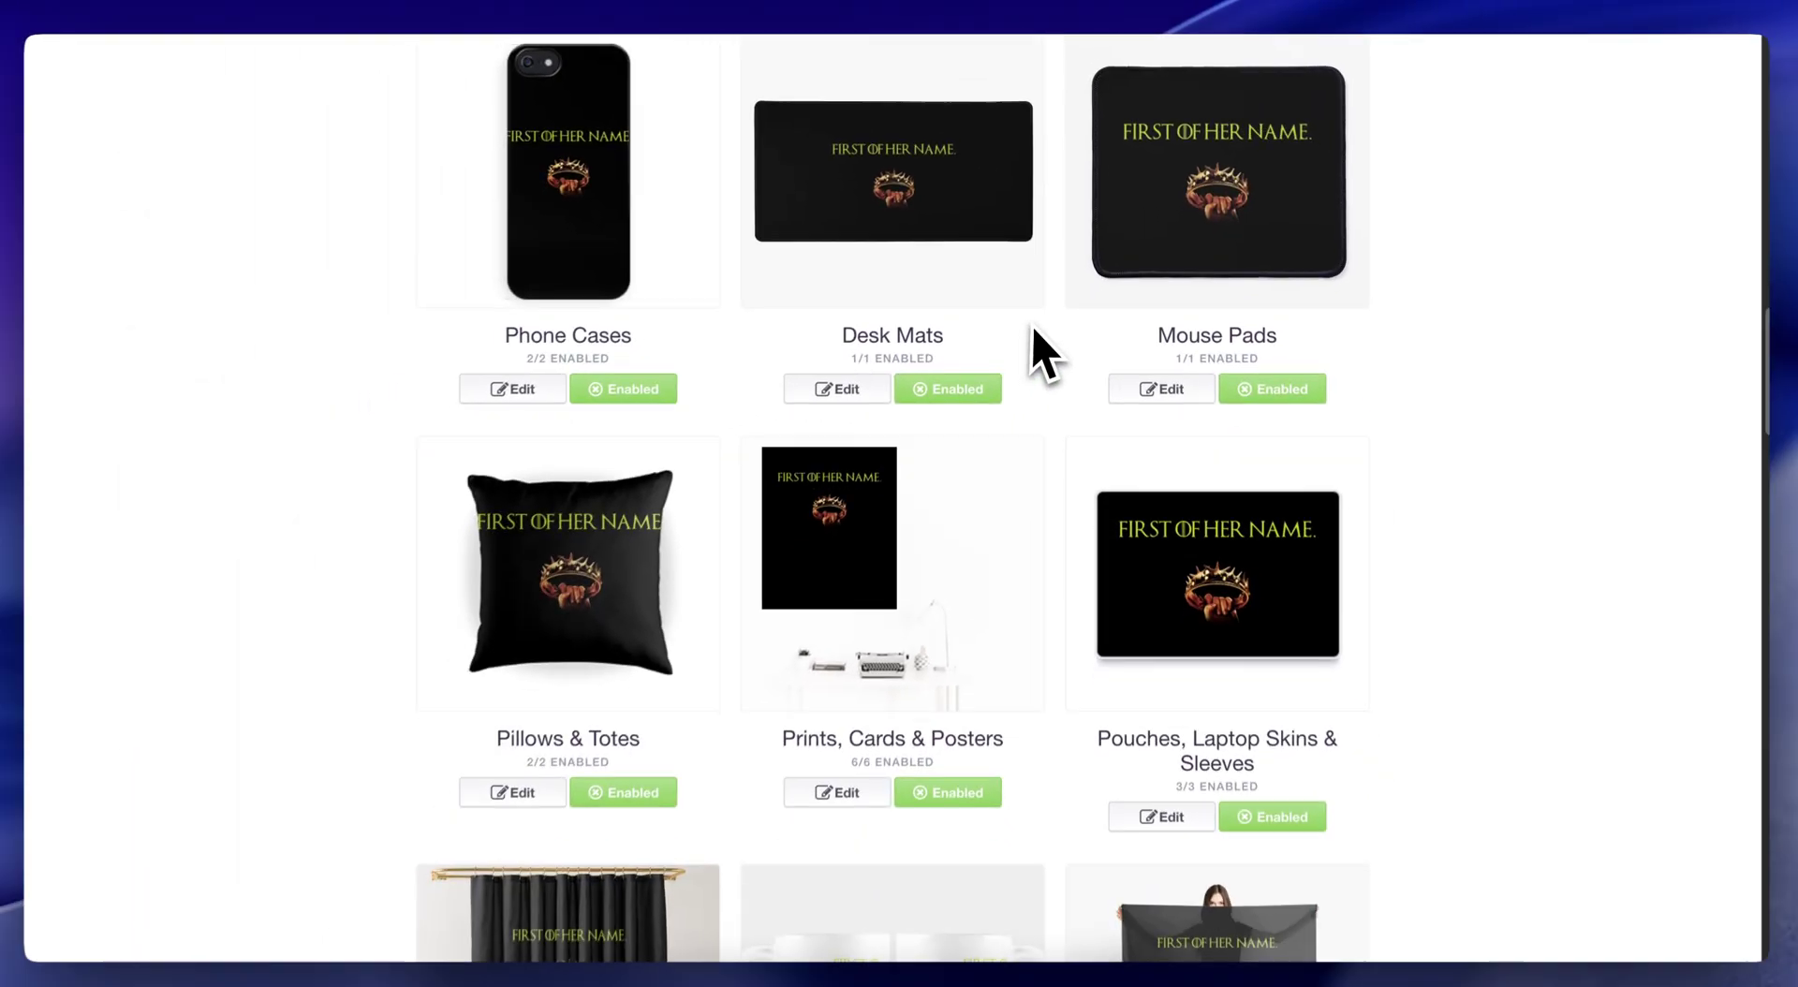
scroll(795, 454, "down", 6)
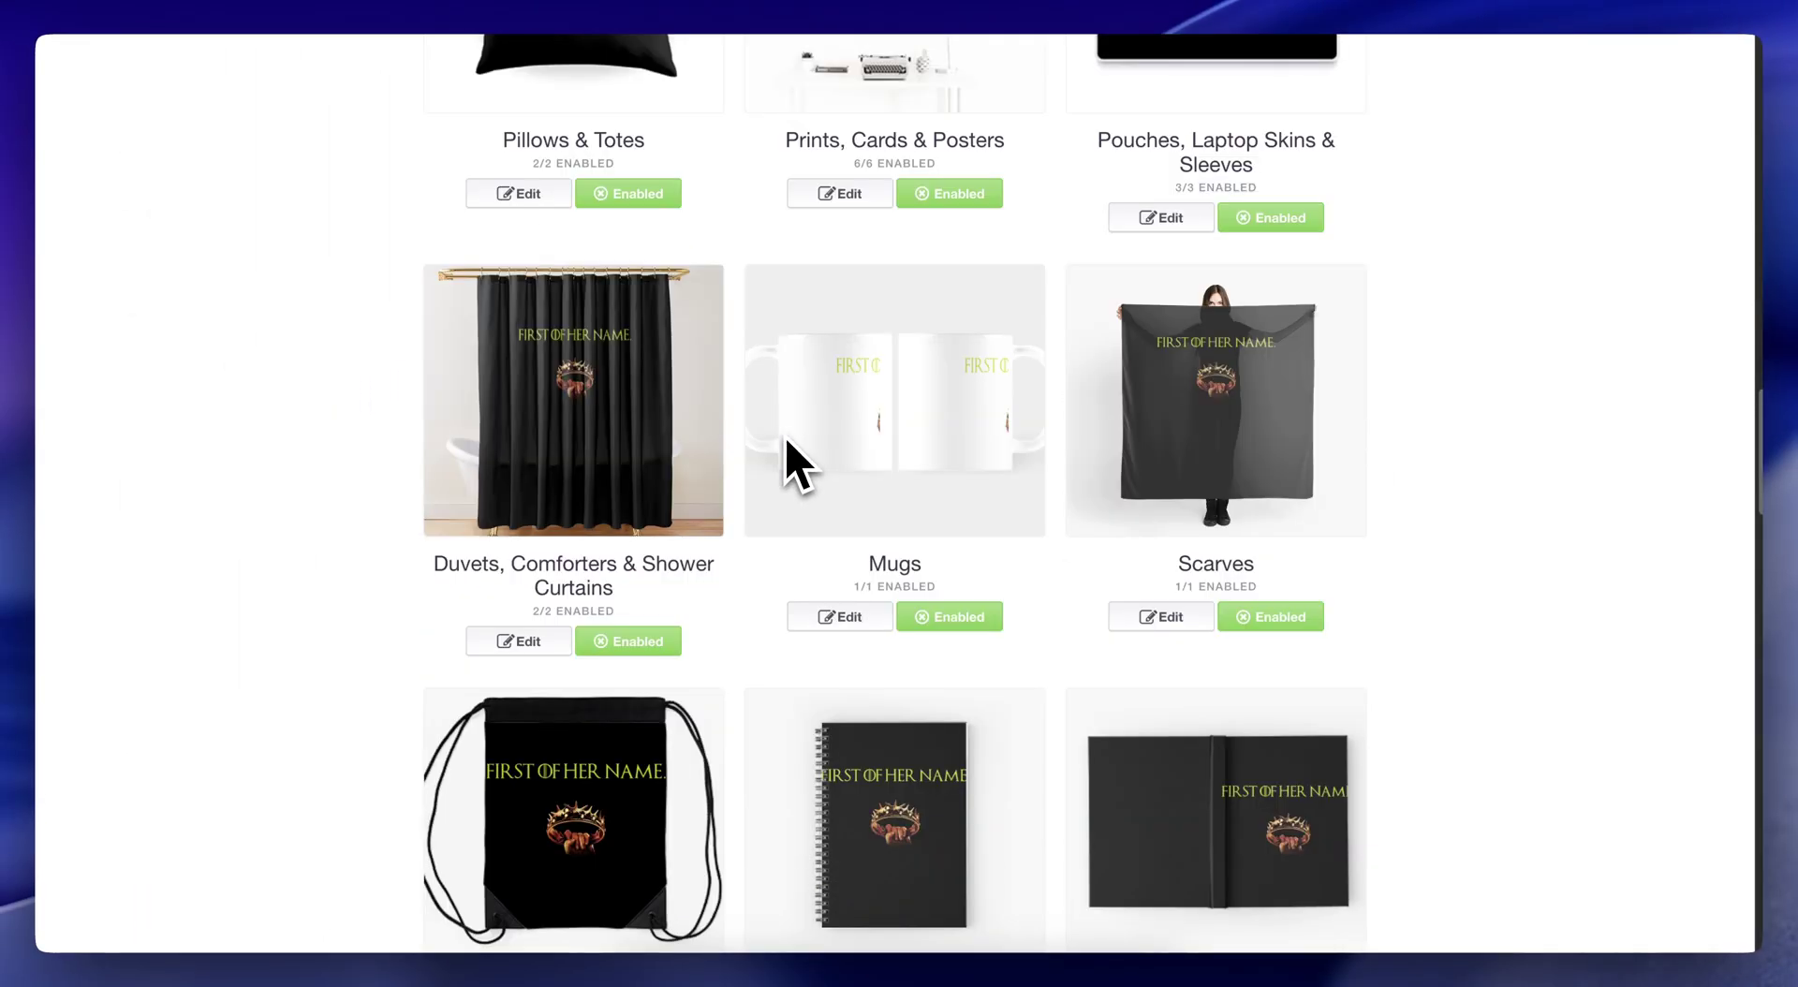
scroll(795, 465, "up", 15)
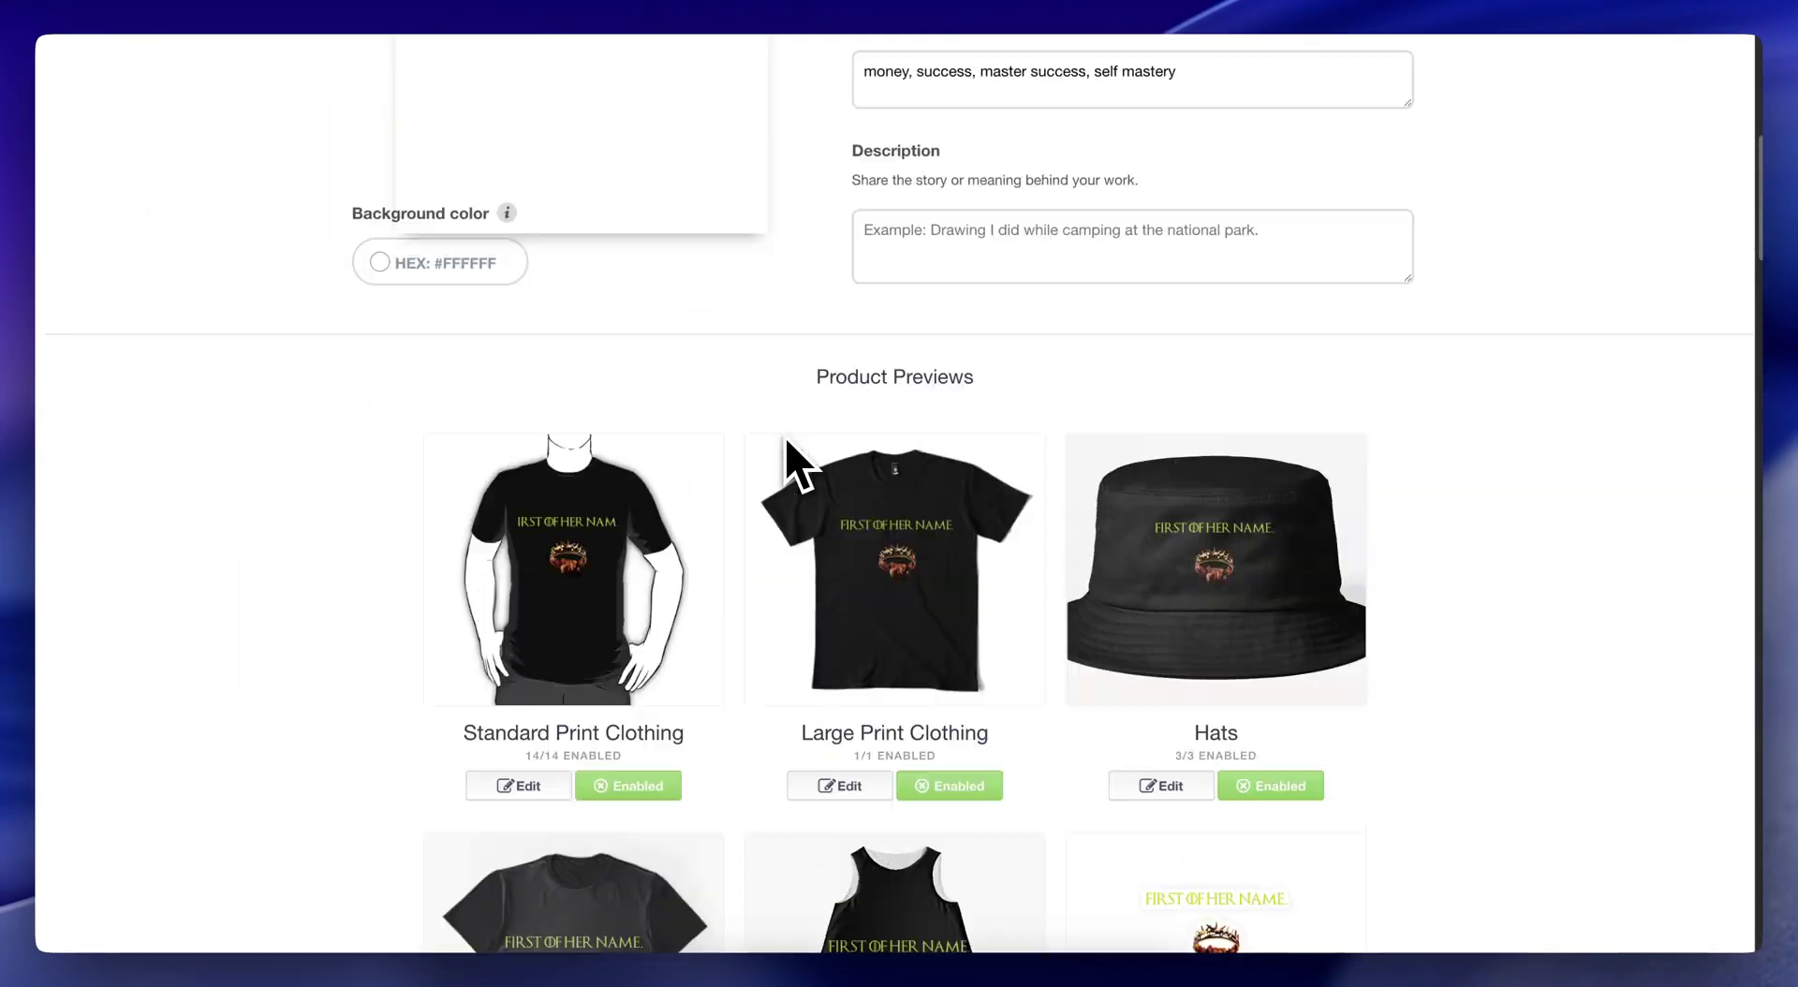
scroll(795, 465, "down", 5)
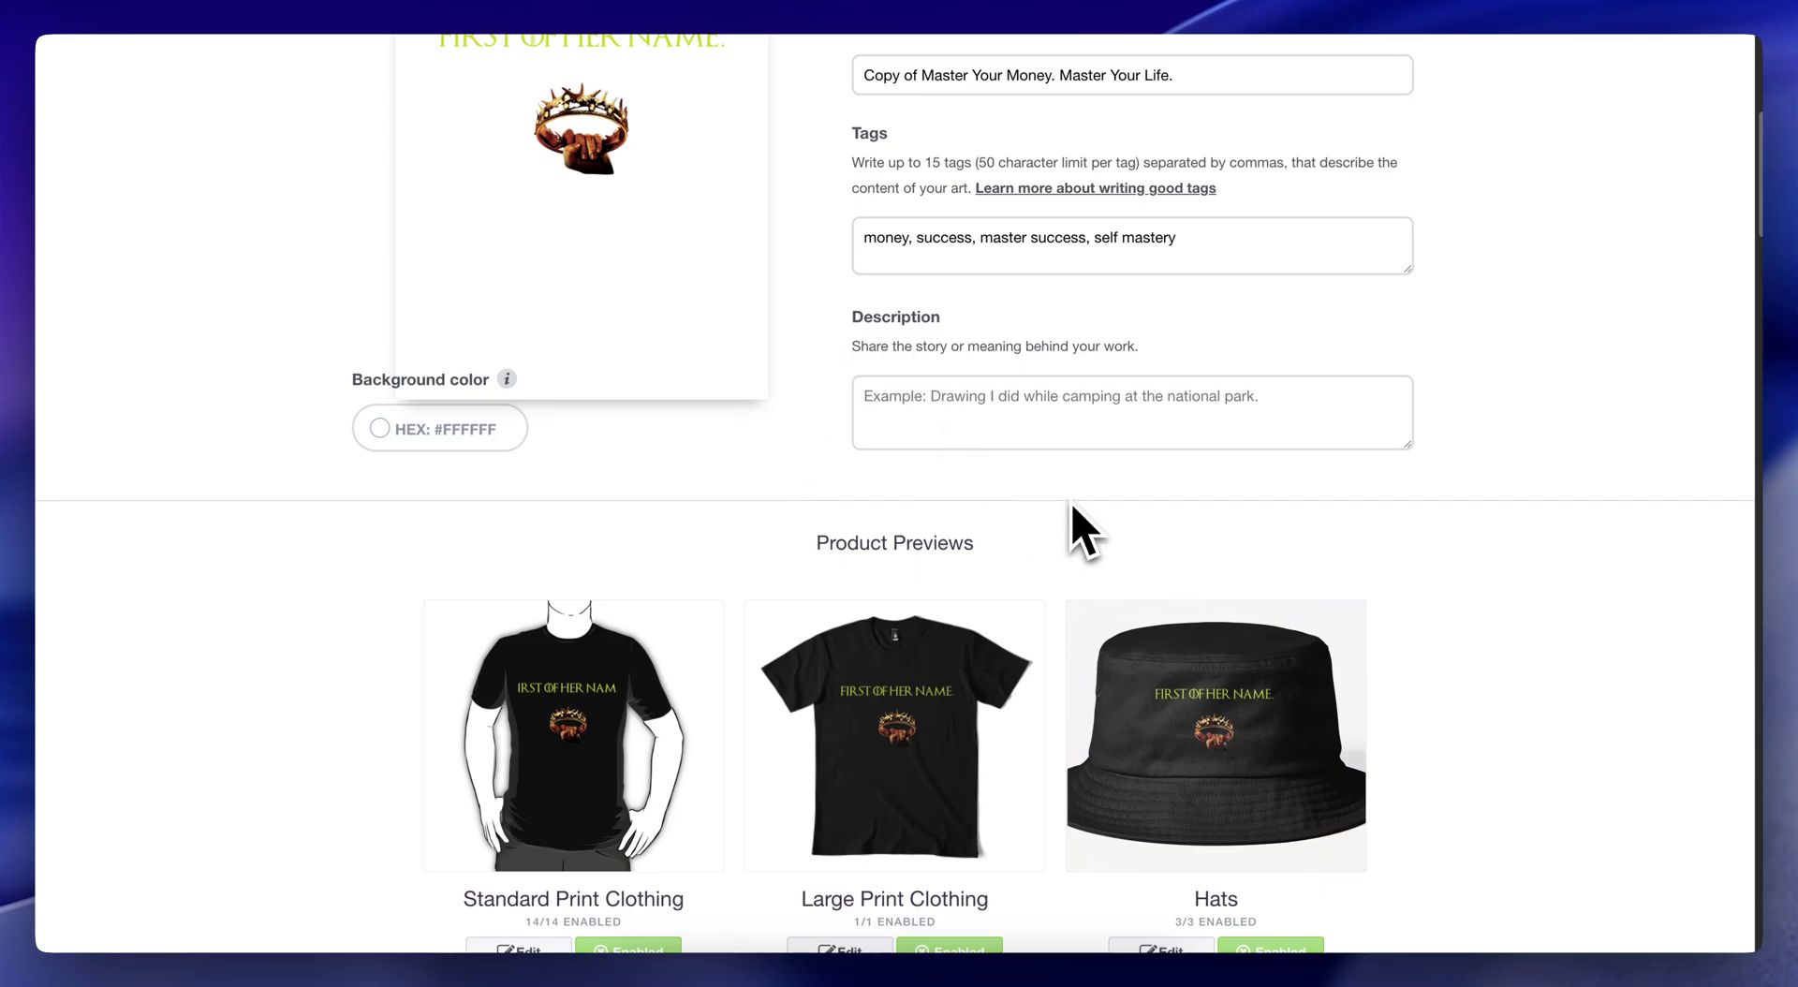
scroll(1073, 506, "up", 2)
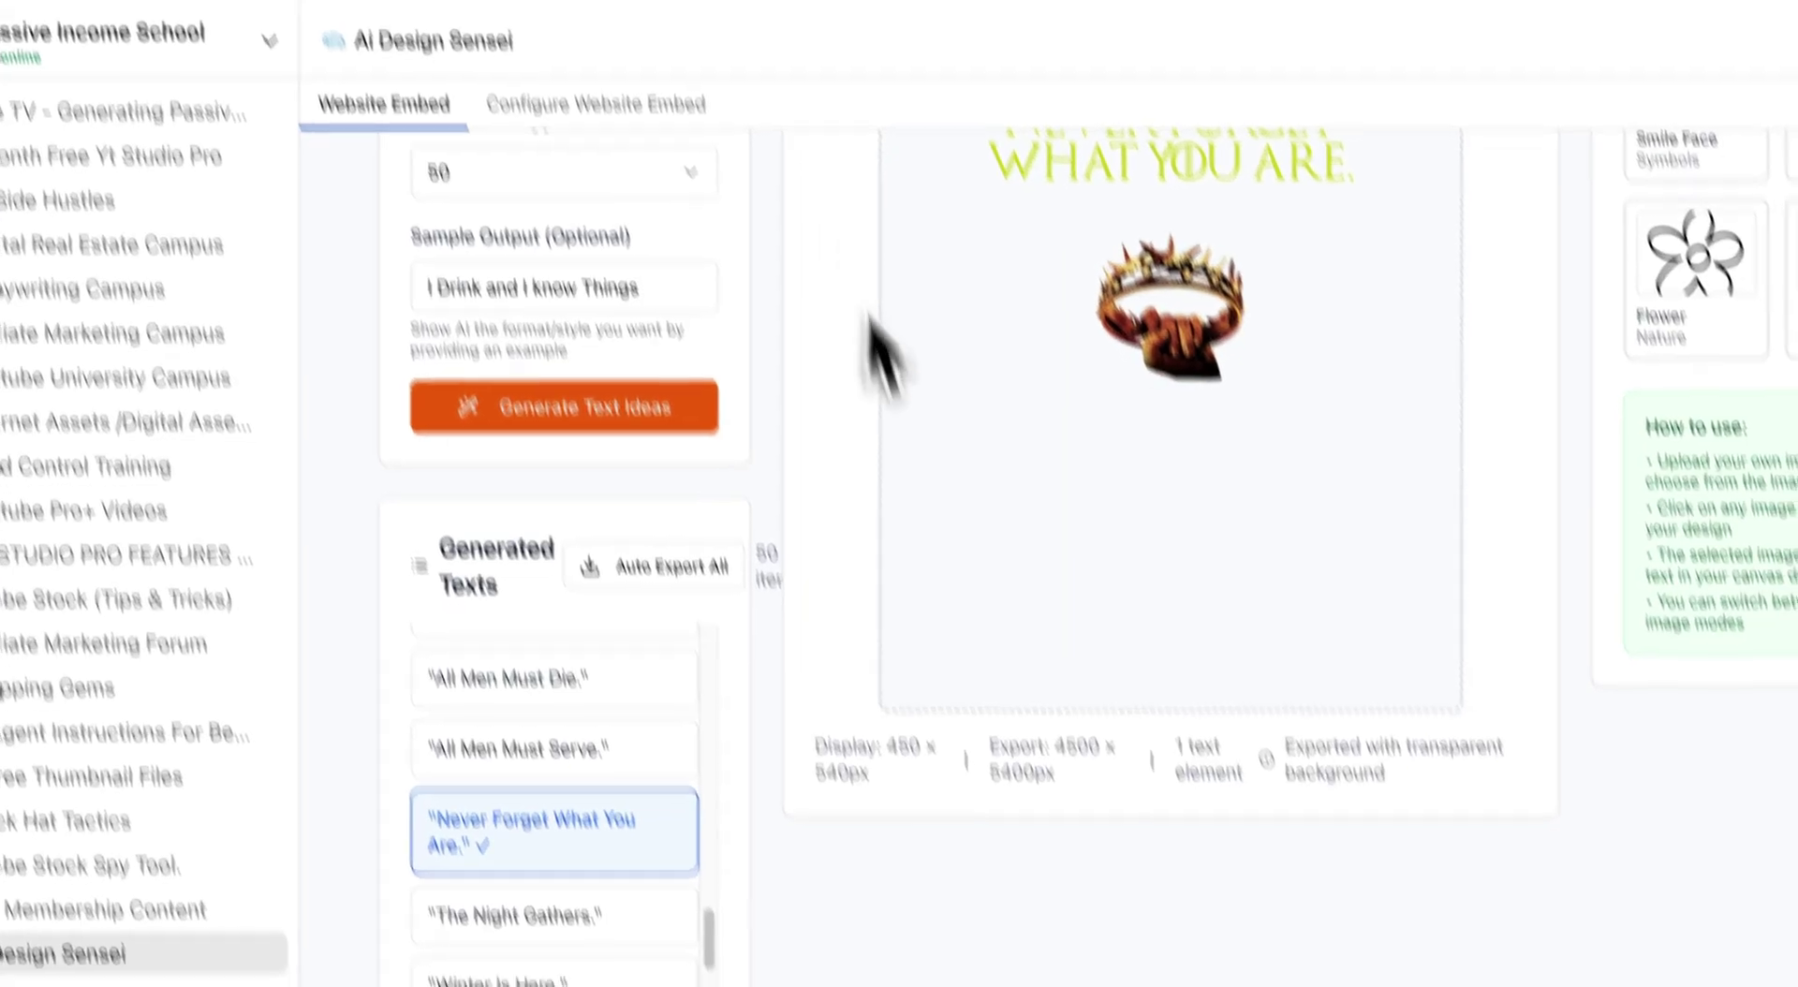
scroll(1043, 668, "up", 5)
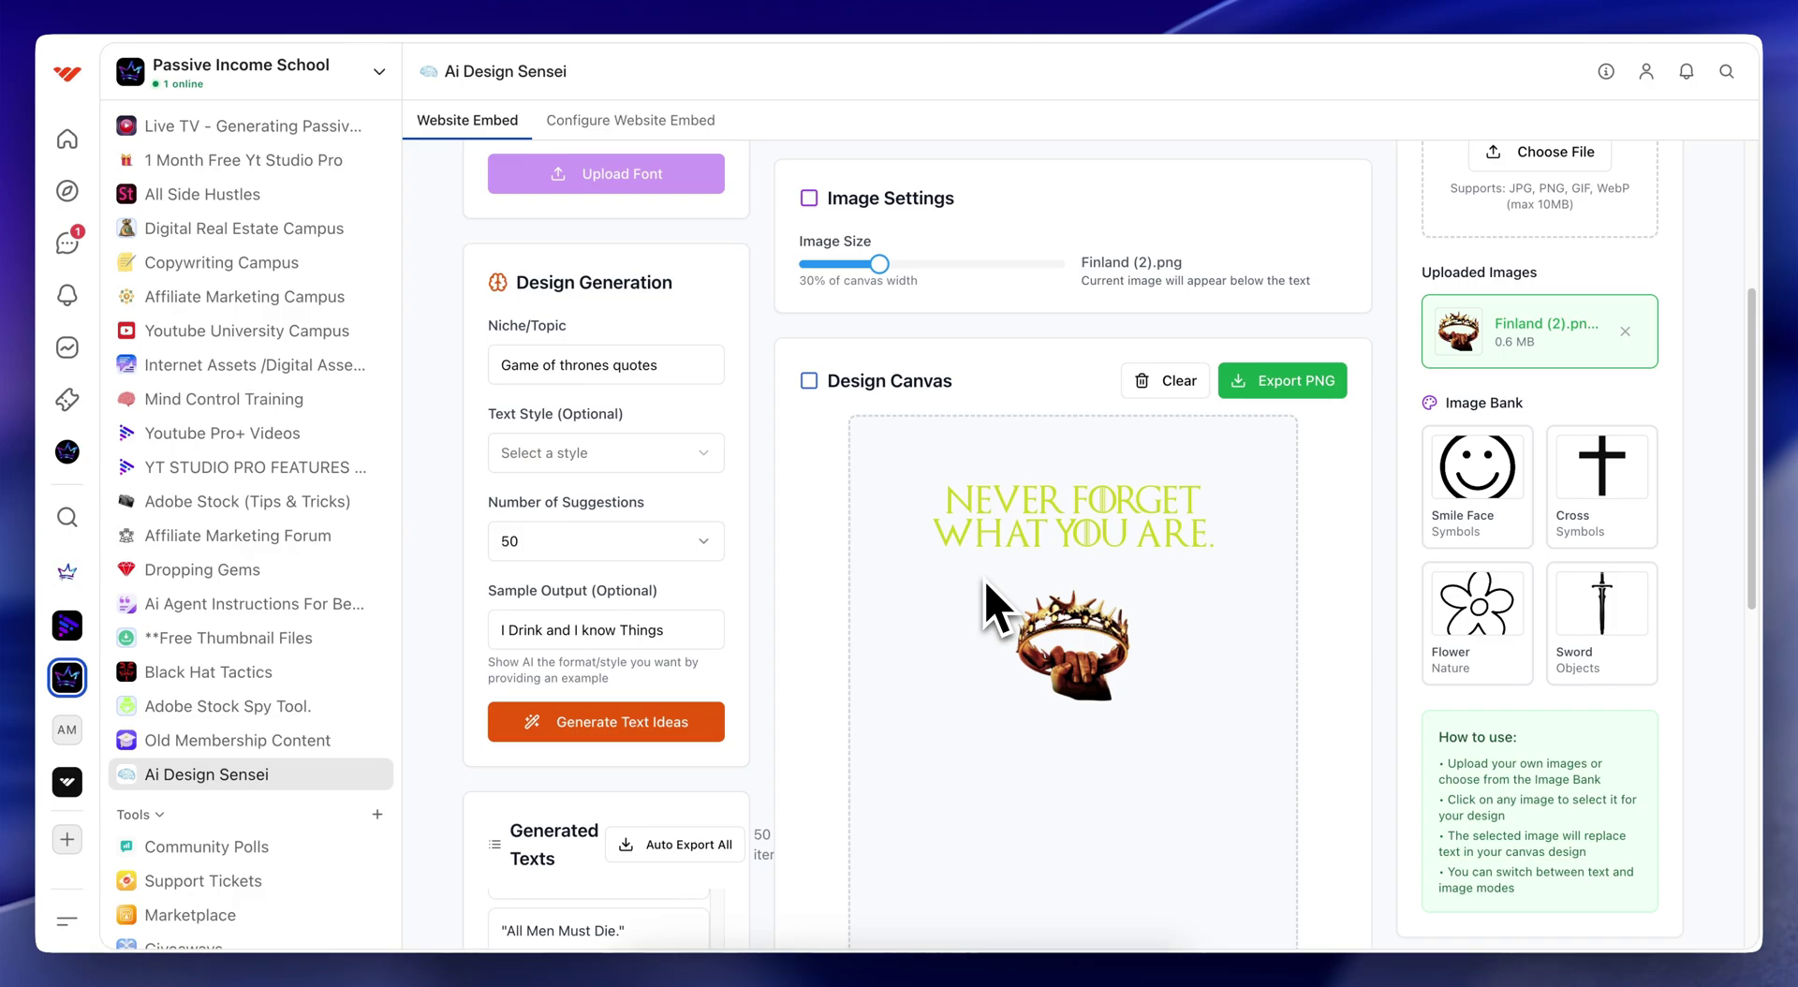
Set the quote's Outline Width to 2px and its outline colour to black (#000000)
scroll(984, 599, "up", 5)
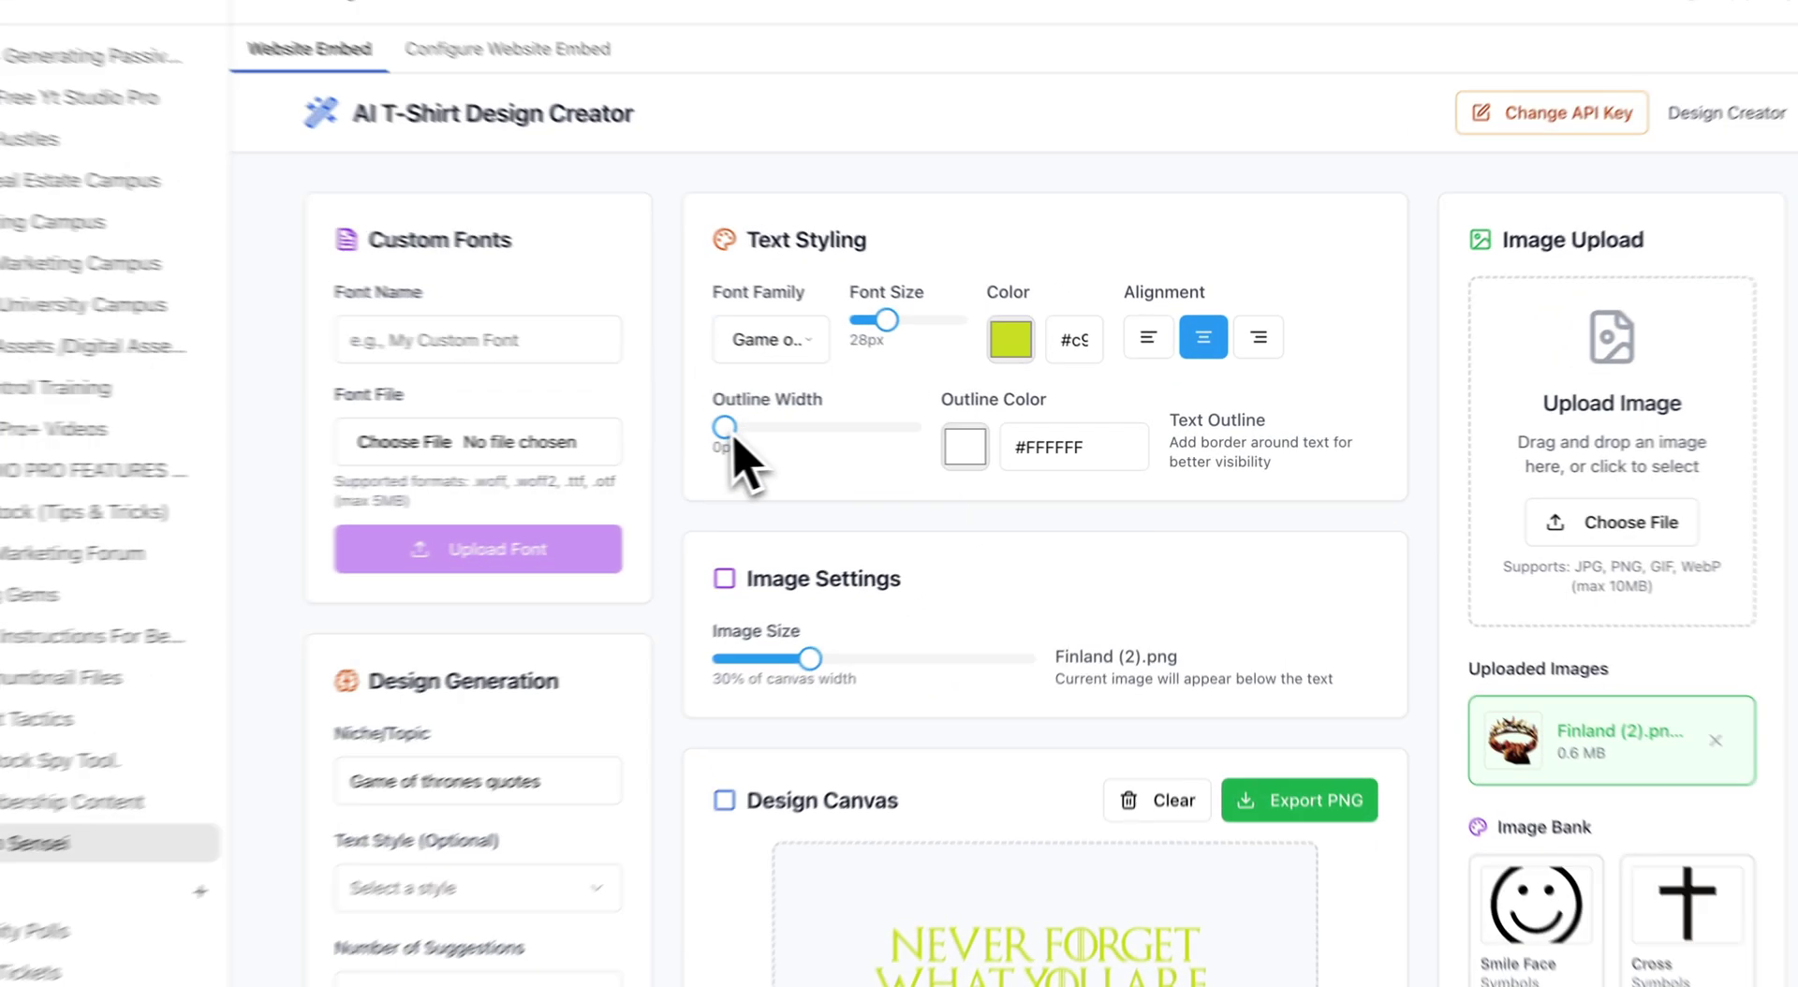
left_click_drag(810, 432, 838, 432)
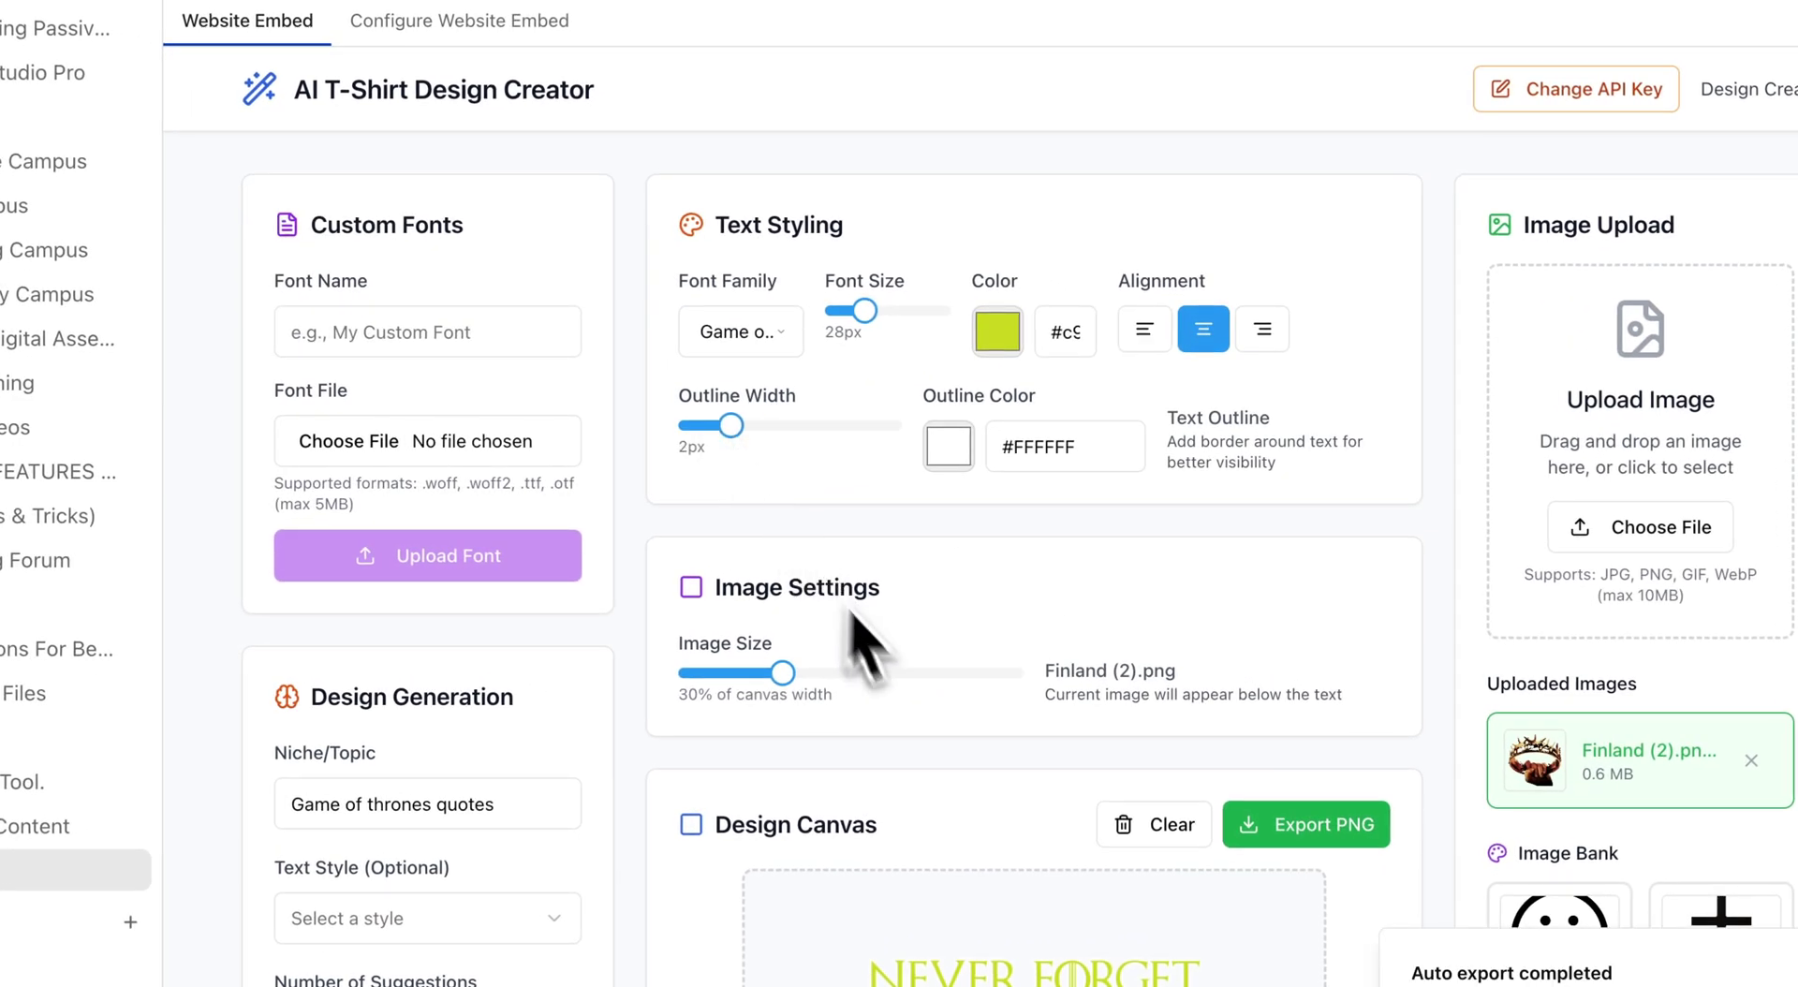
left_click(948, 446)
left_click_drag(964, 505, 927, 651)
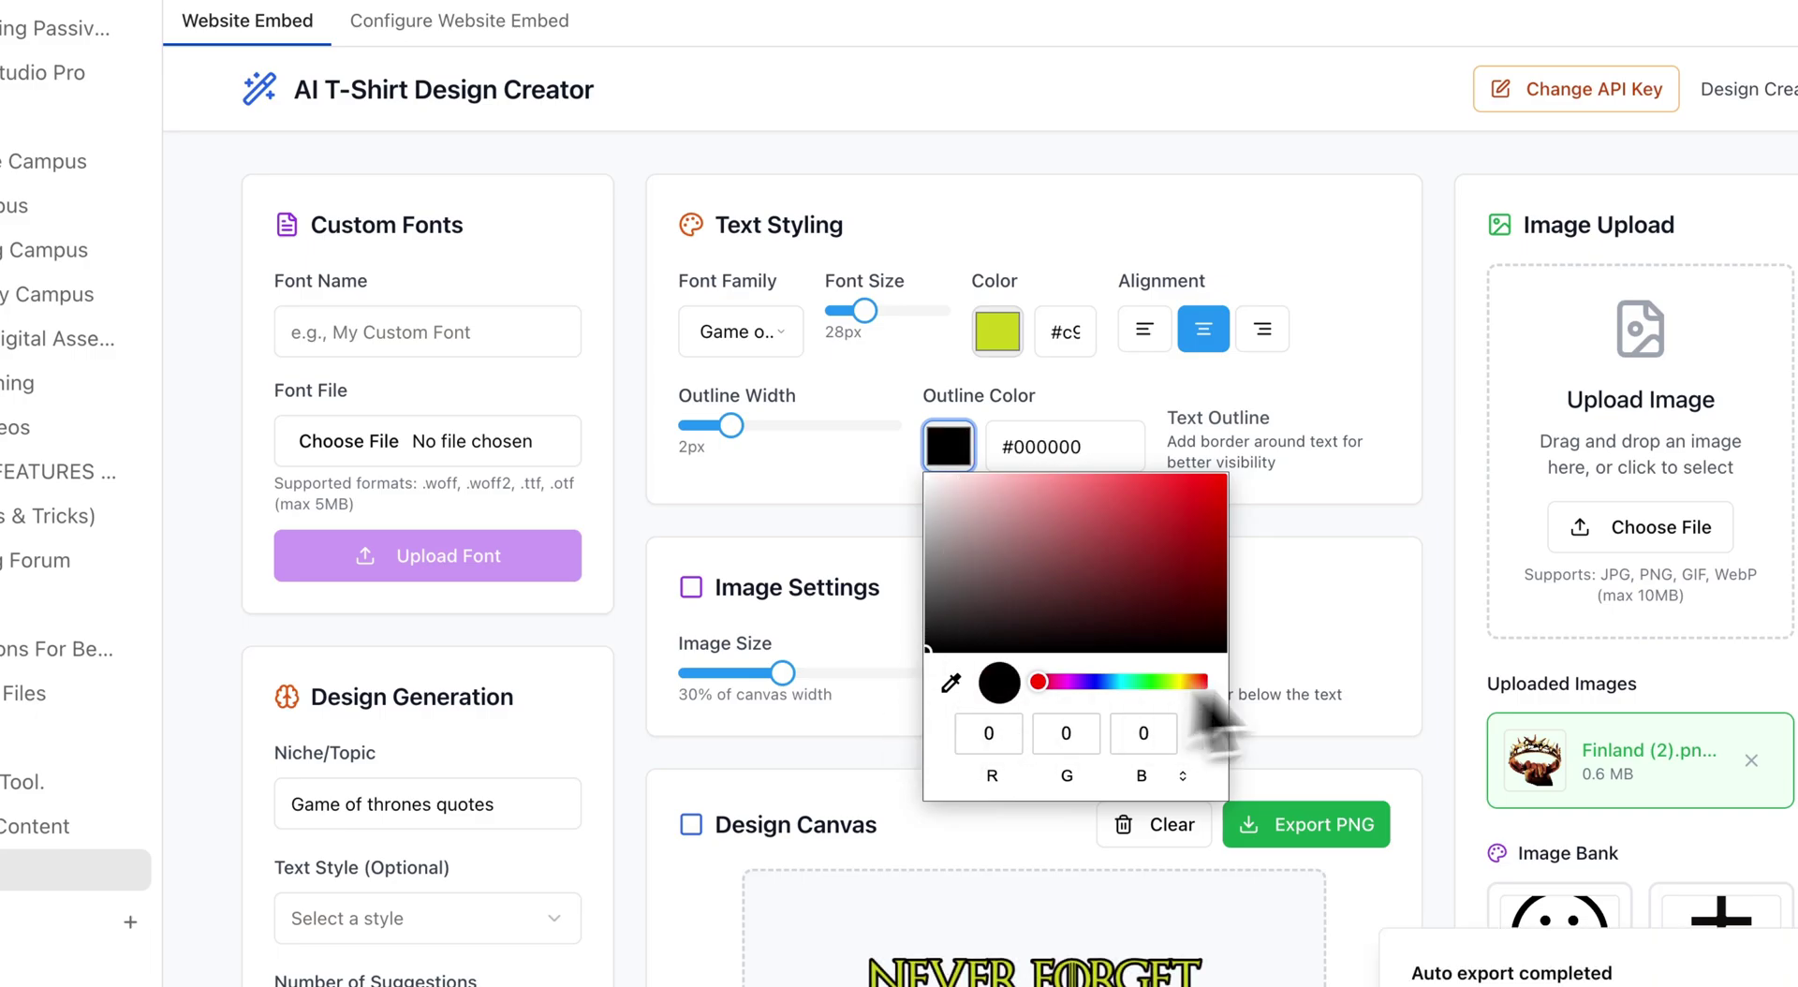
left_click(1367, 707)
scroll(1367, 707, "down", 5)
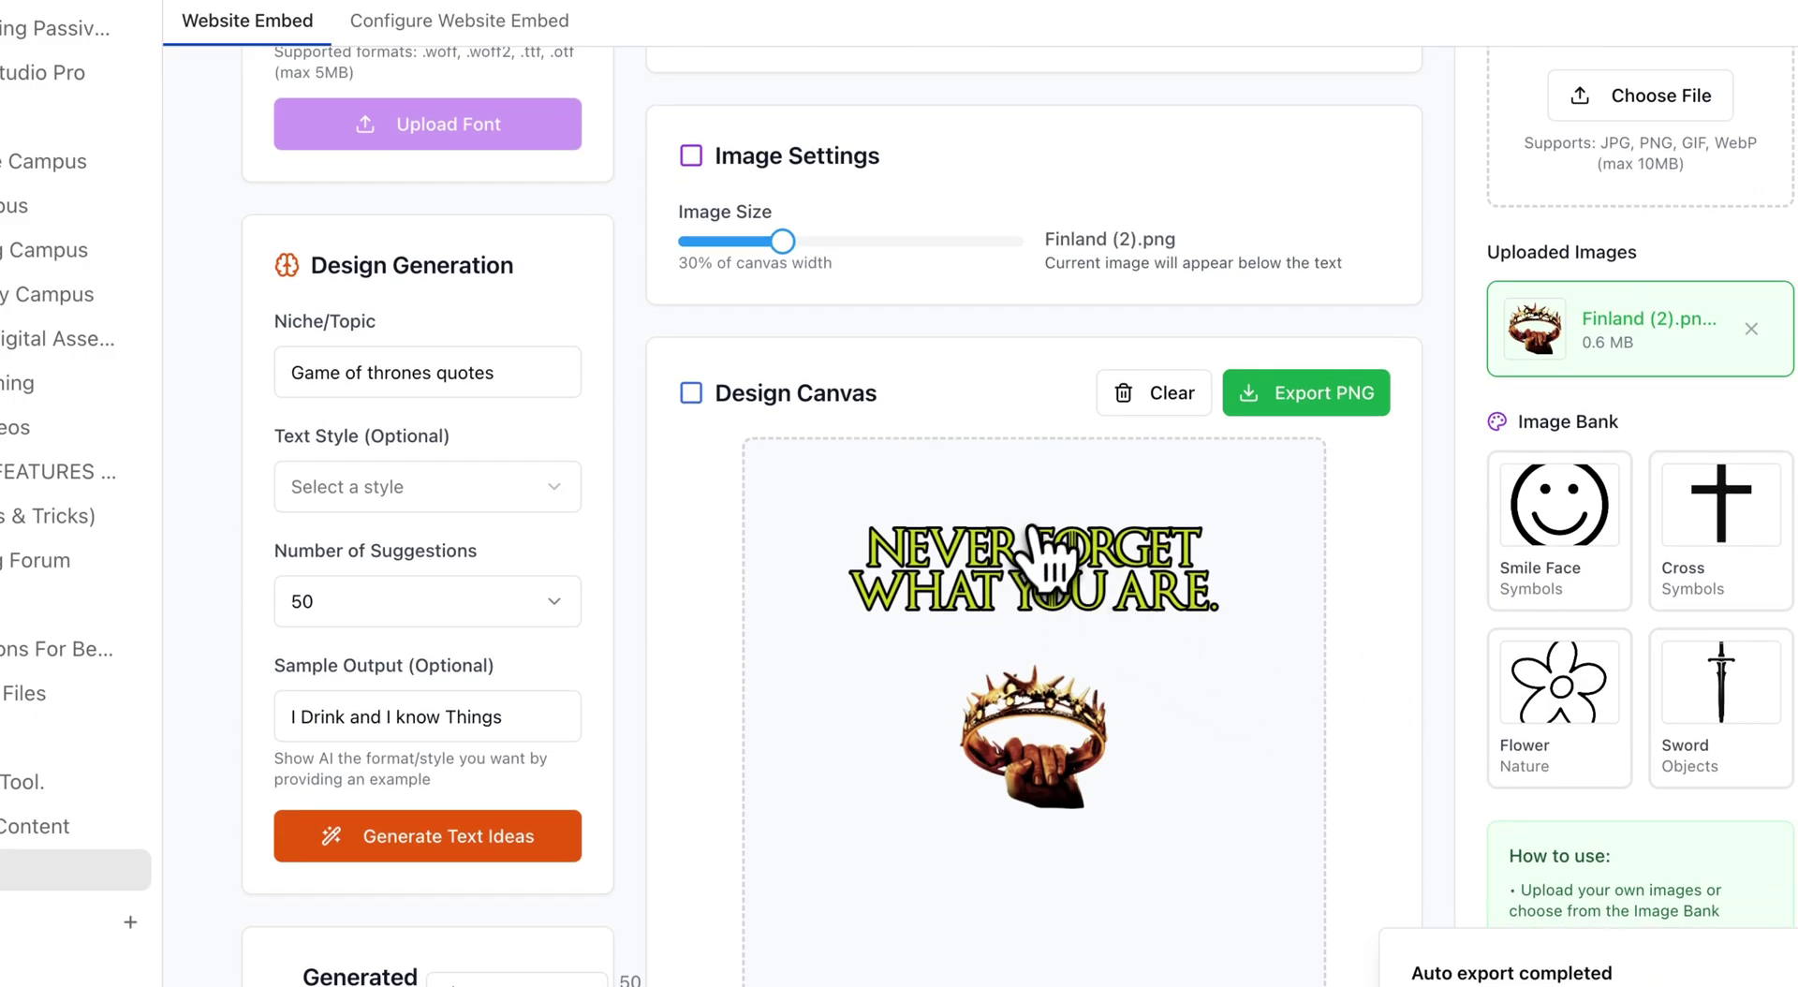
scroll(1044, 552, "up", 4)
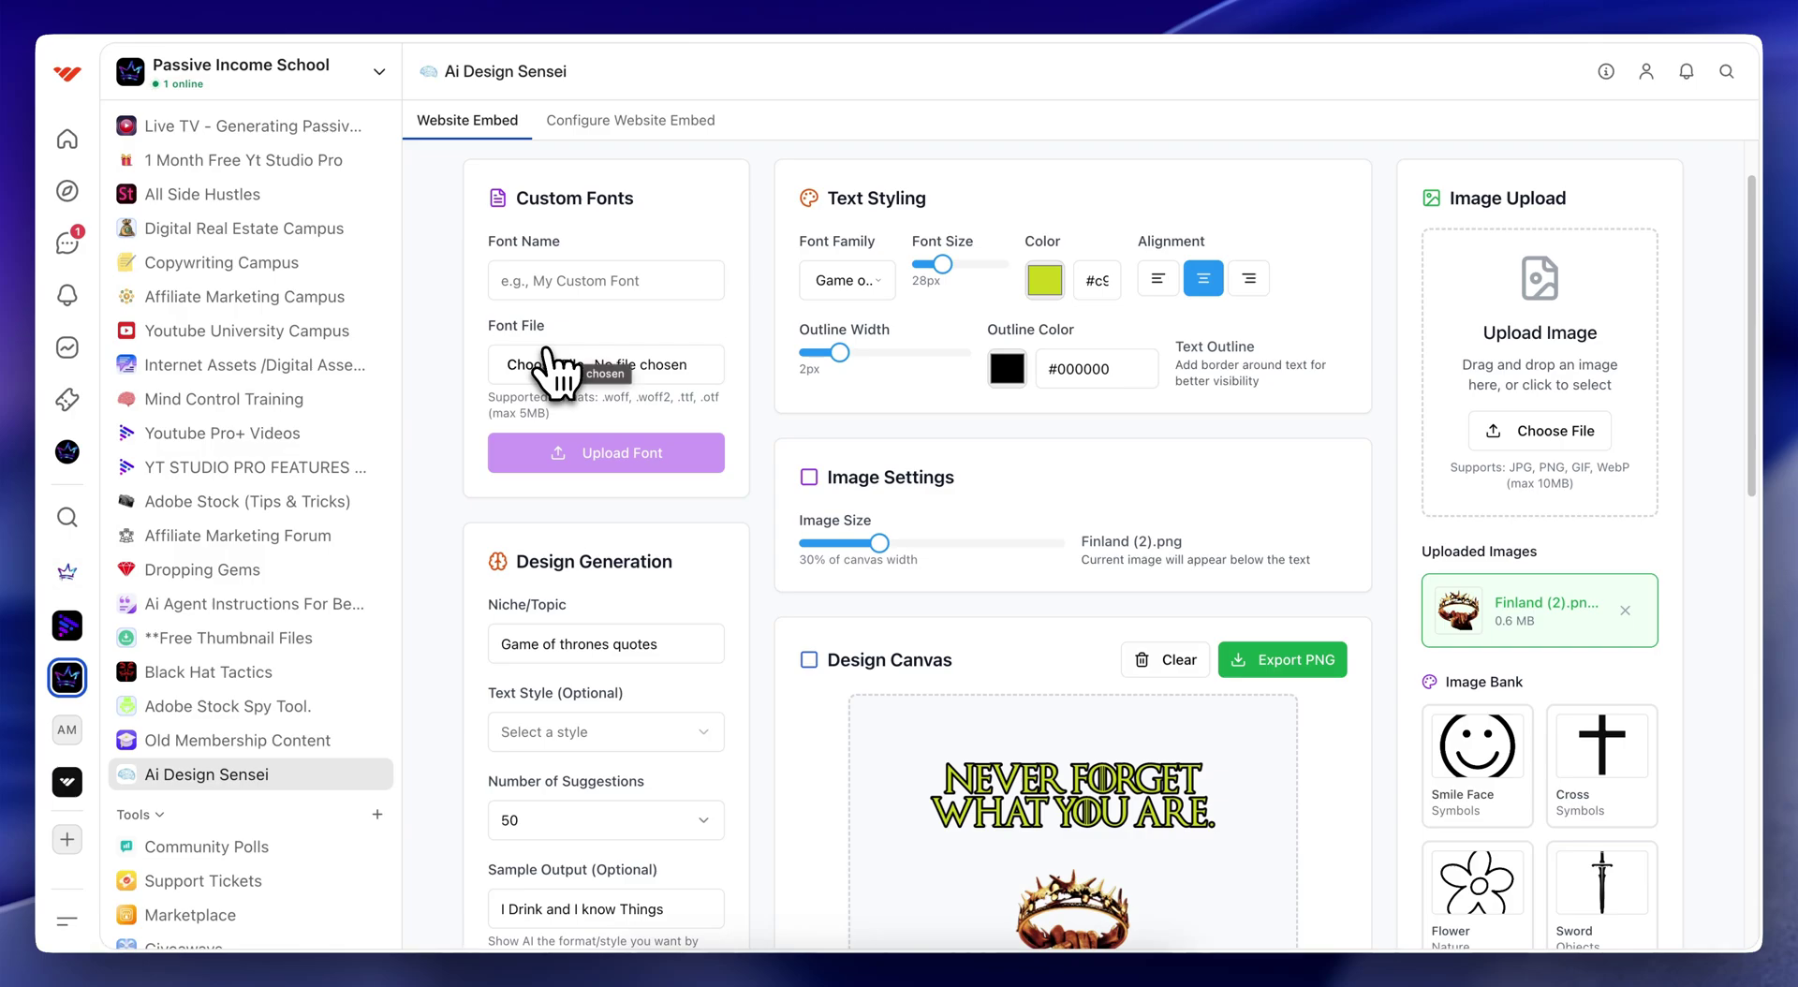
scroll(1001, 670, "down", 3)
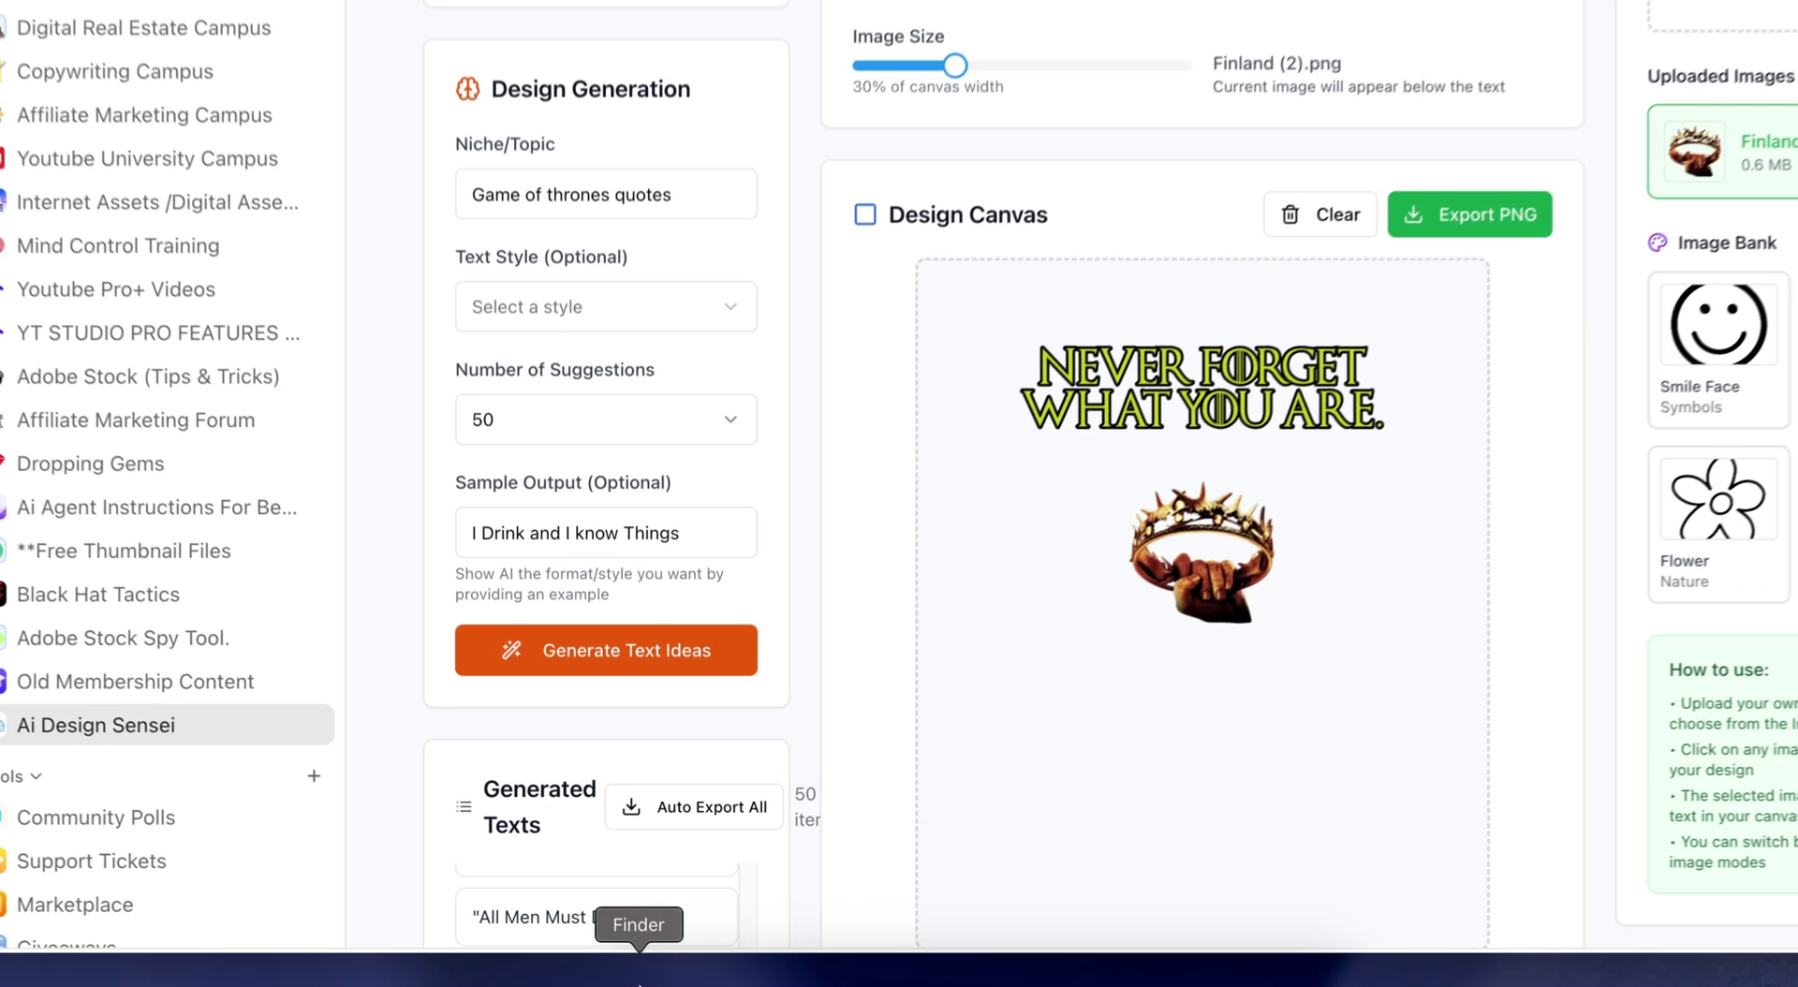
Open Downloads and view the enduring inner calm PNG in Preview, then close it
left_click(631, 969)
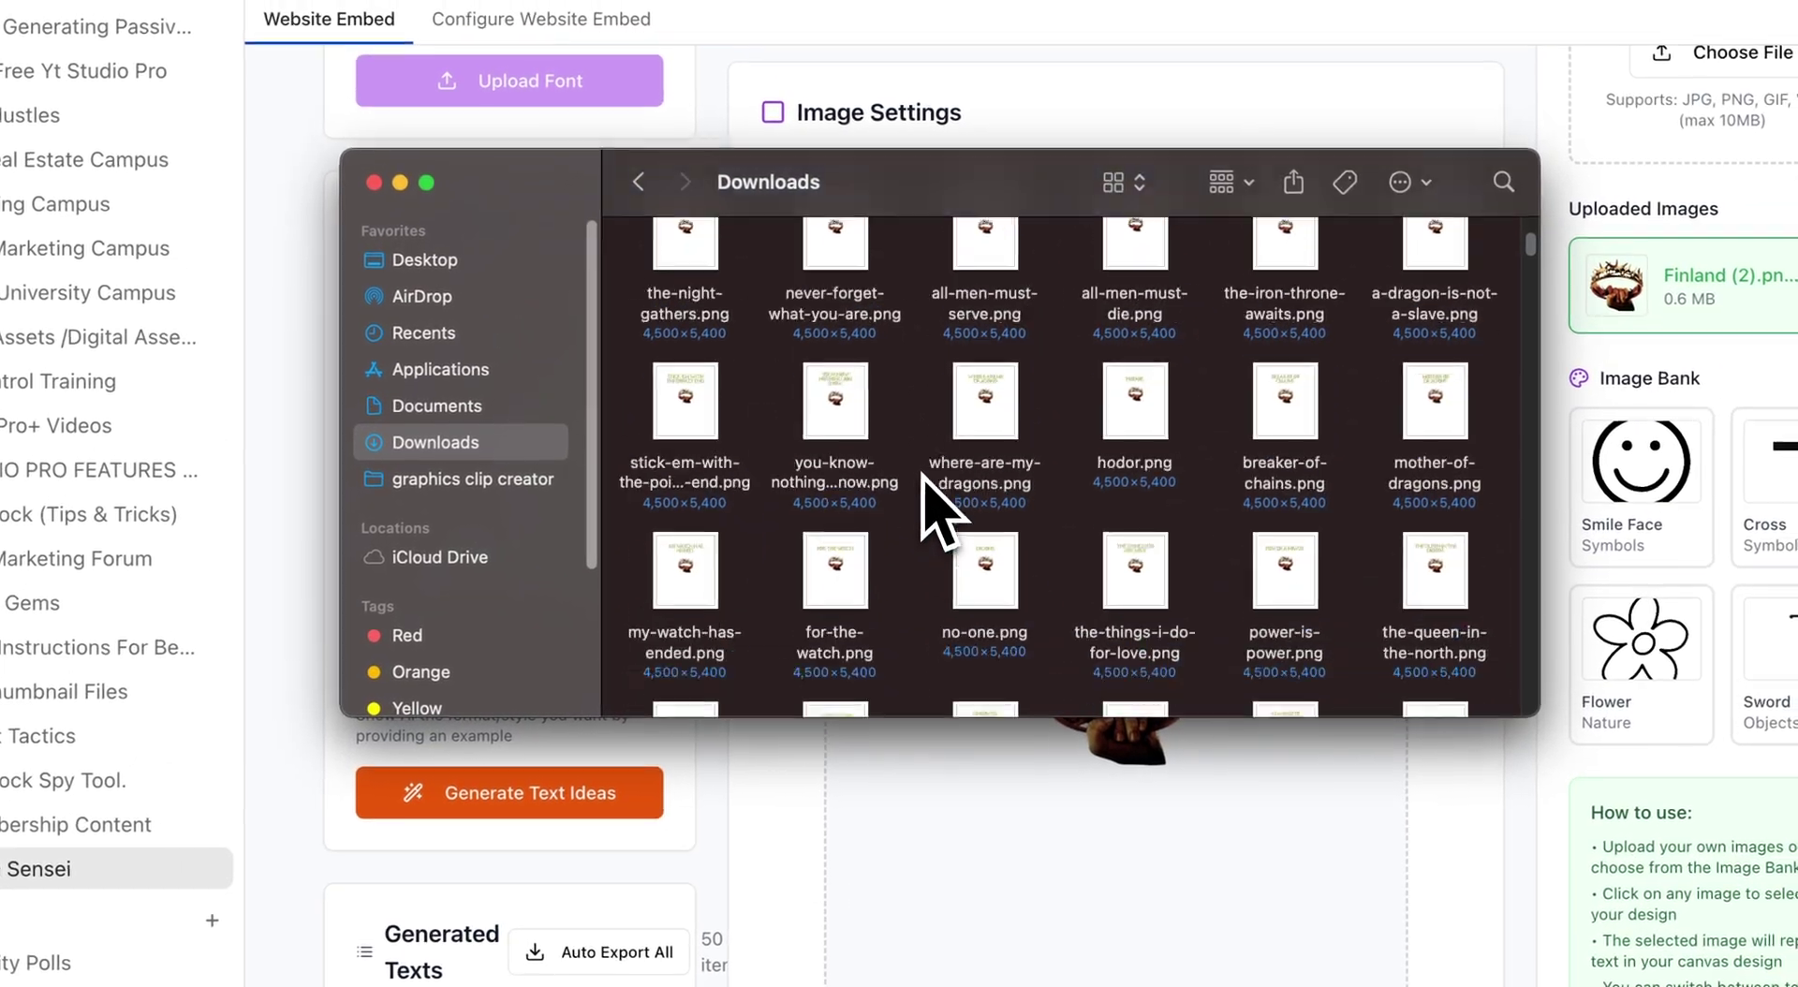
scroll(923, 473, "down", 10)
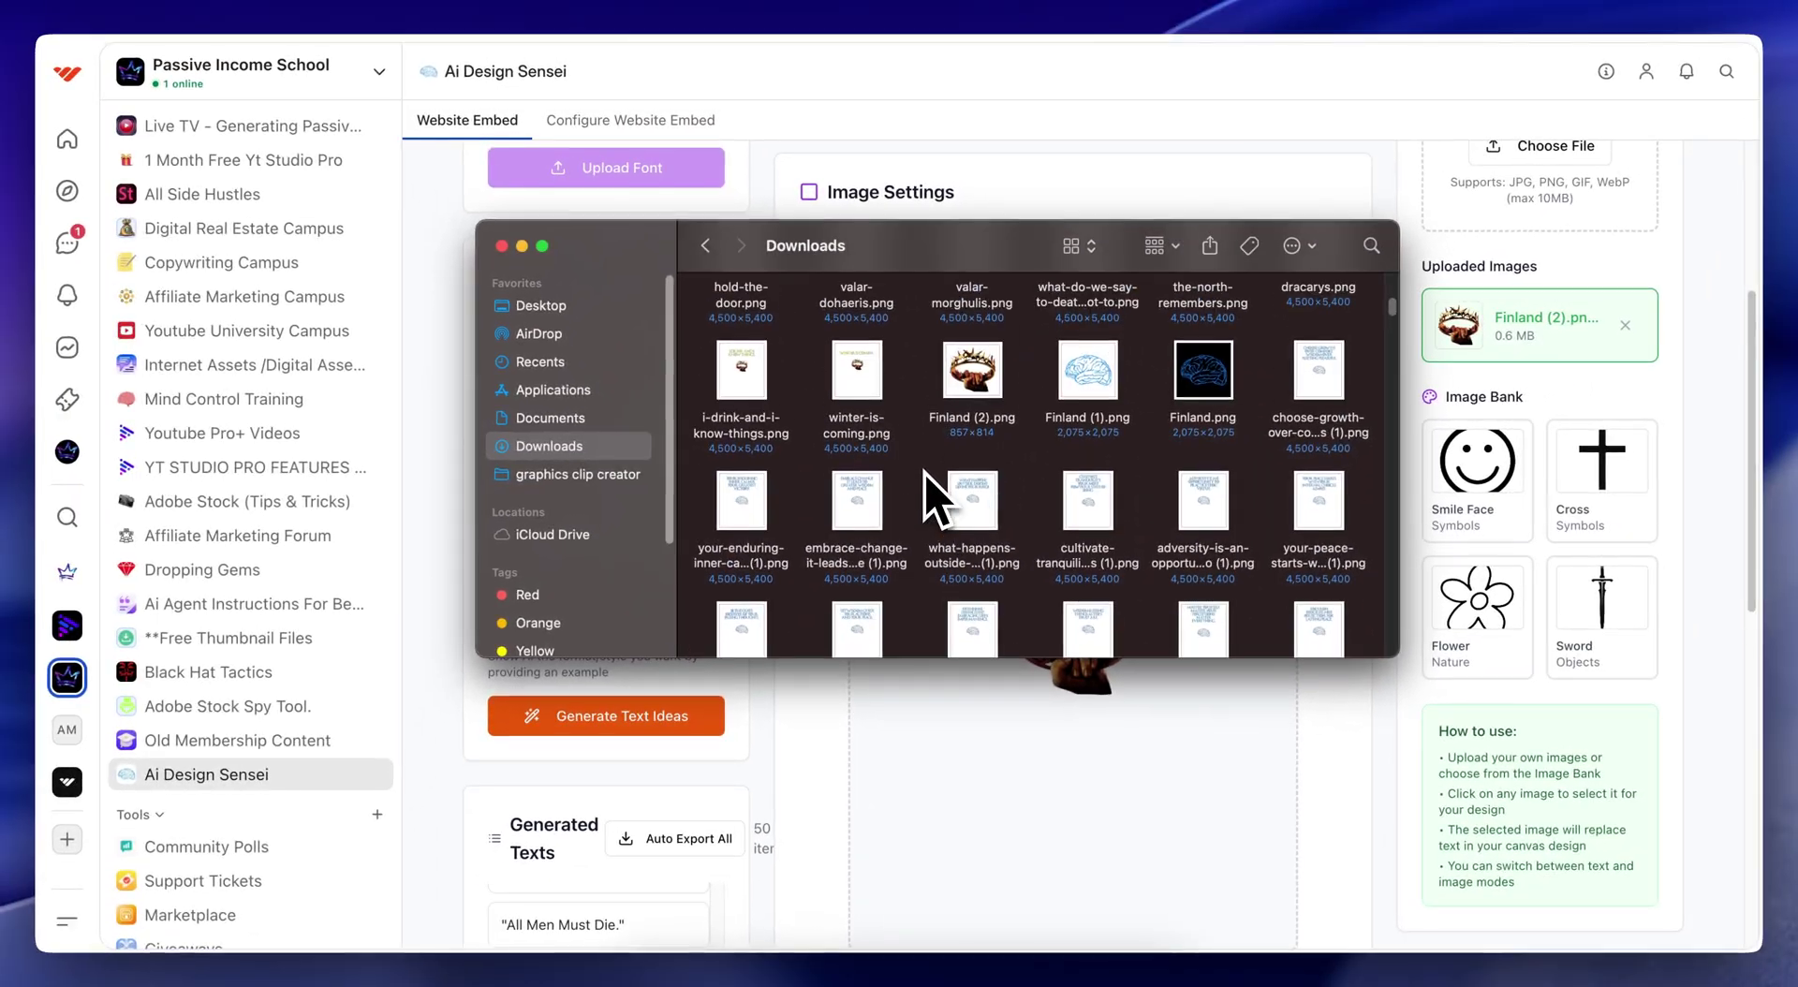
scroll(925, 478, "down", 5)
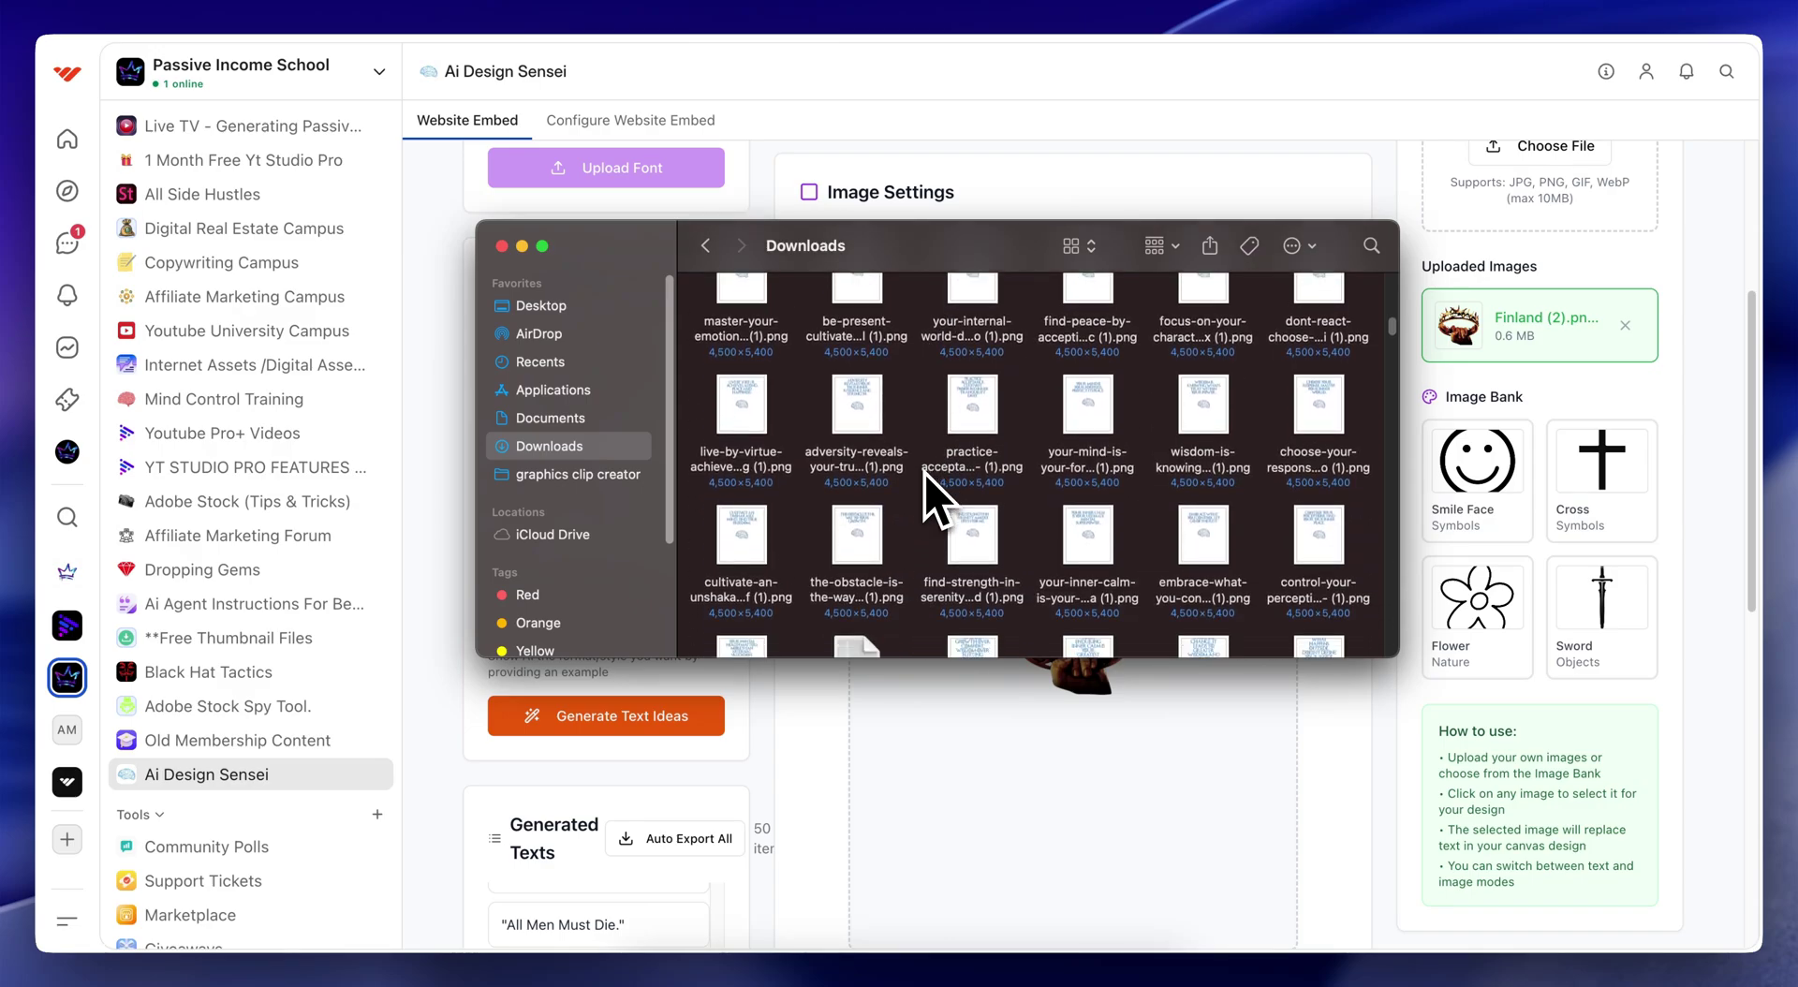
scroll(927, 477, "down", 3)
double_click(1091, 318)
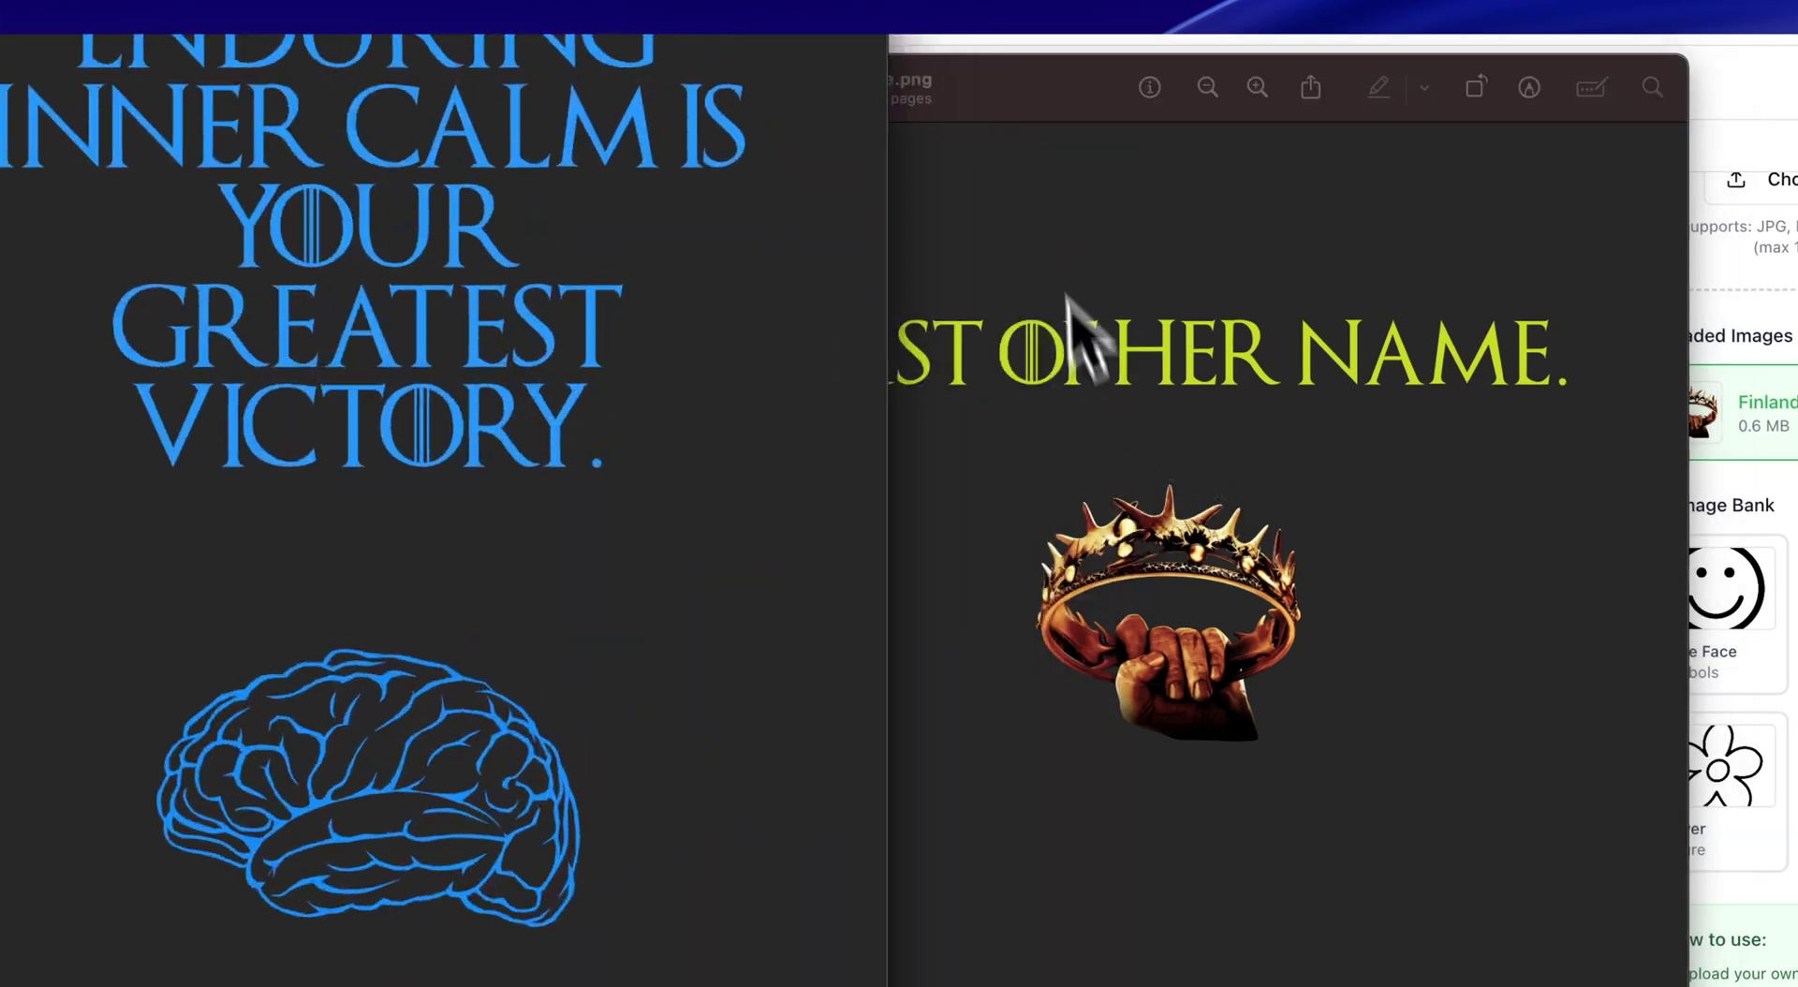
double_click(400, 32)
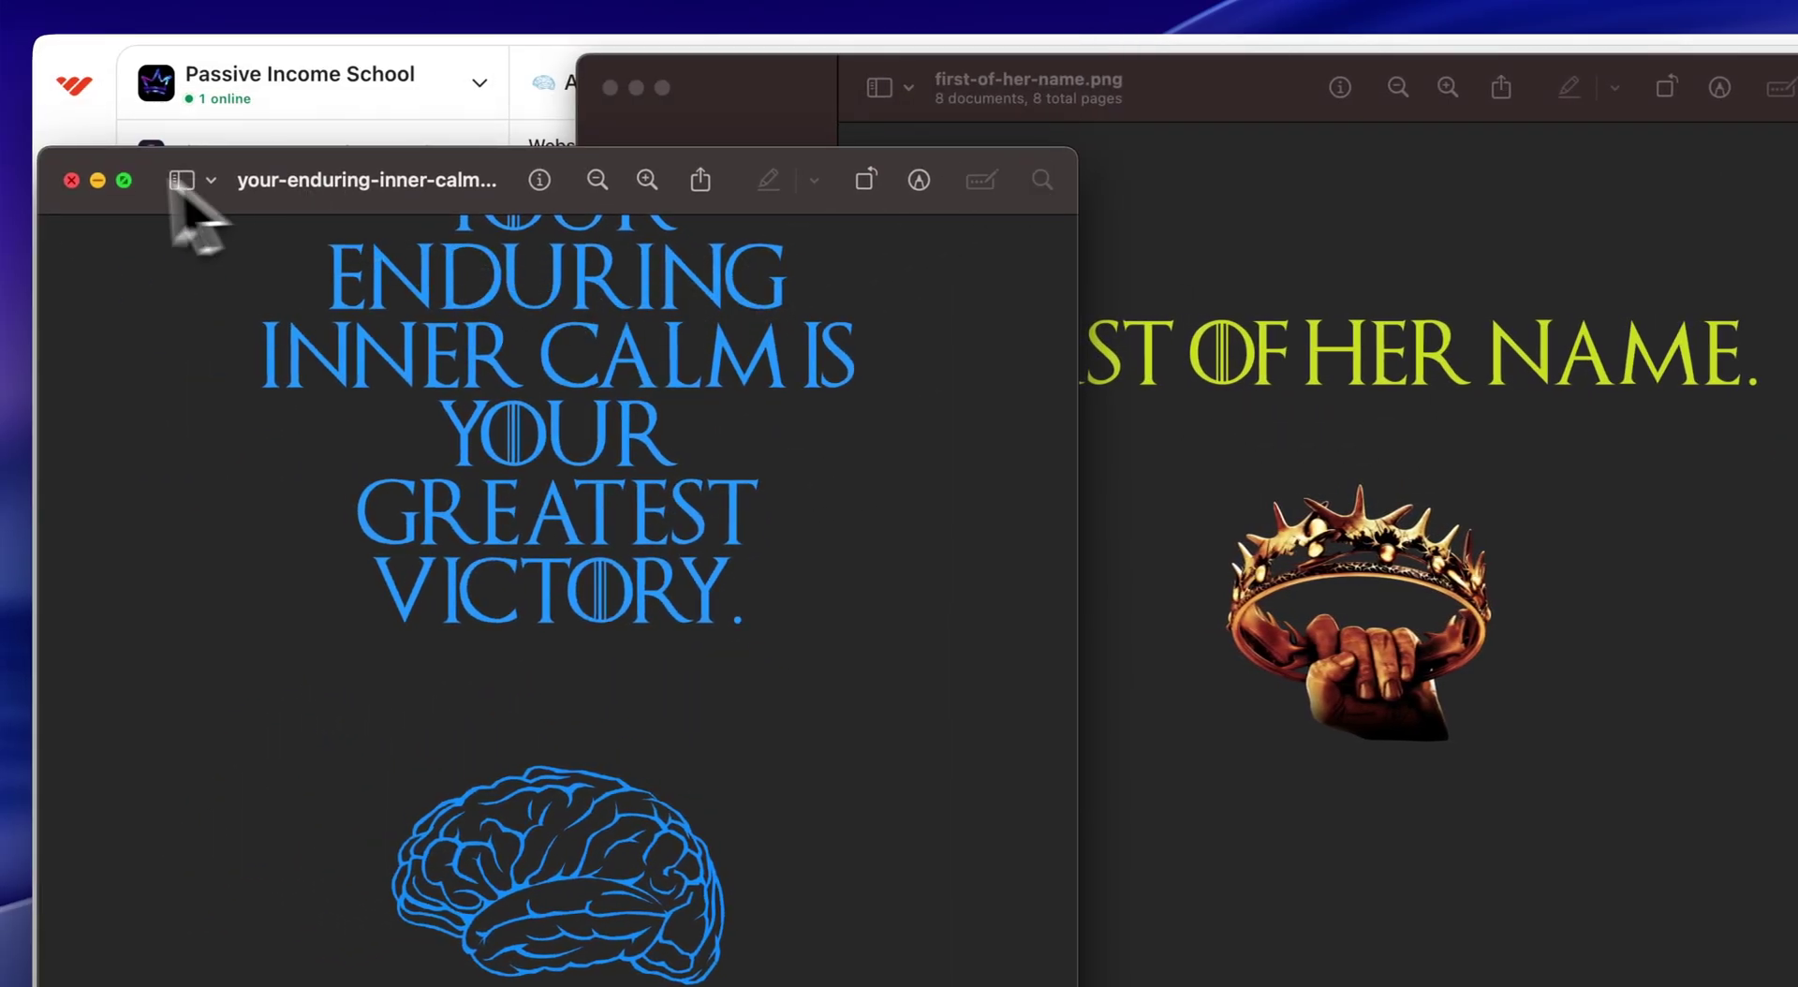
left_click(71, 179)
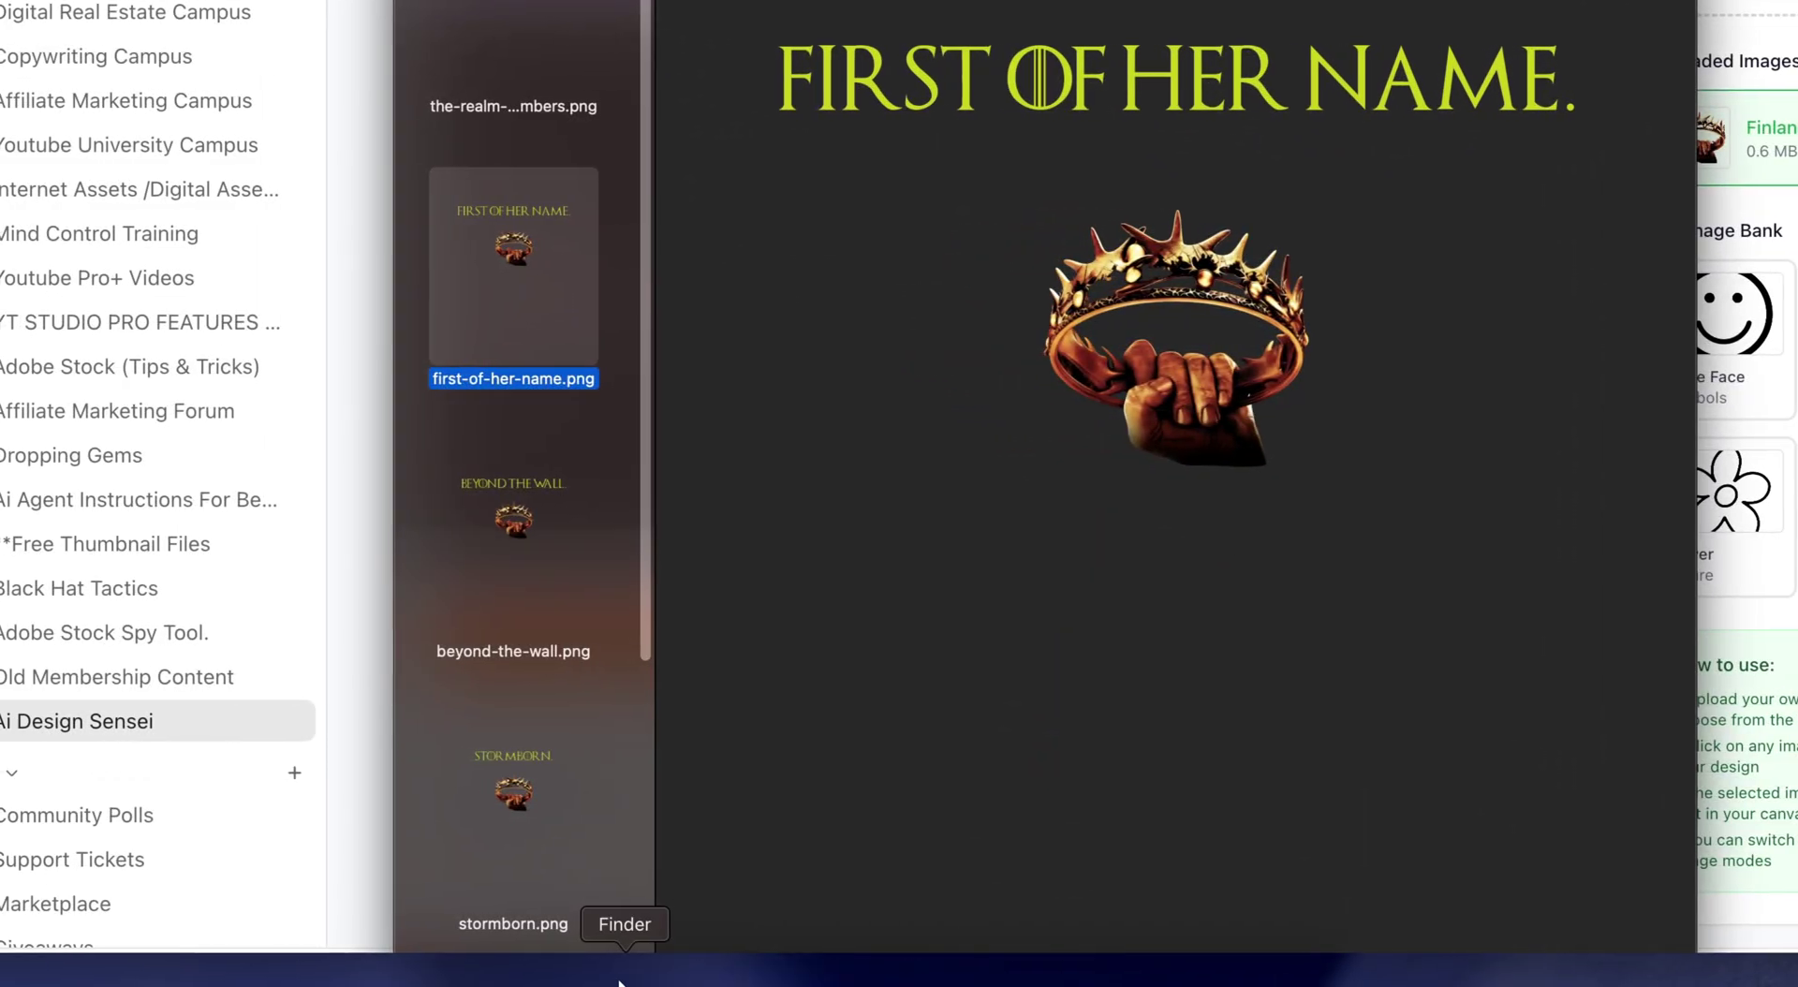
Scroll through the Downloads grid of exported quote PNGs, then close the Finder window
left_click(622, 971)
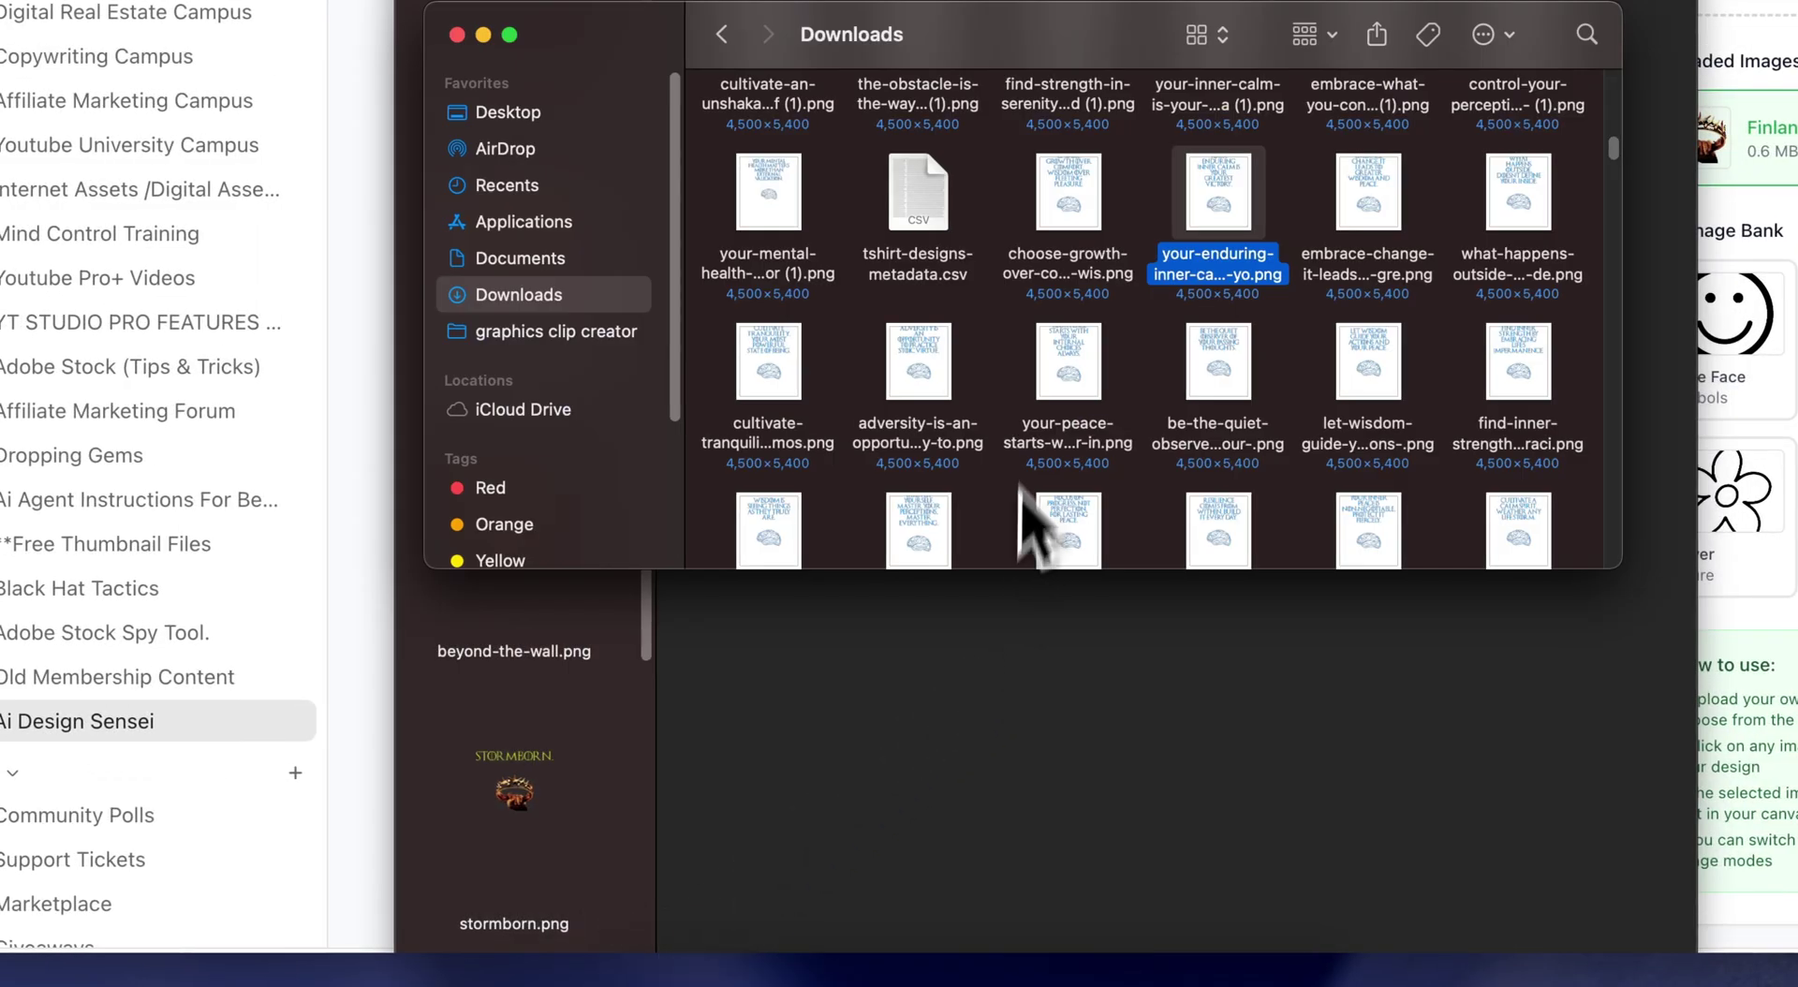
scroll(1036, 412, "down", 10)
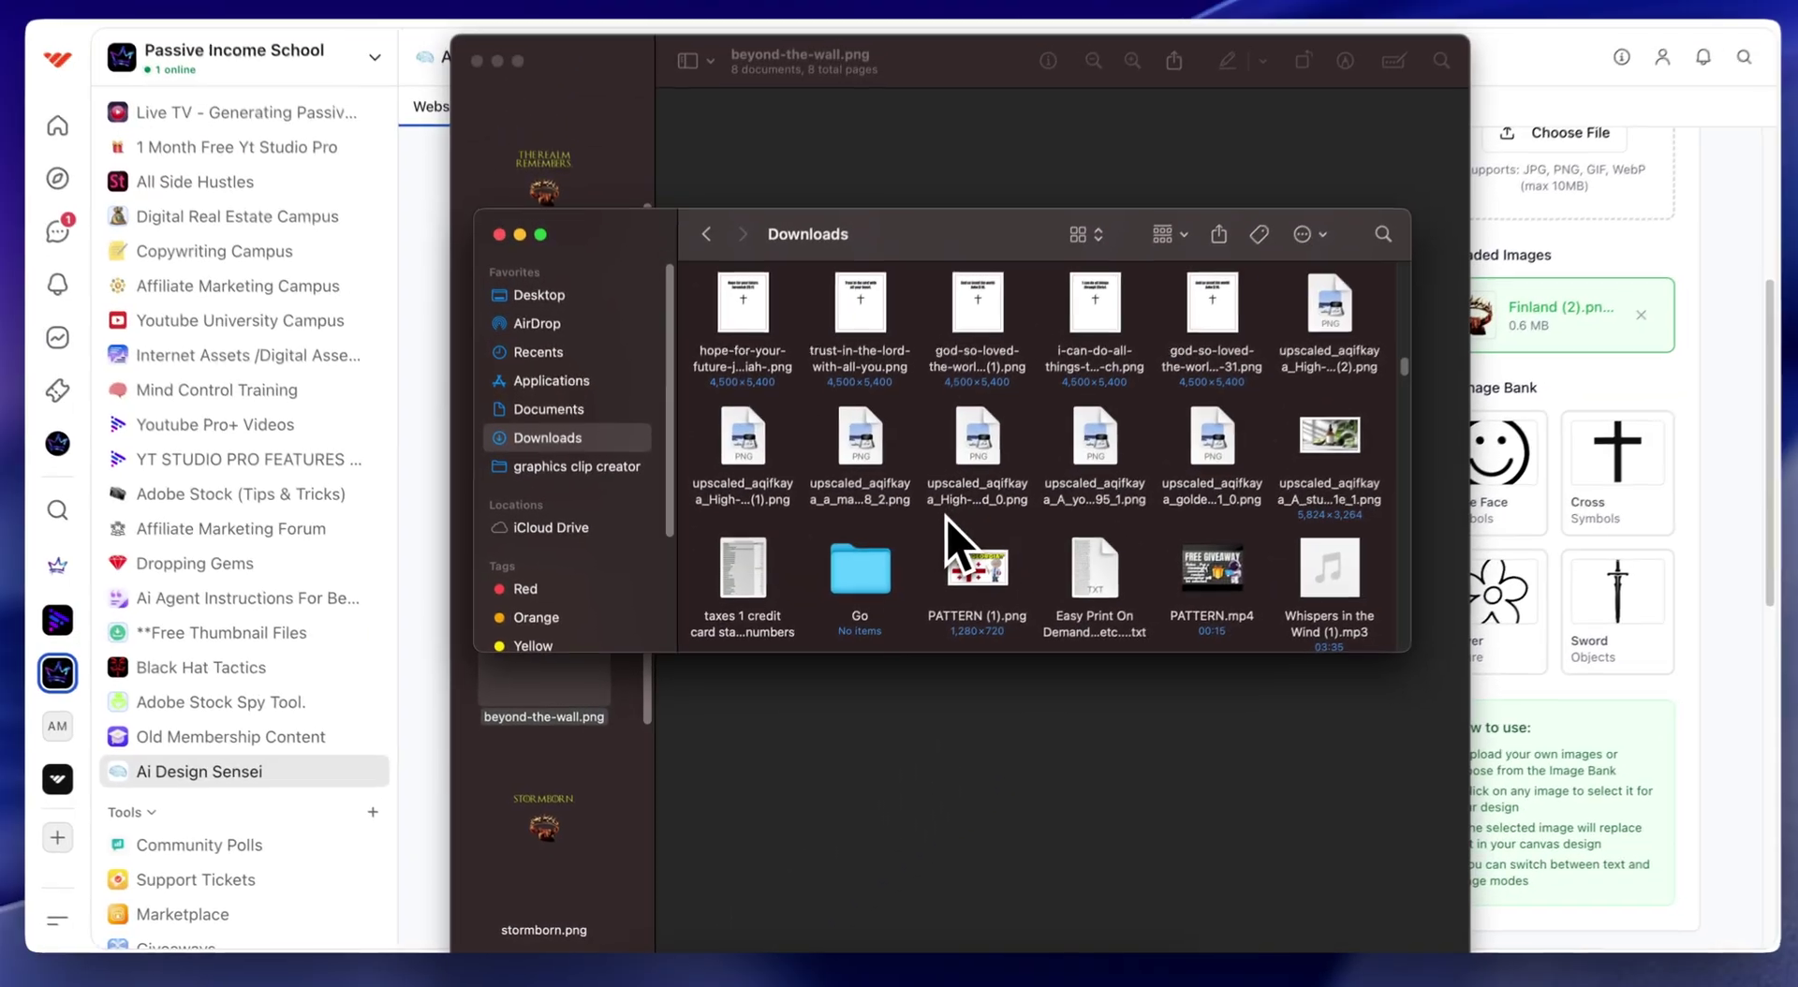
scroll(945, 525, "up", 5)
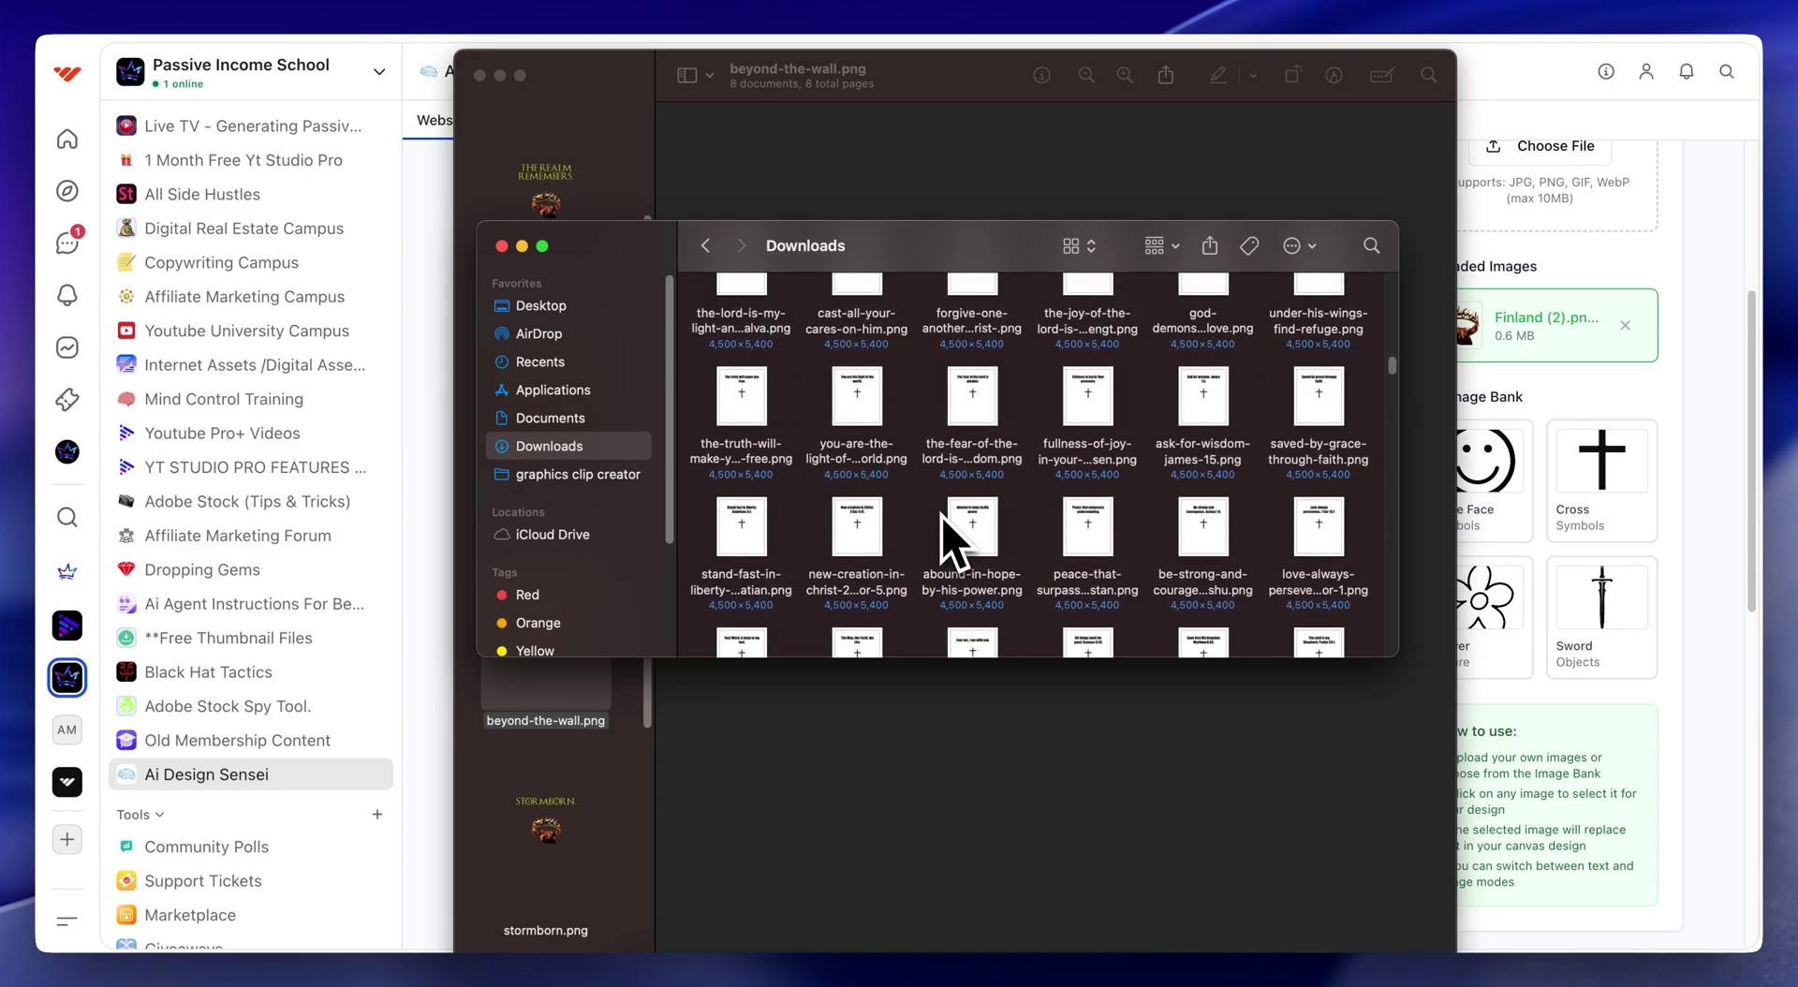
scroll(952, 529, "up", 5)
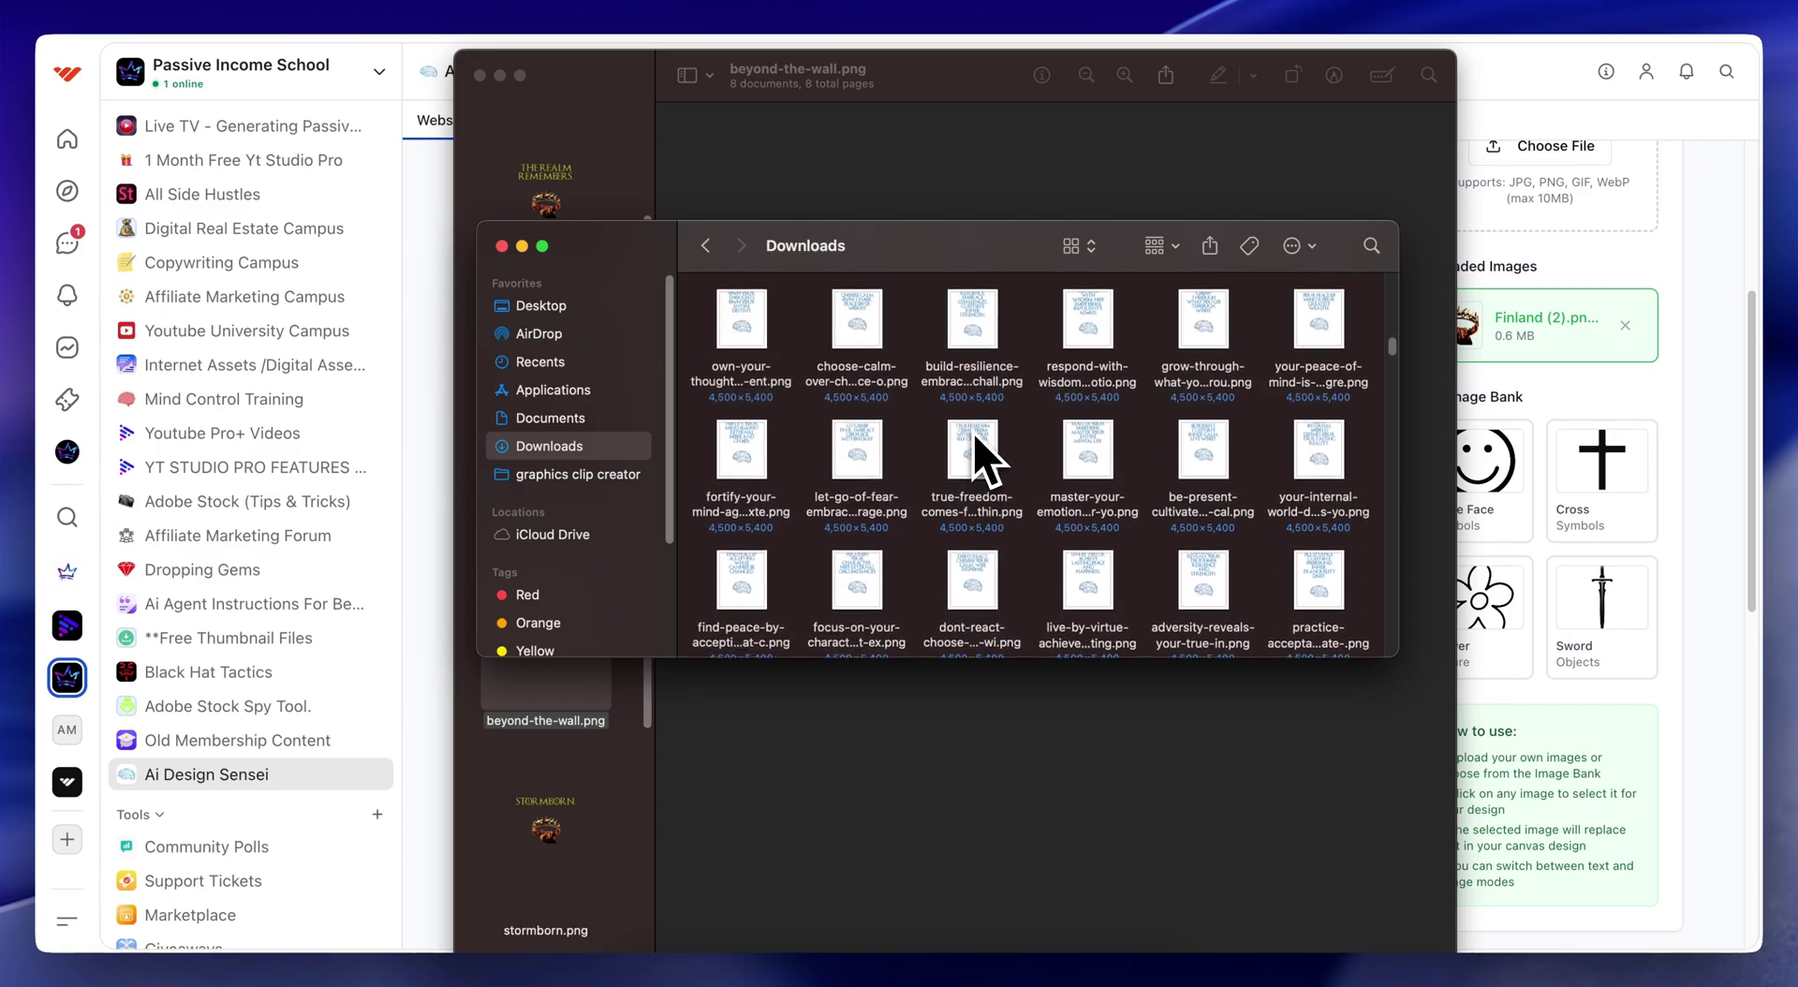
scroll(983, 468, "up", 5)
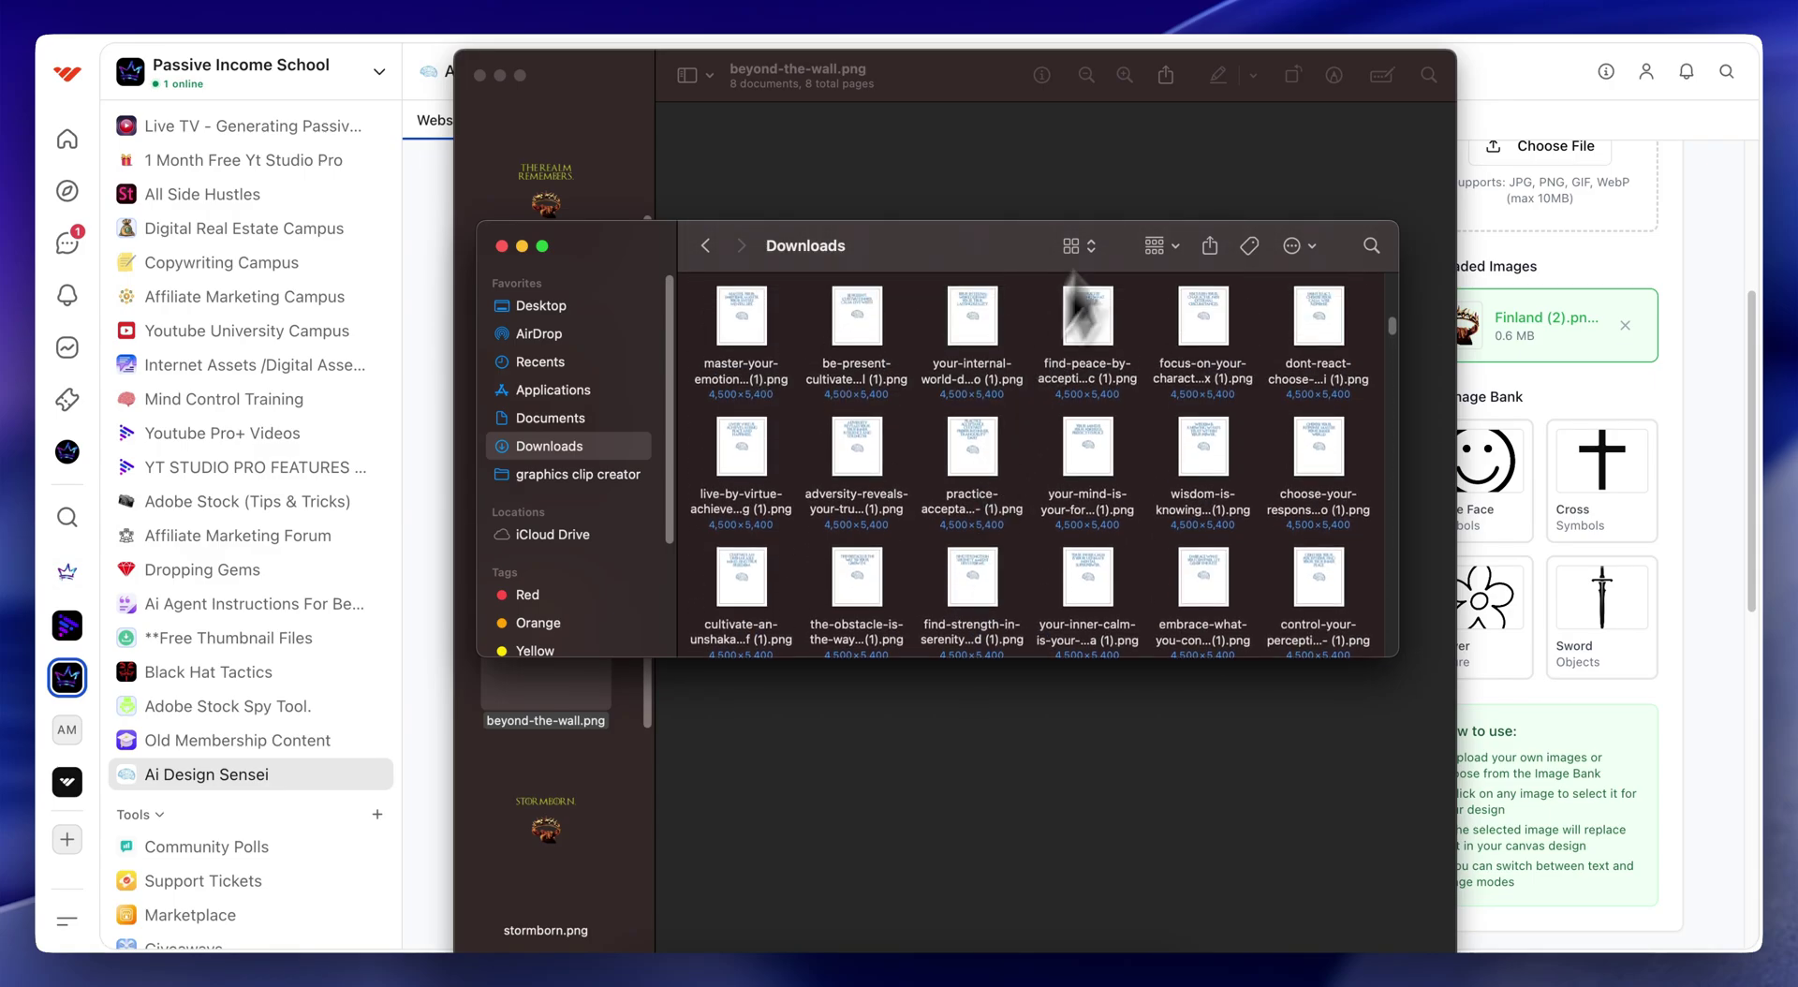
left_click(983, 217)
Open the Desk Mats editor for FIRST OF HER NAME., then switch to Mouse Pads
left_click(1719, 281)
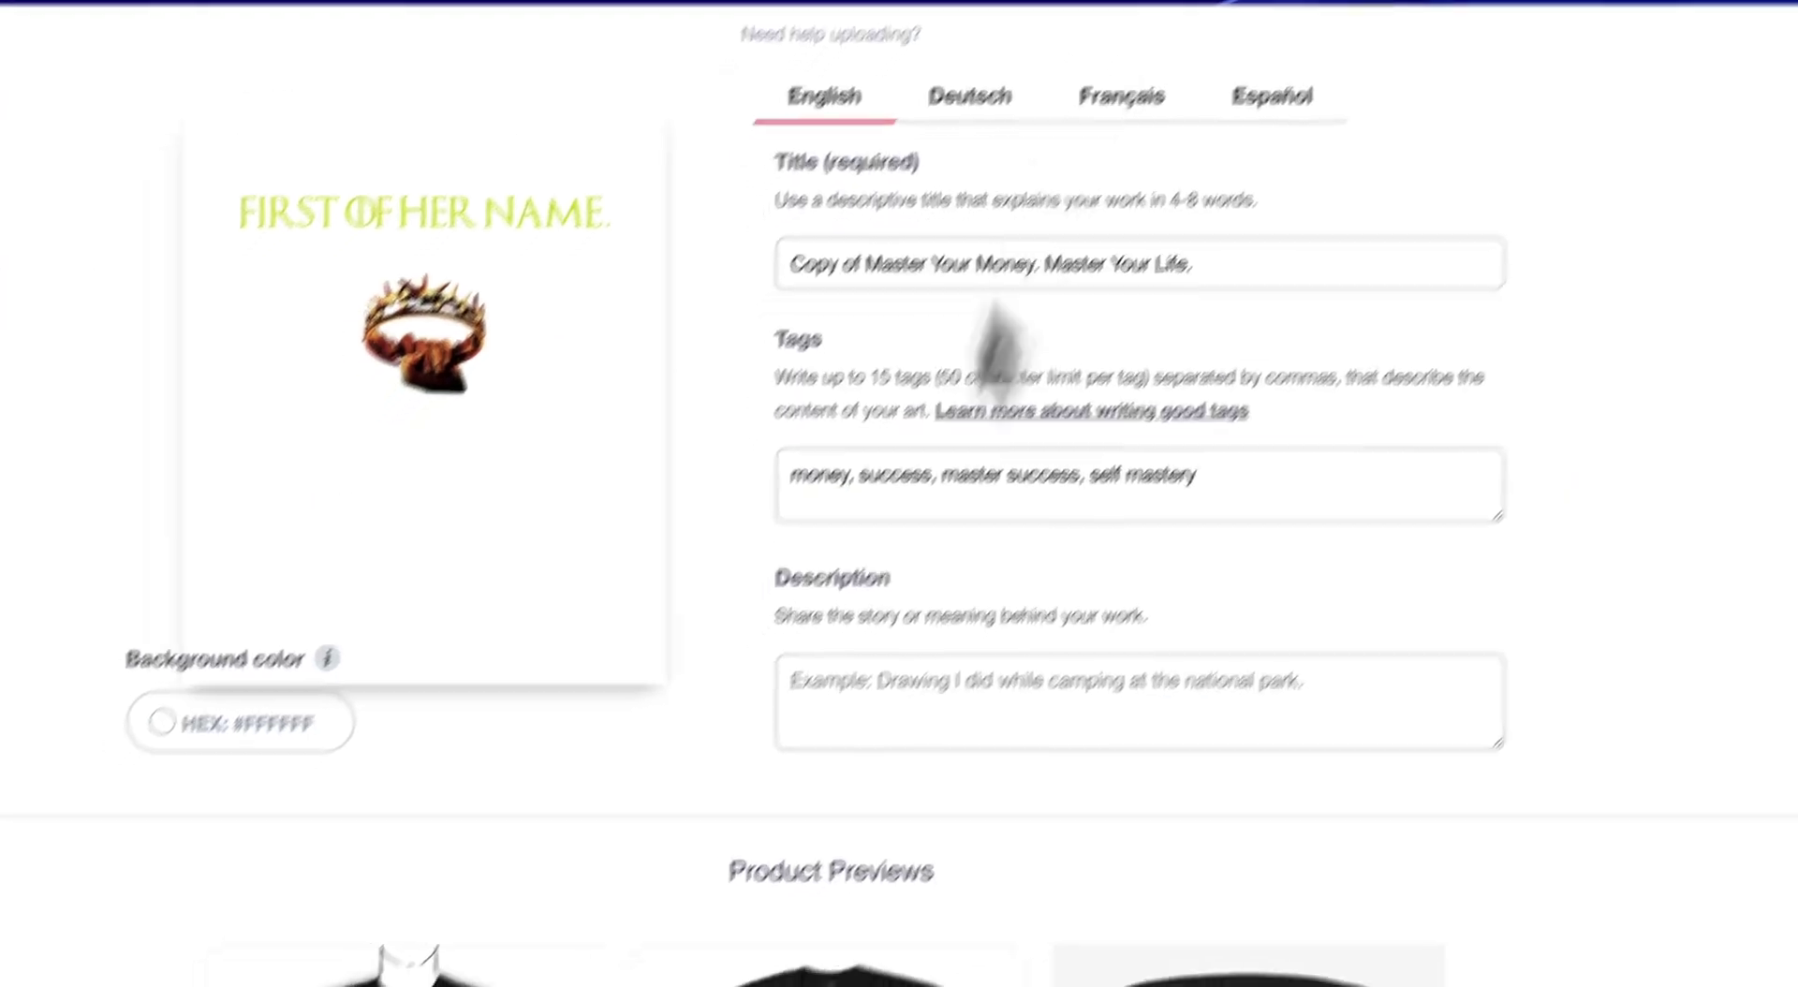
scroll(936, 543, "down", 10)
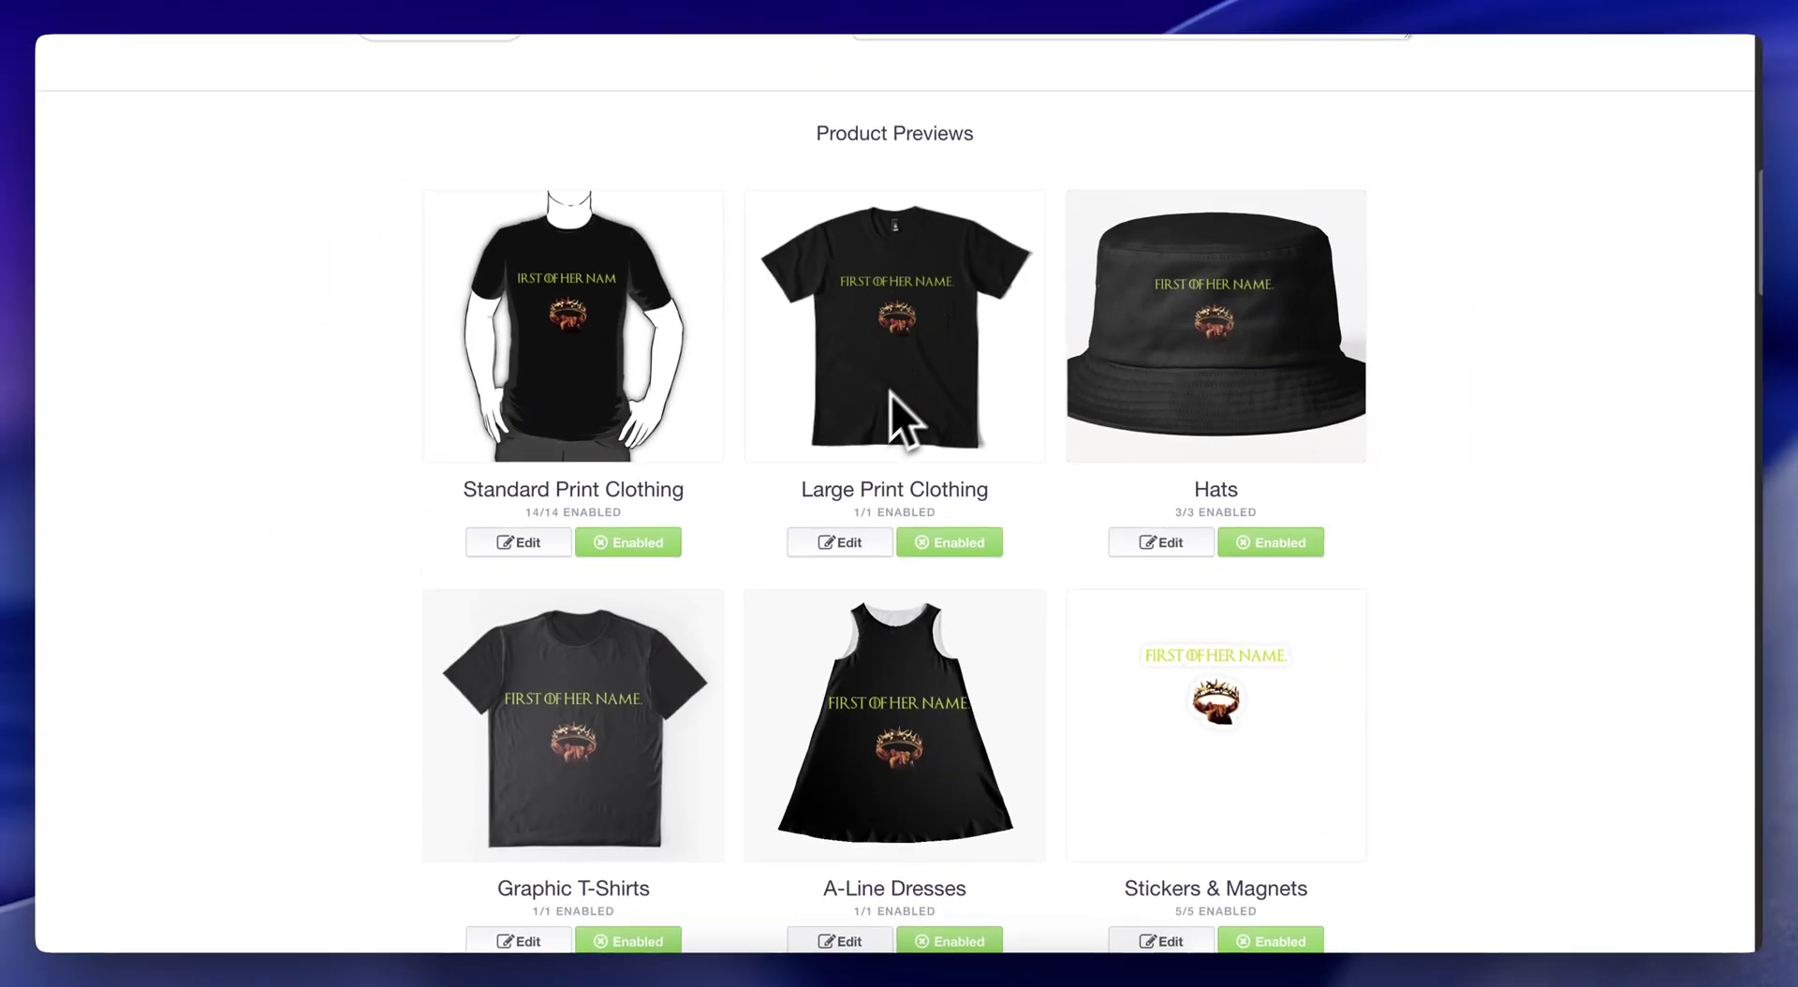
scroll(904, 422, "down", 6)
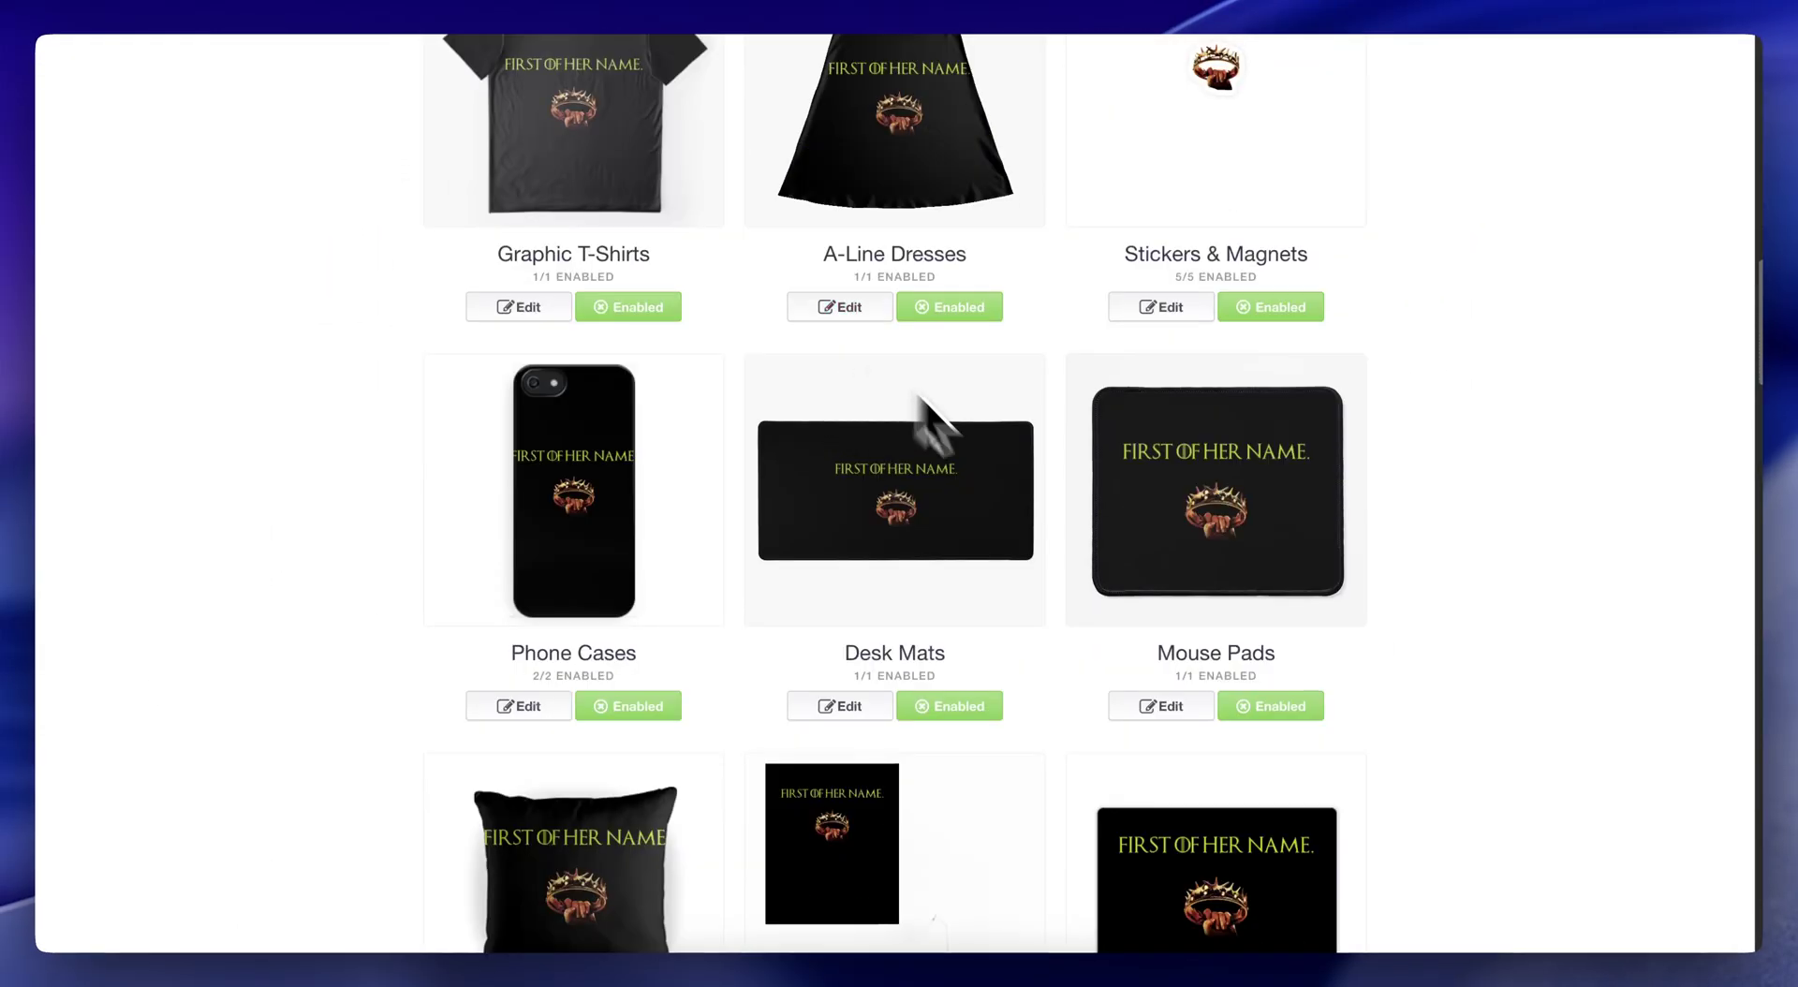
left_click(842, 709)
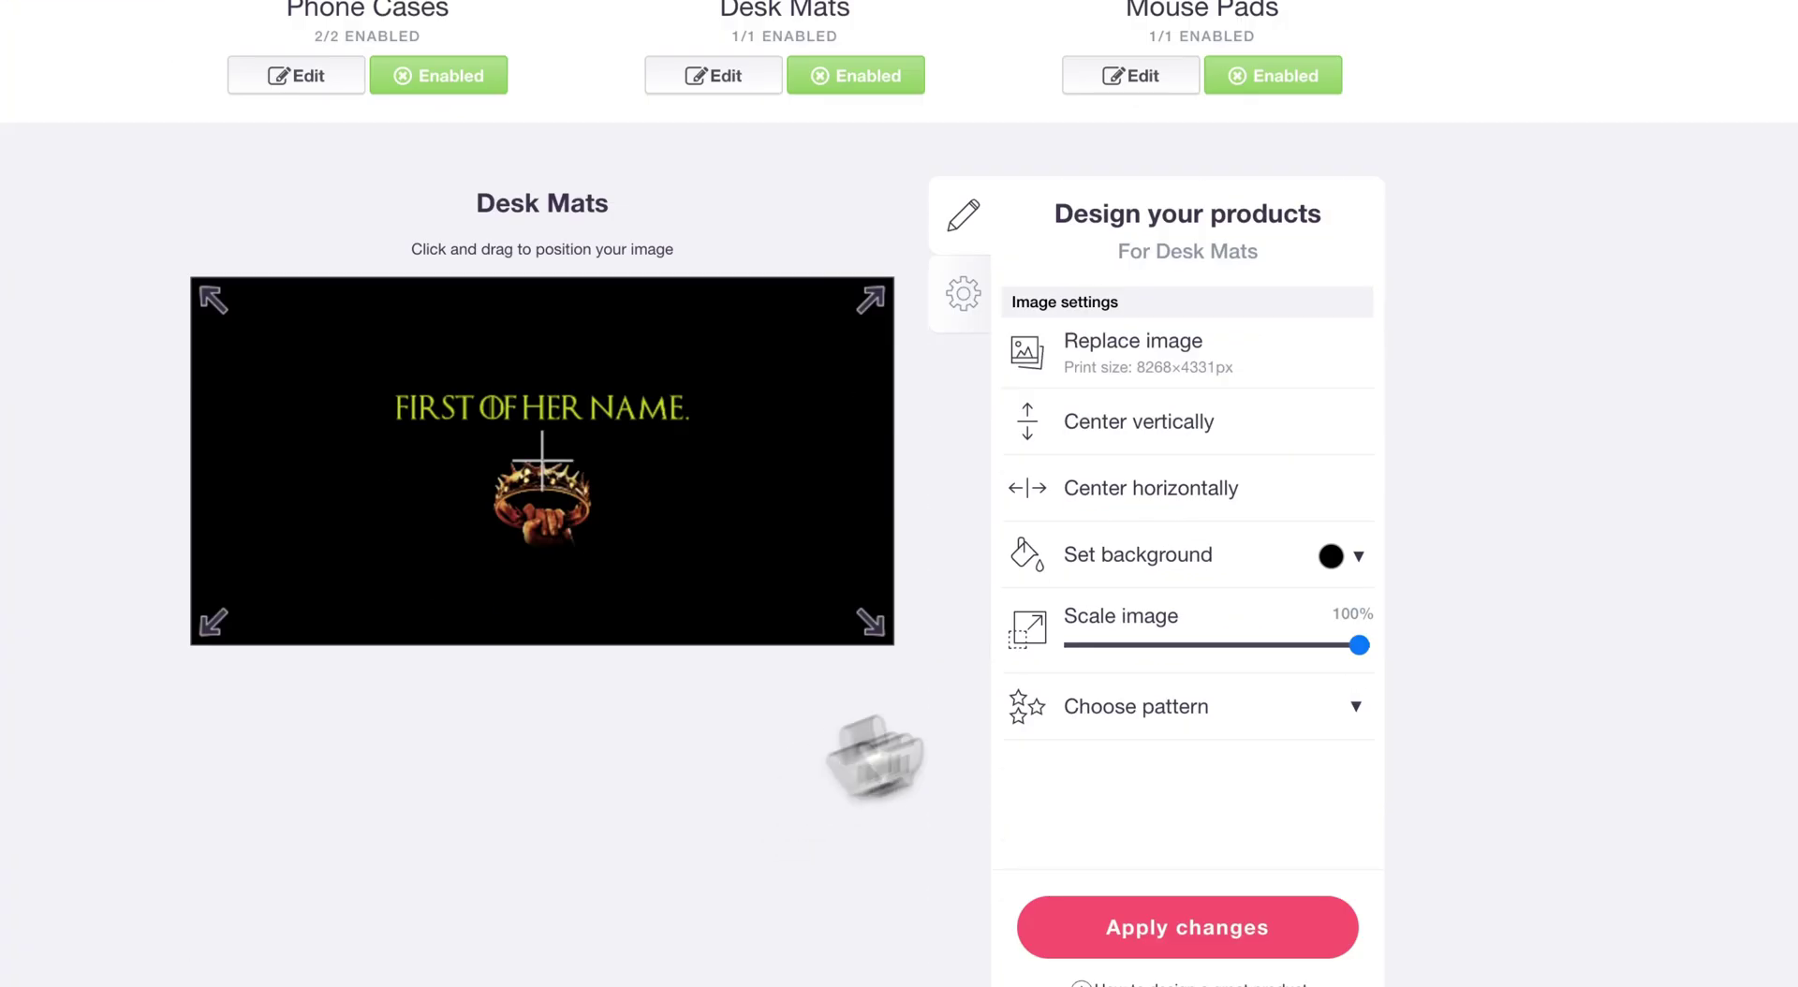
scroll(1217, 394, "up", 4)
left_click(1130, 539)
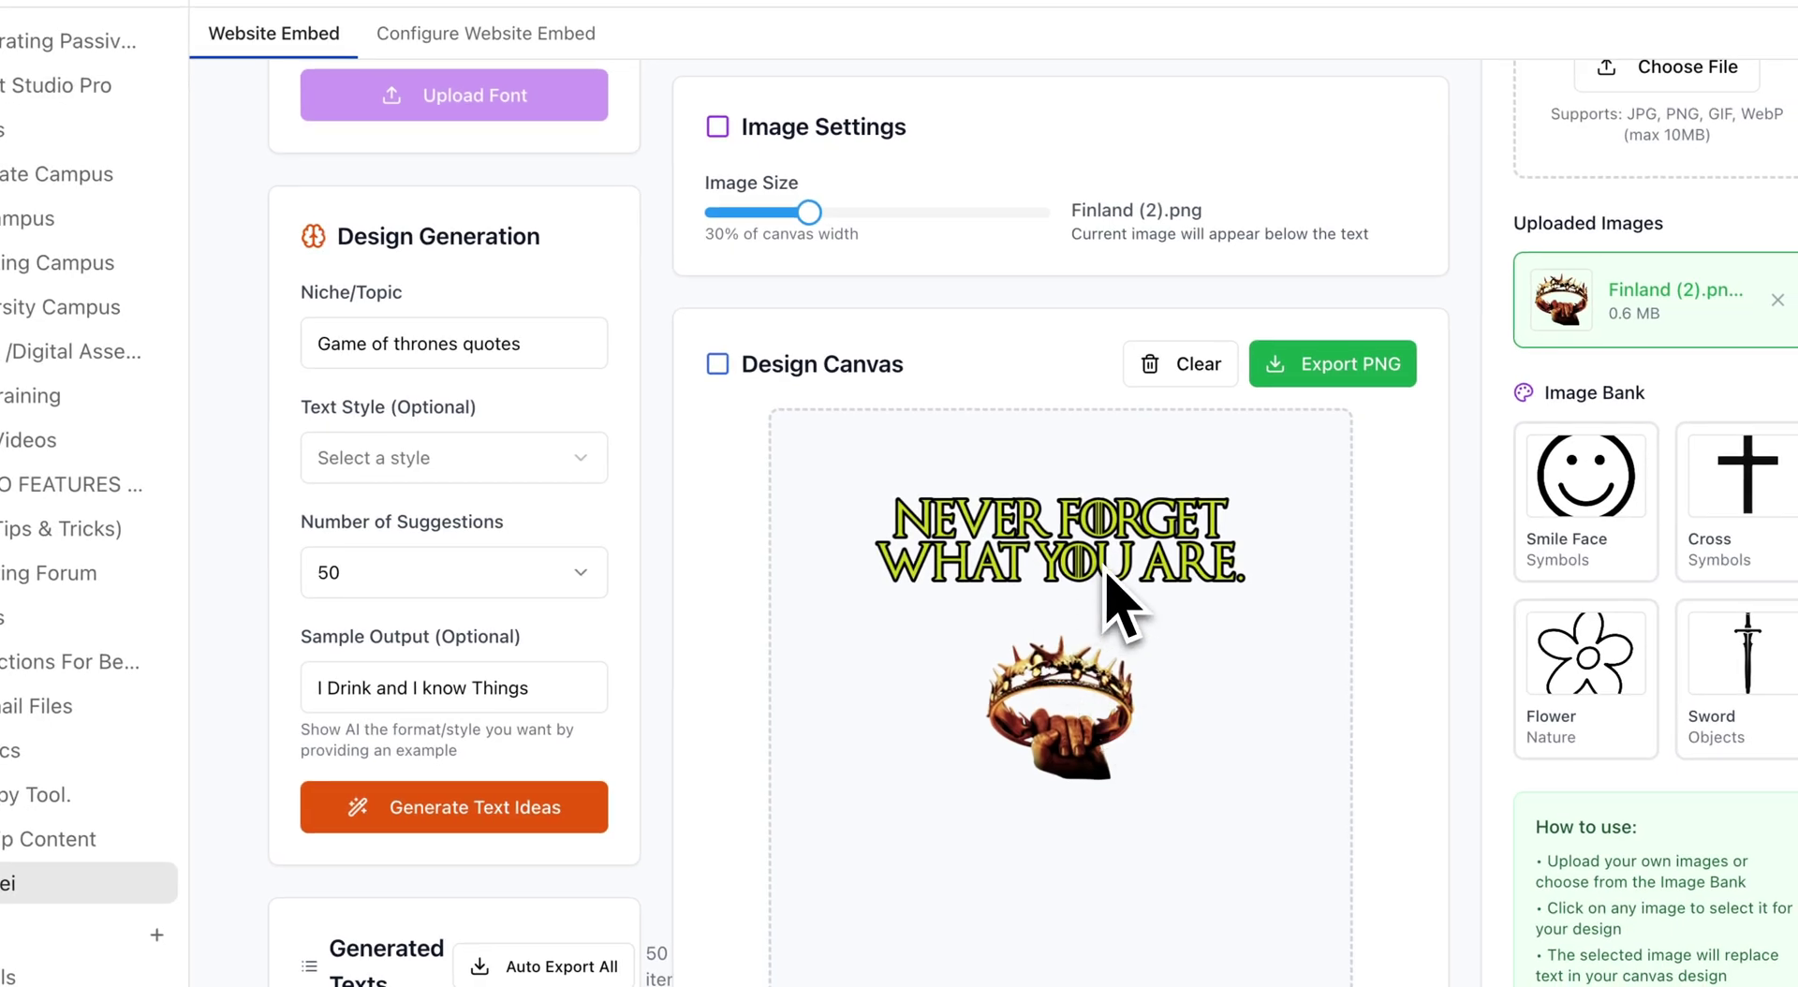
Make the quote text pale yellow at 12px, keeping the current font family
scroll(1141, 609, "up", 4)
left_click(1024, 233)
left_click_drag(1051, 389, 1084, 290)
left_click(894, 239)
left_click_drag(888, 210, 847, 211)
left_click(768, 233)
left_click(936, 426)
Enlarge the crown image to 50% Image Size, leaving the outline width unchanged
mouse_move(758, 337)
left_mouse_down()
mouse_move(951, 332)
mouse_move(740, 349)
left_mouse_up()
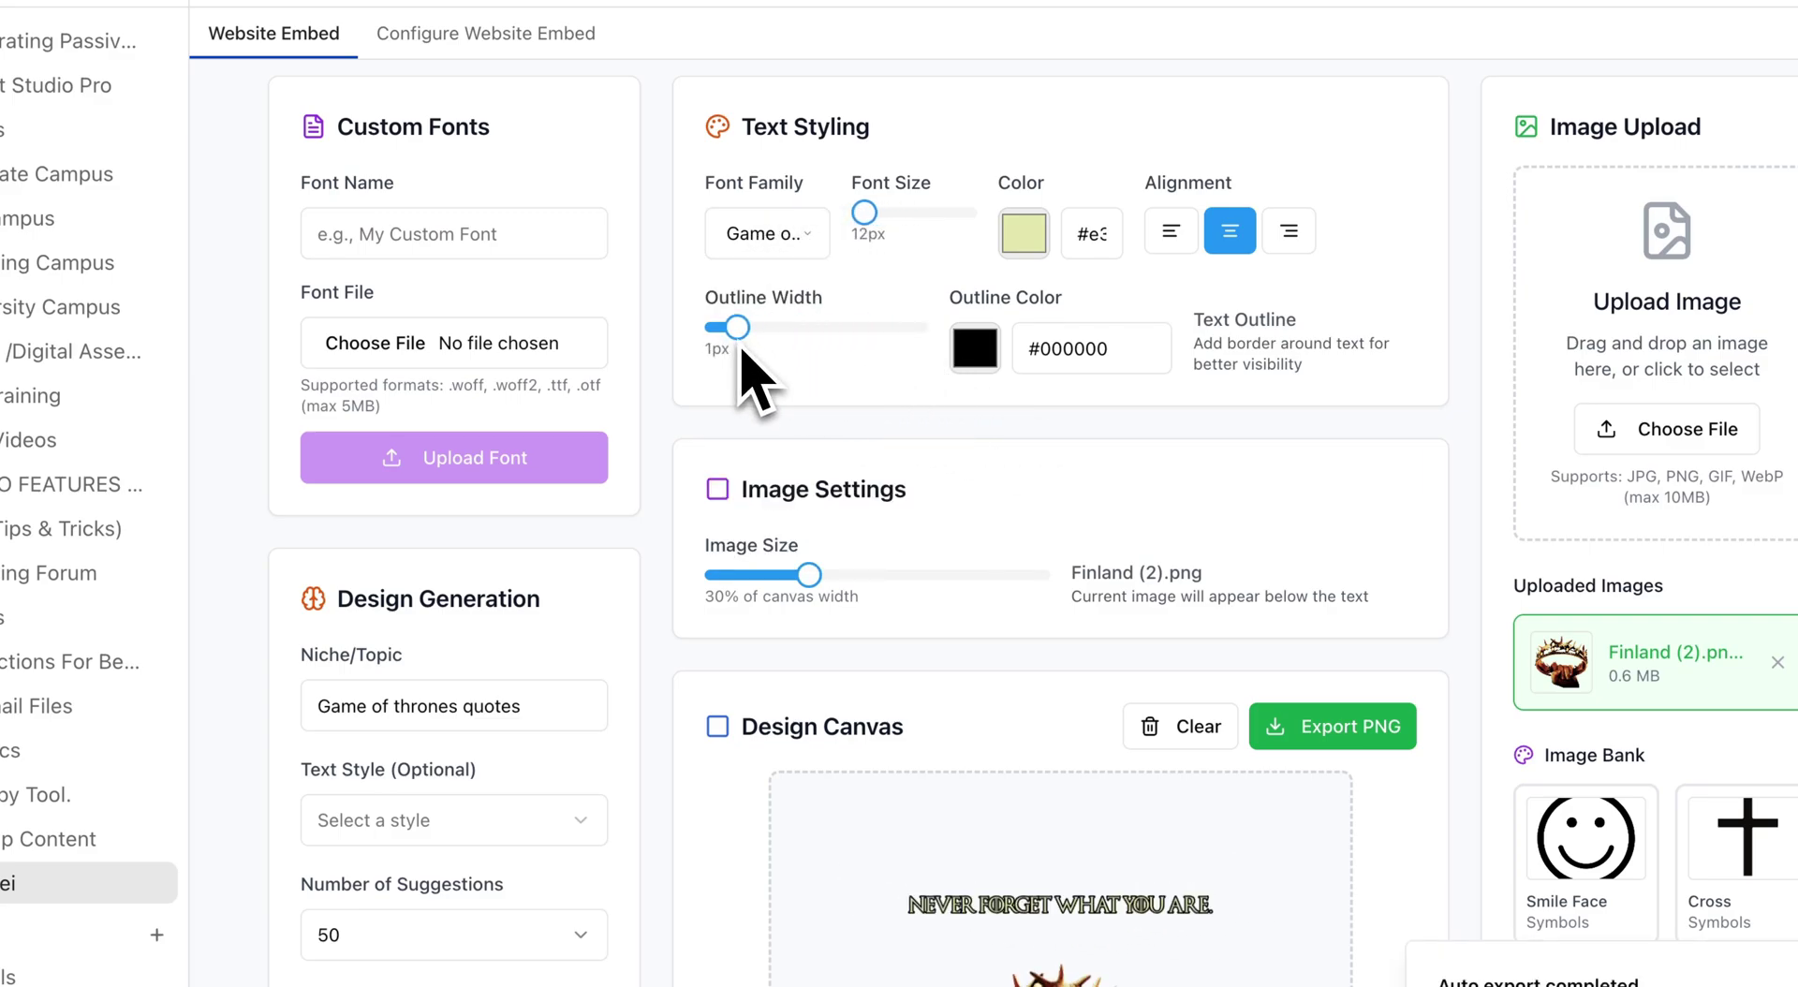
scroll(975, 509, "down", 4)
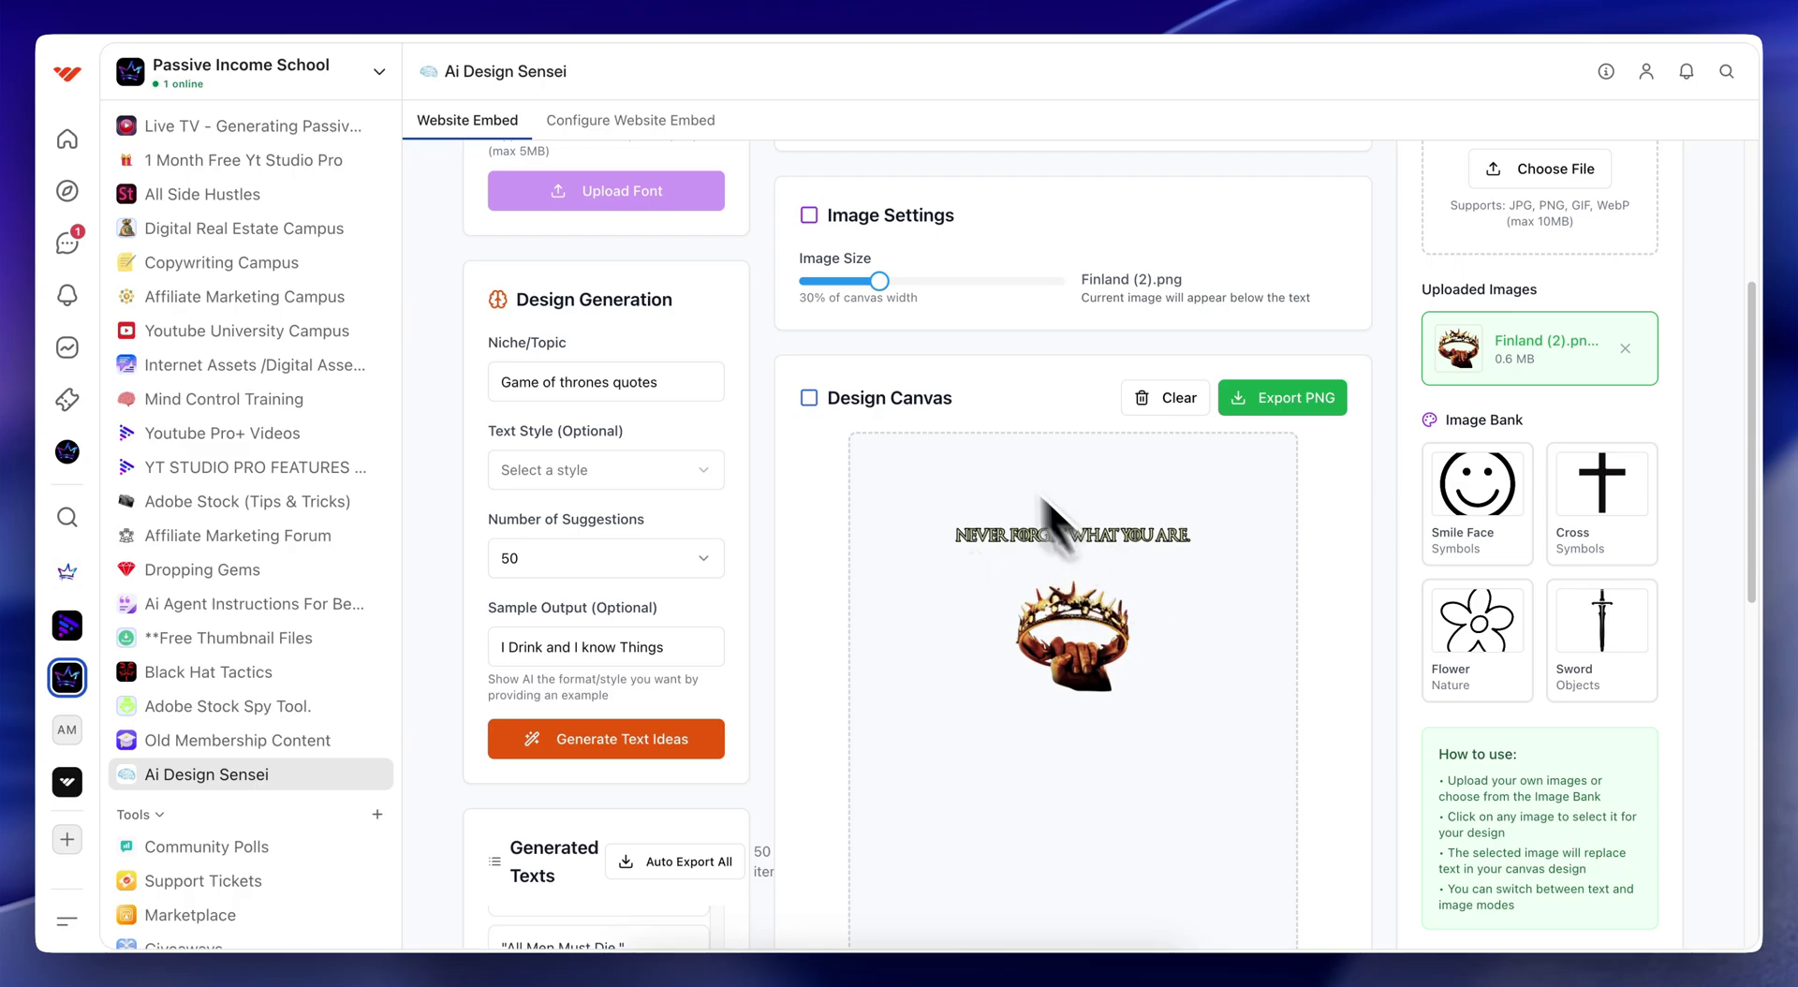
mouse_move(880, 282)
left_mouse_down()
mouse_move(959, 283)
mouse_move(869, 279)
left_mouse_up()
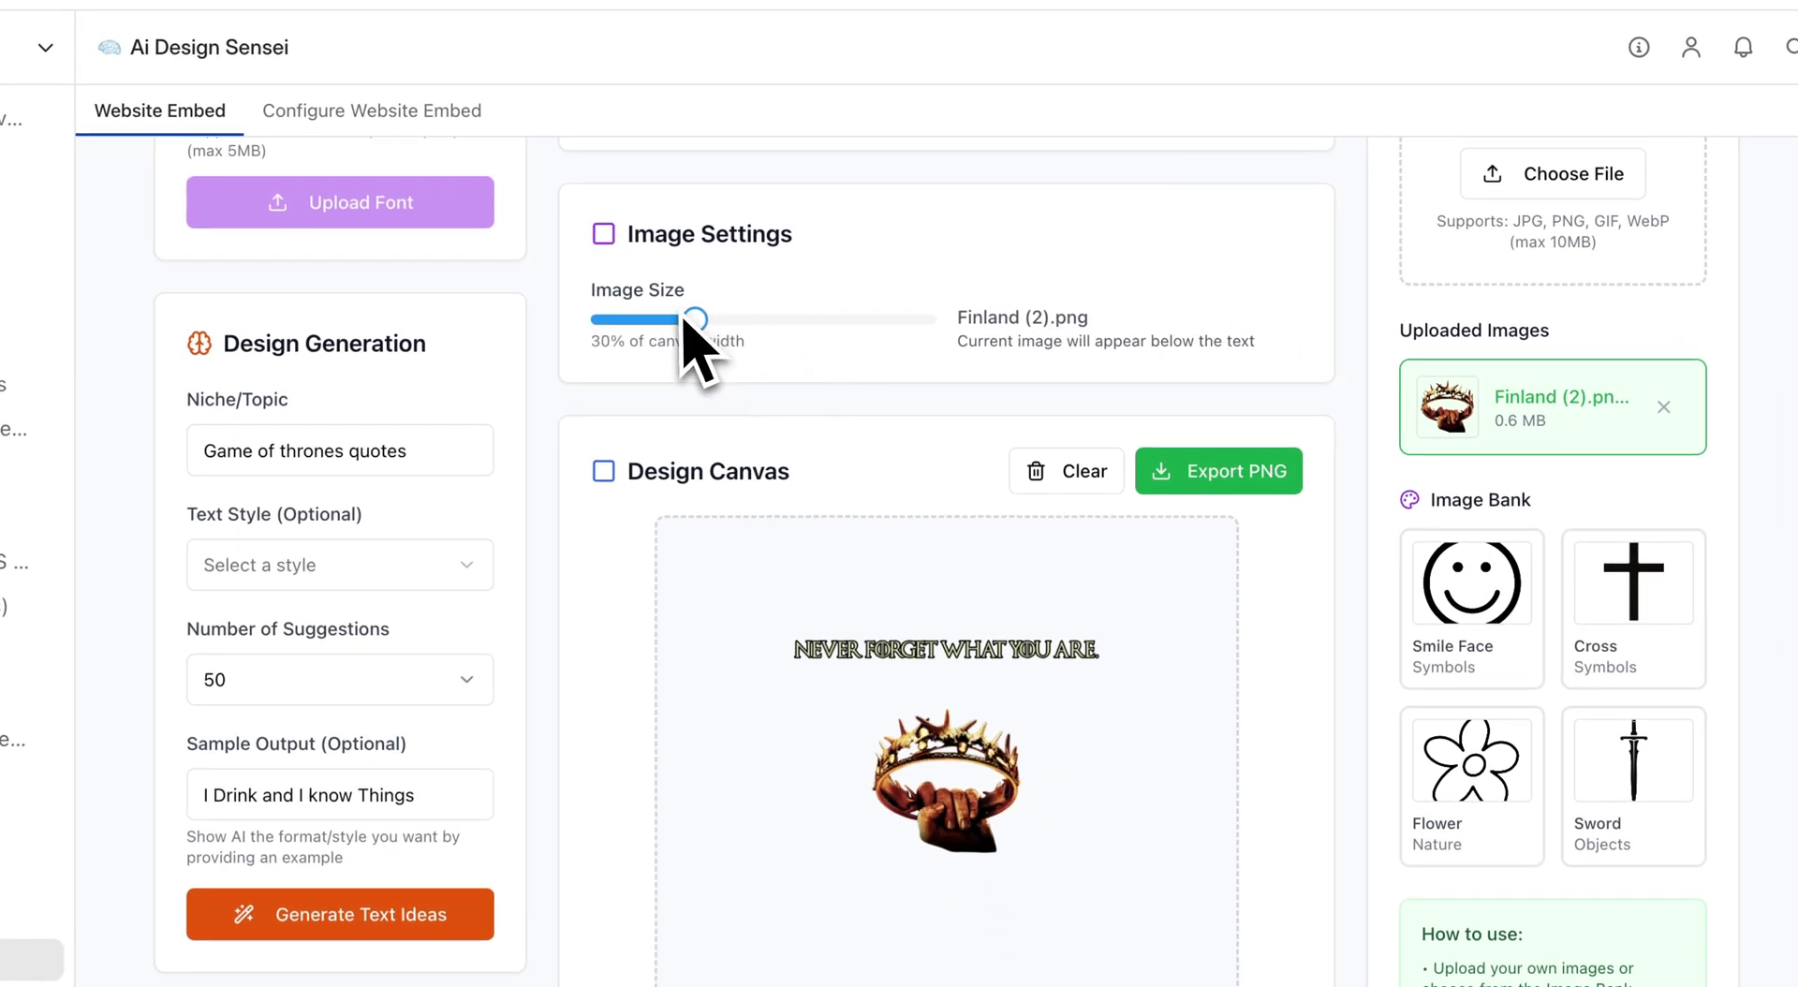
left_click_drag(685, 321, 803, 347)
Try the Smile Face, Cross, Sword and Flower Image Bank icons, ending on Smile Face
scroll(802, 346, "down", 3)
left_click(1438, 341)
left_click(1606, 361)
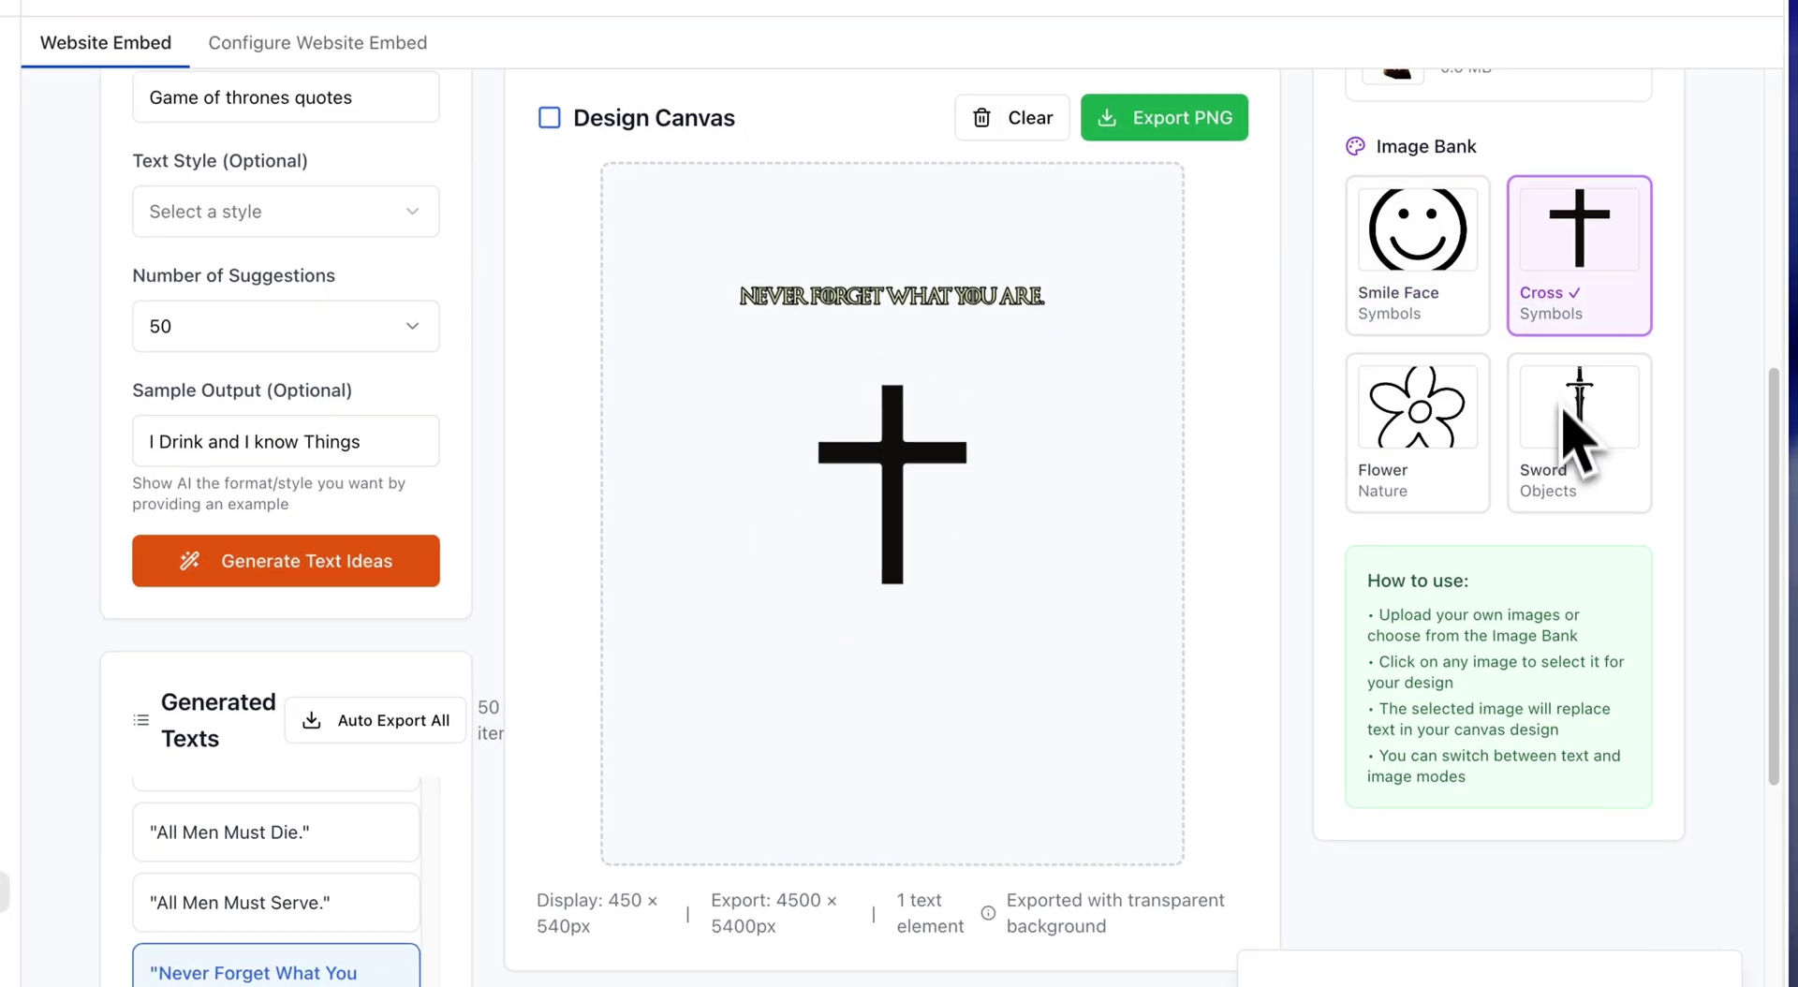
left_click(1580, 440)
left_click(1413, 412)
left_click(1439, 231)
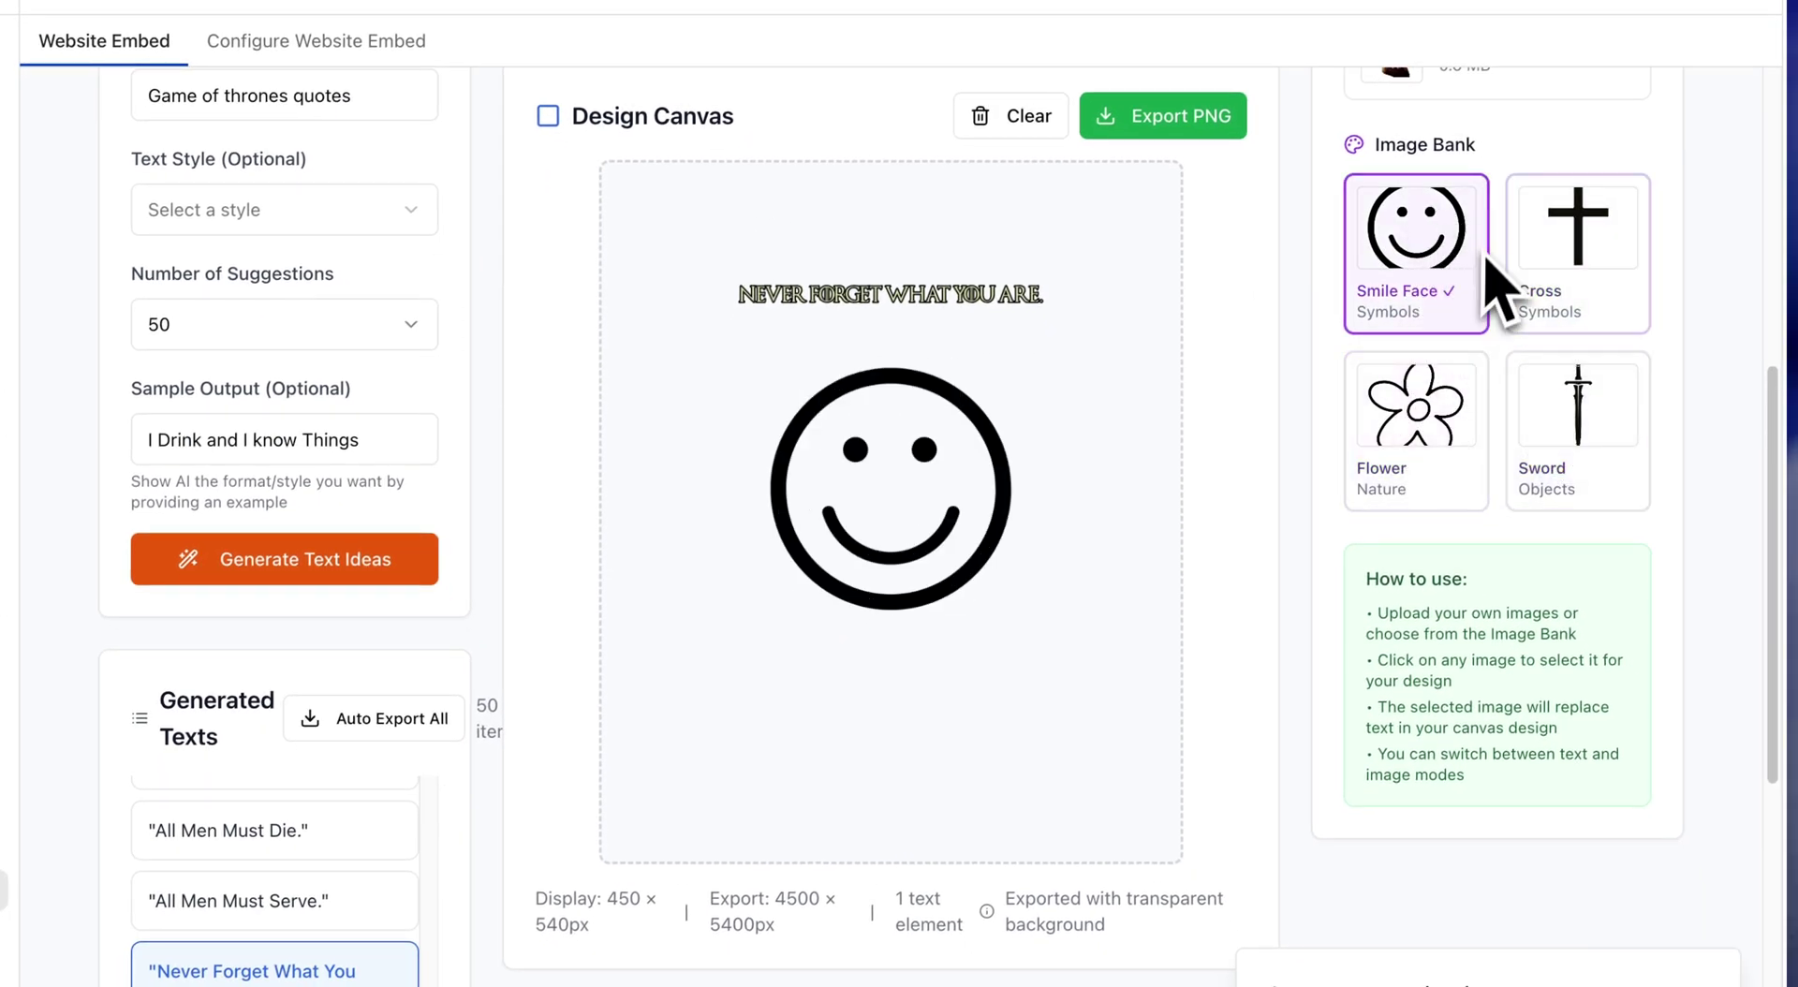
Remove Finland (2).png, deselect Smile Face, and set the quote Font Size to 38px
scroll(1452, 253, "up", 4)
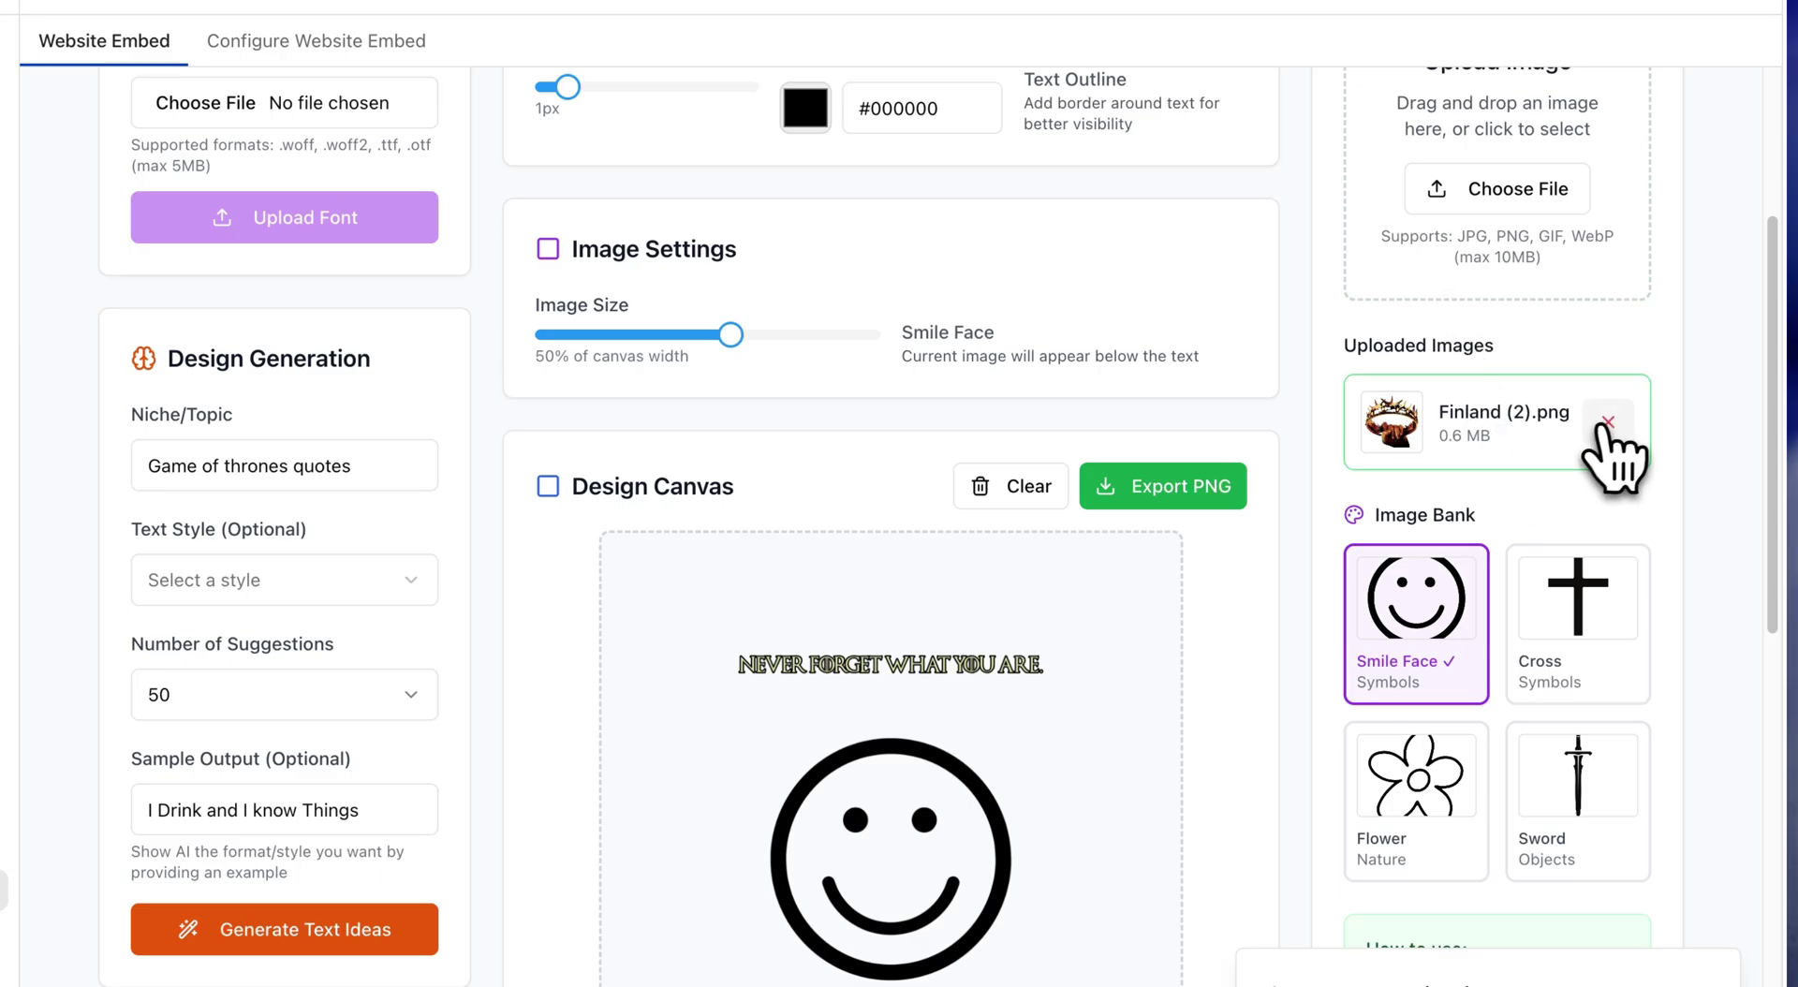
left_click(1608, 423)
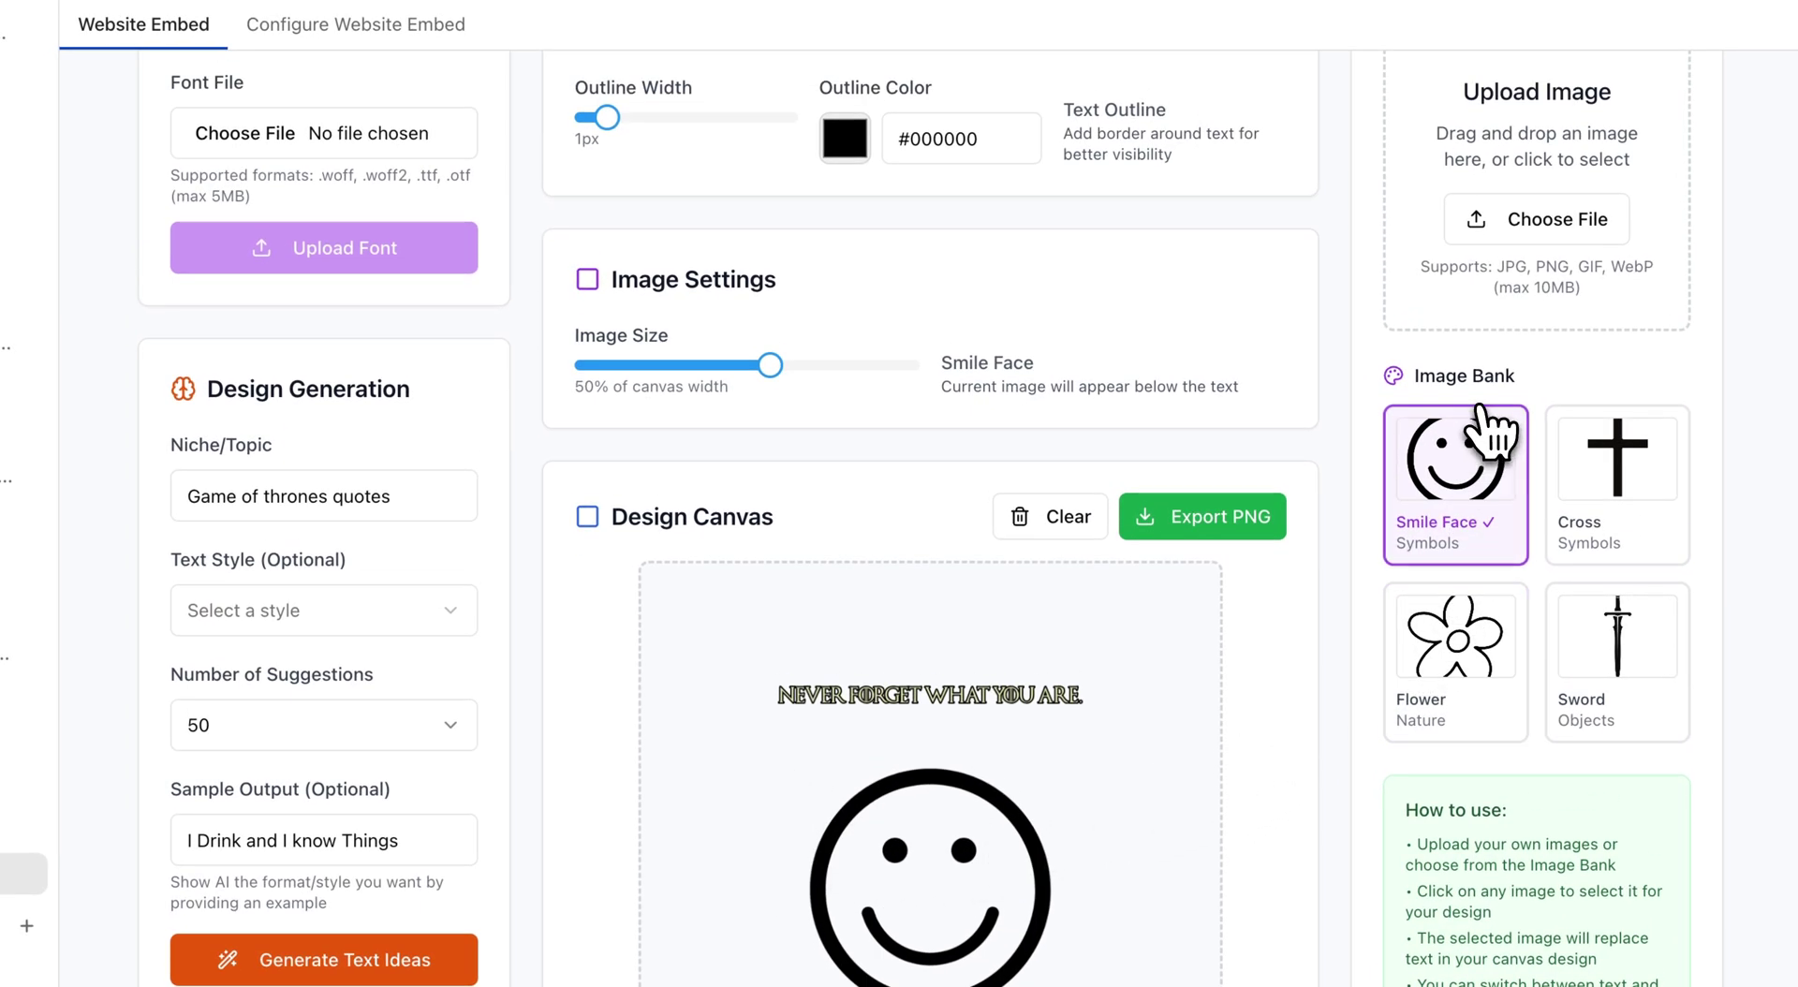
left_click(1442, 412)
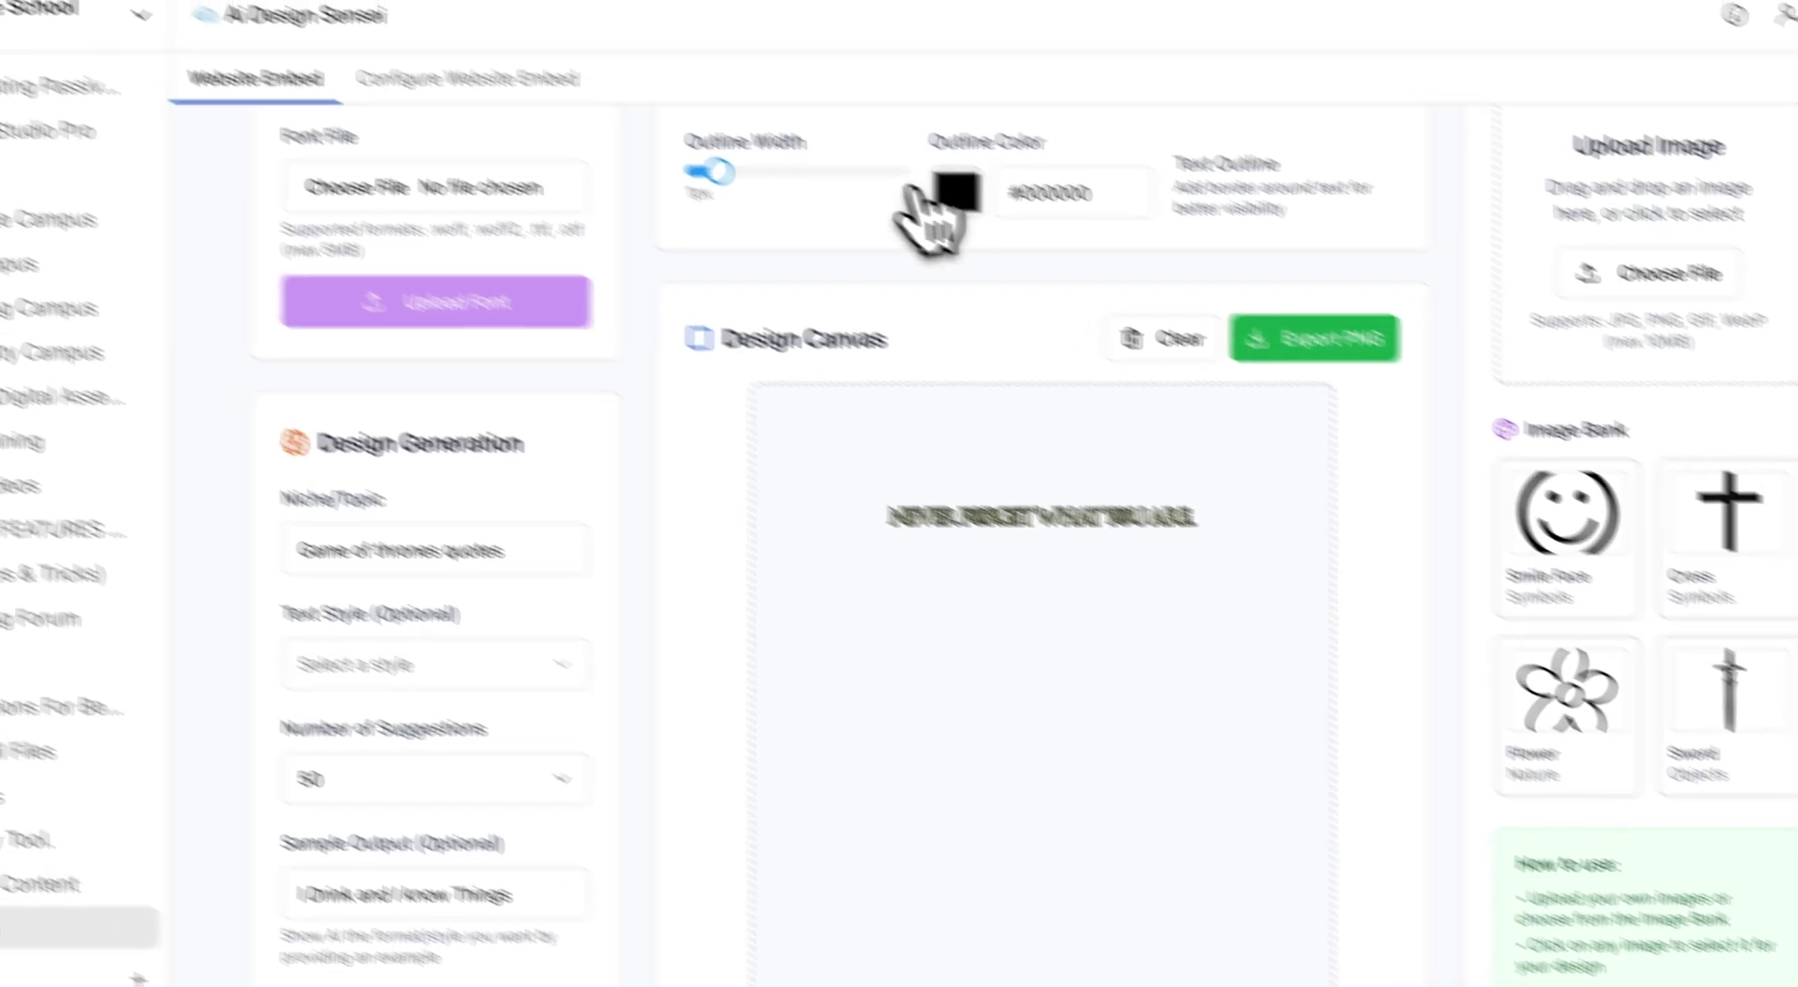
scroll(927, 216, "up", 2)
left_click_drag(842, 185, 891, 207)
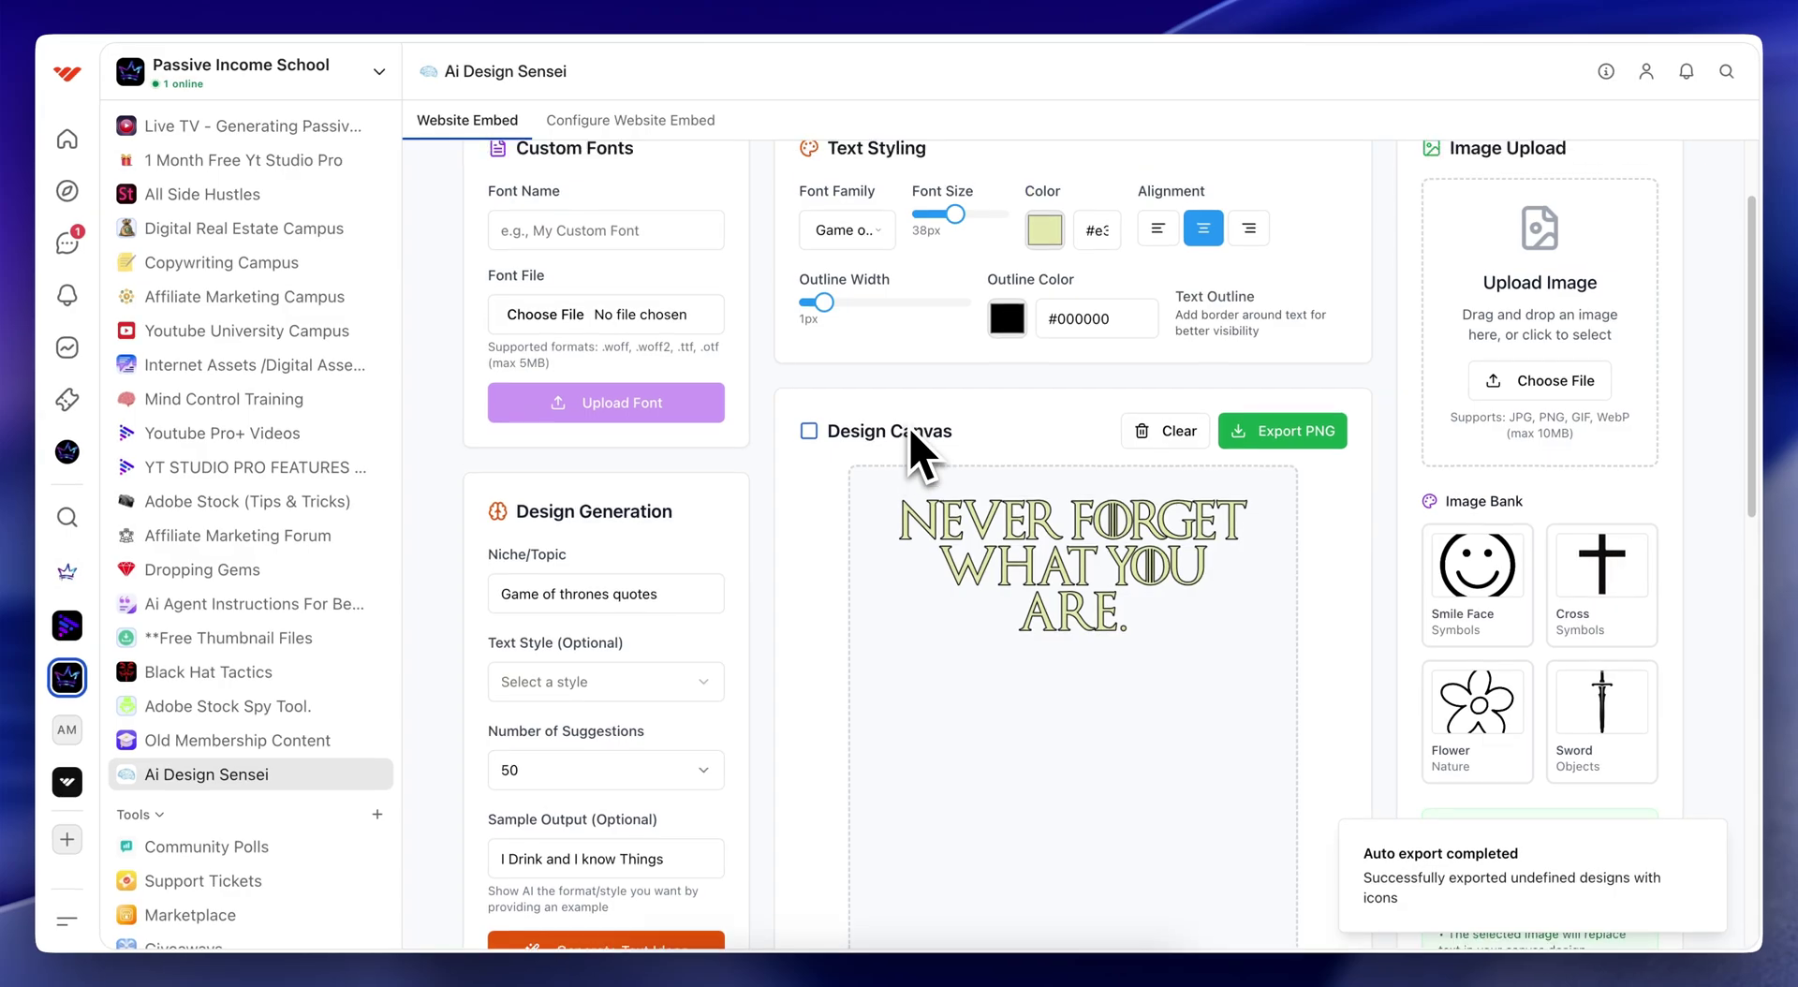
Set the Number of Tags per design to 4 in CSV Export & SEO Tags
scroll(922, 454, "up", 3)
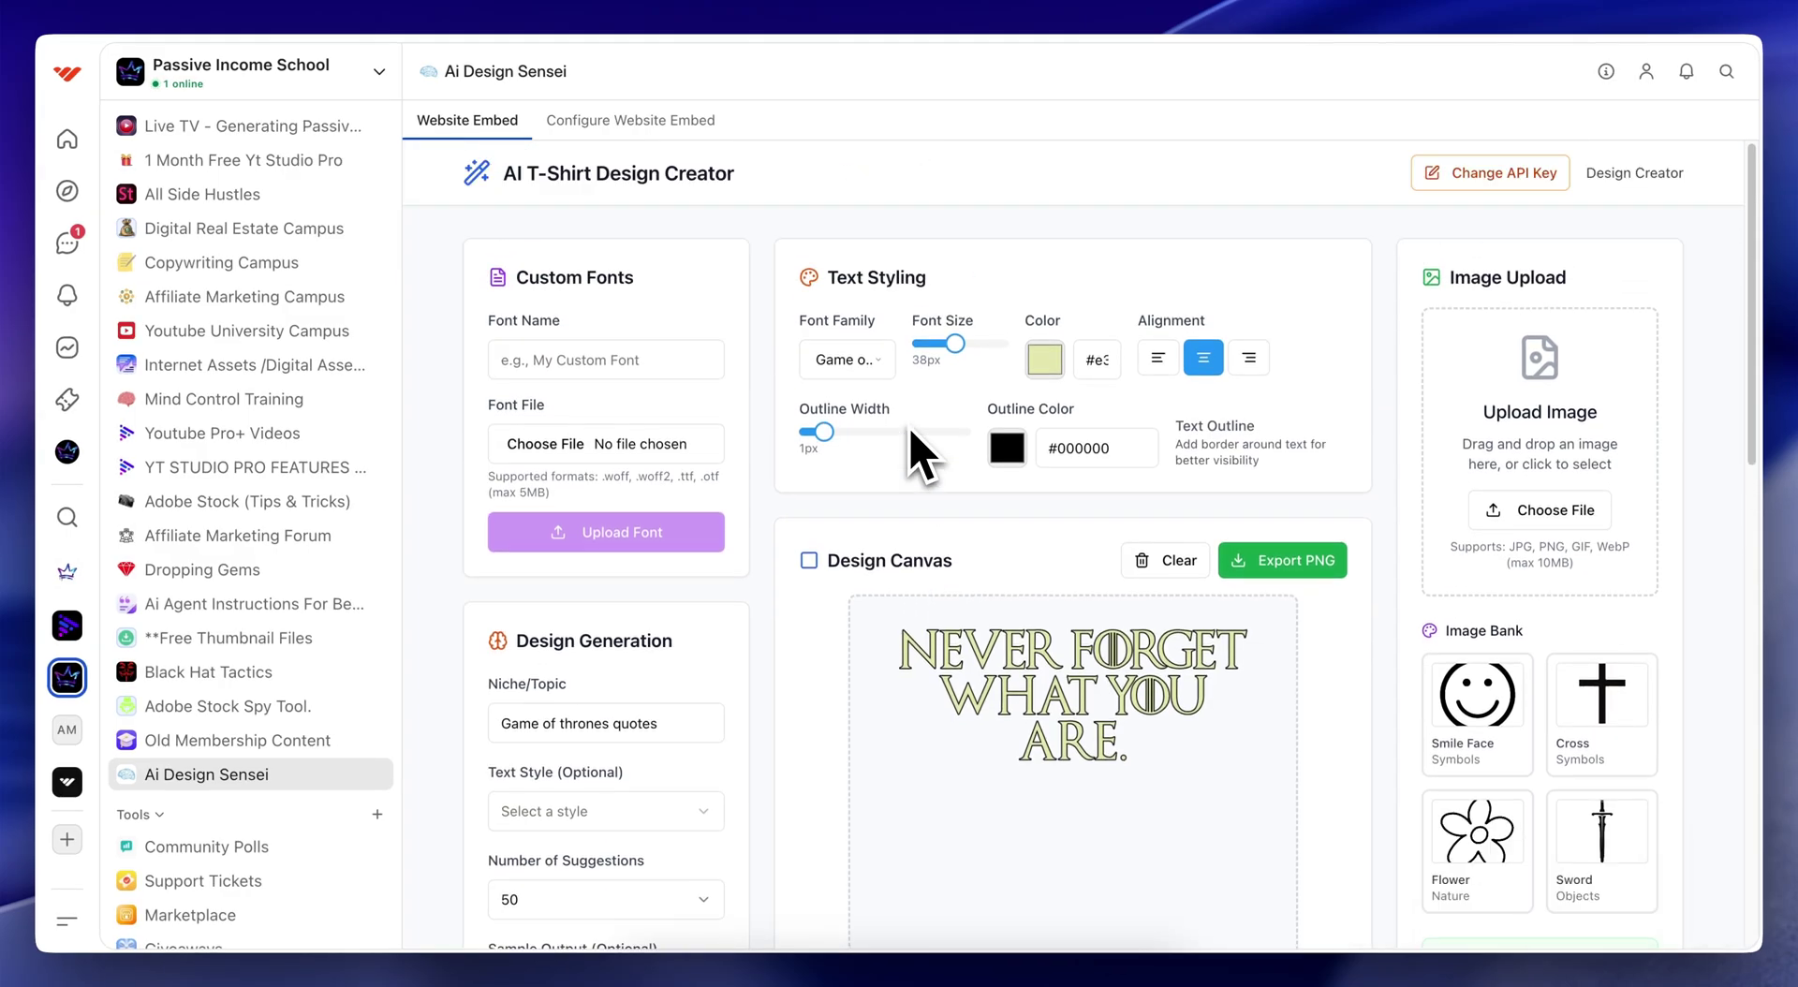
scroll(922, 454, "down", 10)
scroll(922, 454, "down", 10)
scroll(934, 415, "down", 5)
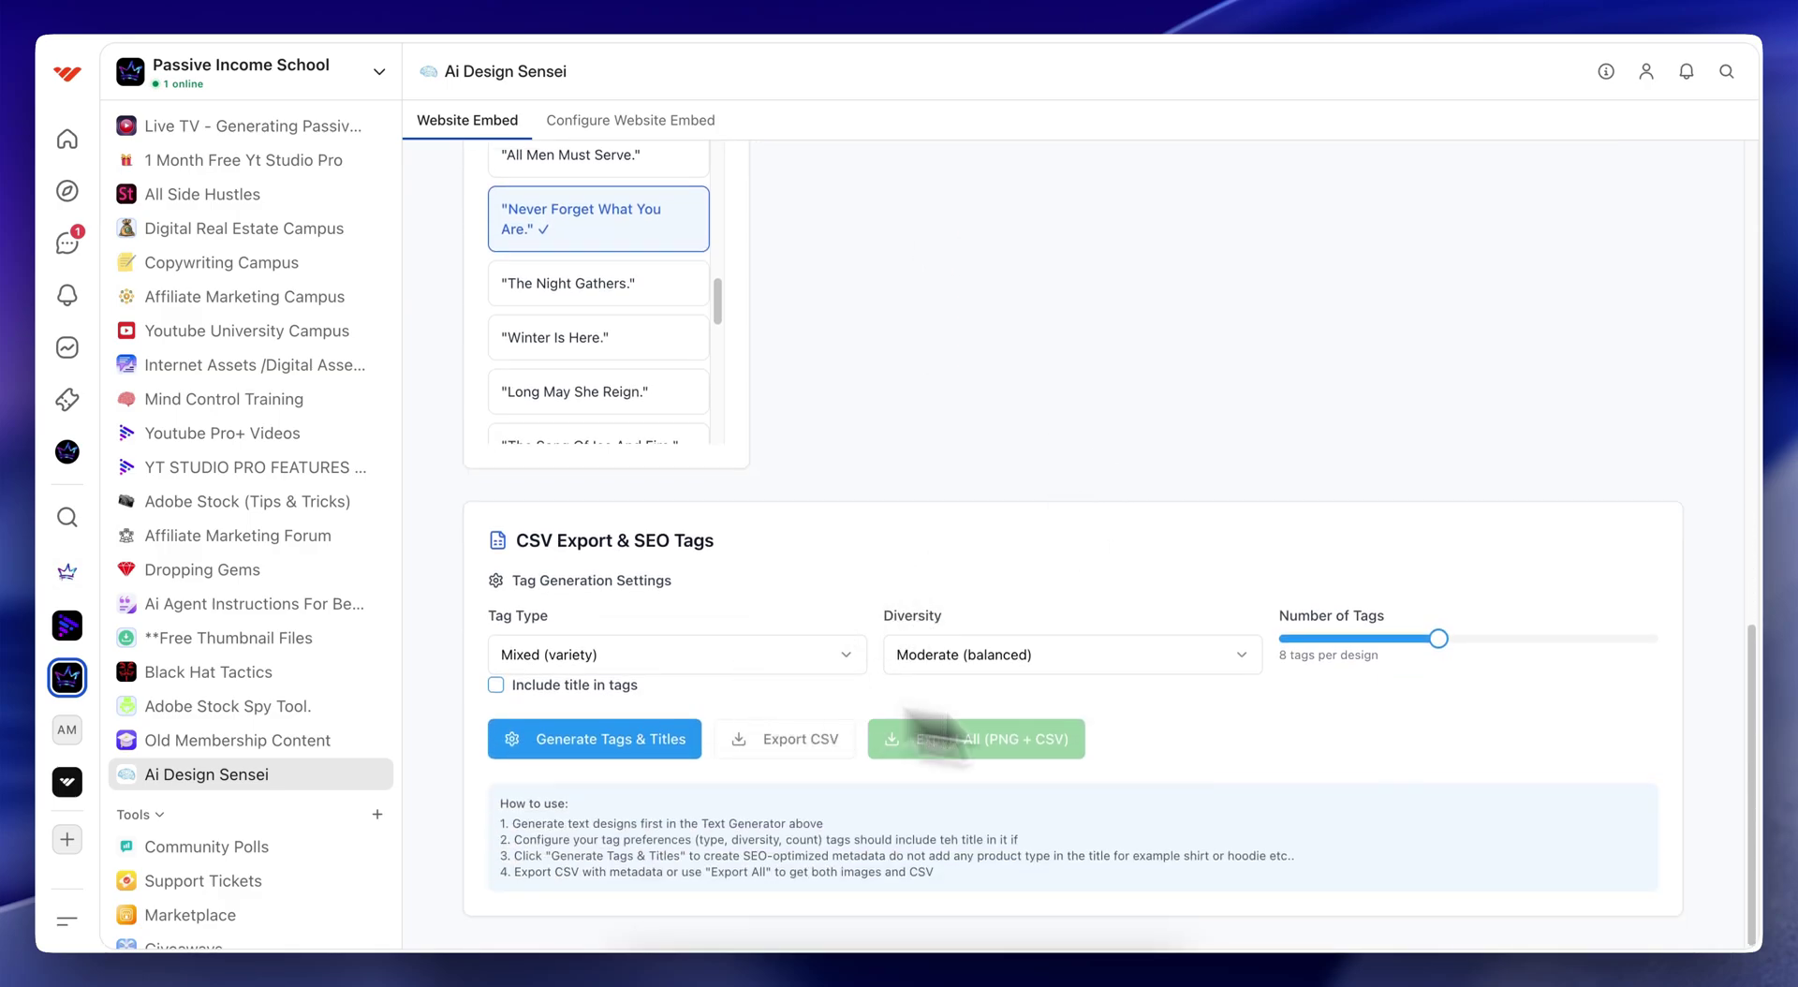
left_click_drag(1316, 640, 1337, 643)
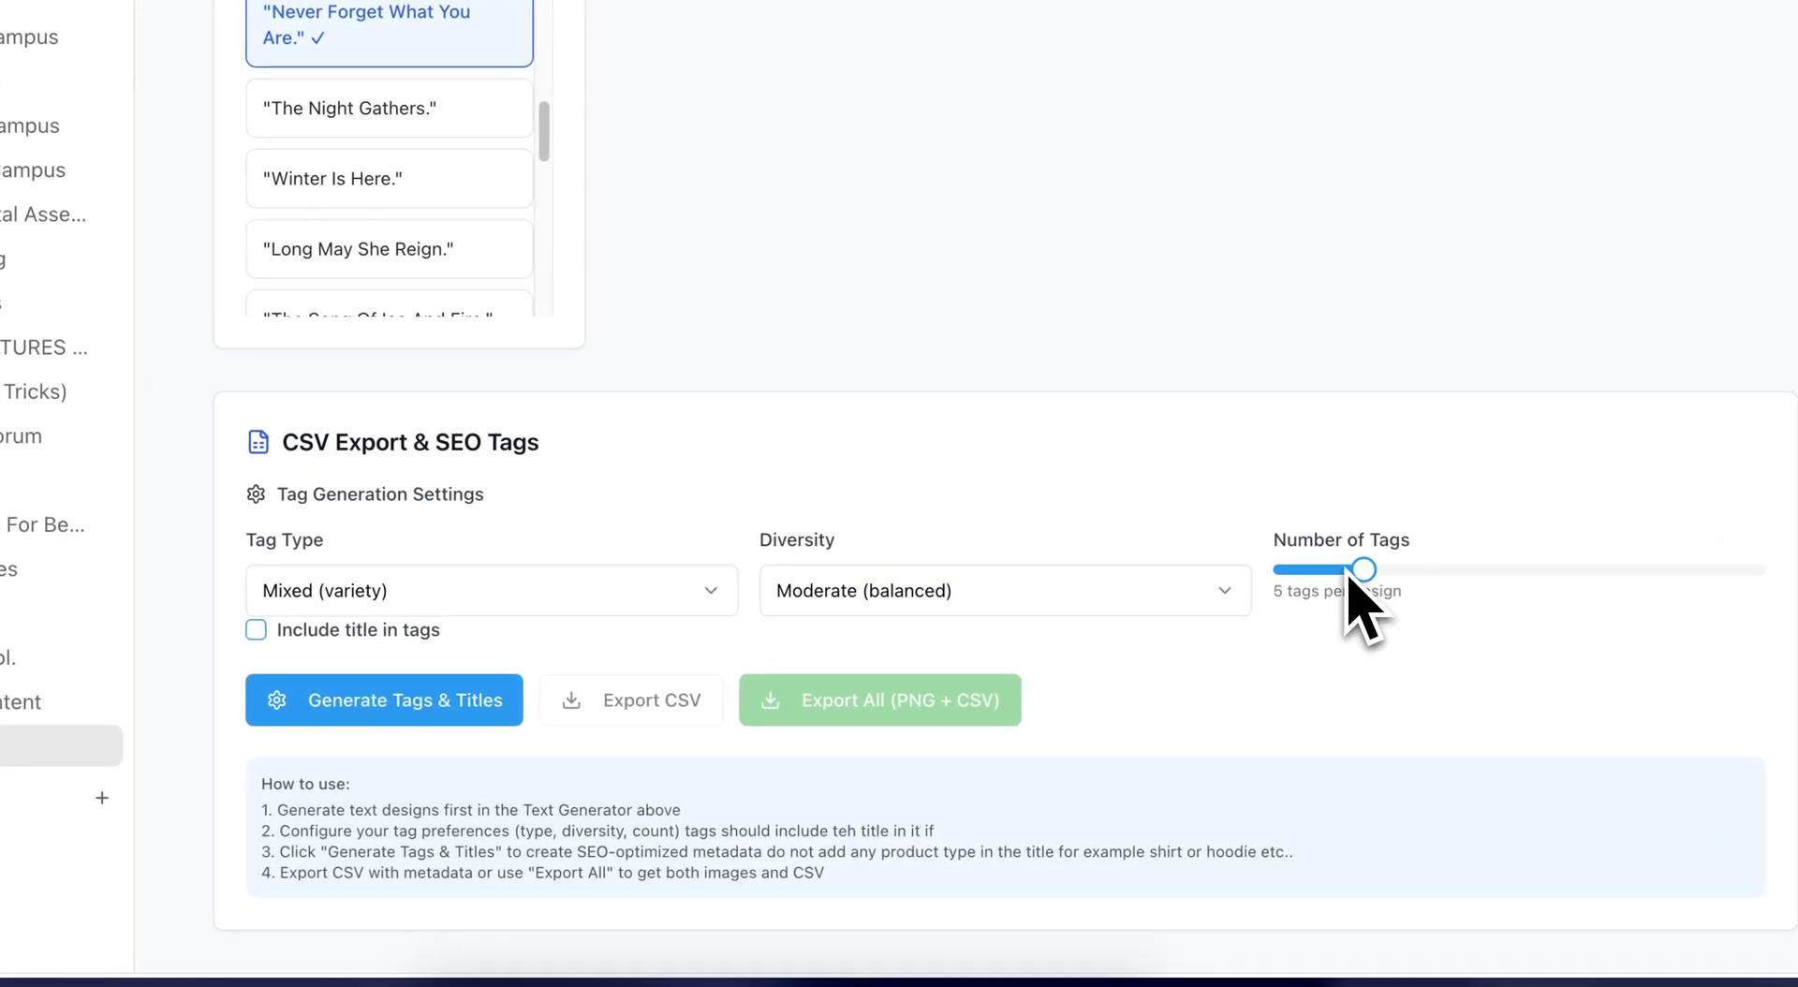
Choose Short-tail tags, include the title, set Diversity to Limited, and start generating
left_click(318, 595)
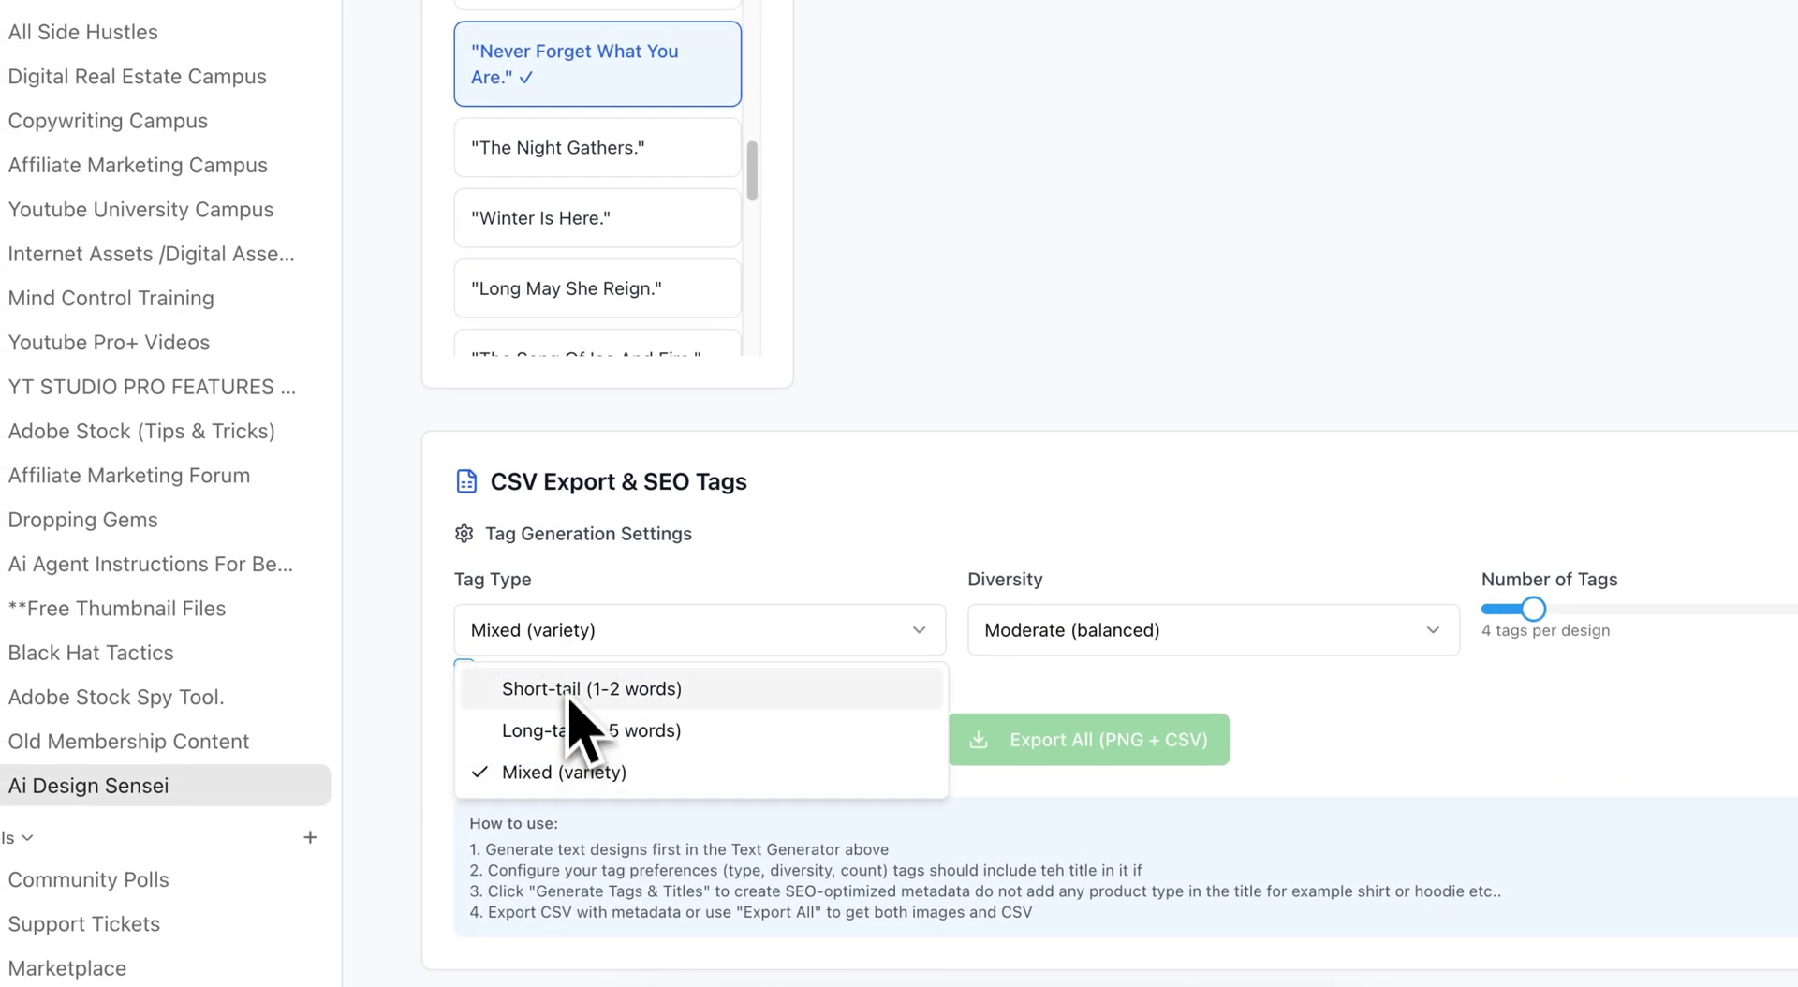
left_click(571, 693)
left_click(666, 634)
left_click(604, 730)
left_click(1015, 637)
left_click(768, 674)
left_click(637, 646)
left_click(613, 688)
left_click(463, 668)
left_click(1152, 632)
left_click(1086, 688)
left_click(580, 739)
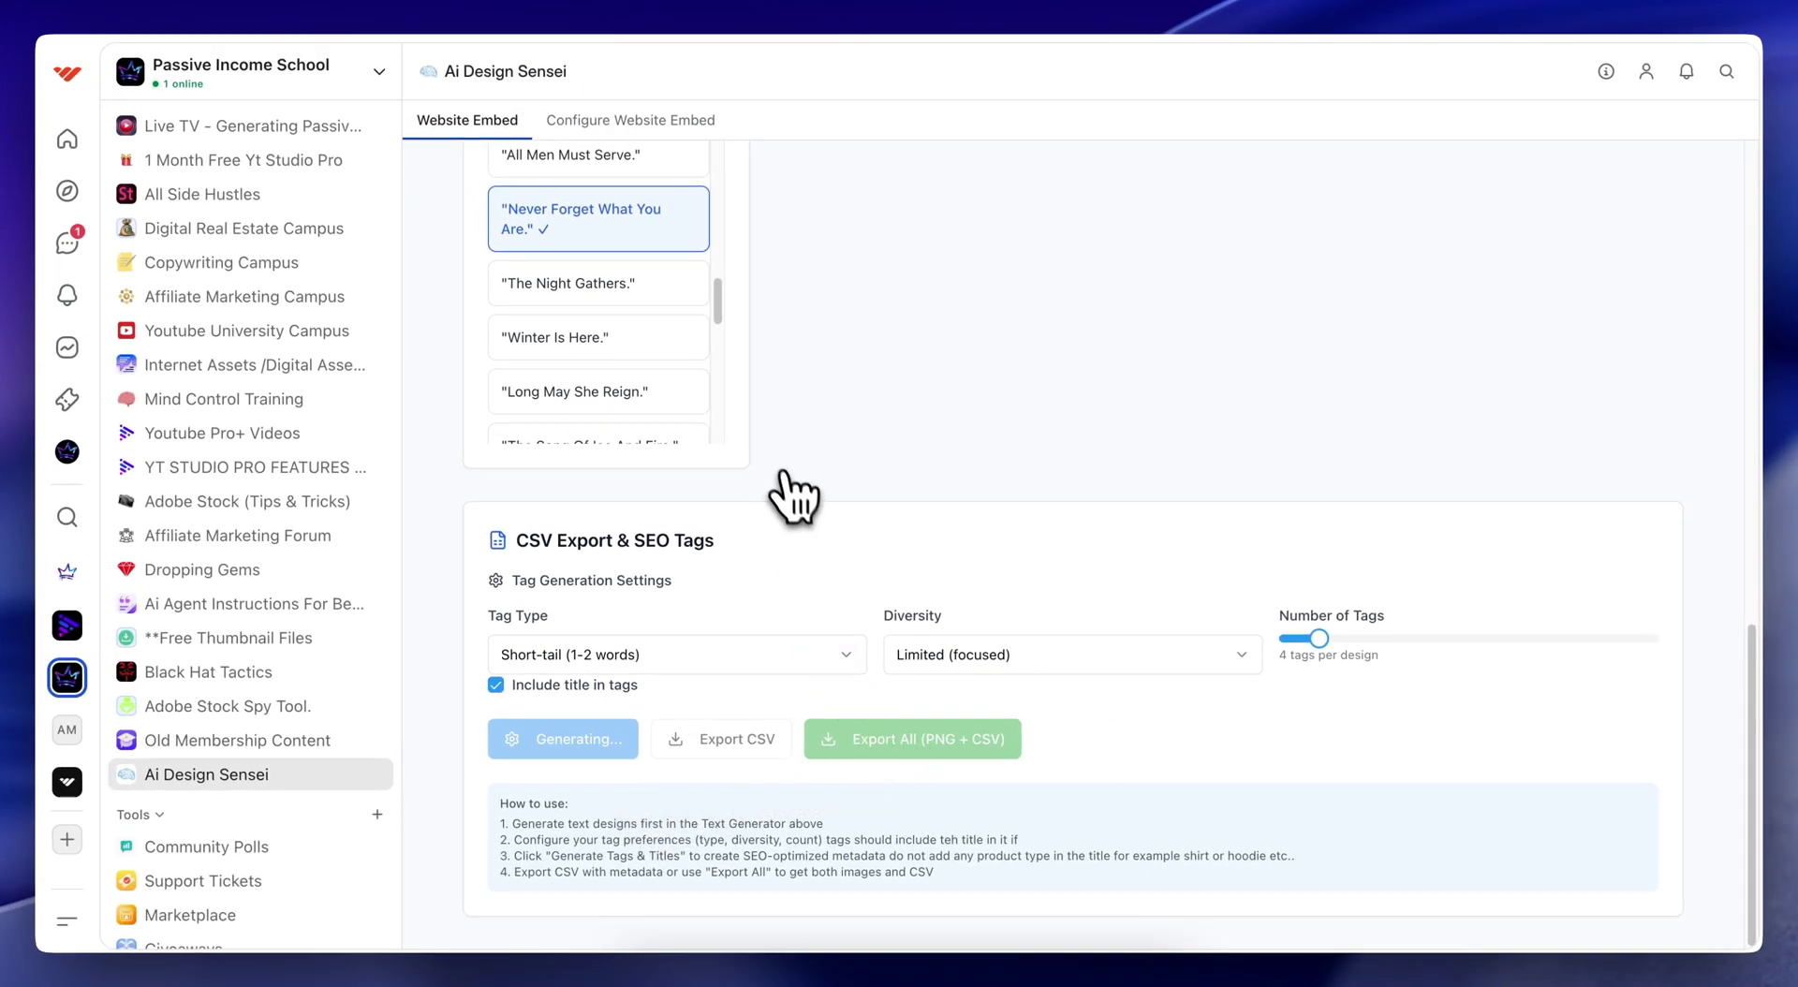
scroll(702, 281, "up", 3)
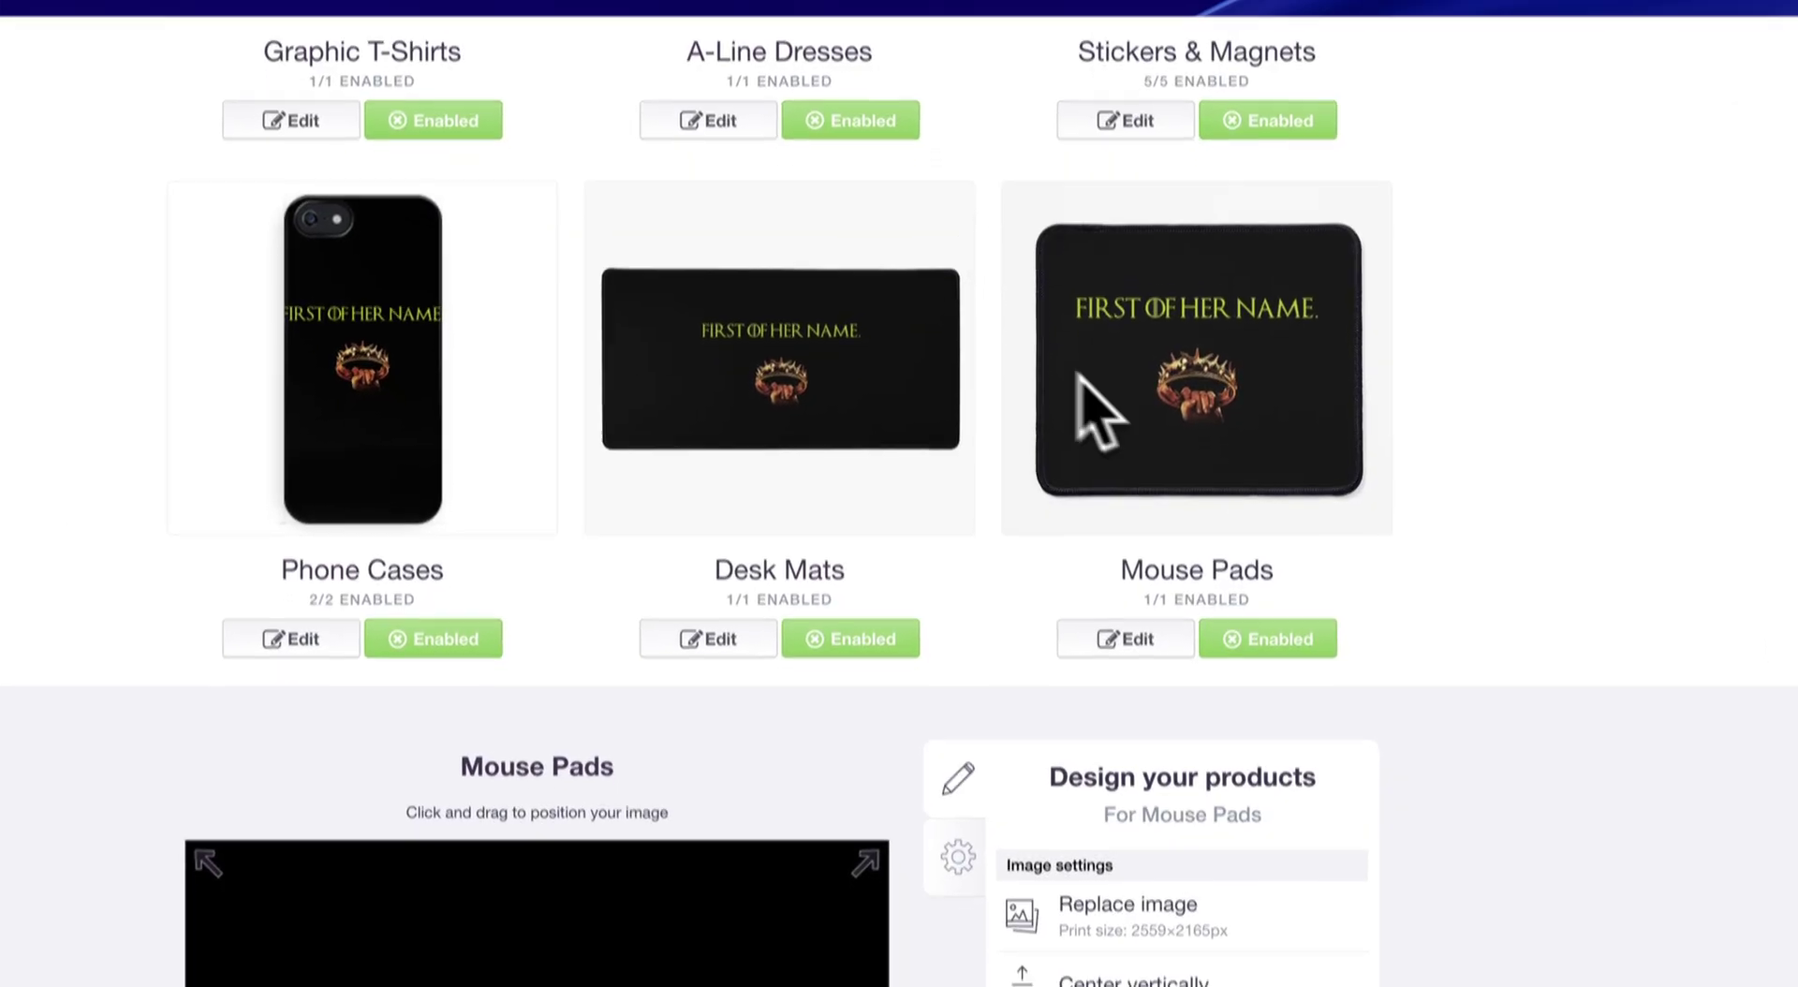
scroll(1217, 478, "down", 10)
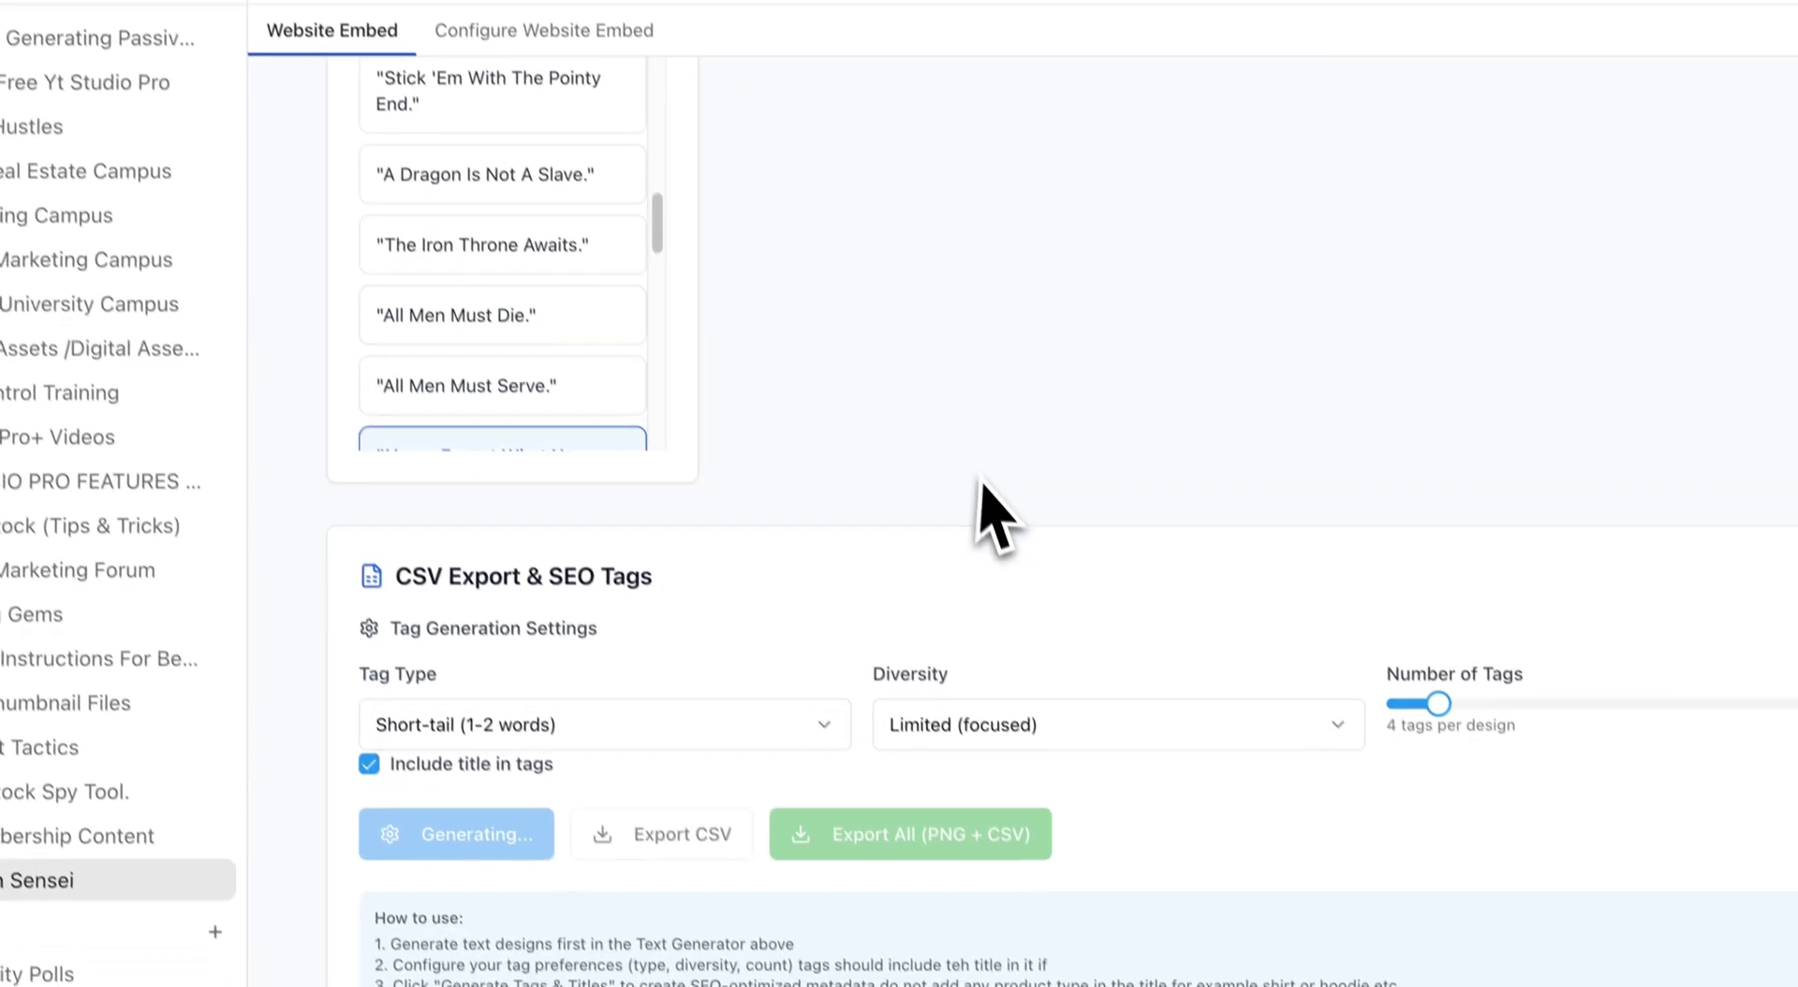
scroll(997, 374, "up", 10)
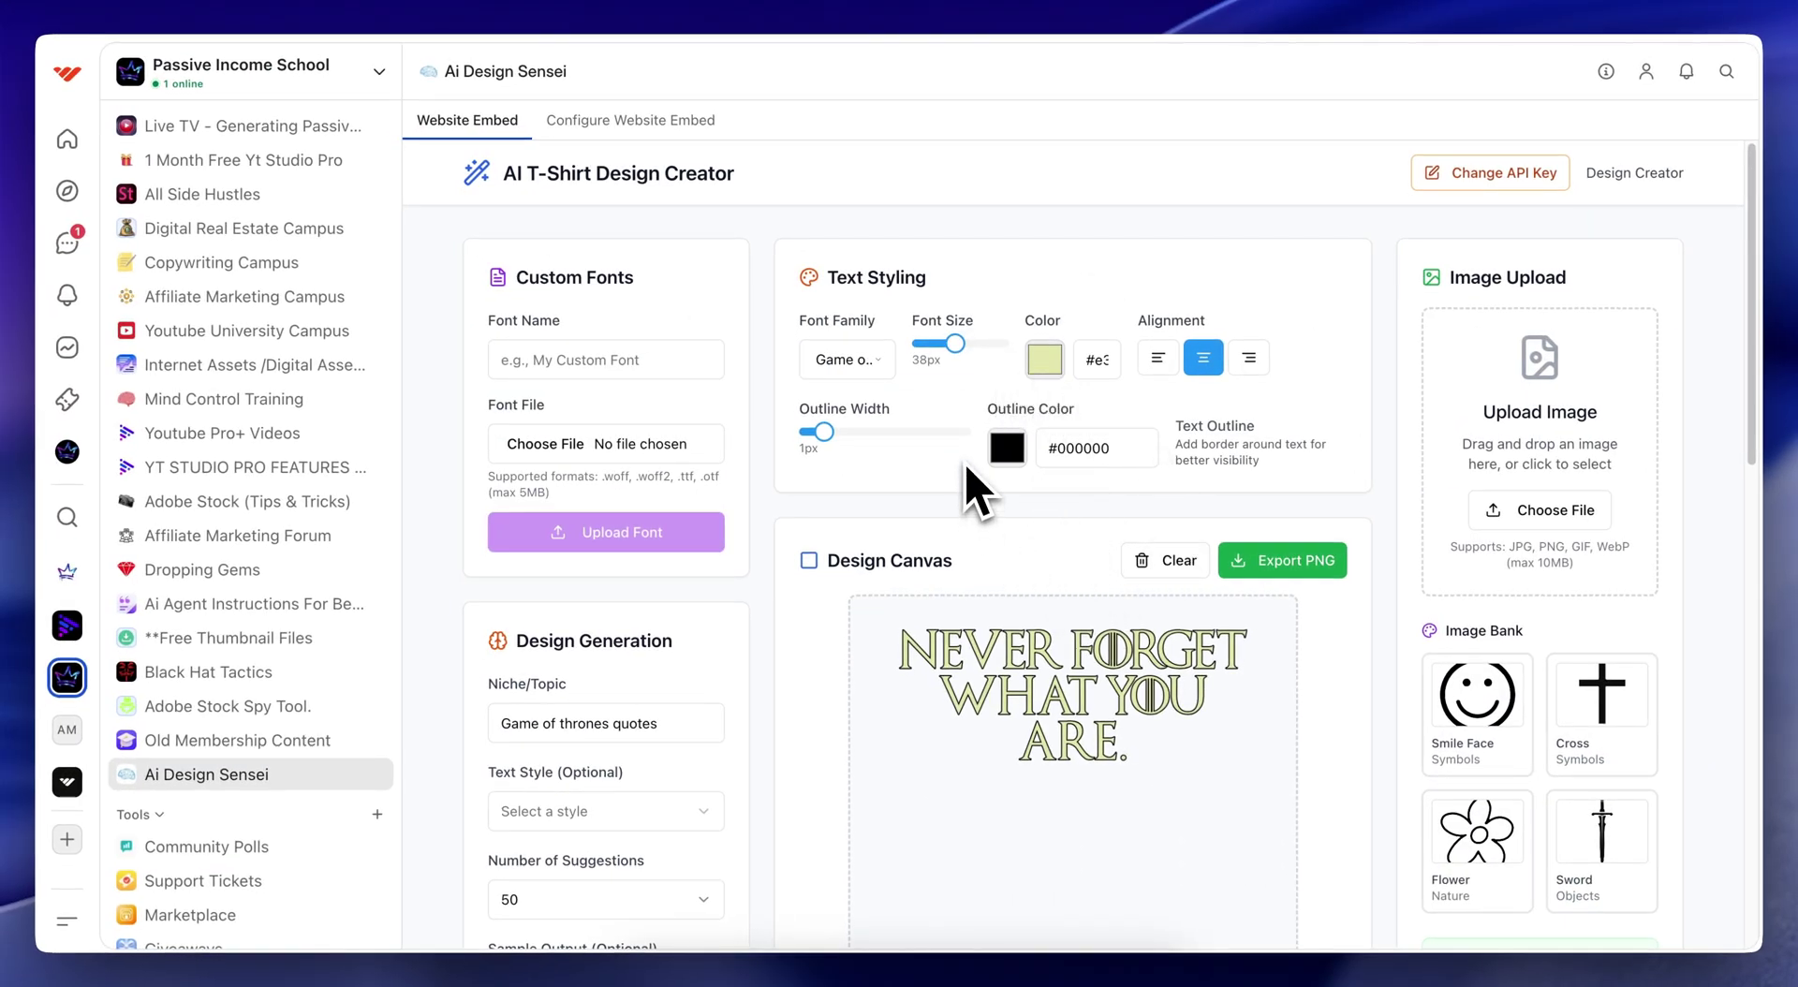
Wait for tag generation to finish and review the Generated Tags Preview for all 50 designs
scroll(754, 743, "down", 3)
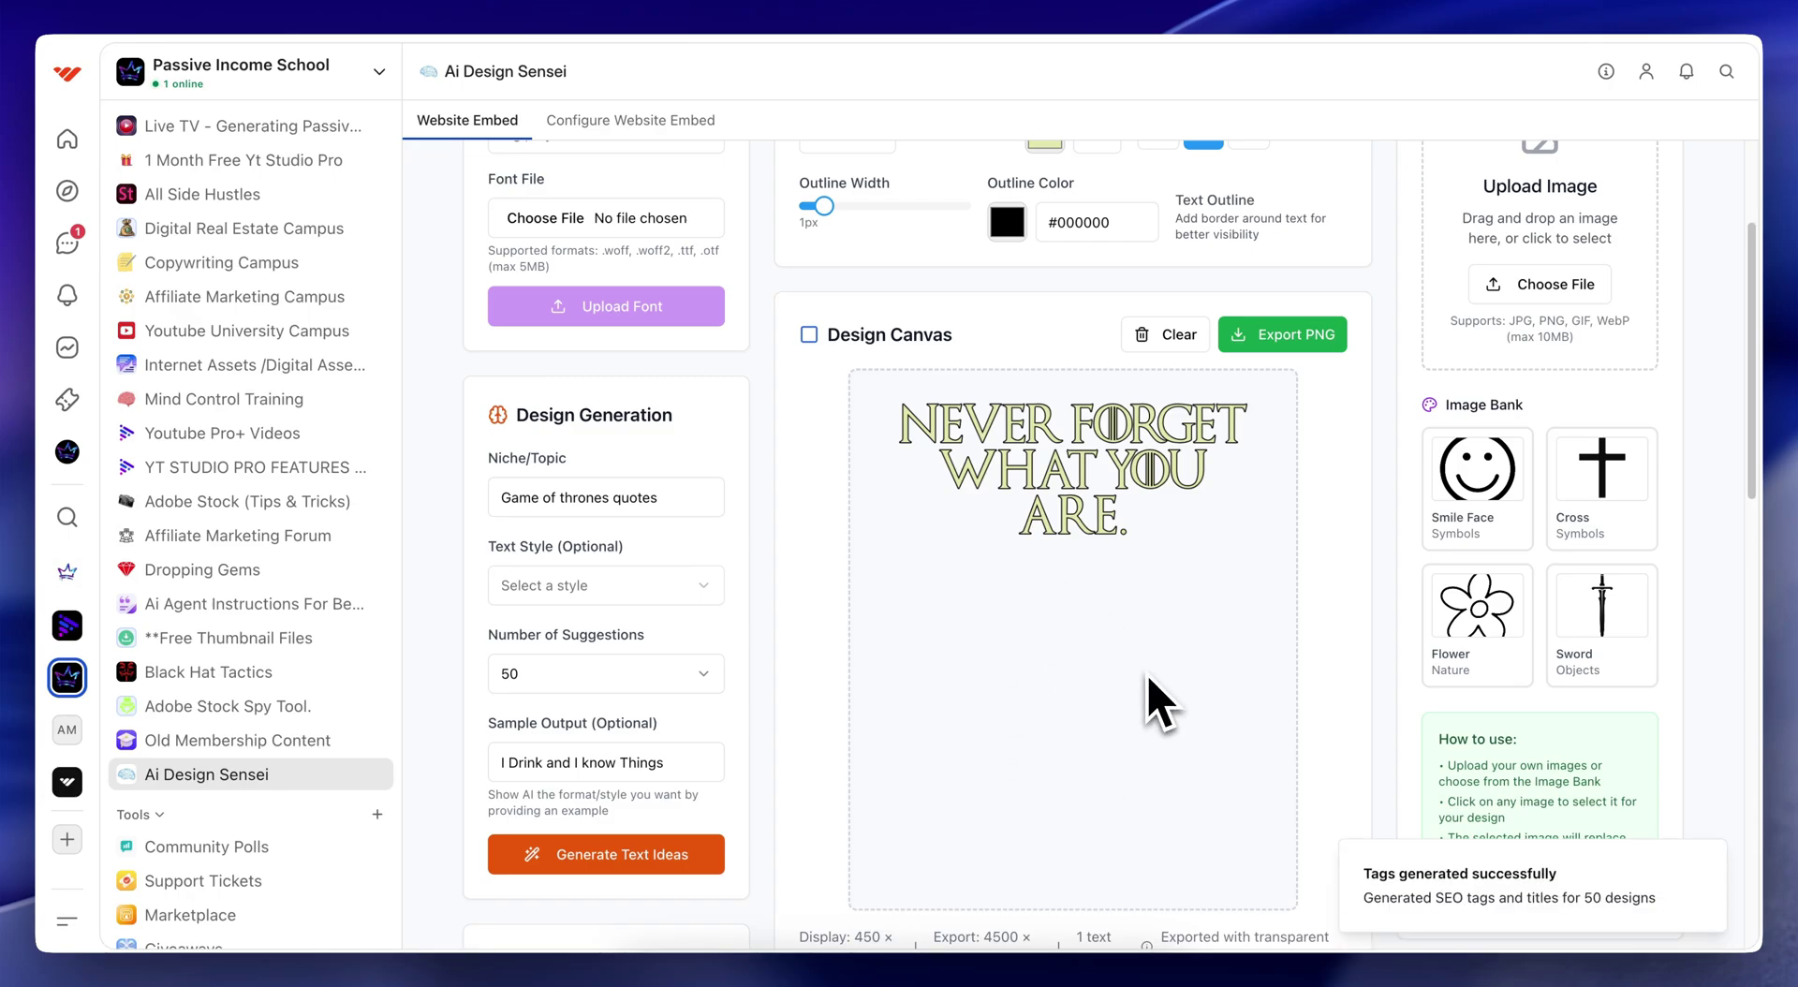
scroll(1138, 665, "down", 15)
scroll(1148, 679, "down", 2)
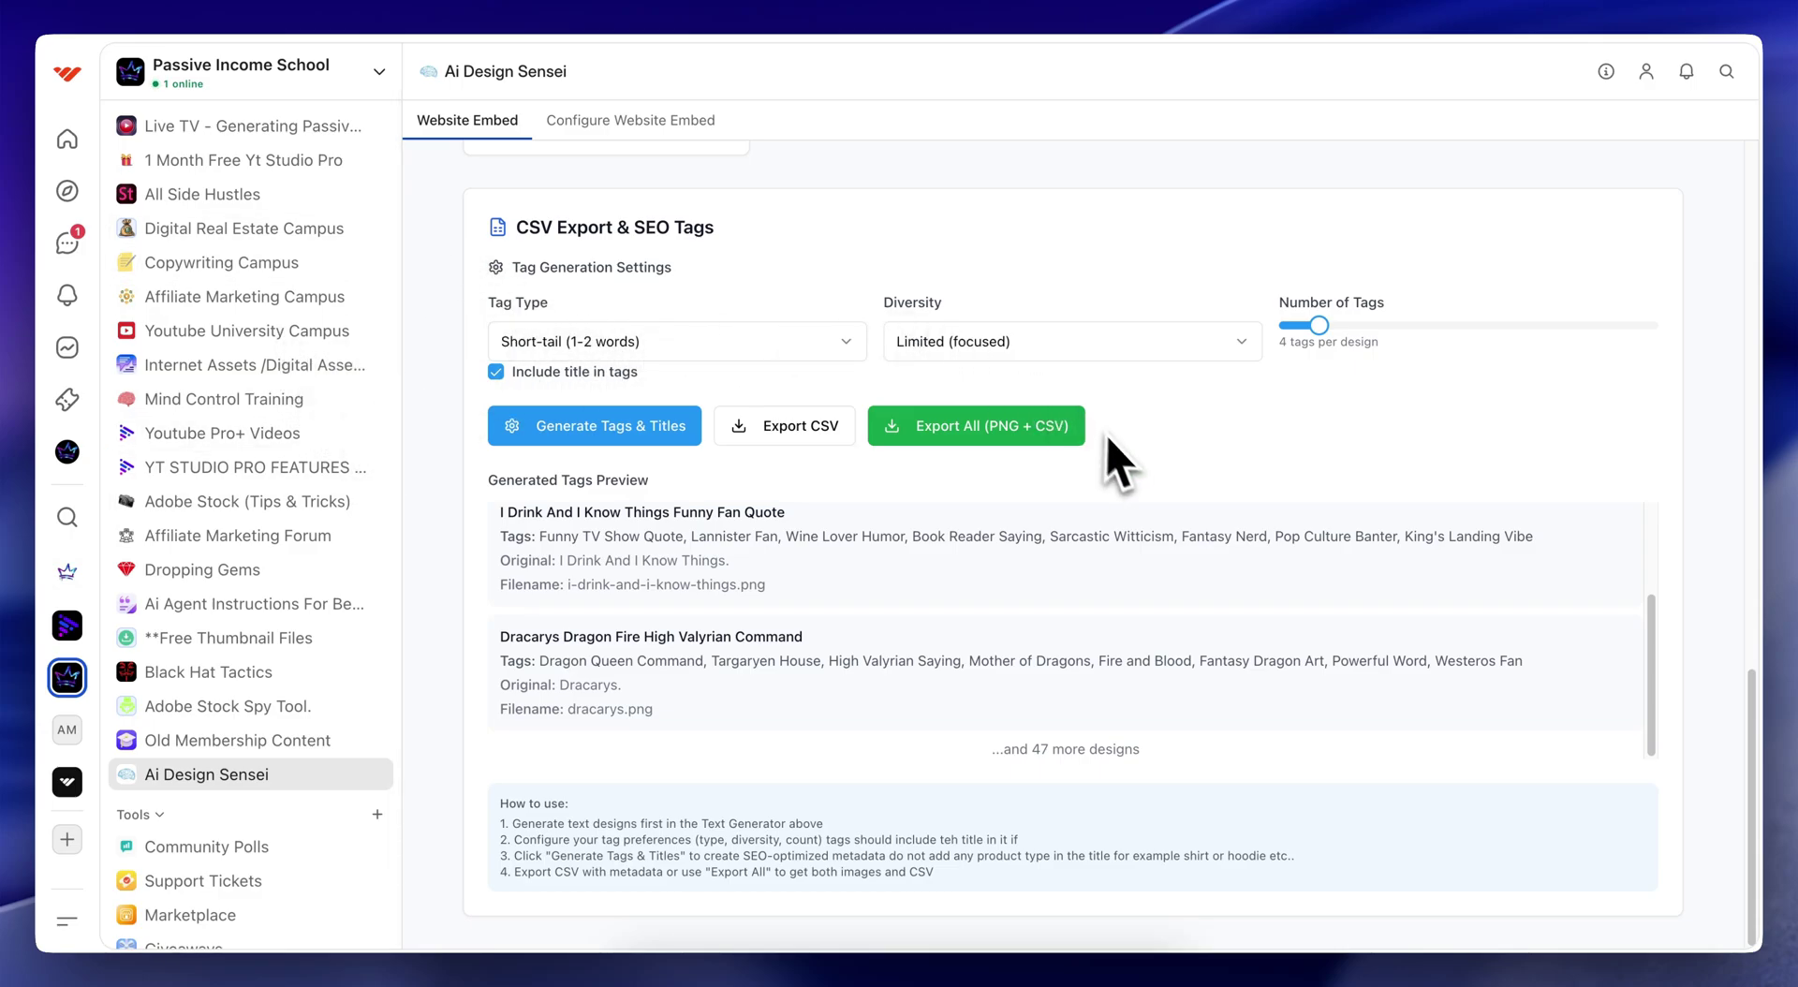
Export all 50 designs as PNG + CSV and check the files in Finder's Downloads
left_click(1014, 434)
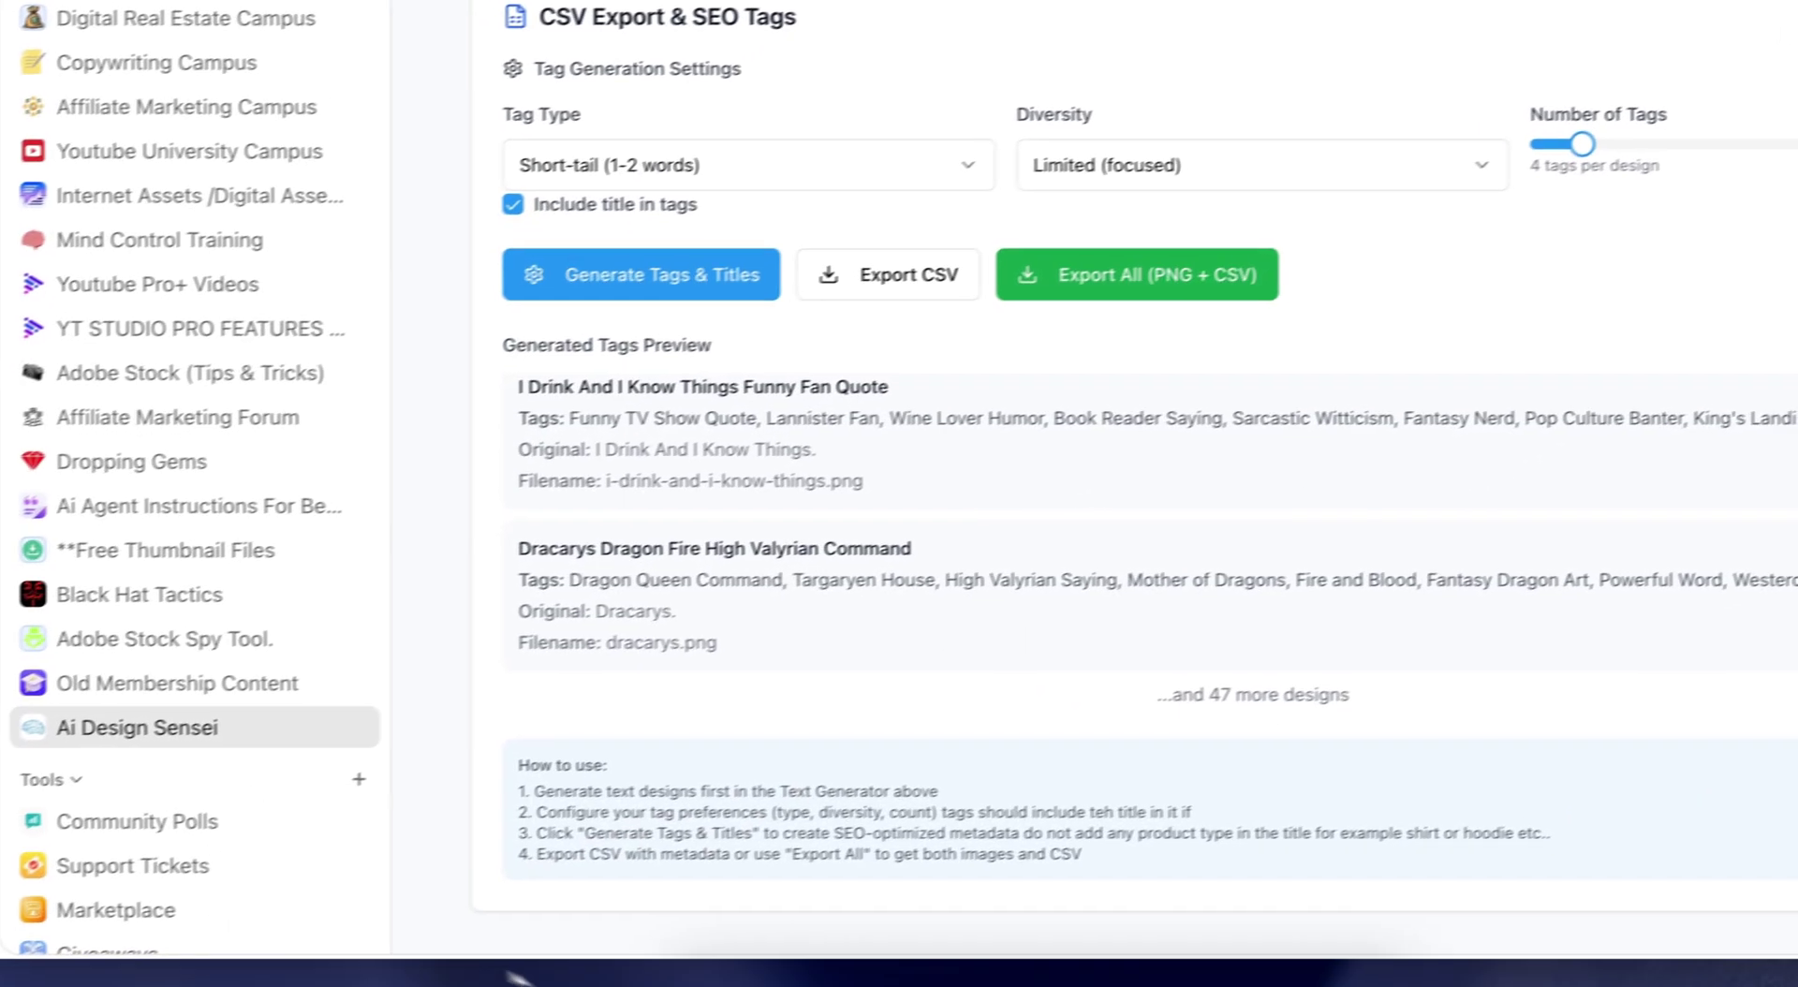
left_click(715, 972)
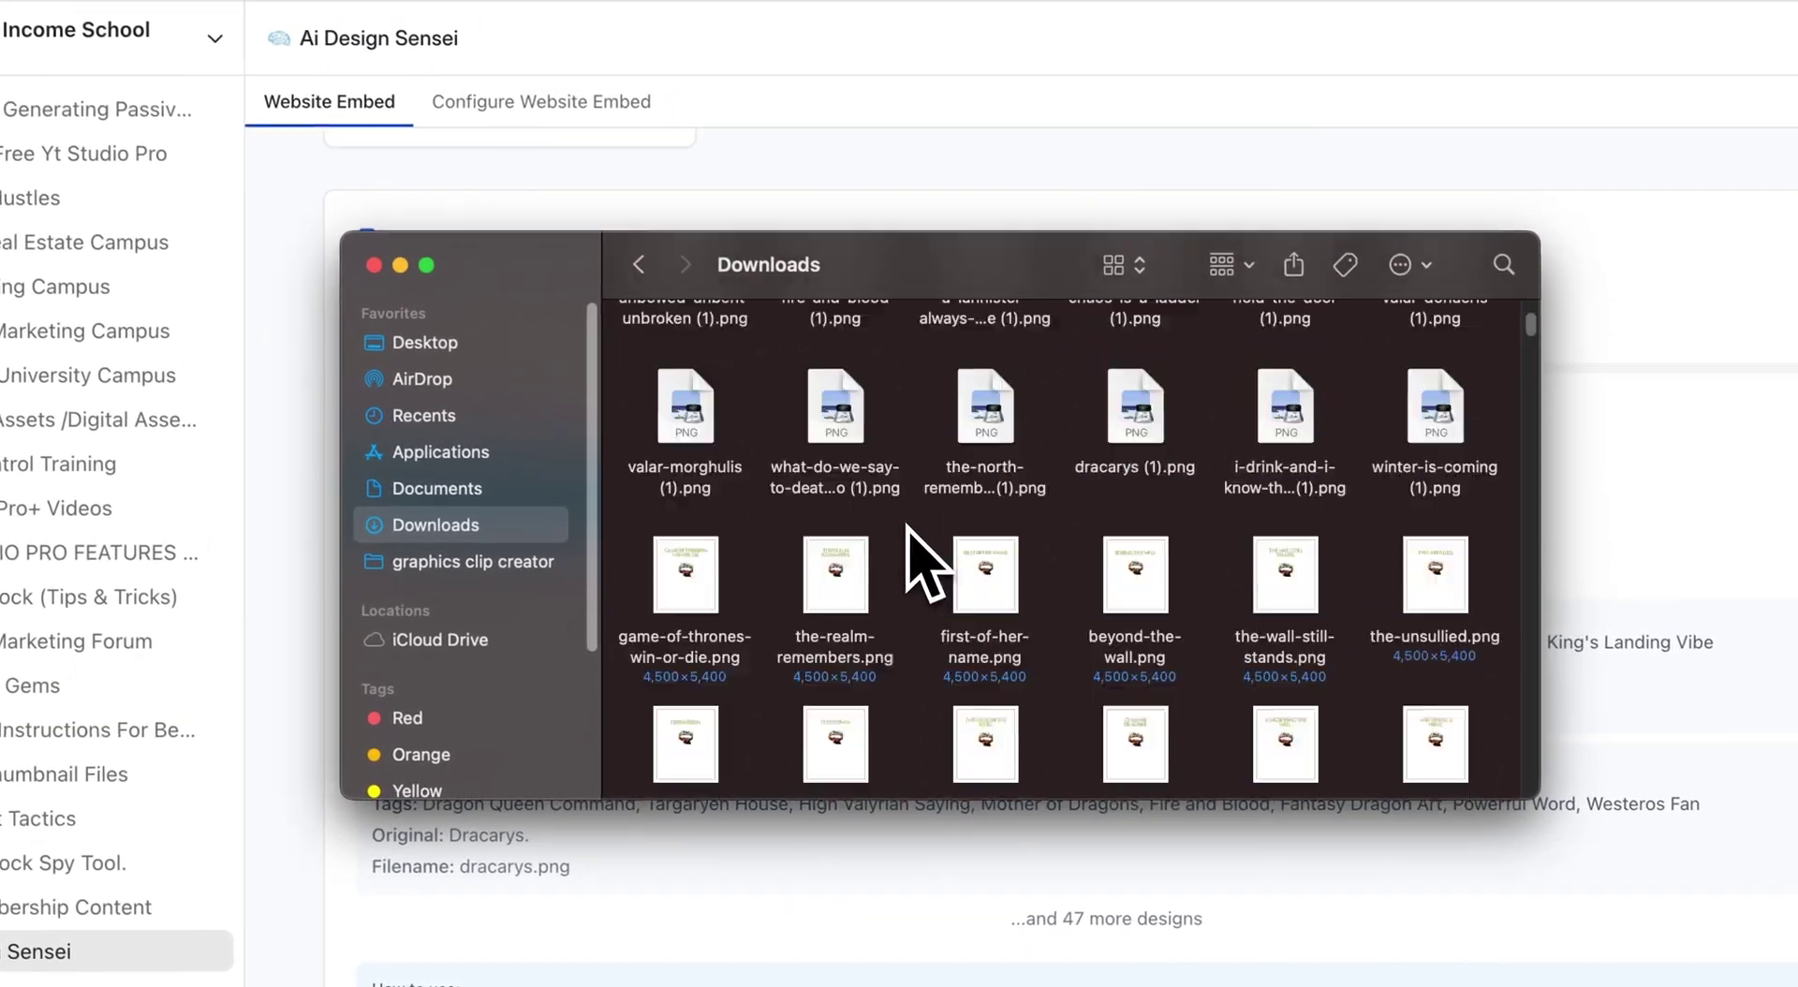
scroll(908, 529, "up", 3)
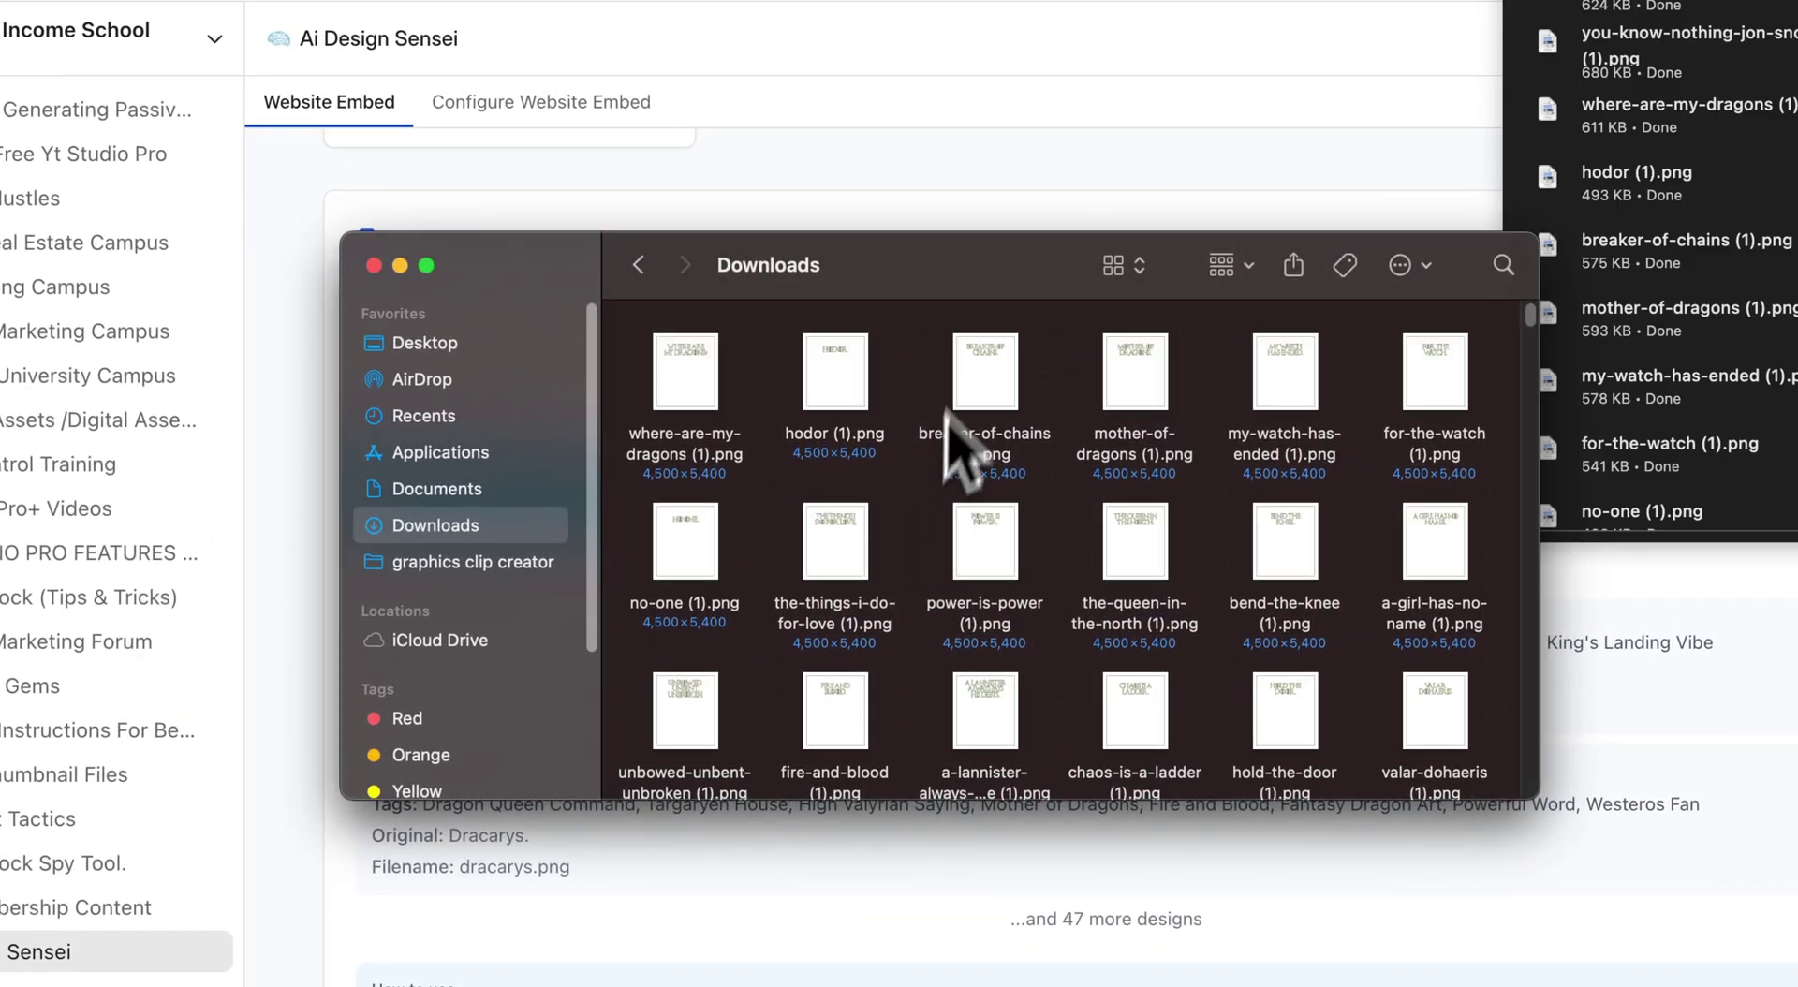
left_click(1045, 192)
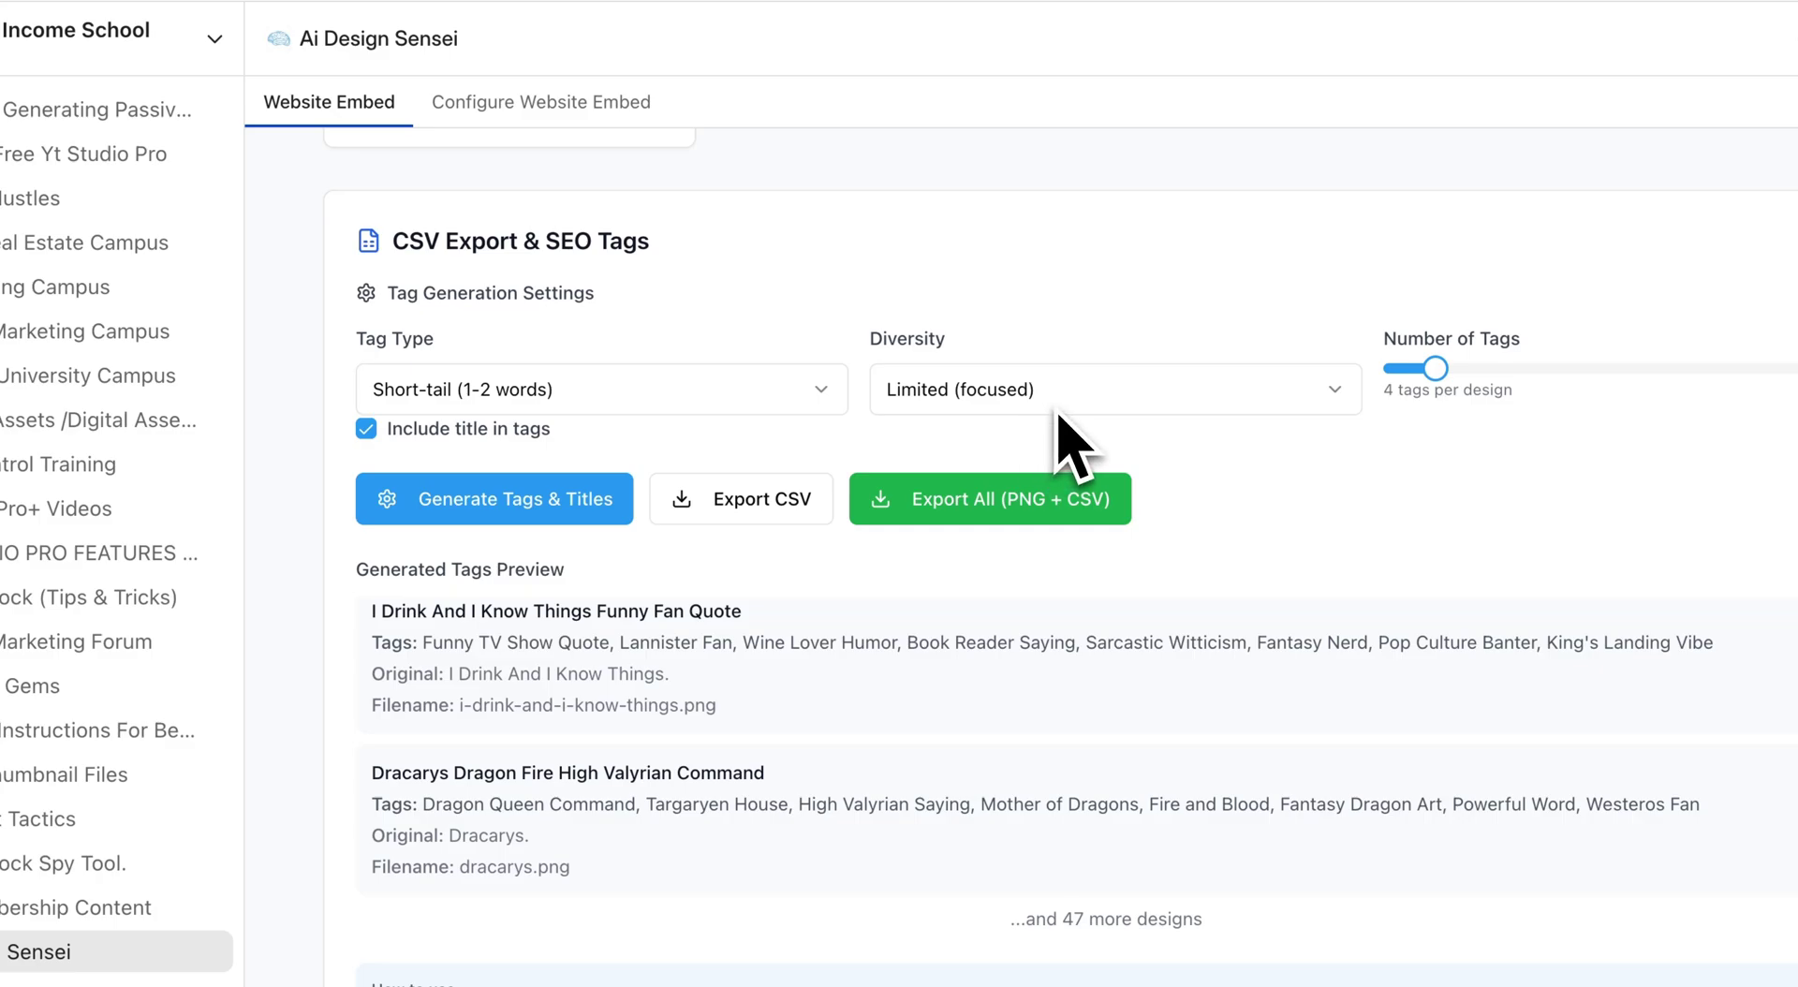
scroll(1067, 440, "up", 10)
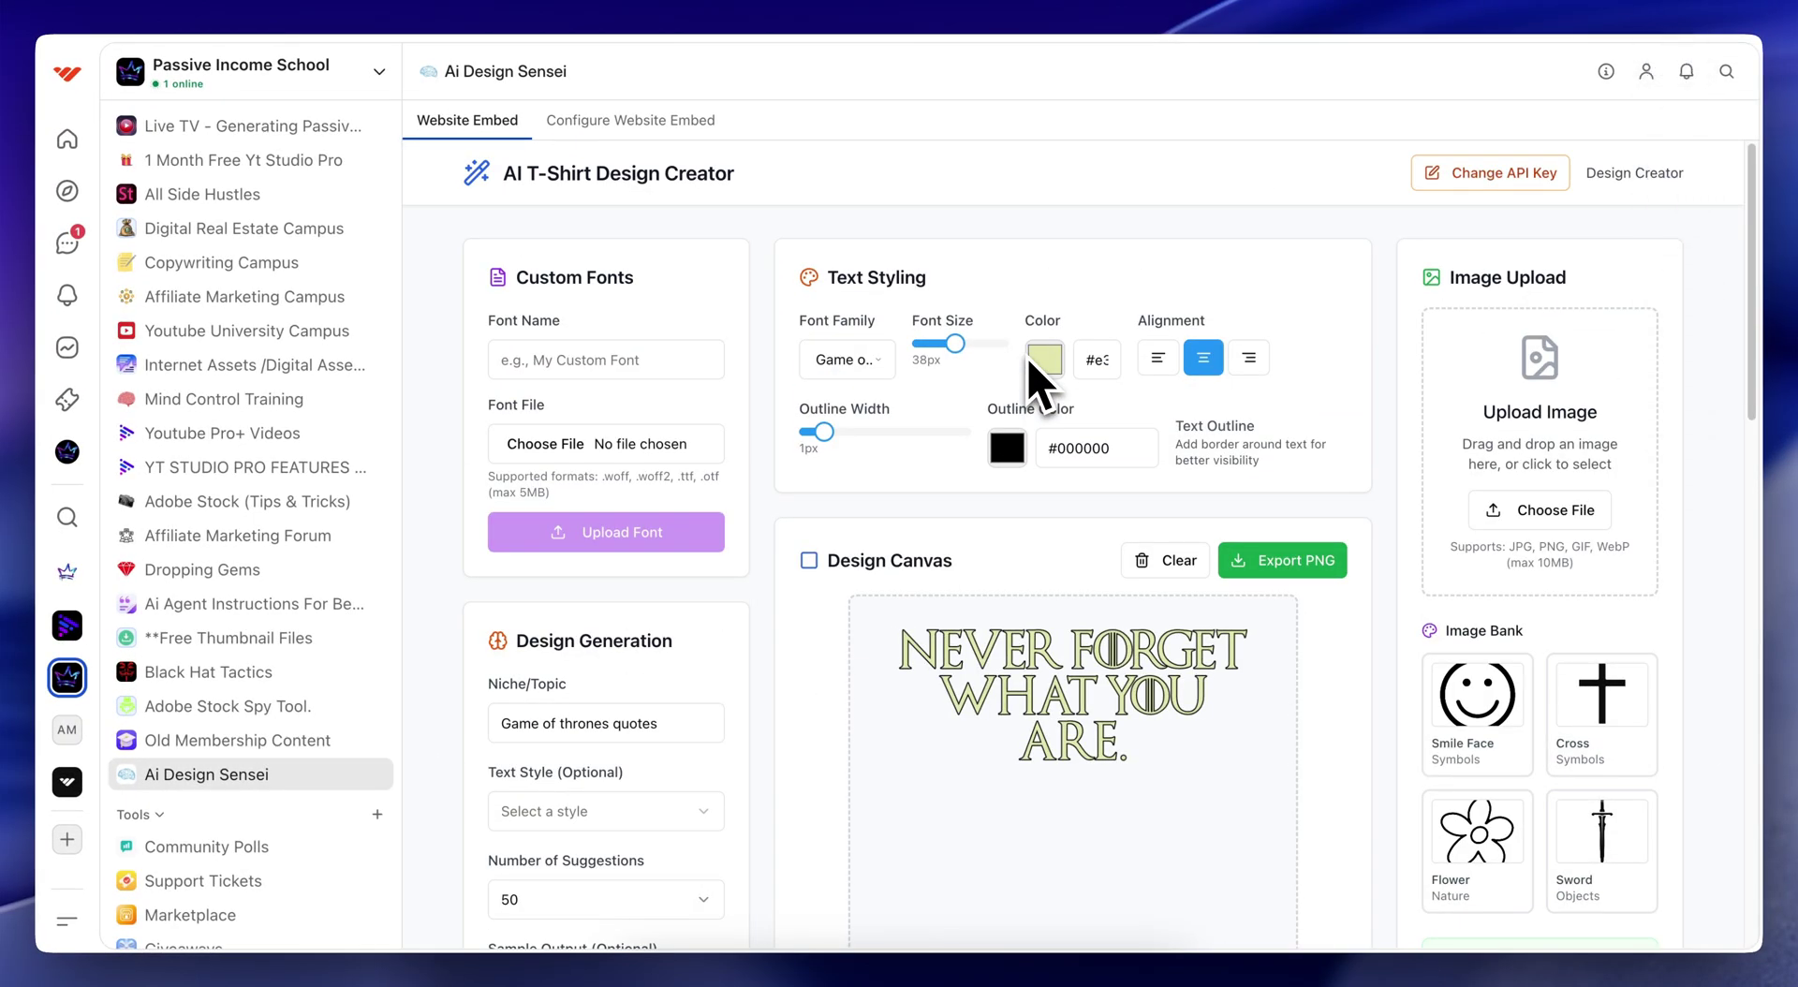
scroll(1039, 374, "down", 6)
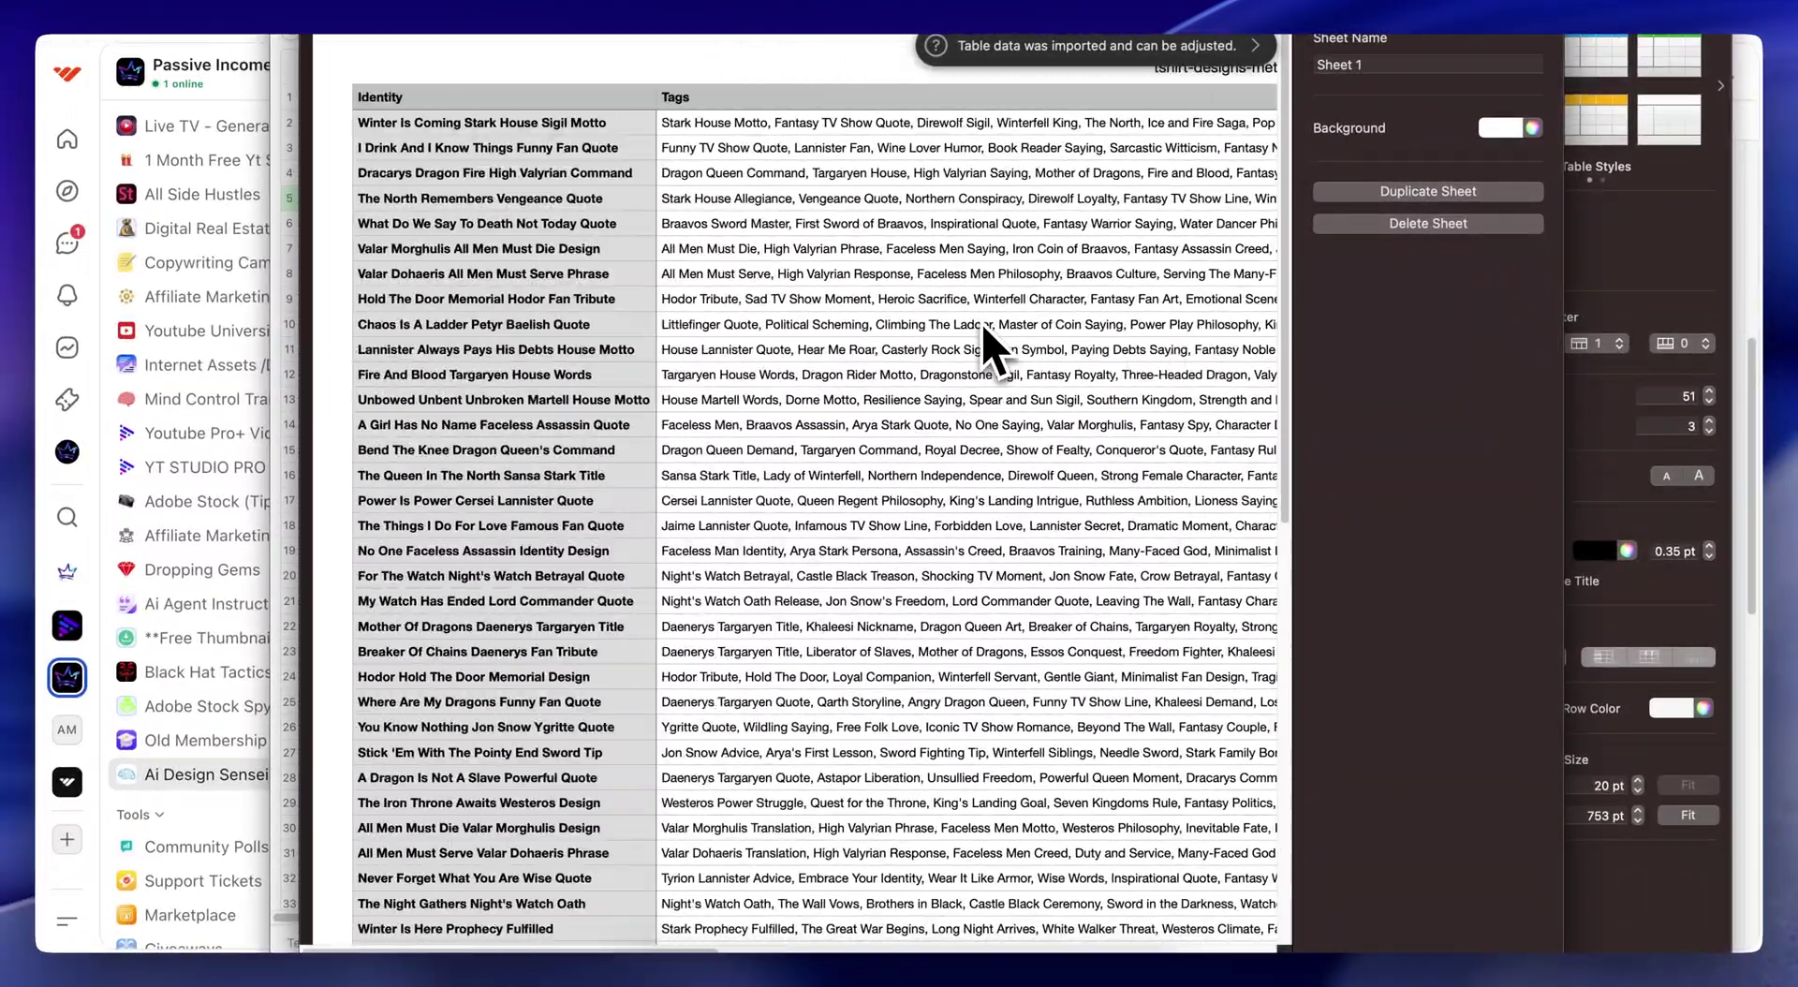
Scroll across the Identity, Tags, Original Text and Filename columns of the metadata sheet
scroll(890, 454, "right", 10)
scroll(889, 454, "right", 3)
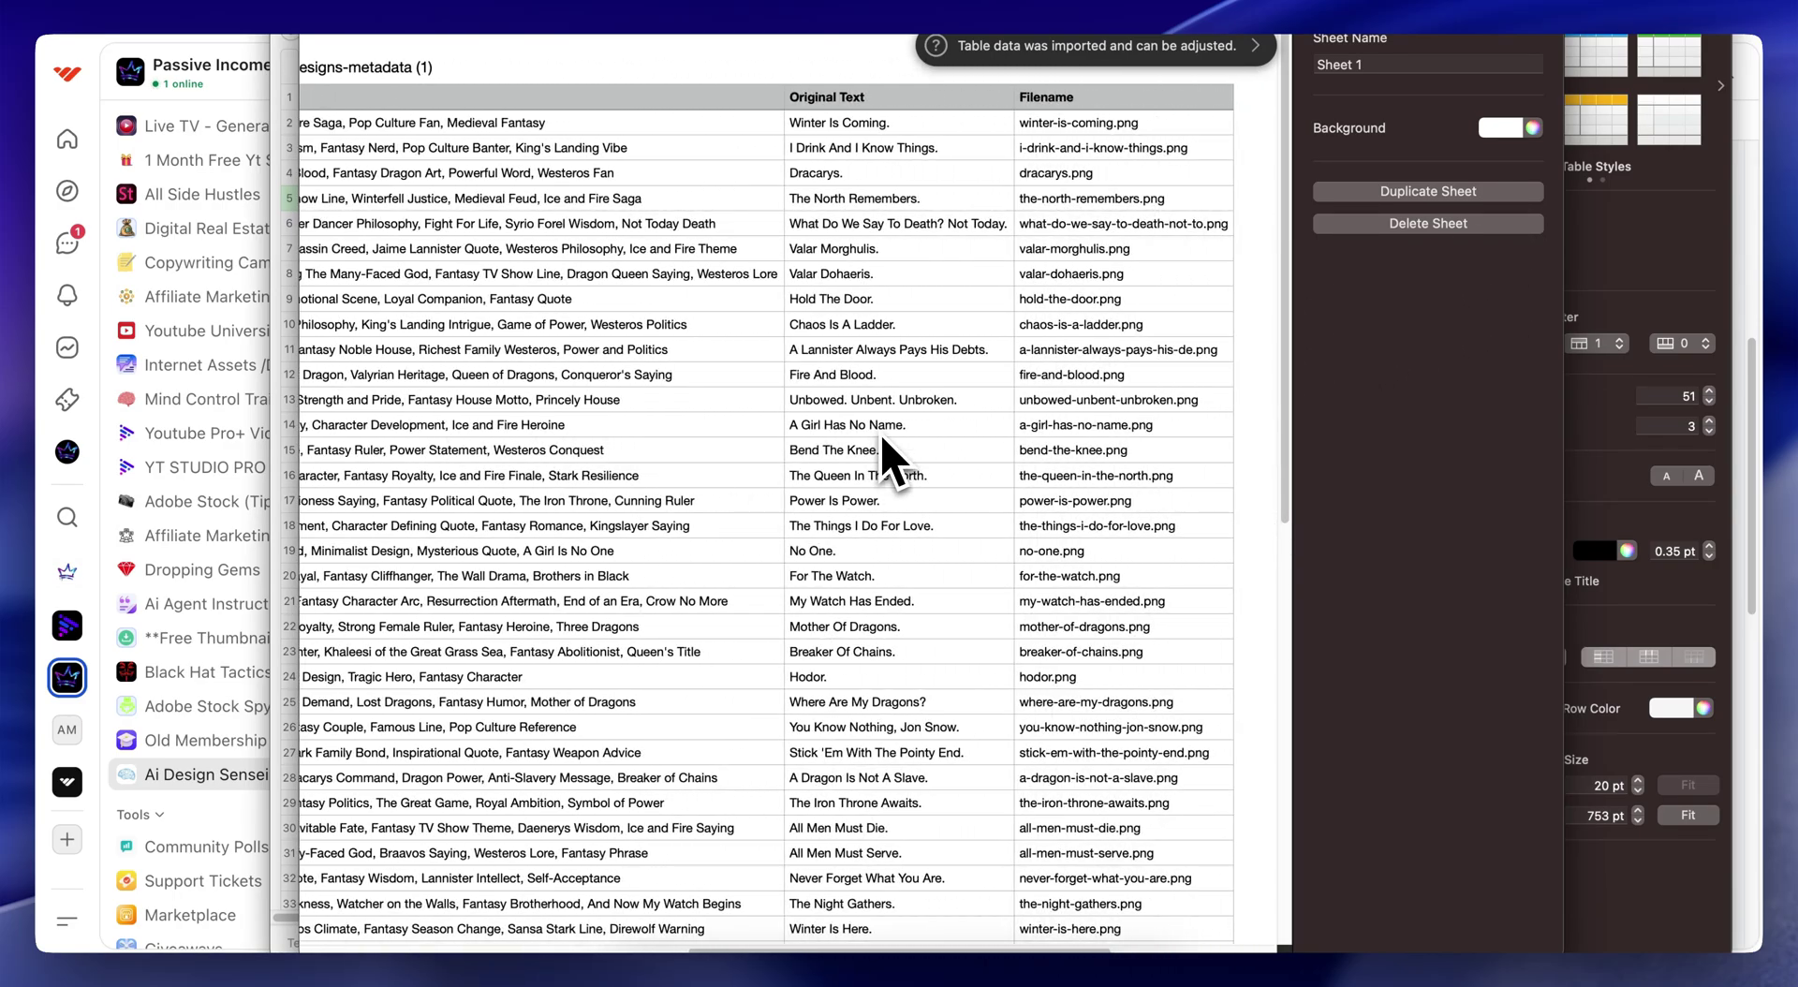
scroll(890, 454, "left", 15)
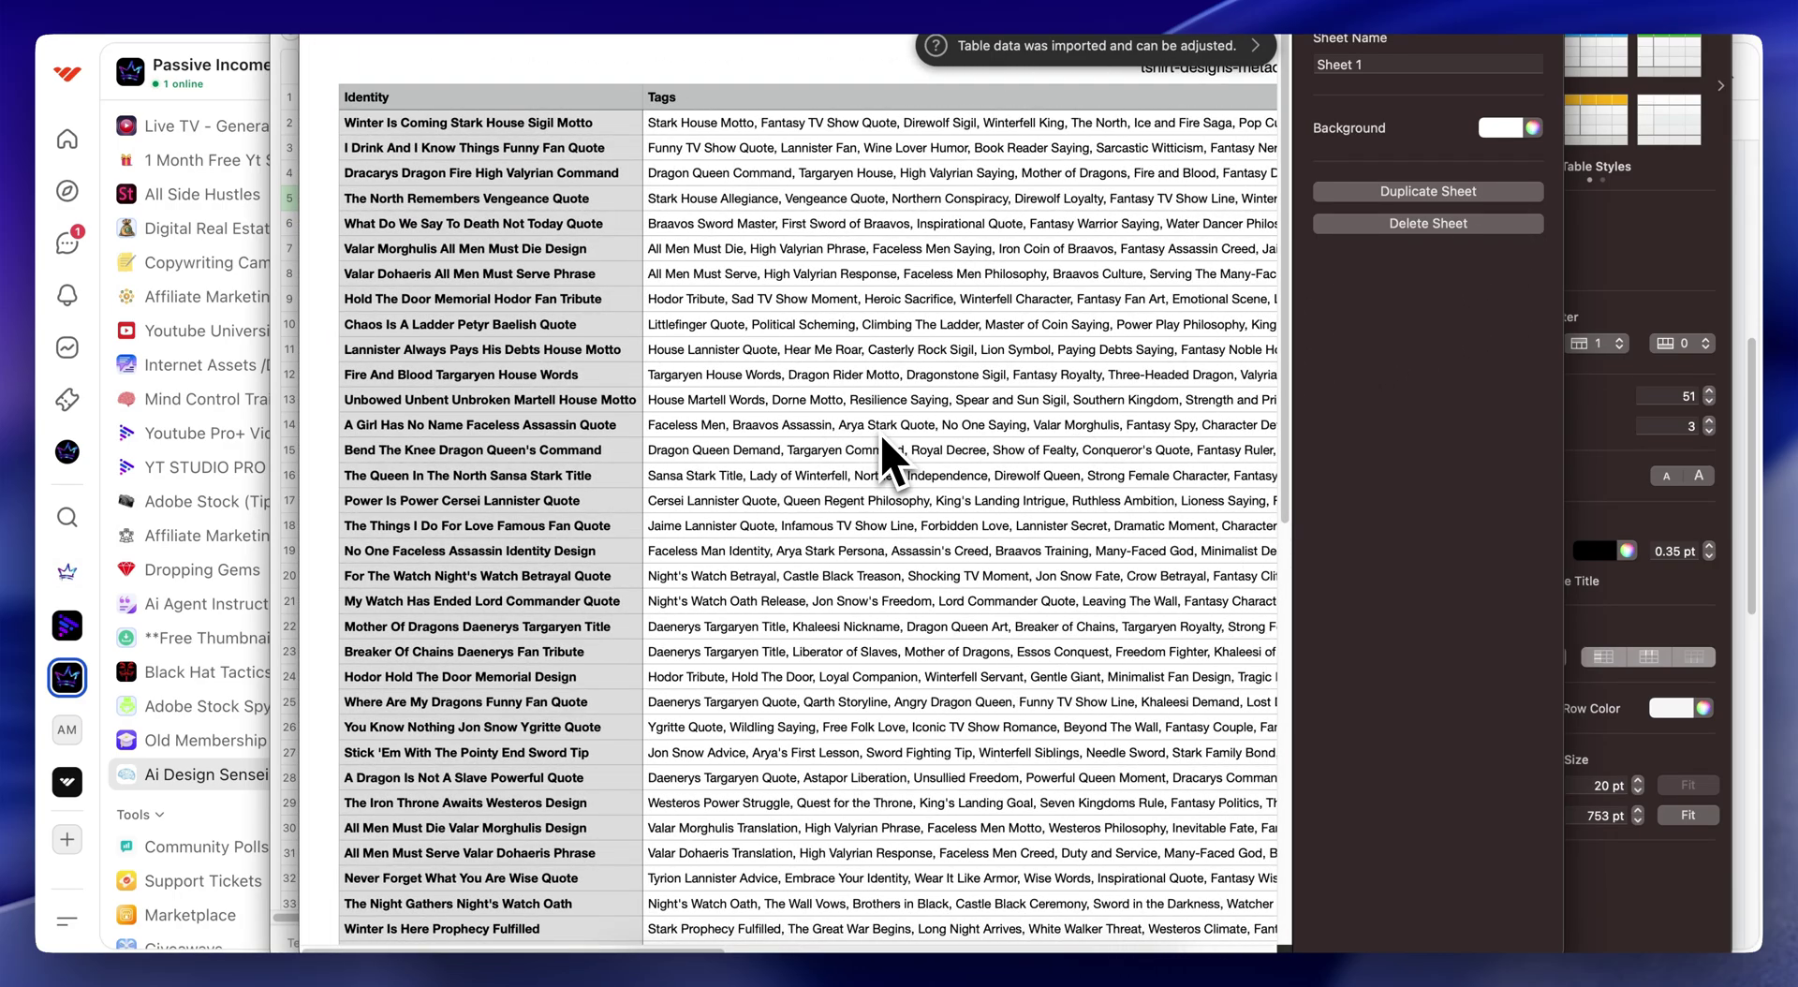